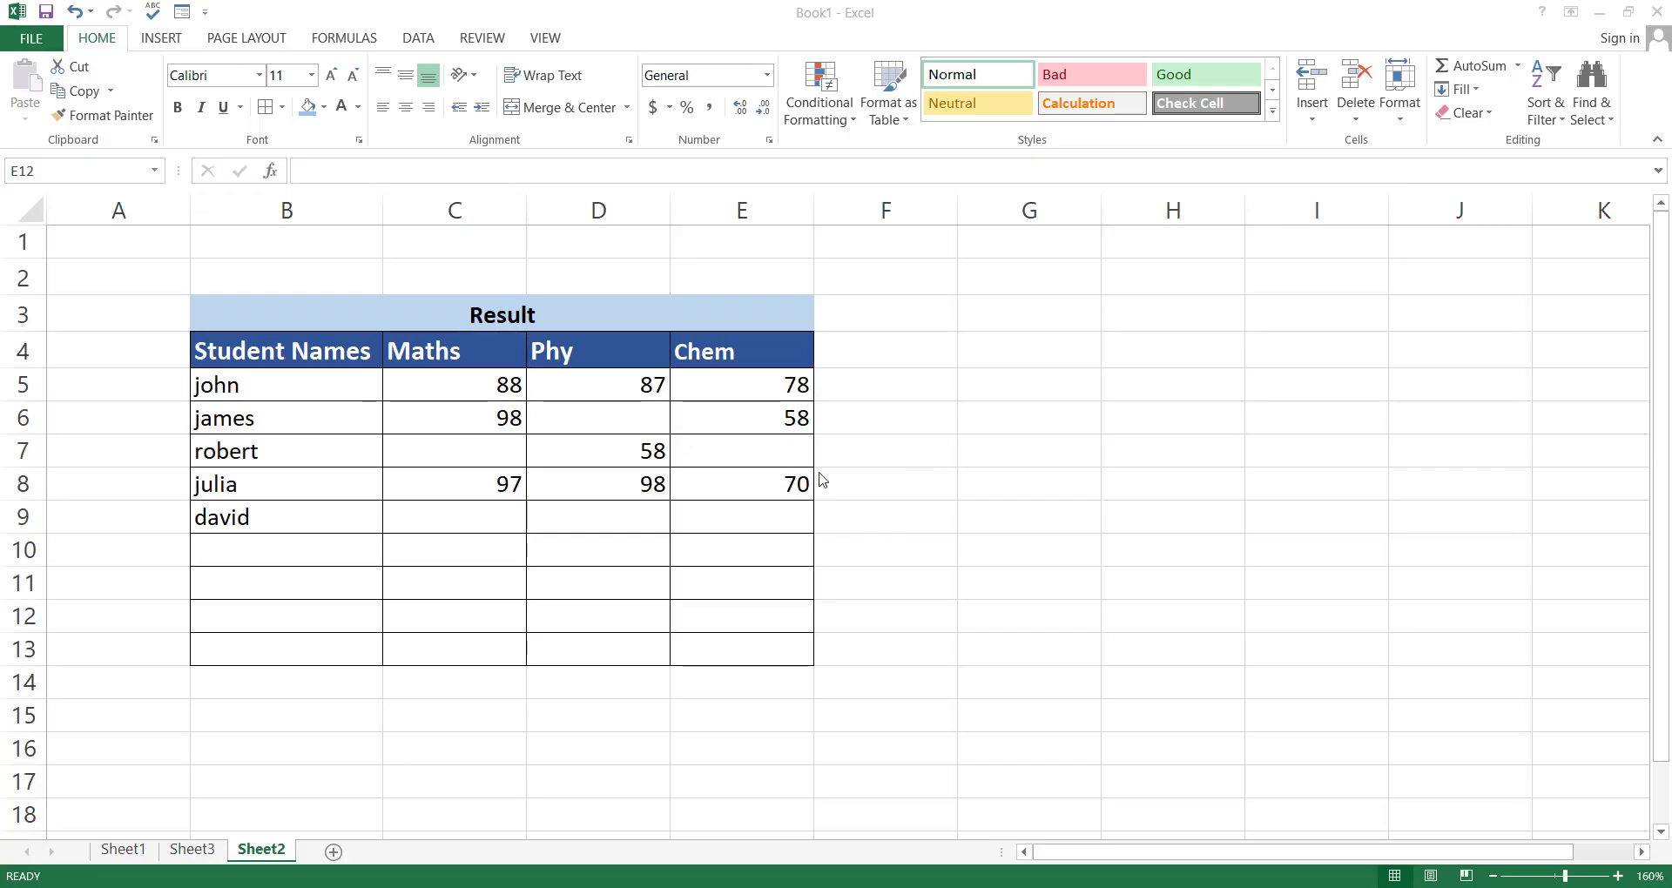
drag(325, 389, 319, 512)
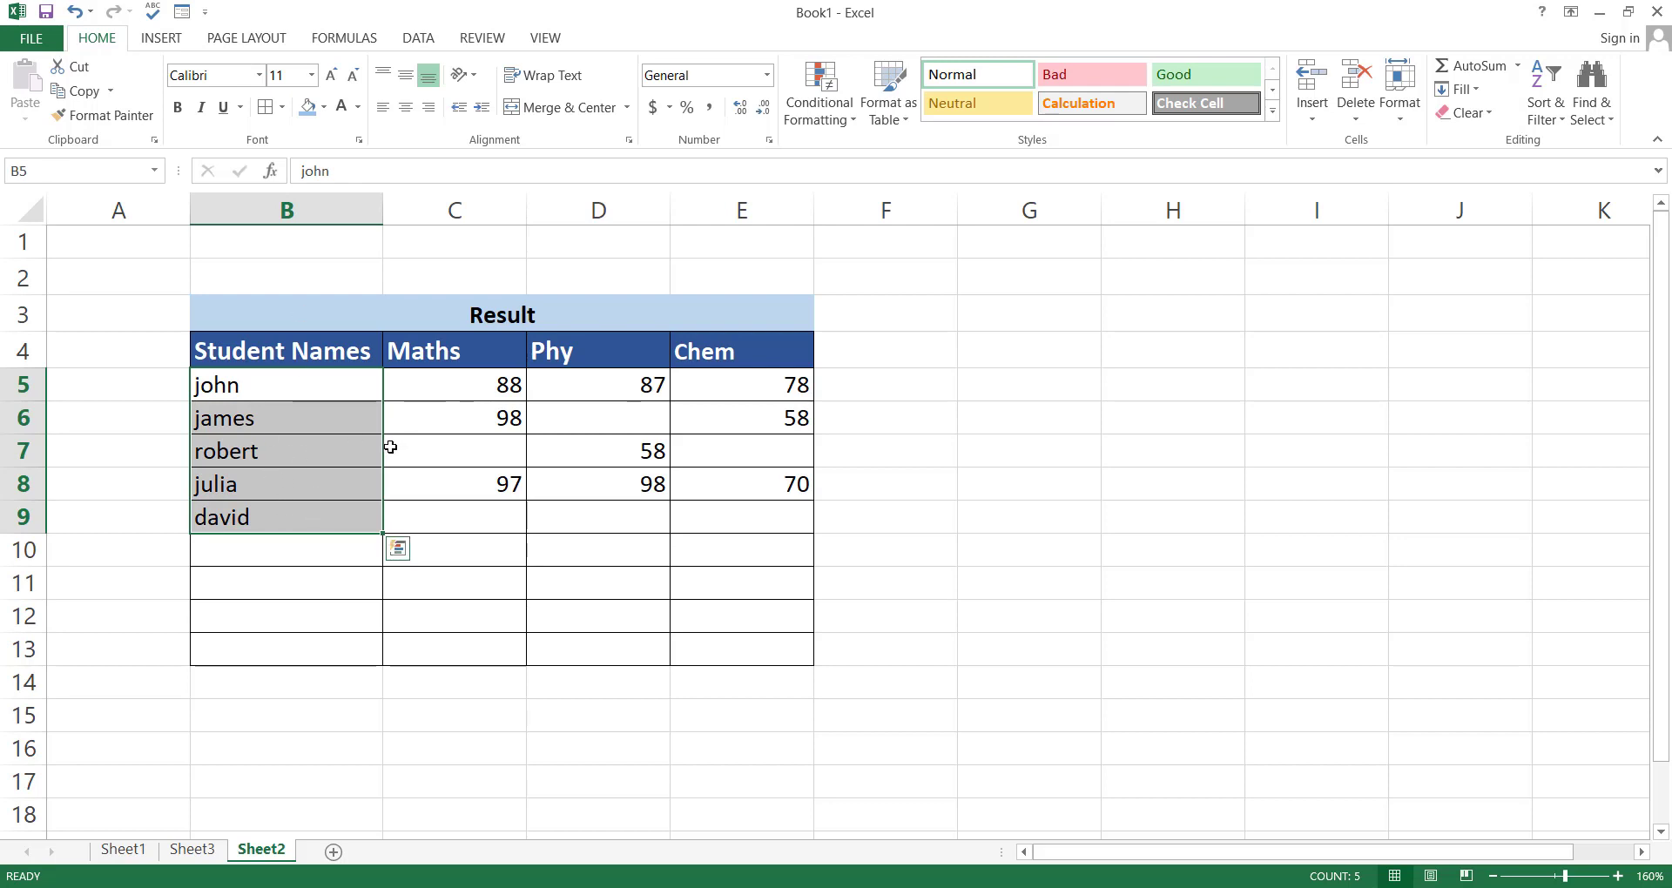
click(345, 545)
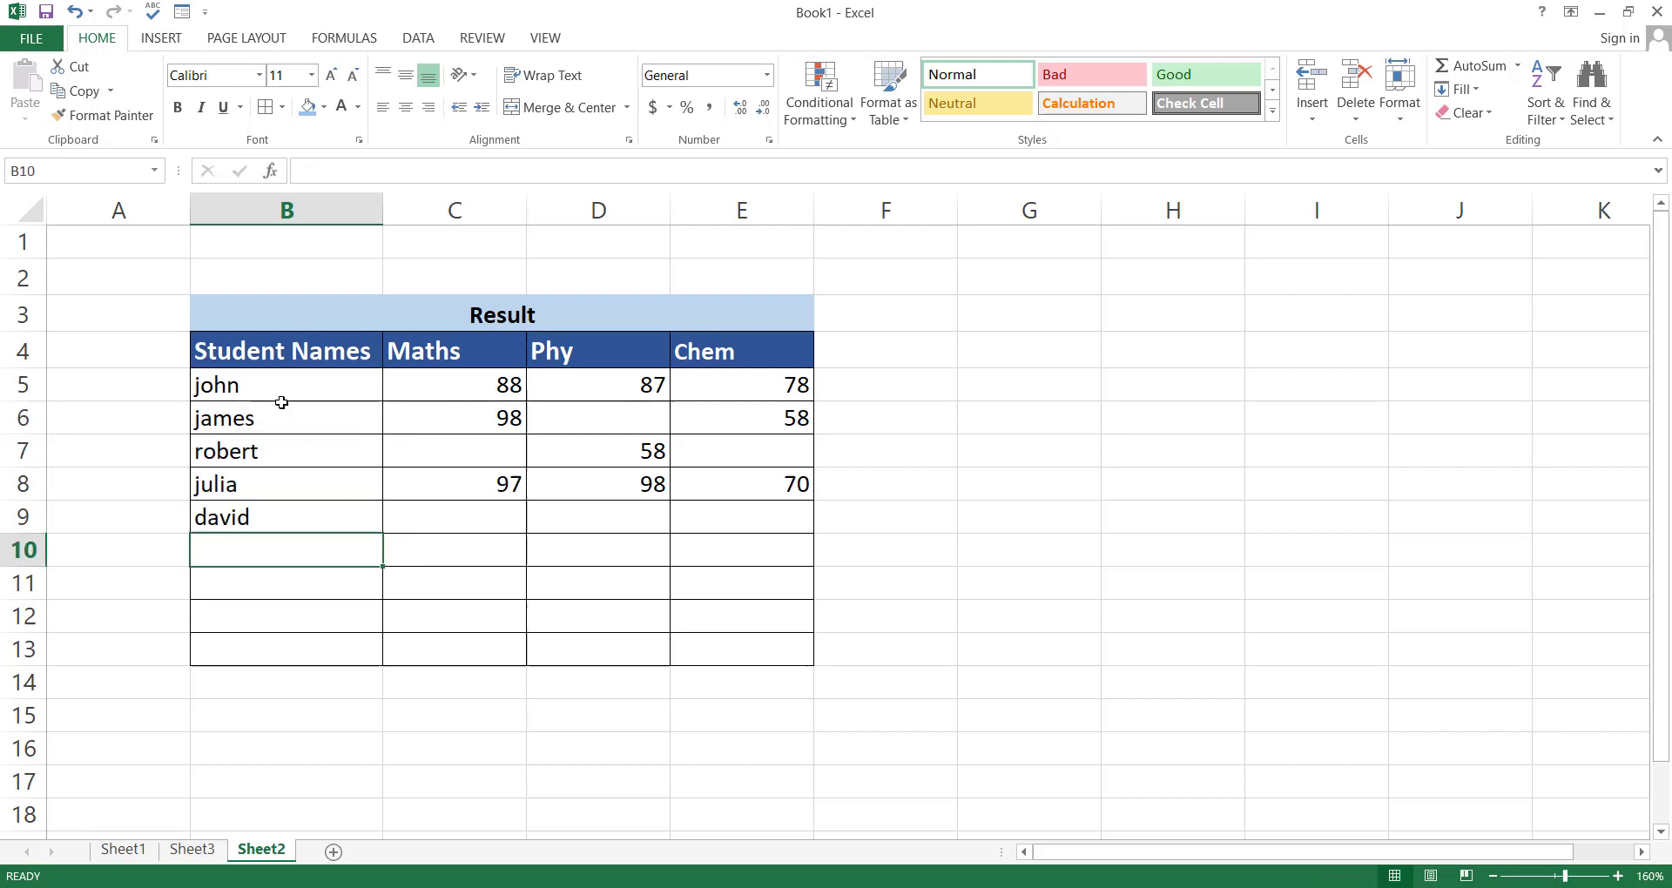
click(276, 385)
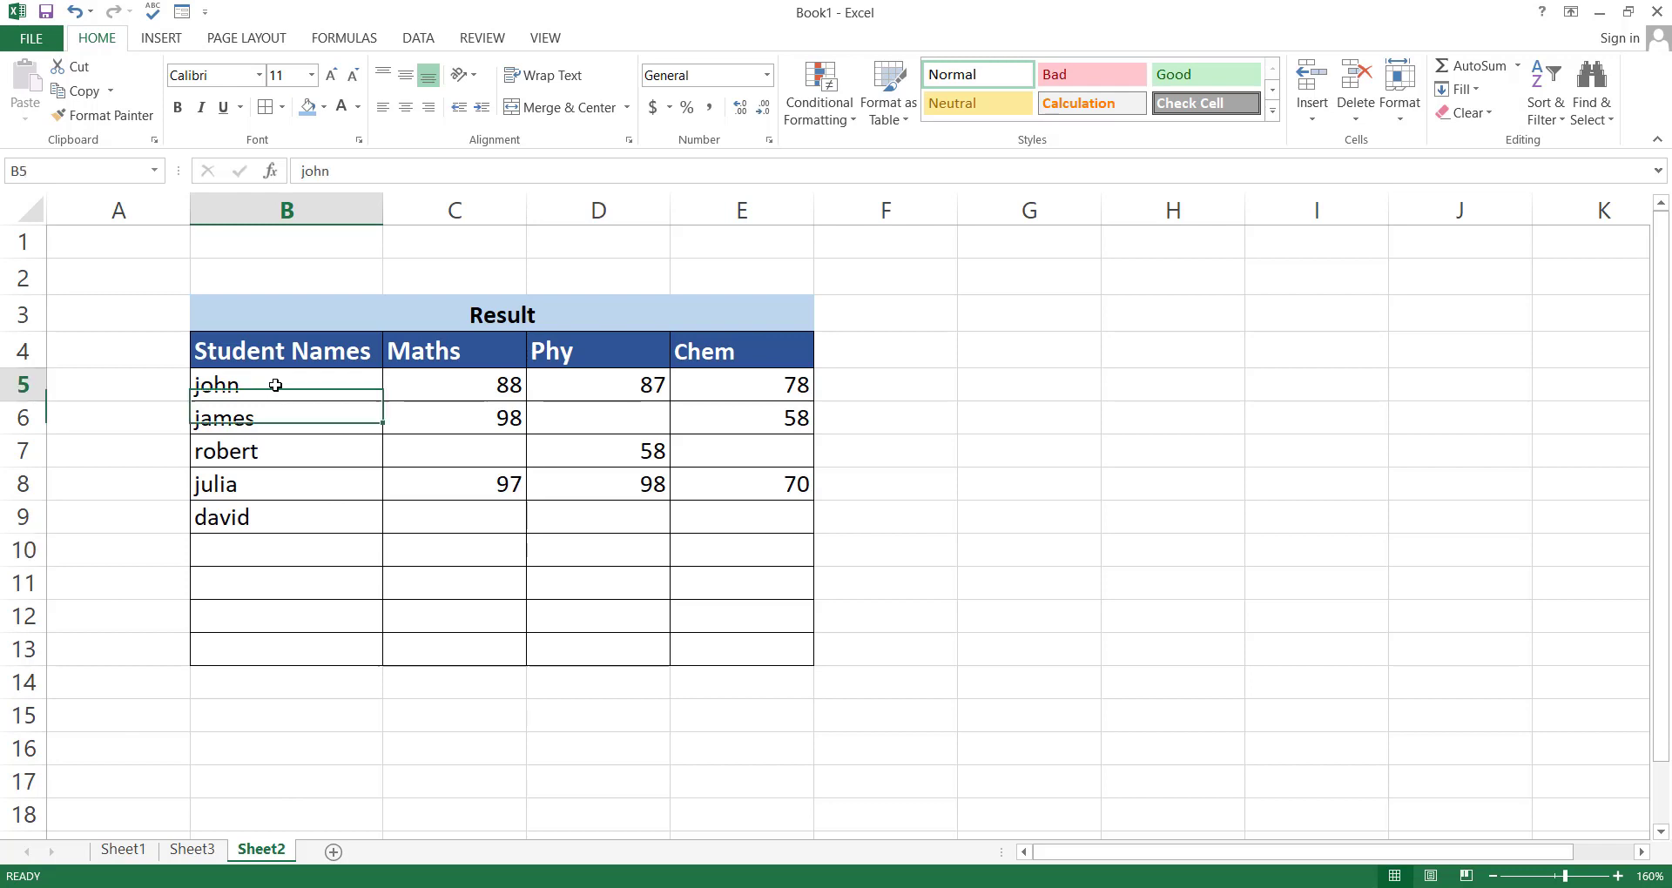
Step: Enter the formula =UPPER(B5) in cell F5 to convert the first student name to uppercase
click(849, 383)
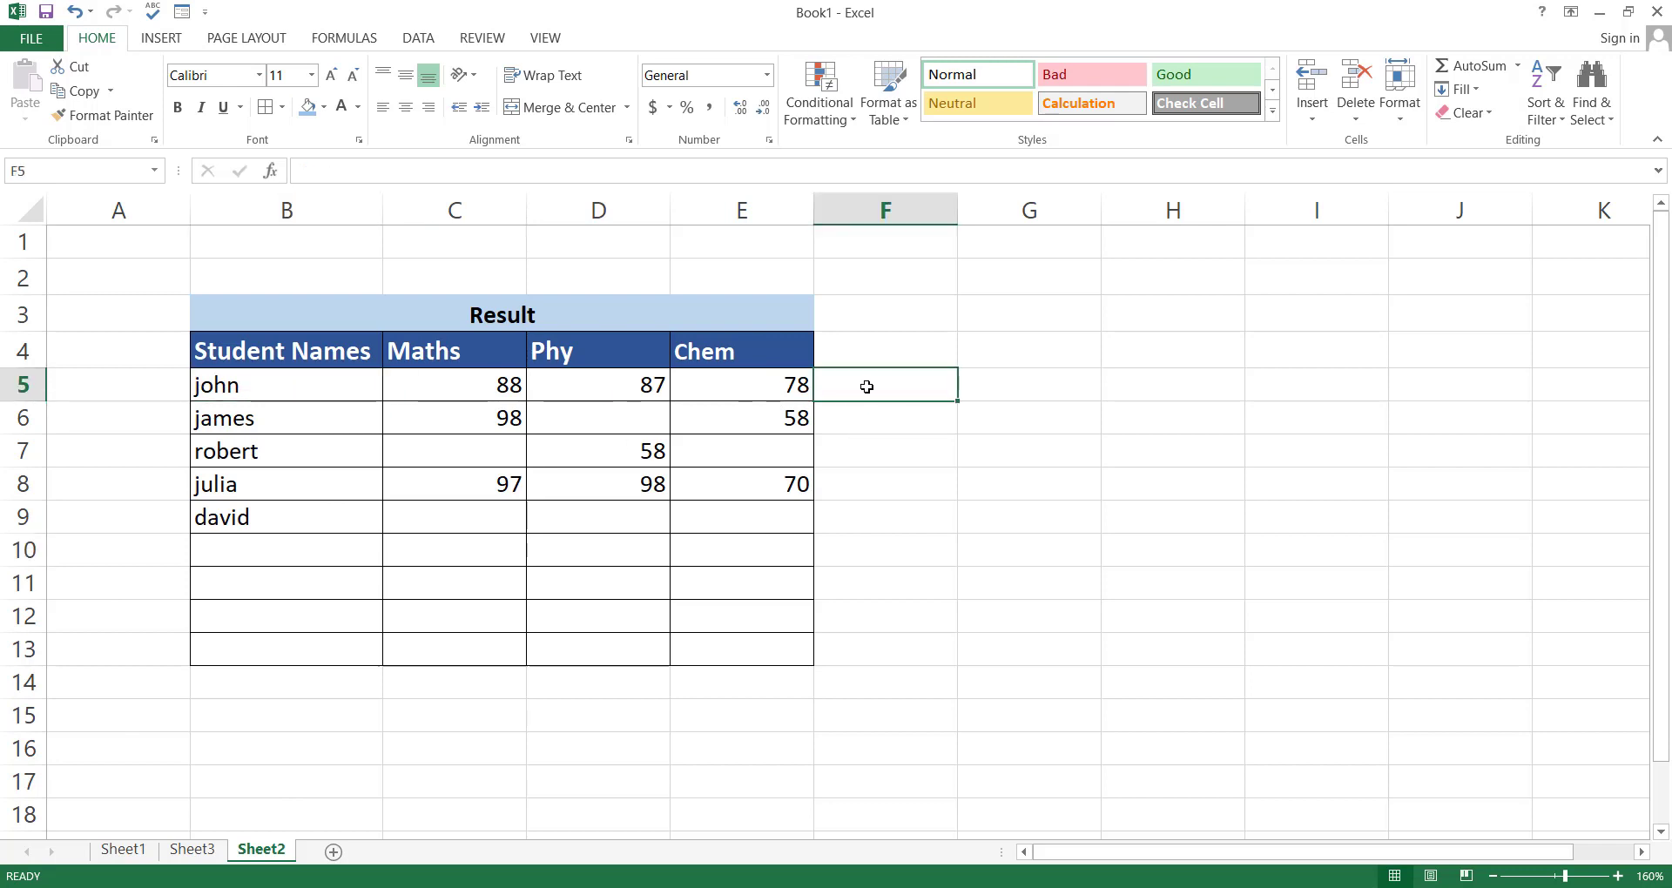
text(=upp)
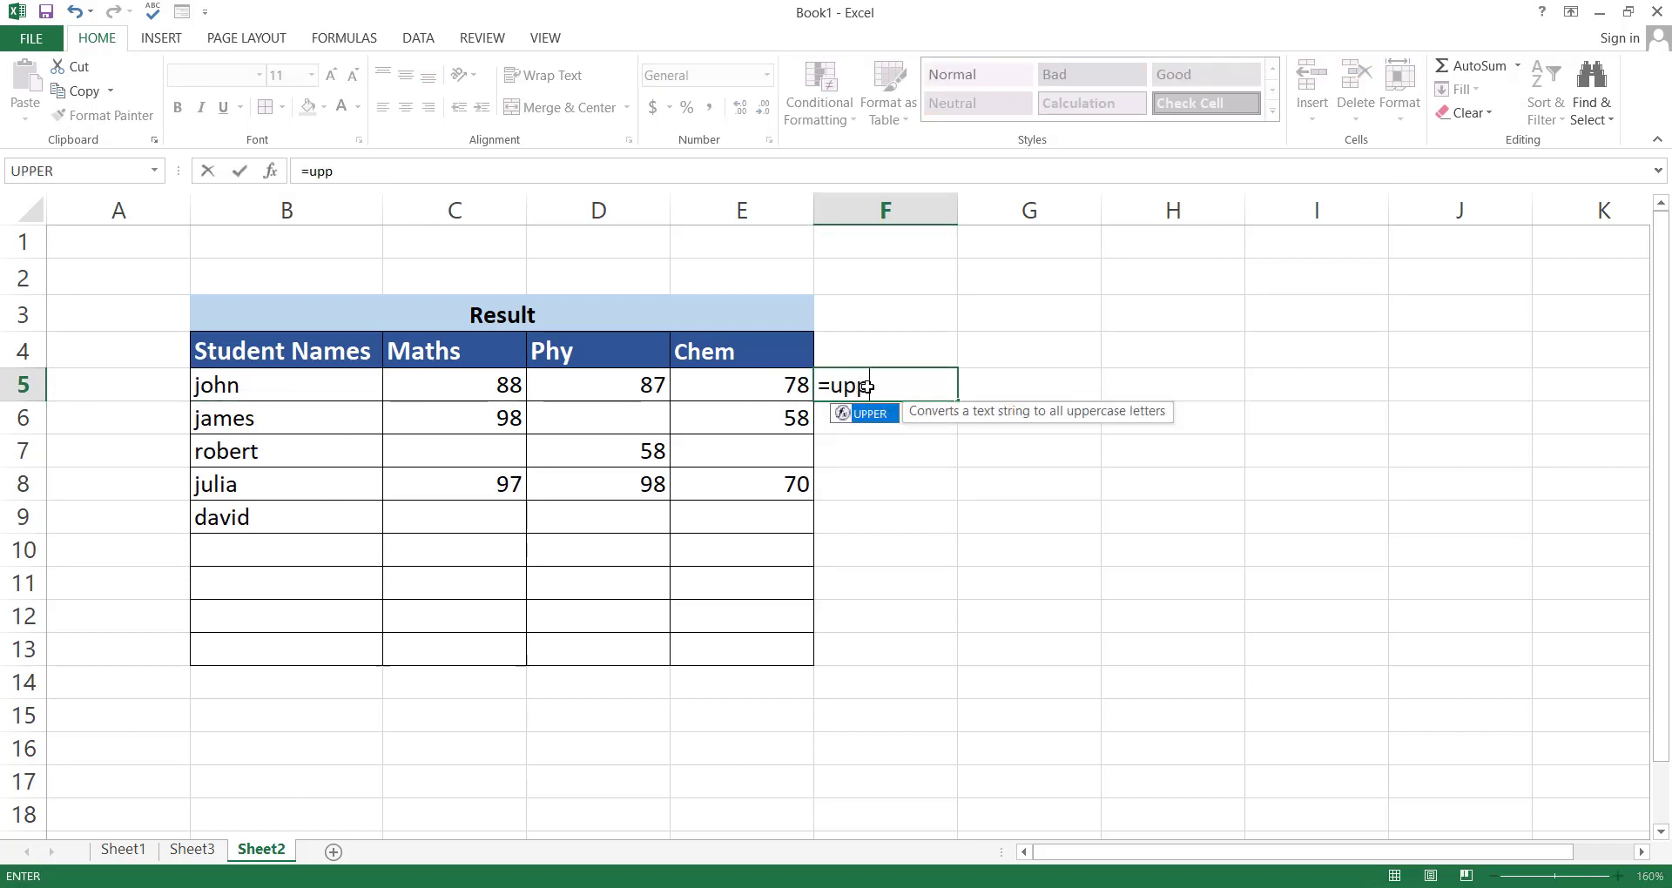
text(er()
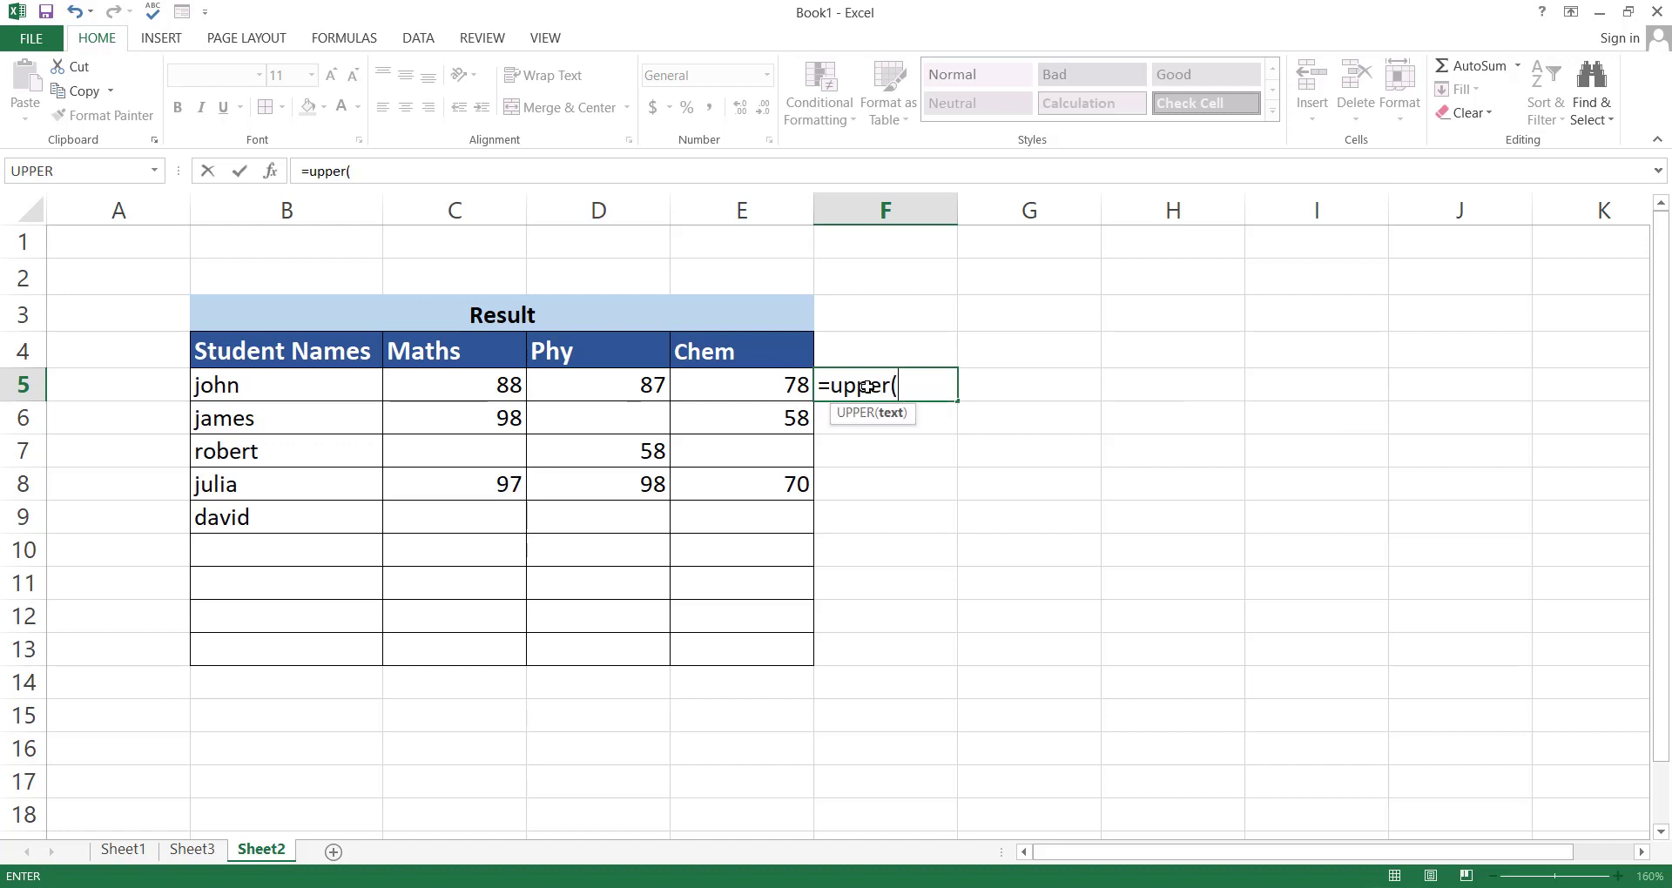
click(336, 403)
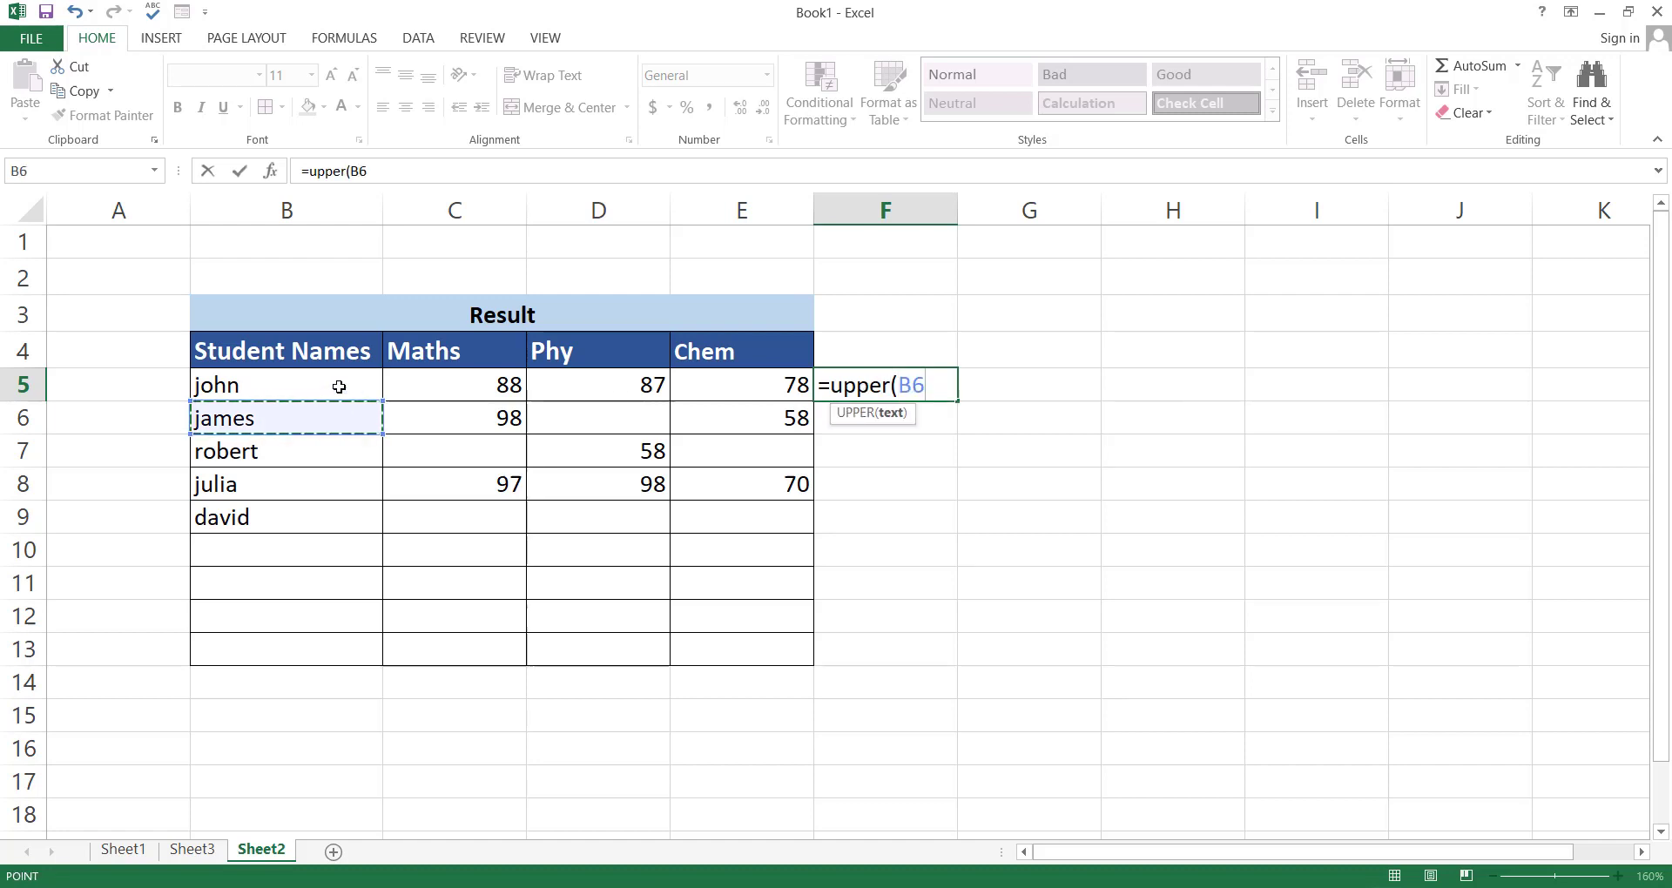
click(336, 383)
text())
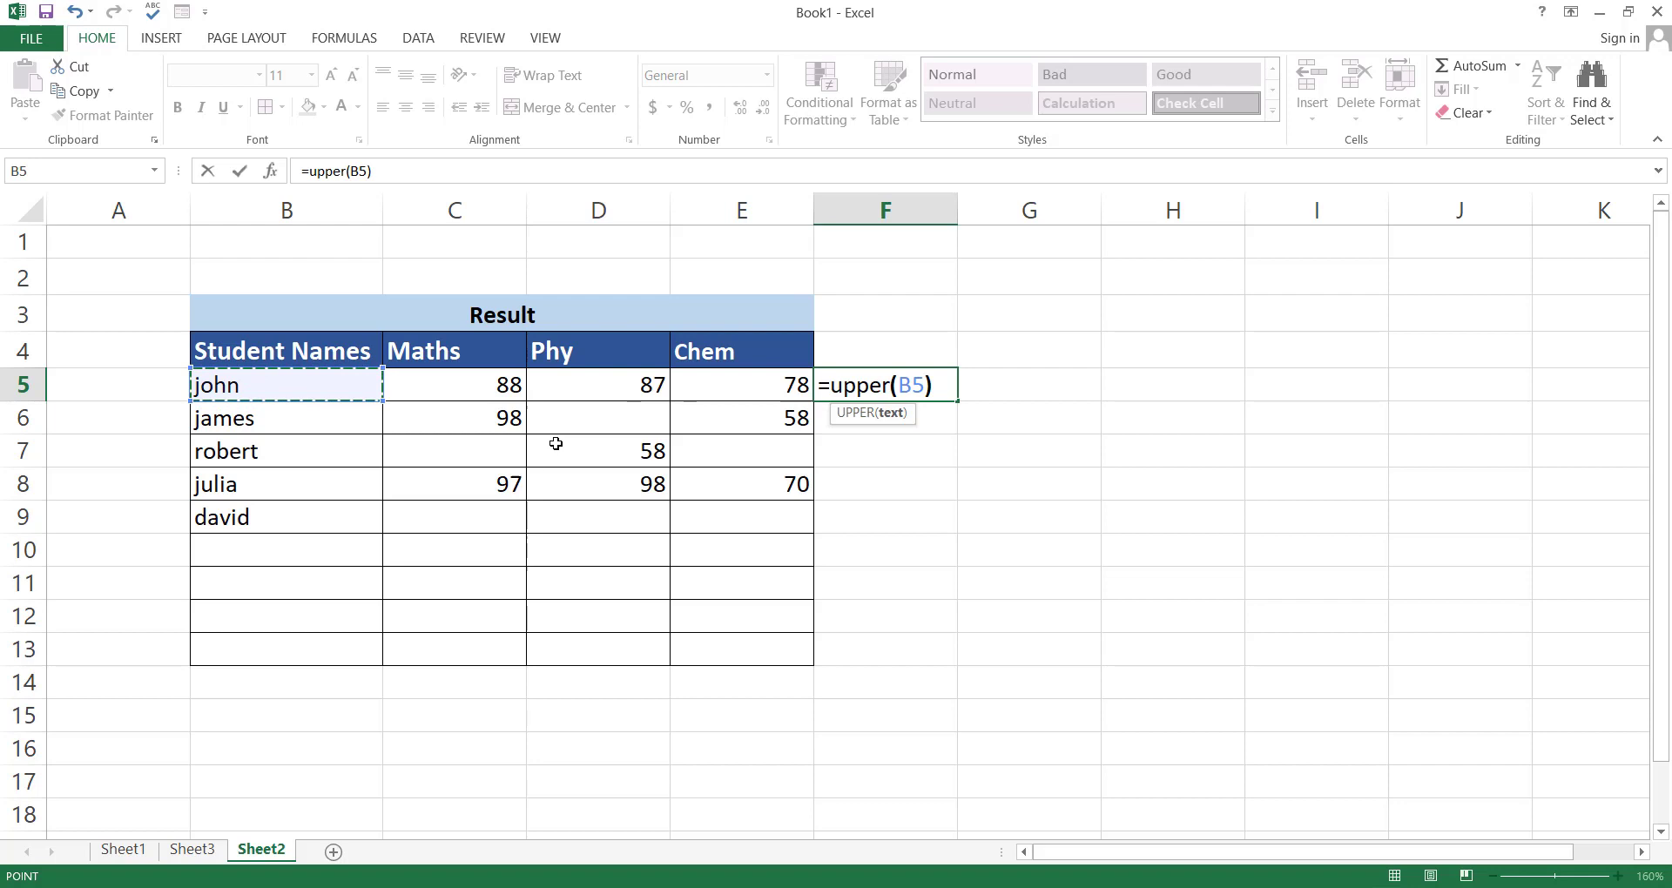
key(Return)
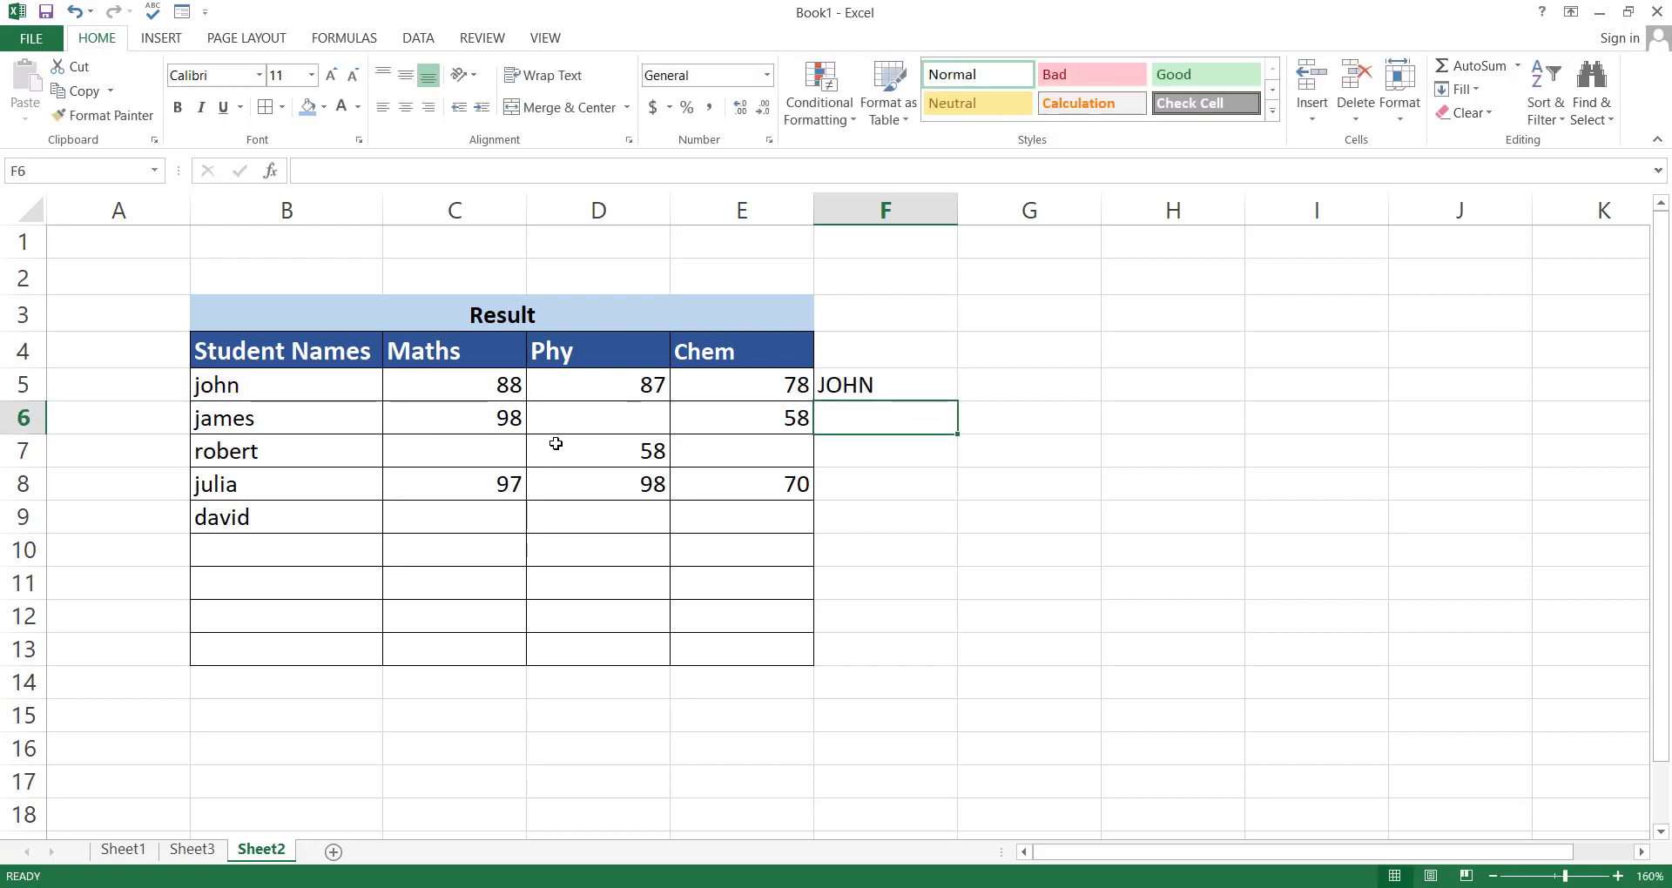
Step: Fill the UPPER formula from F5 down to F9 for the remaining student names
click(858, 375)
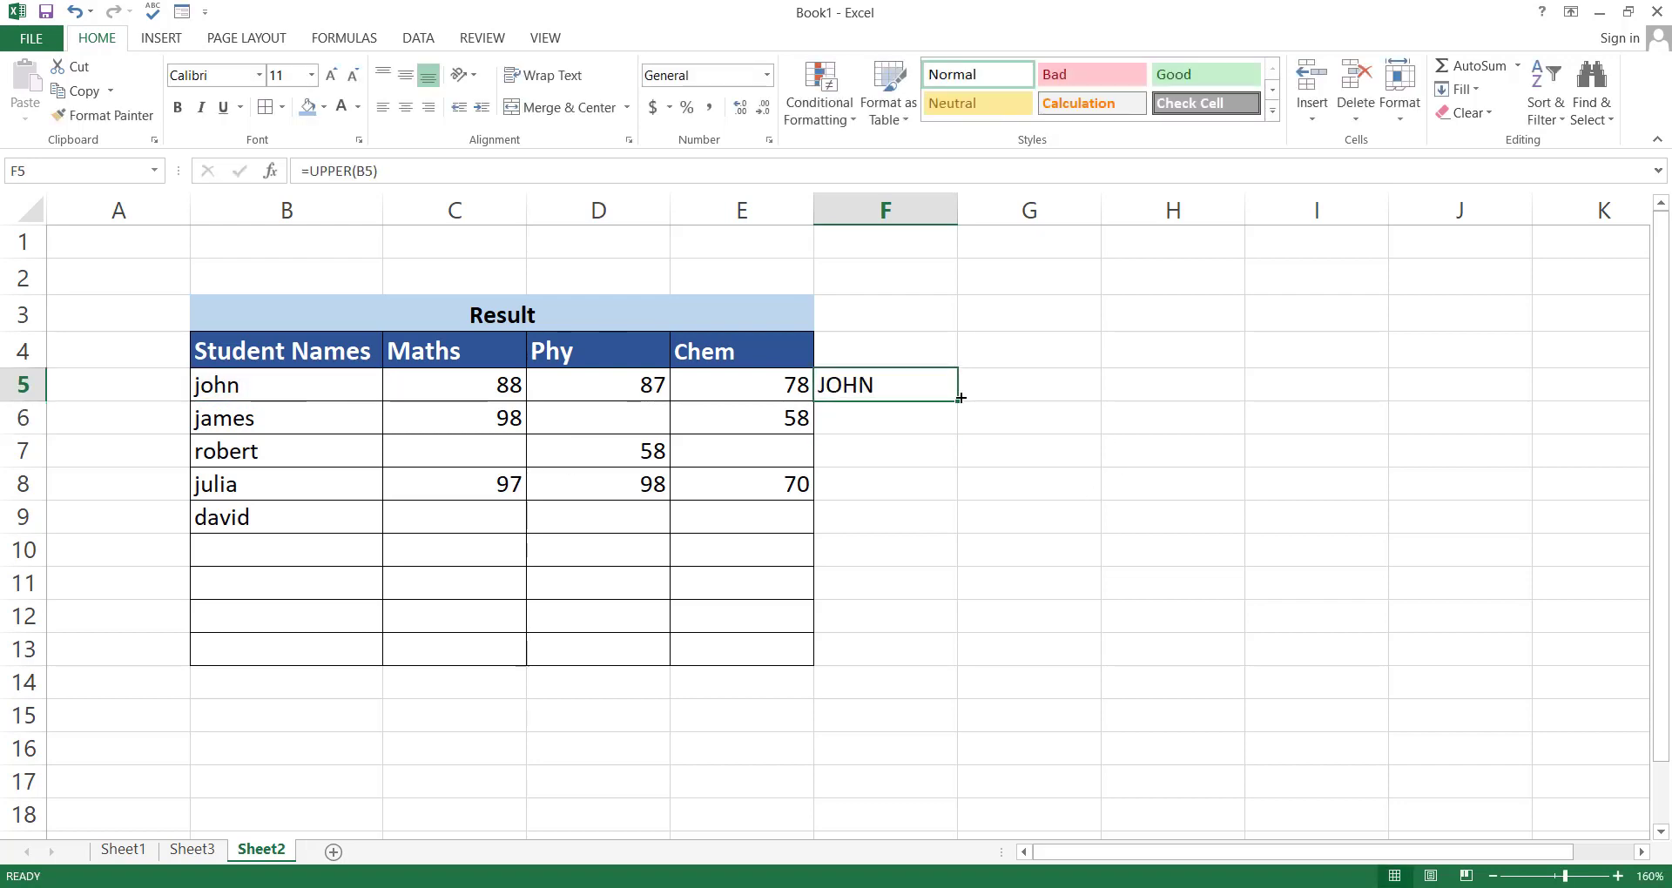
double_click(960, 398)
click(885, 548)
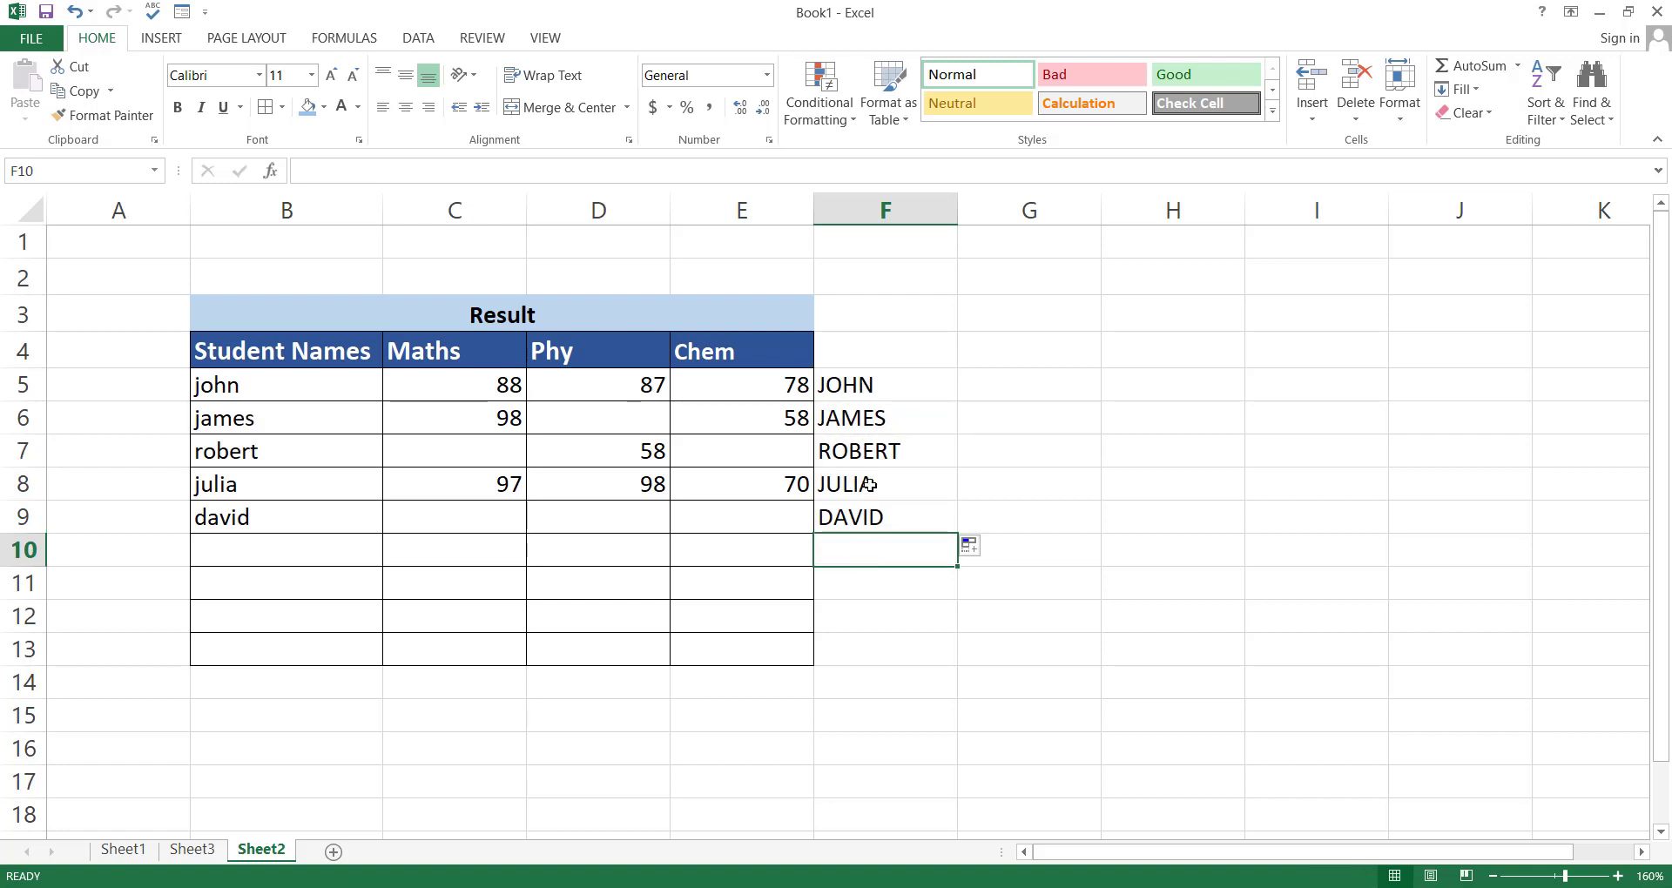
Step: Copy the uppercase names in F5:F9 and paste them as values only over the Student Names entries starting at B5
drag(858, 384, 862, 510)
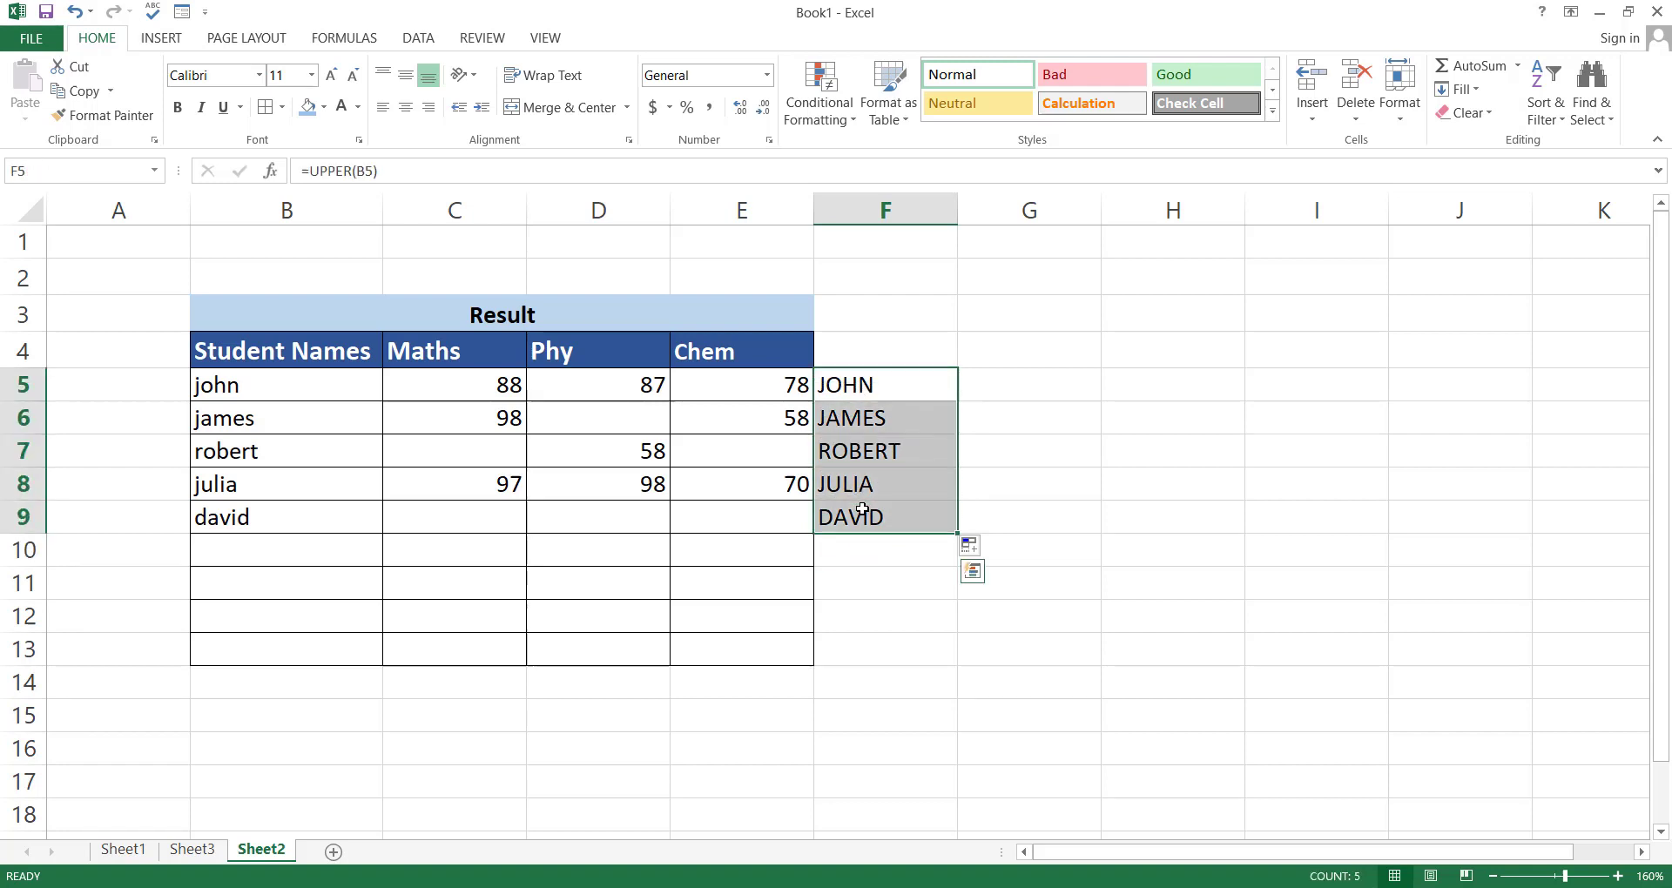
key(ctrl+c)
click(249, 391)
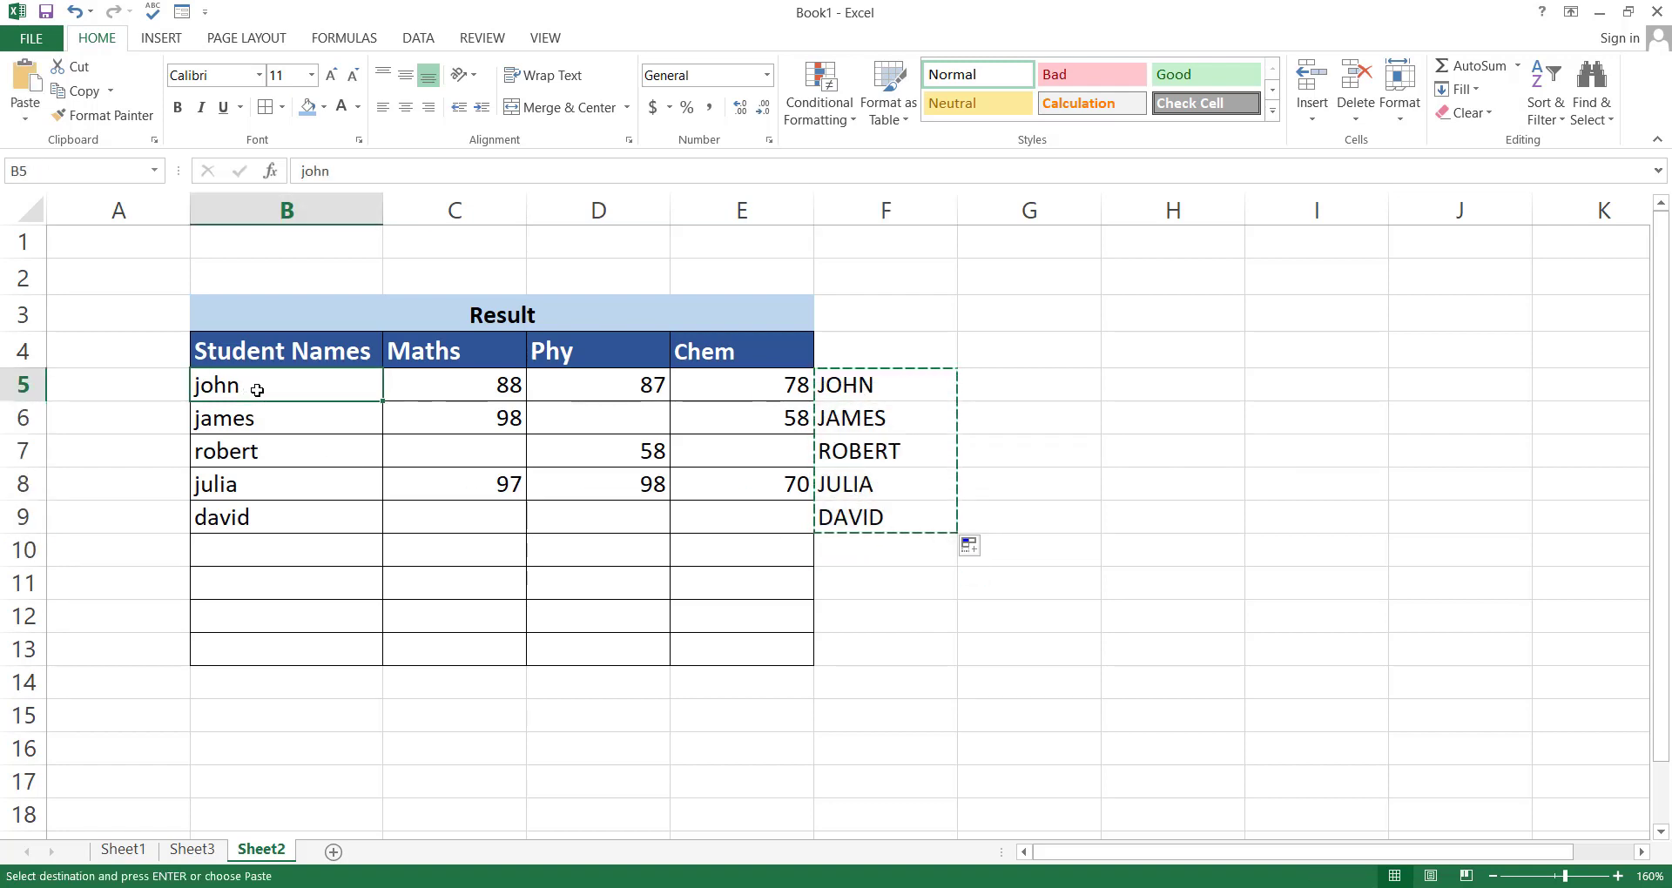
right_click(258, 391)
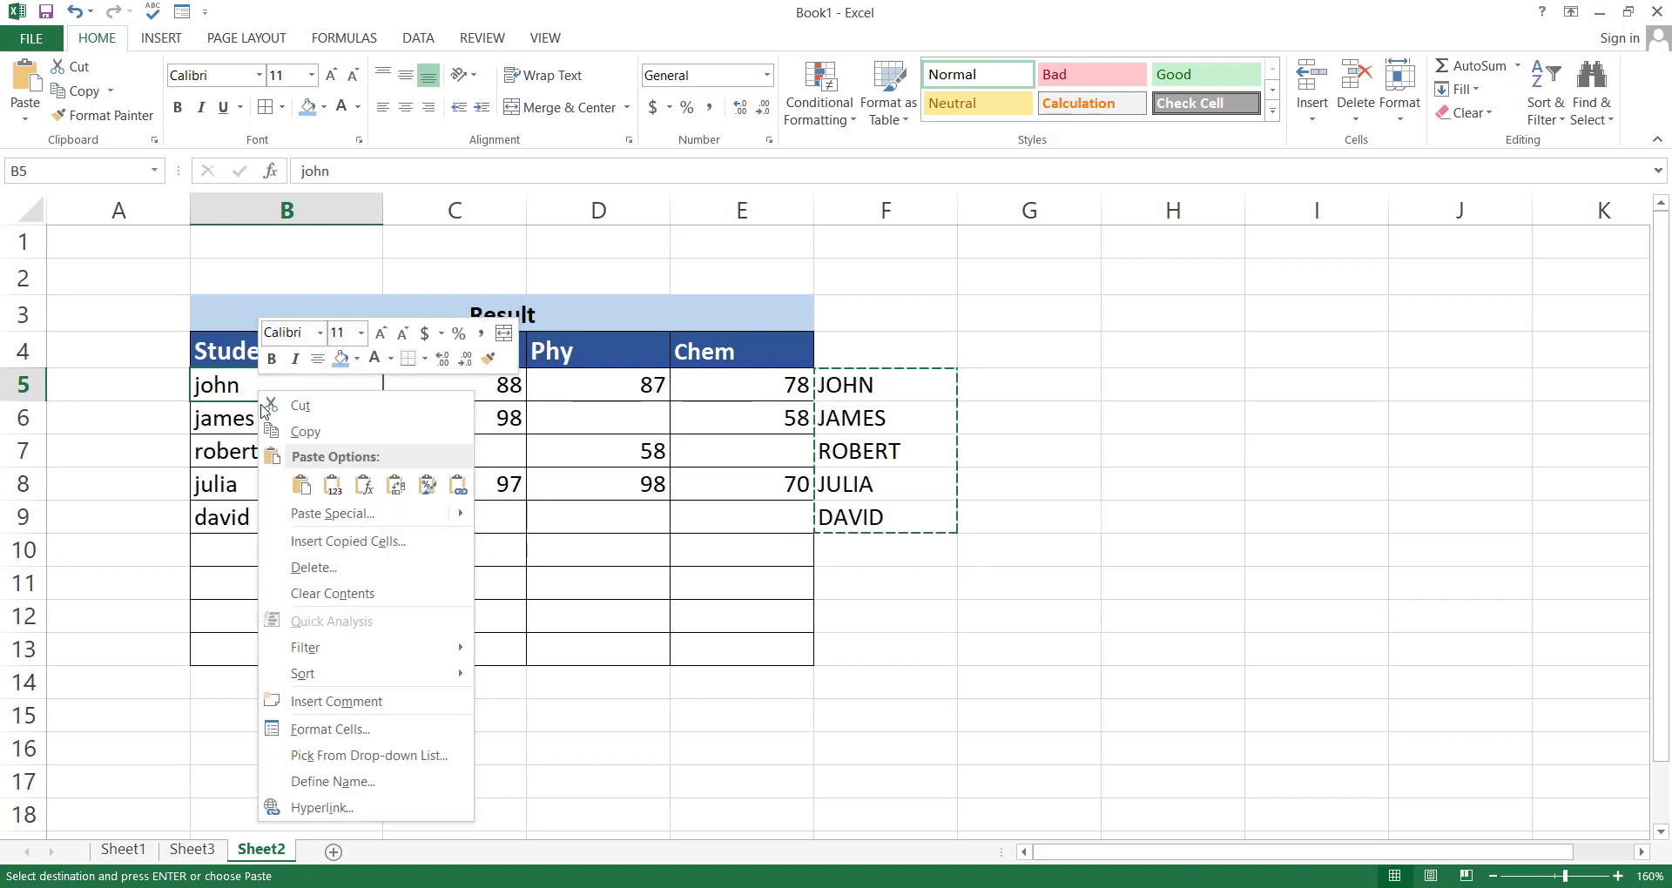
click(367, 514)
click(206, 435)
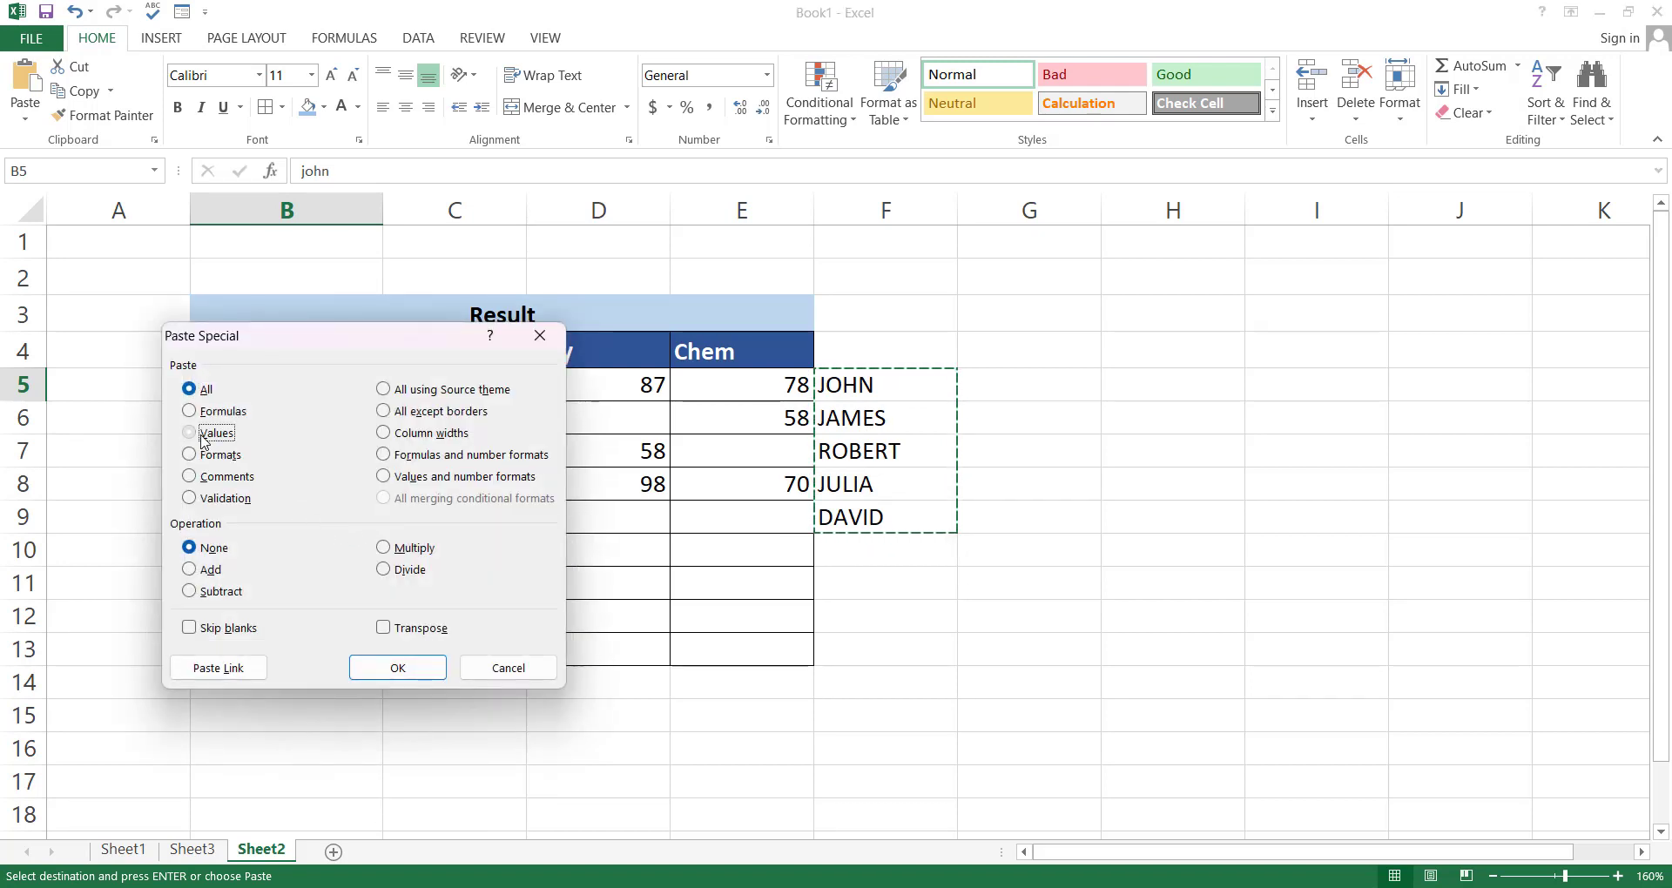
click(392, 667)
click(288, 582)
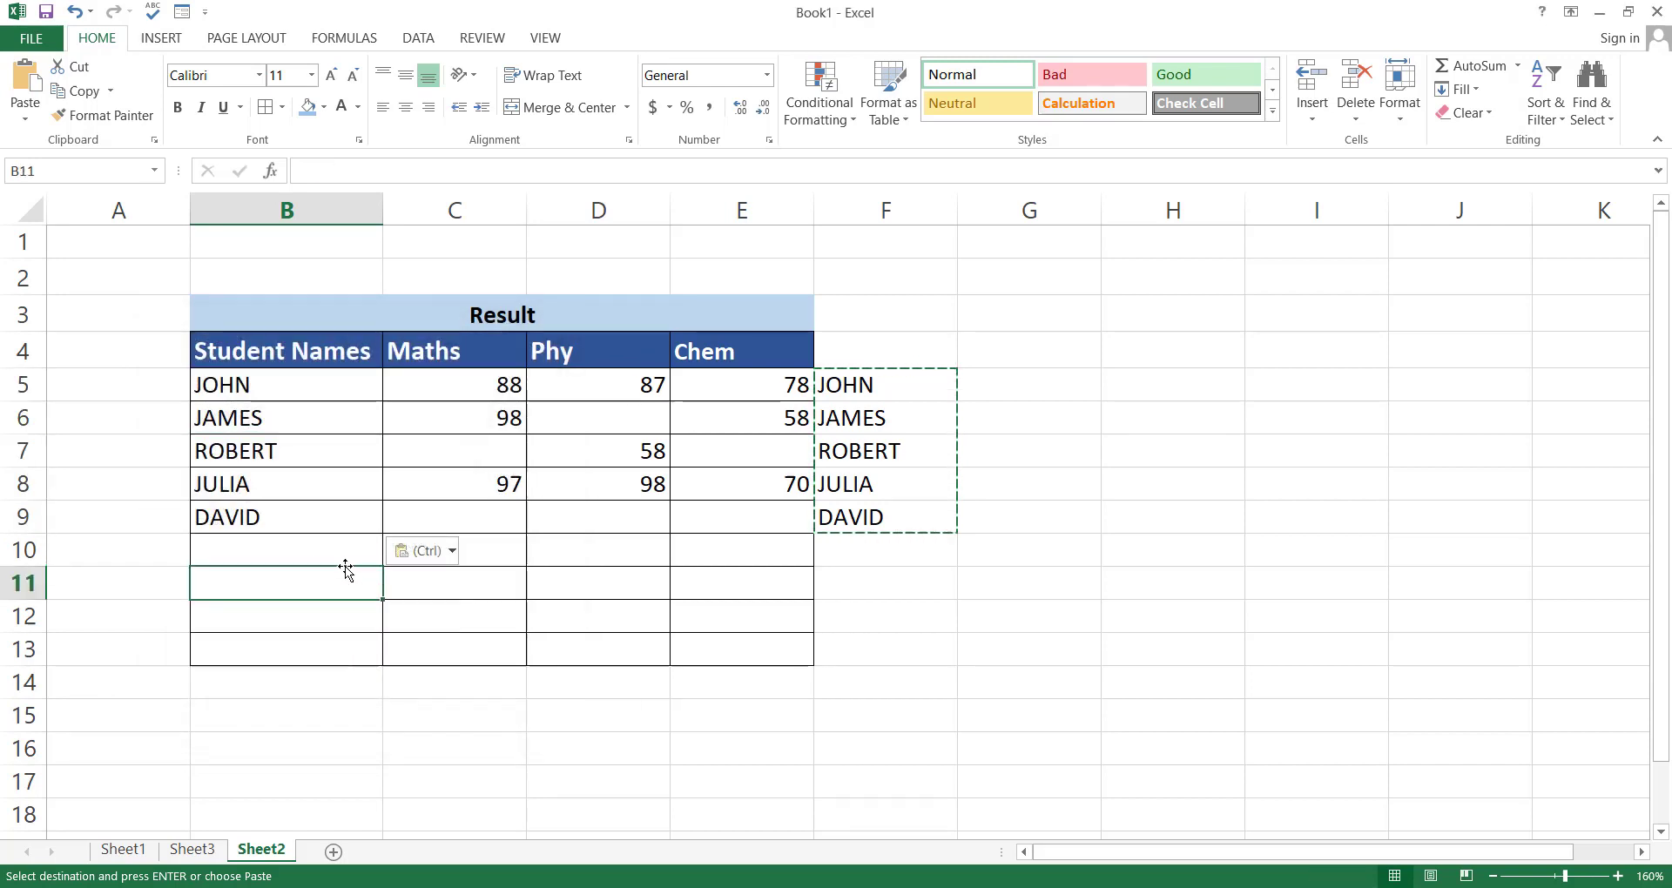
drag(867, 390, 875, 527)
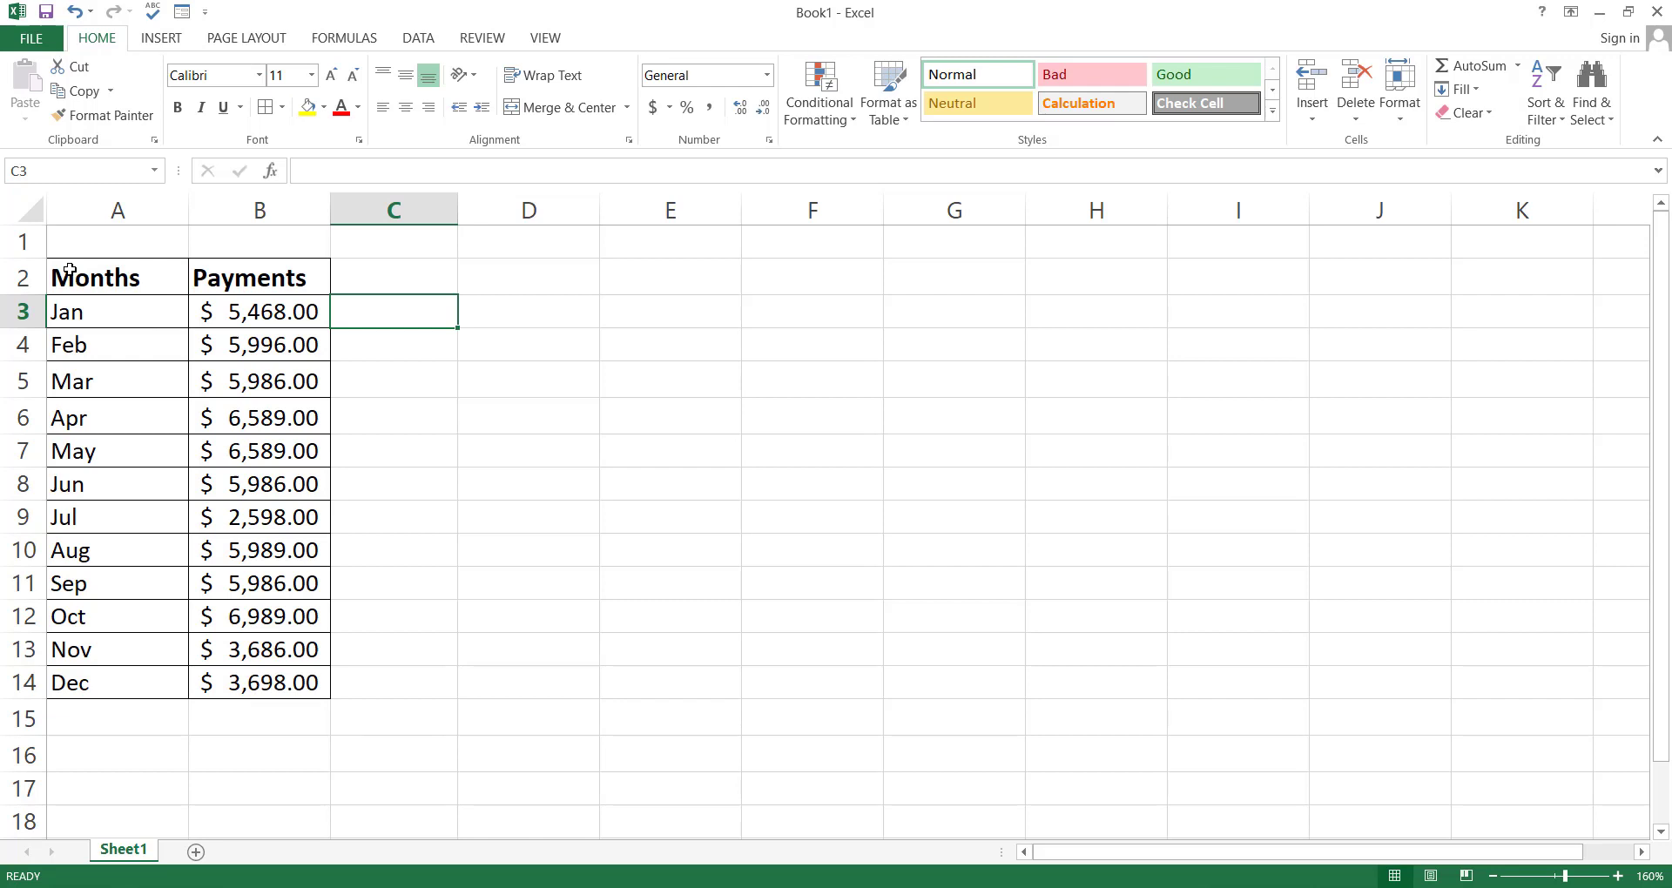
Step: Copy the Months and Payments range A2:B11 and paste it transposed starting at cell A16
drag(83, 275, 255, 580)
key(ctrl+c)
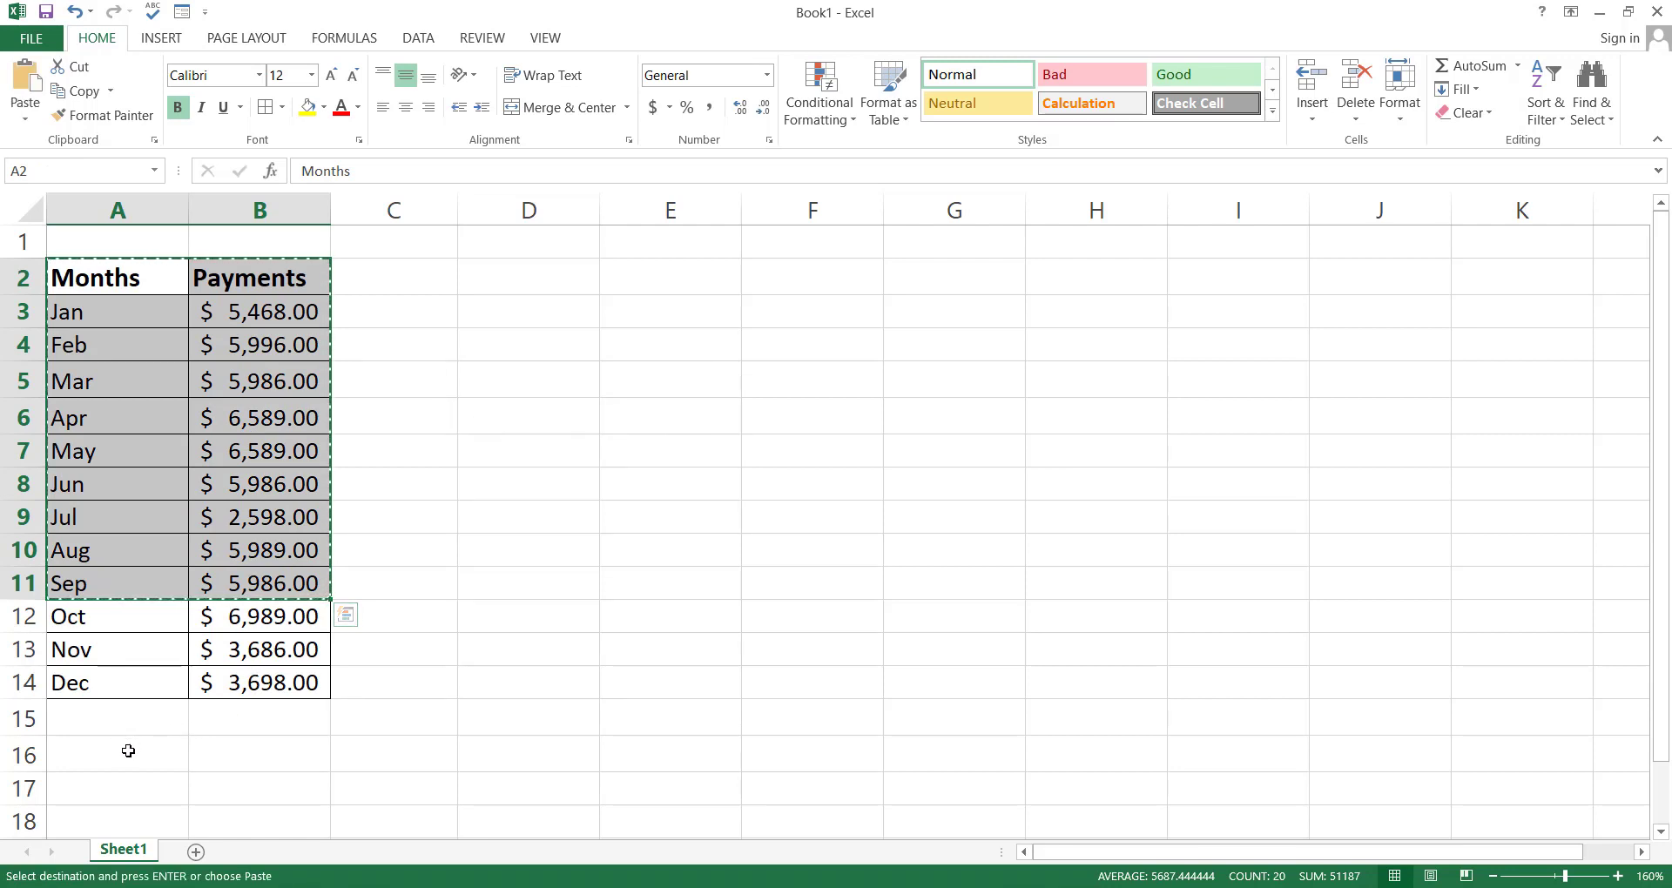
right_click(131, 755)
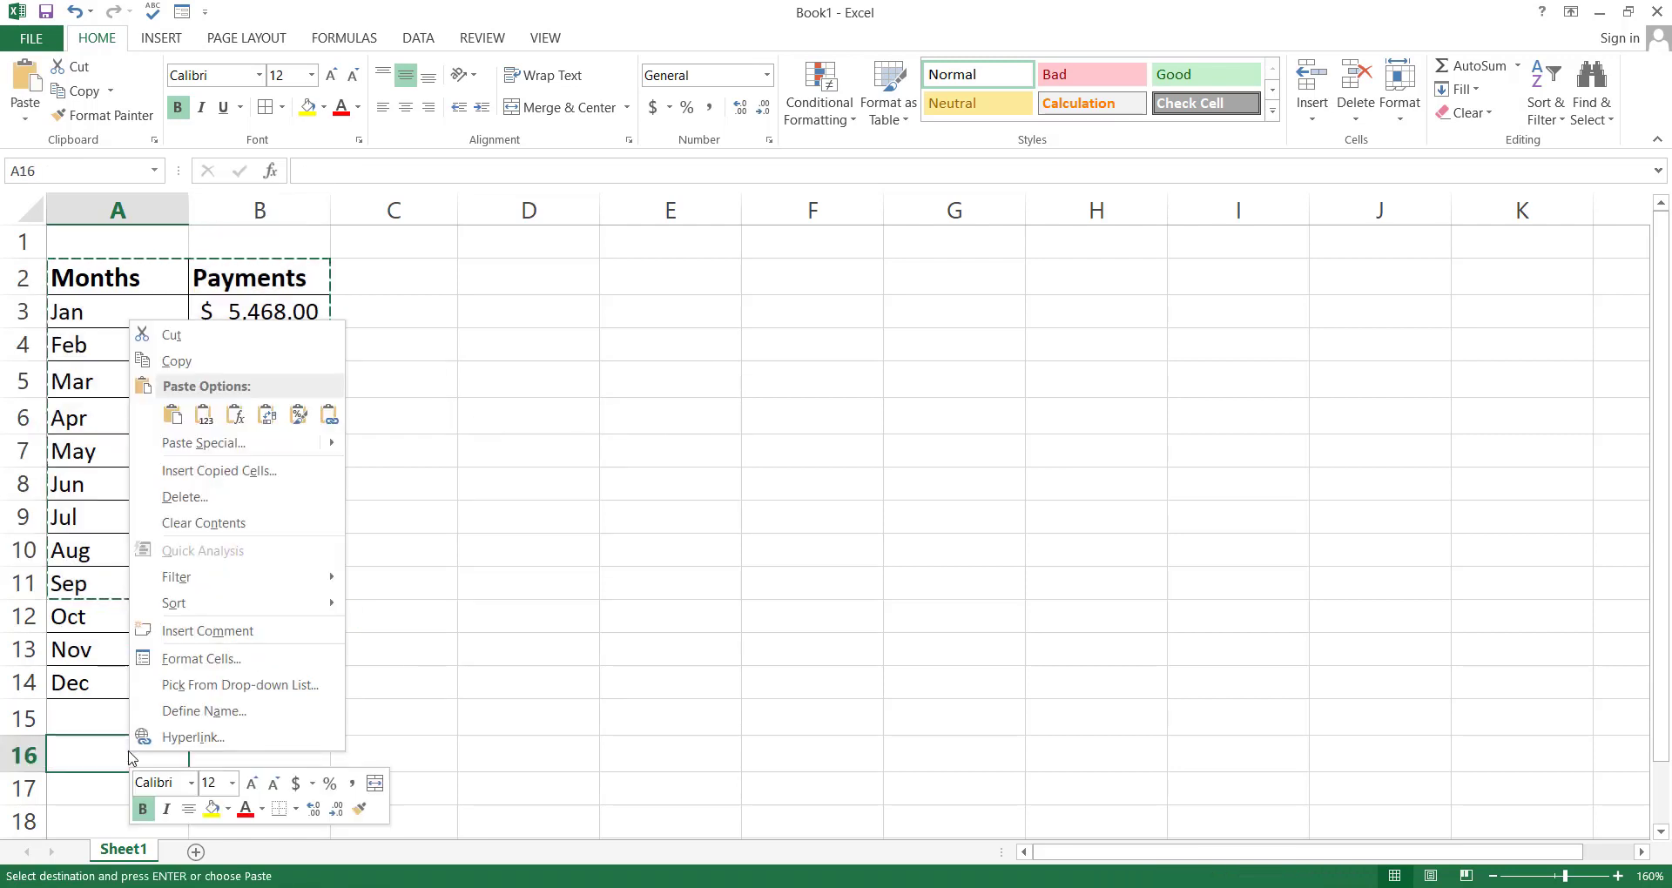
click(268, 445)
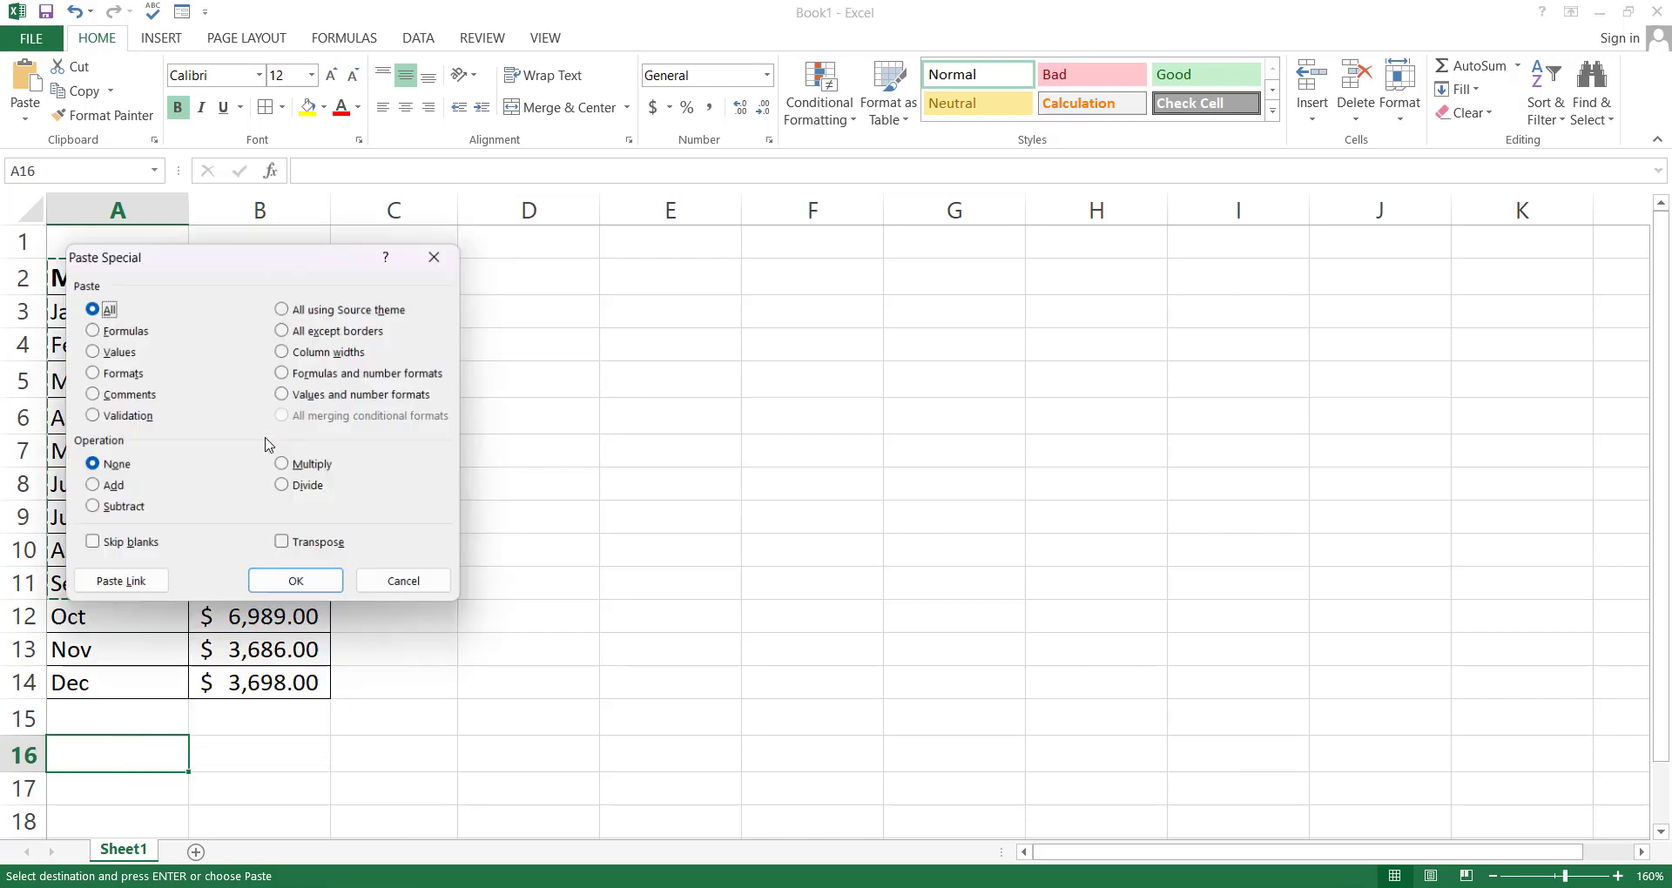
click(284, 546)
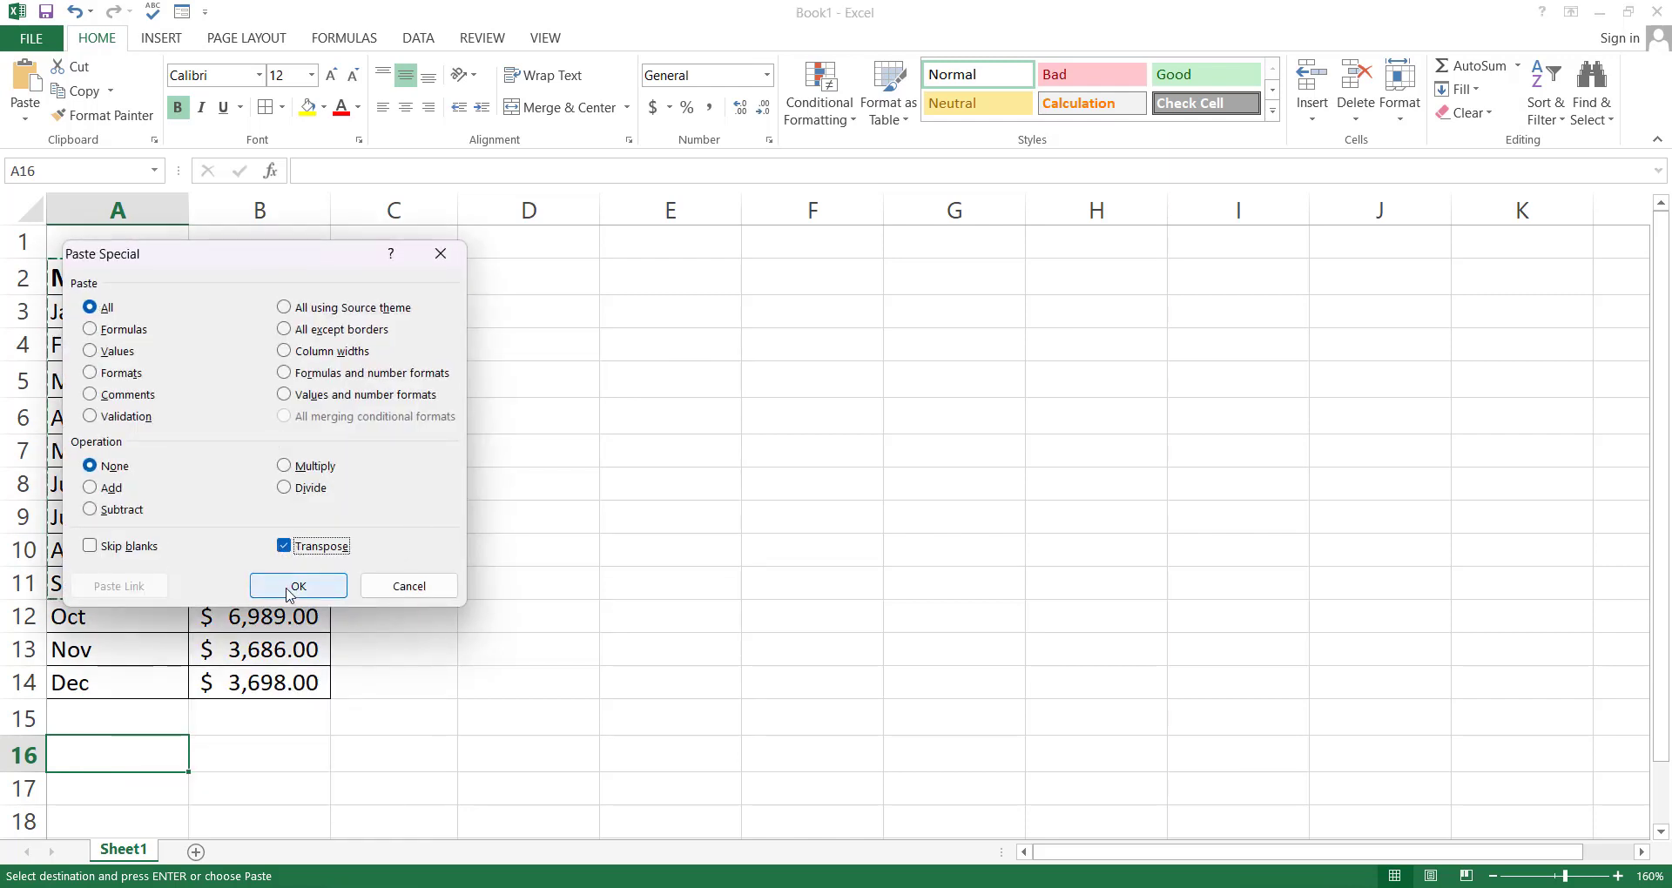
click(297, 586)
click(676, 727)
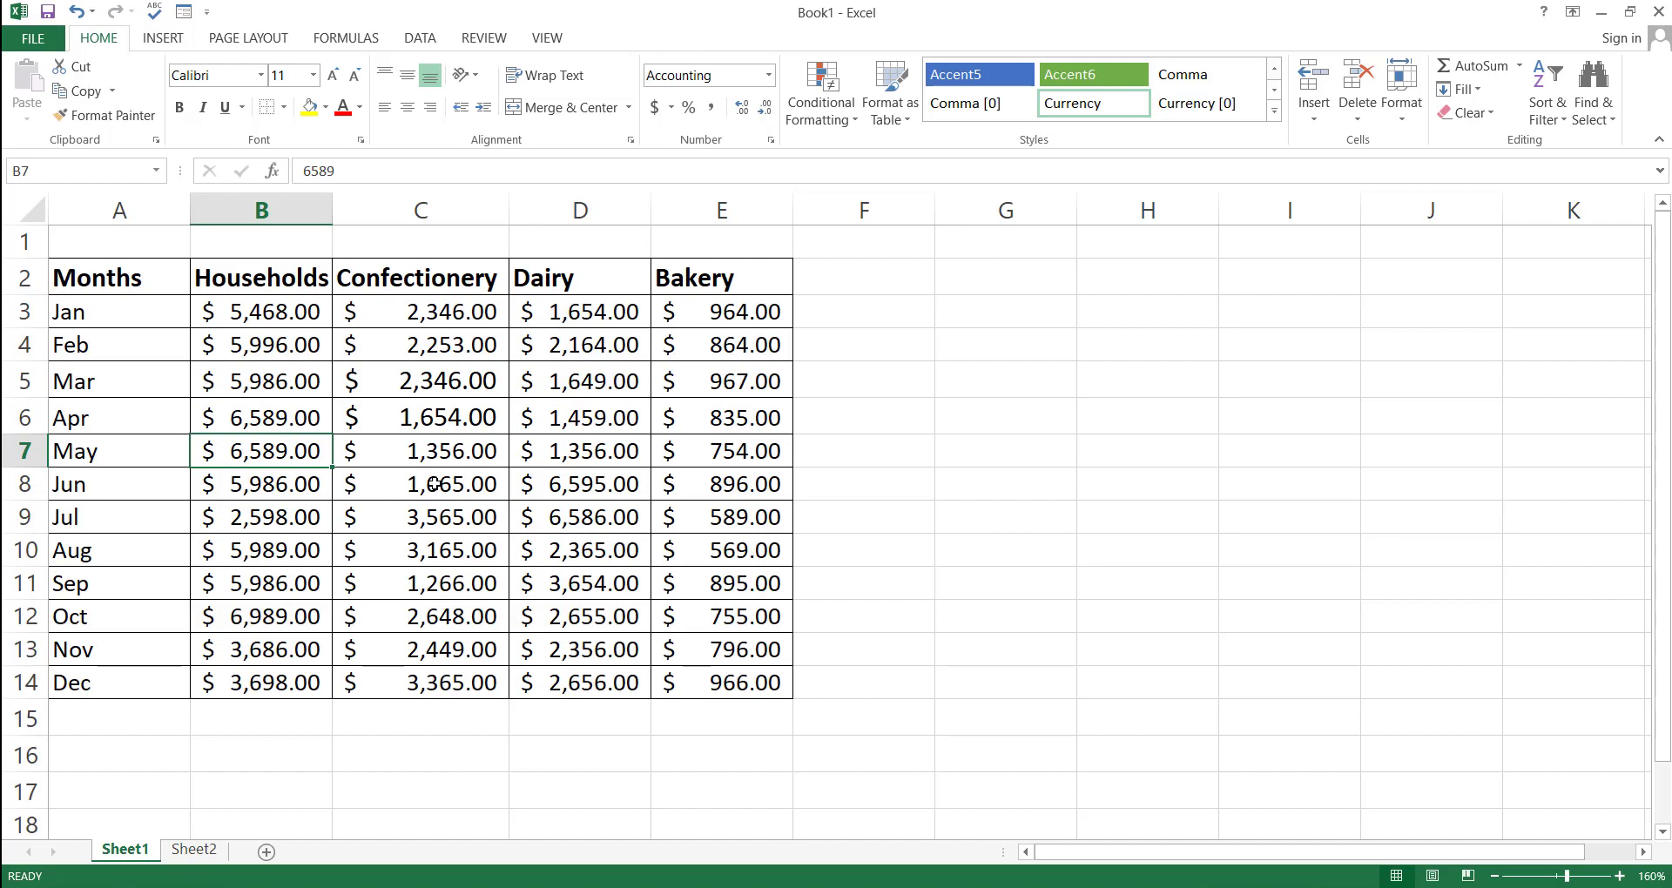
click(25, 278)
click(18, 344)
click(17, 381)
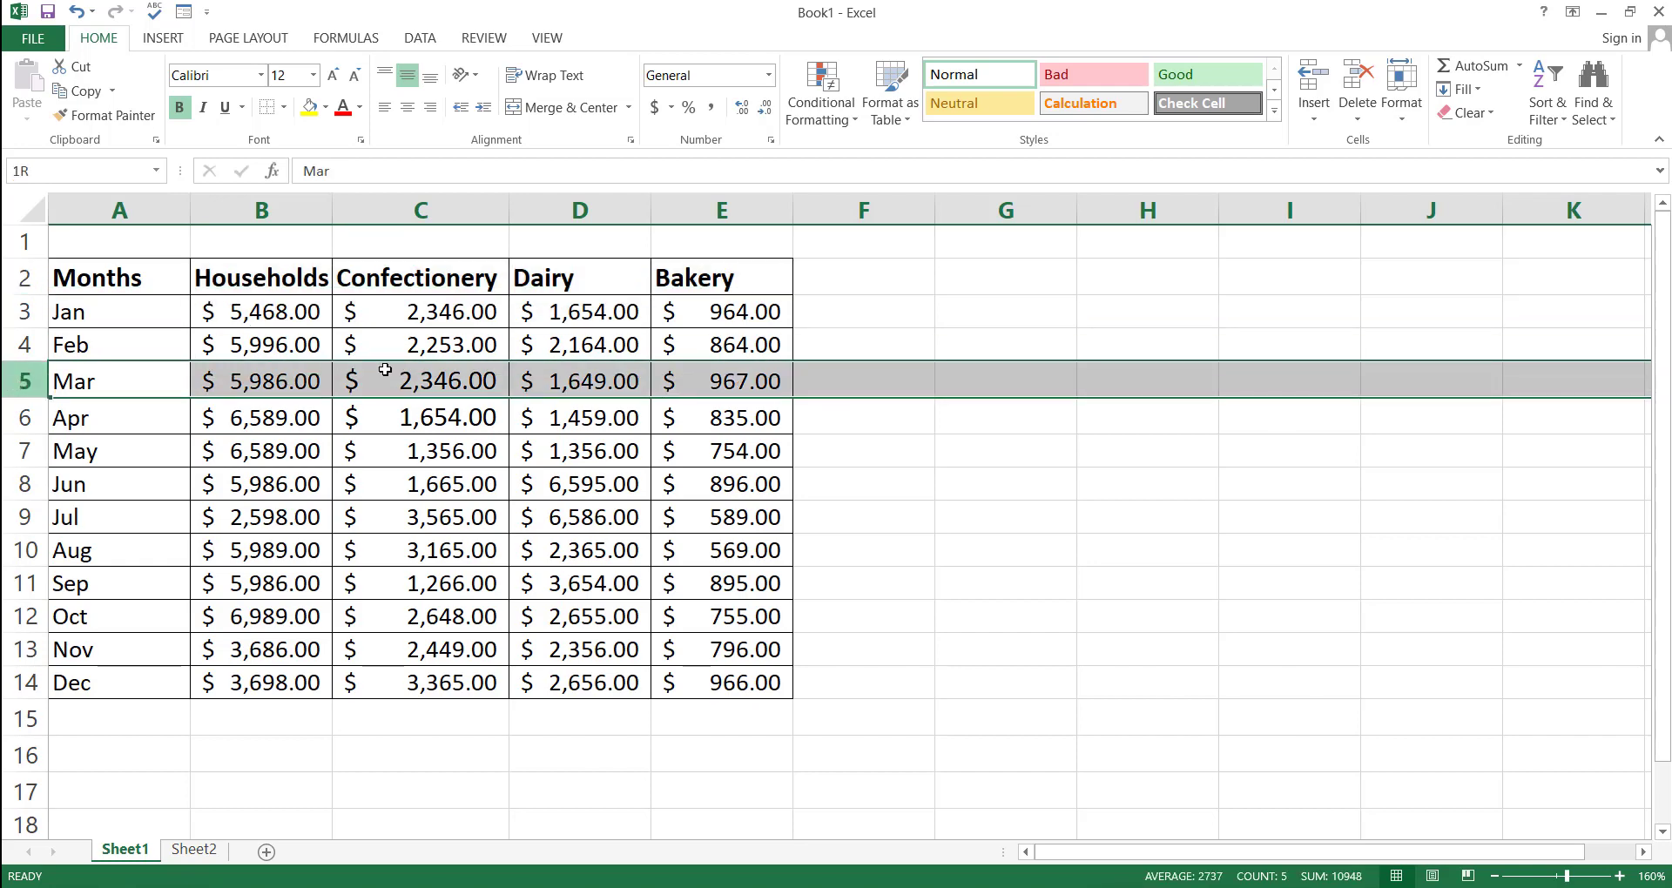
drag(65, 489, 723, 484)
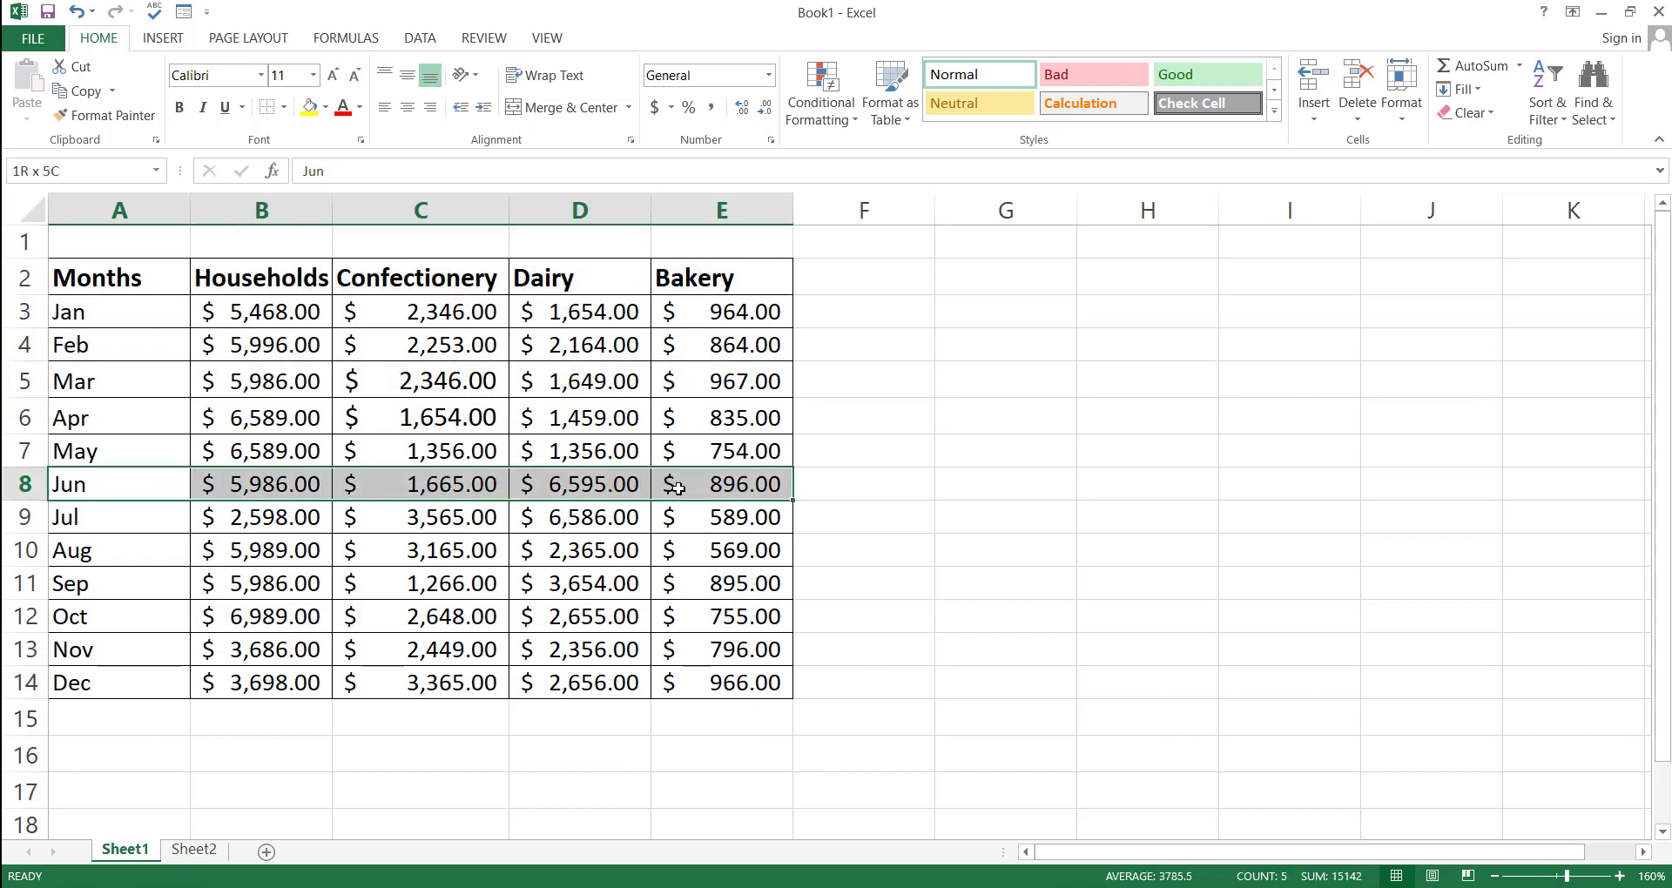
click(121, 624)
drag(120, 625, 714, 610)
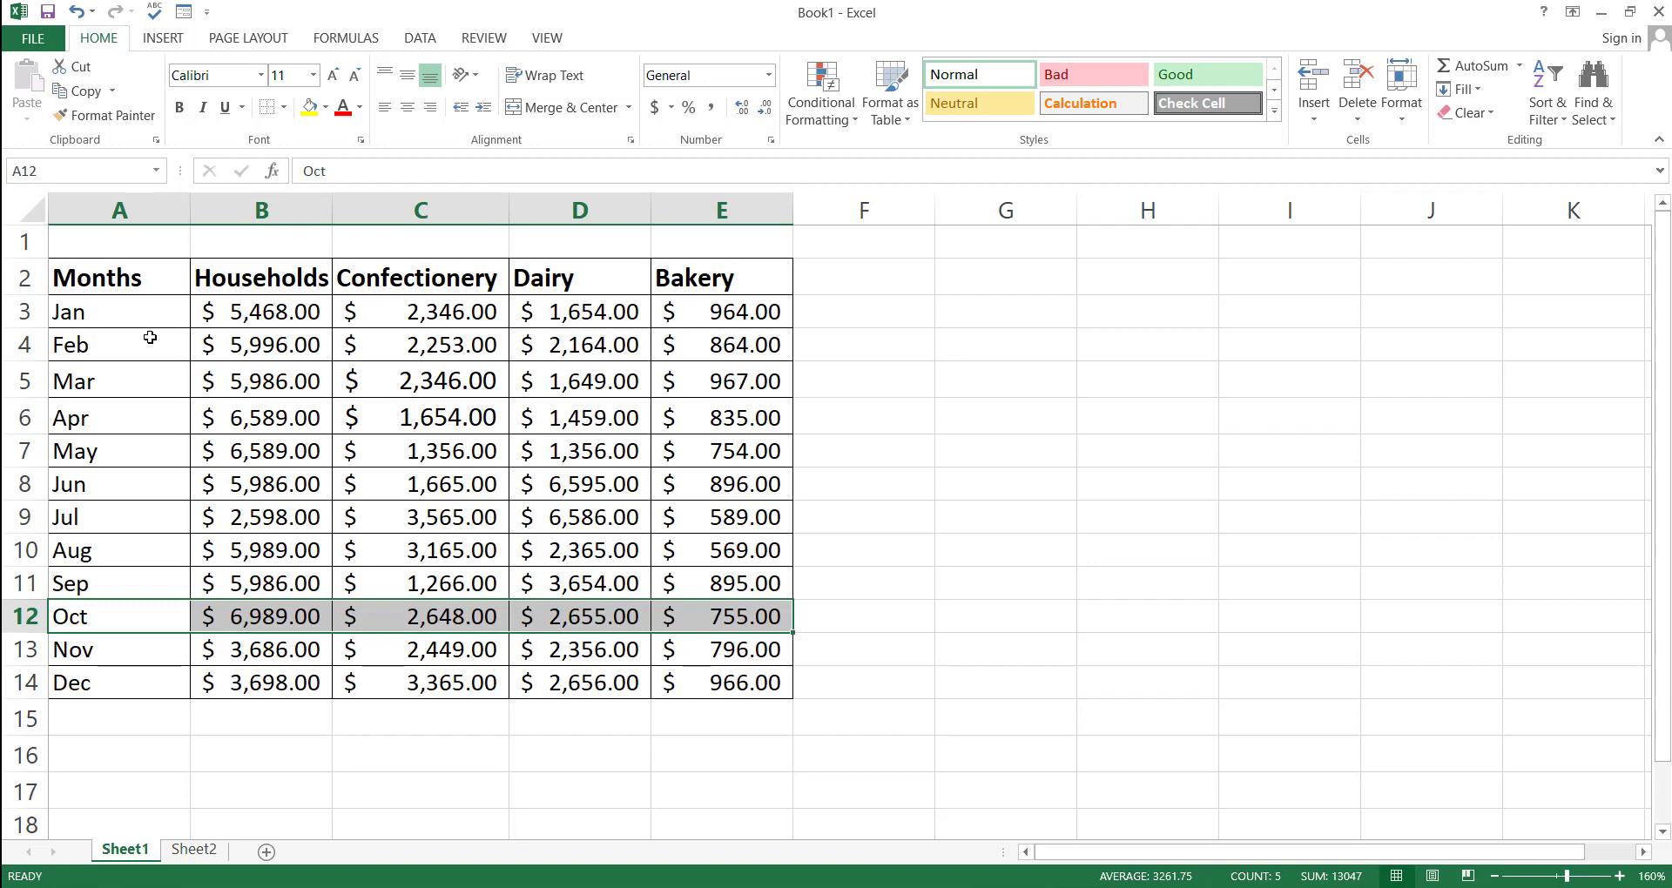
Step: Show the Office Clipboard and copy the header row A2:E2 into it
click(154, 140)
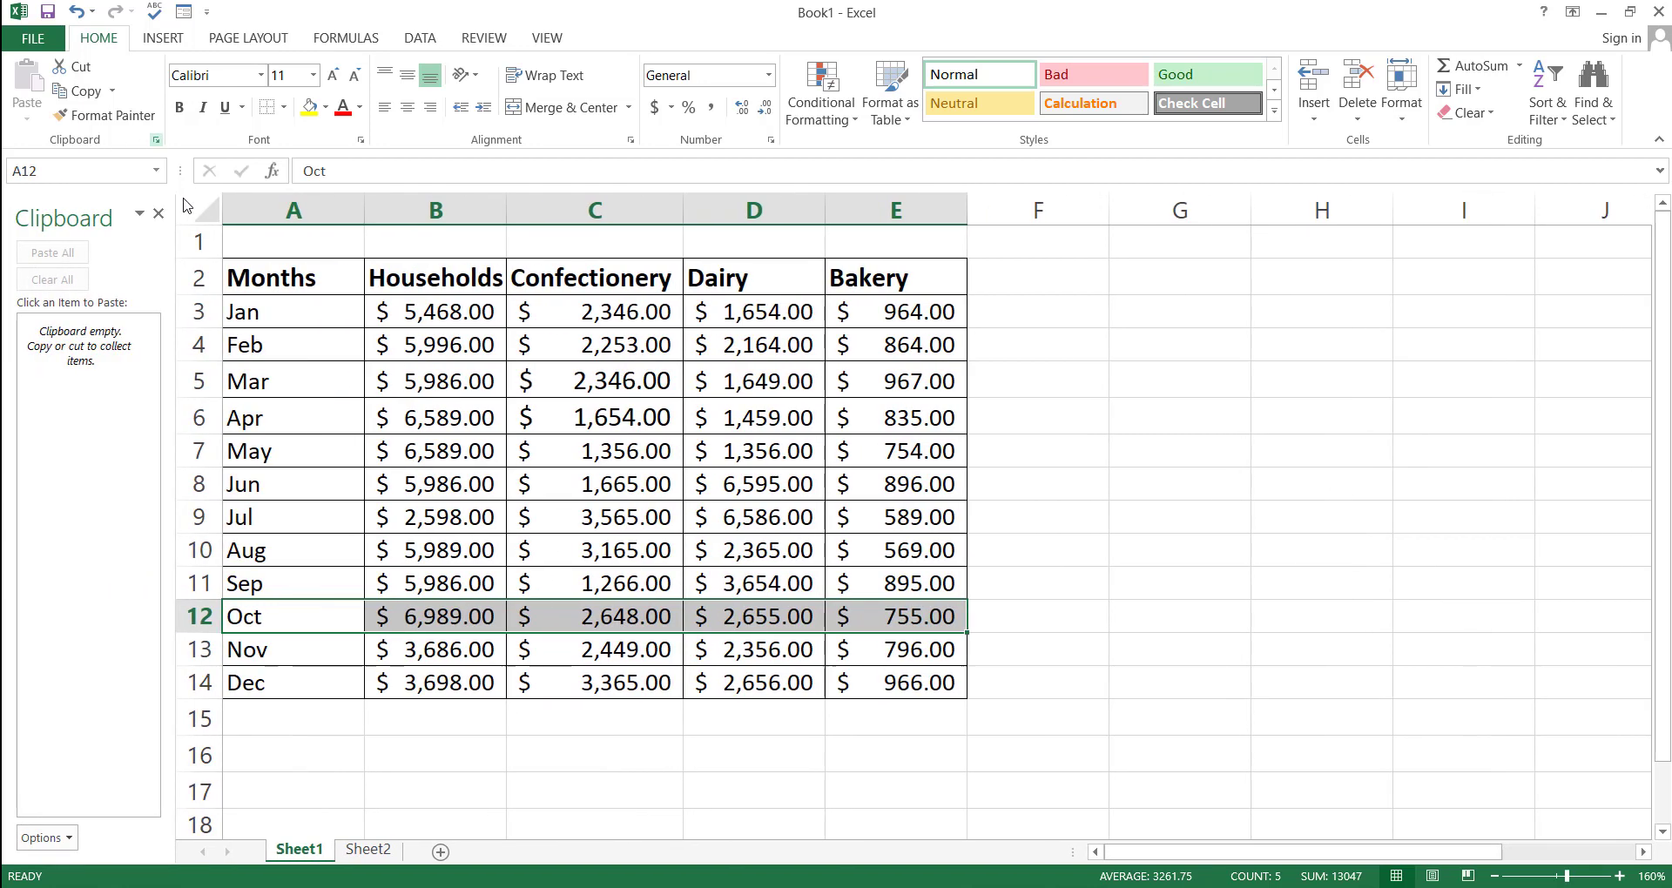
drag(246, 283, 867, 277)
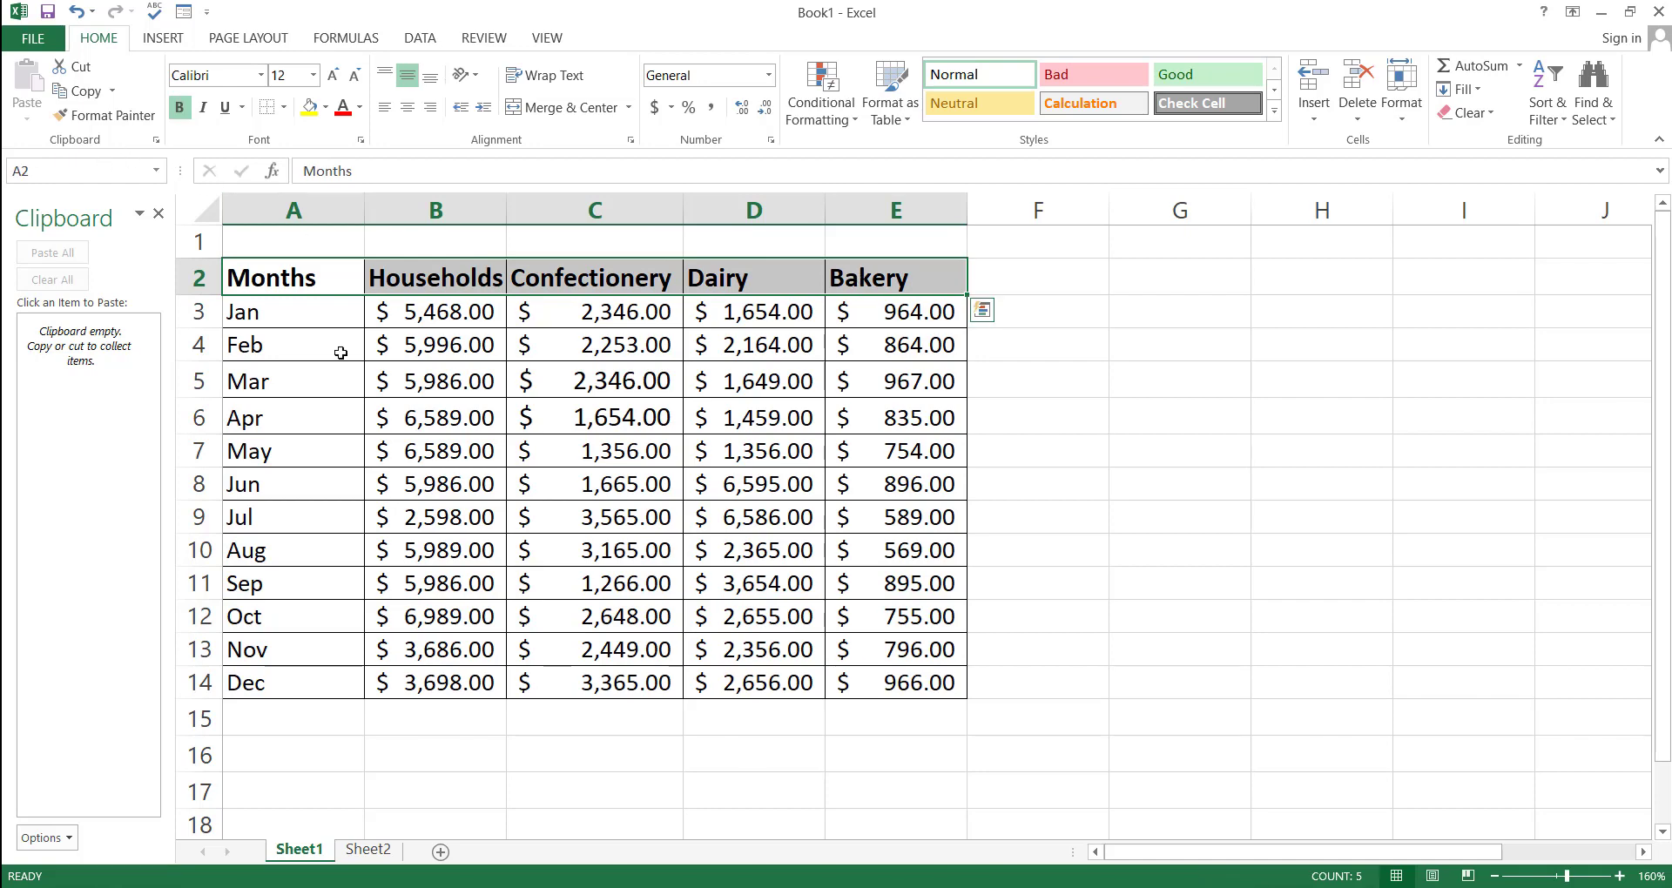
key(ctrl+c)
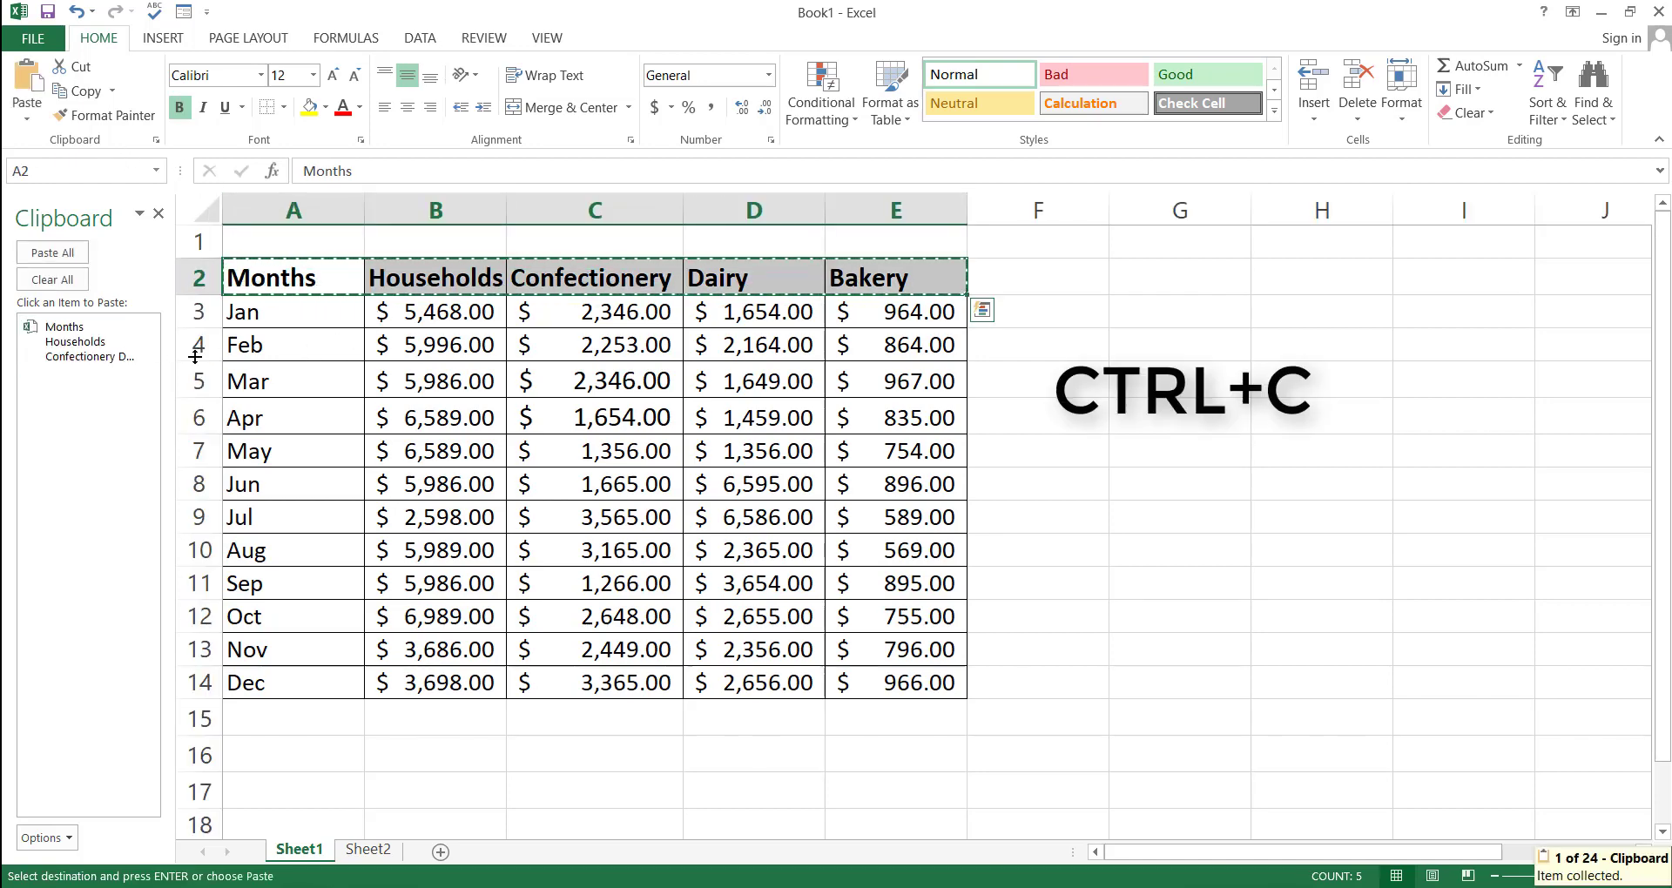
Step: Copy the Mar, Jun, Sep and Dec rows, columns A to E, one by one as separate clipboard items
drag(228, 381, 871, 380)
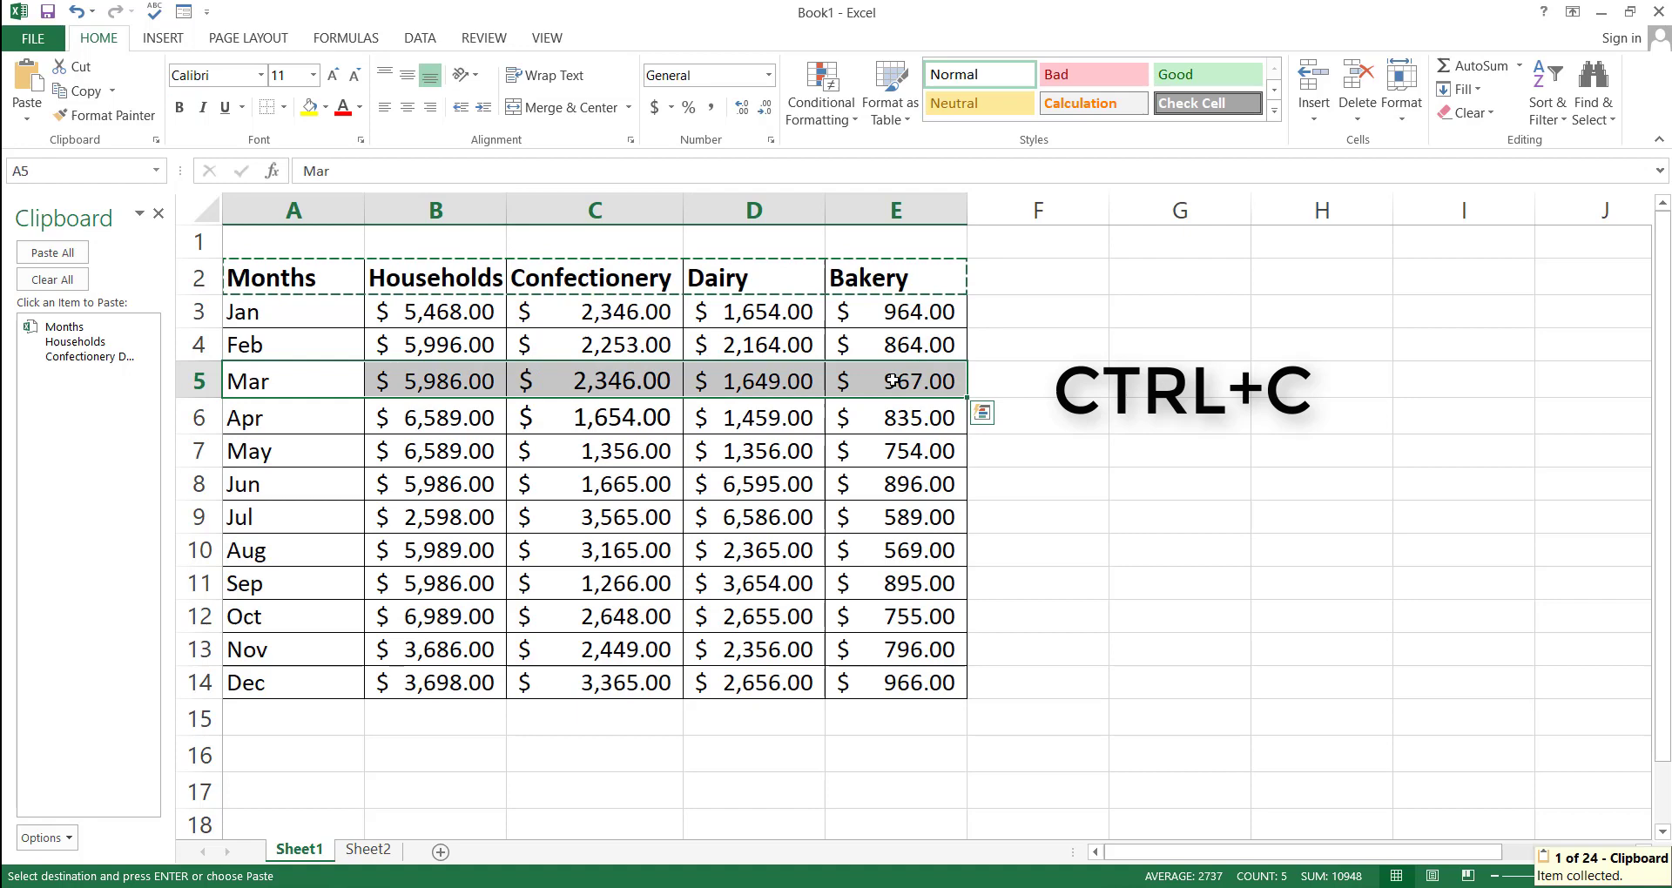
key(ctrl+c)
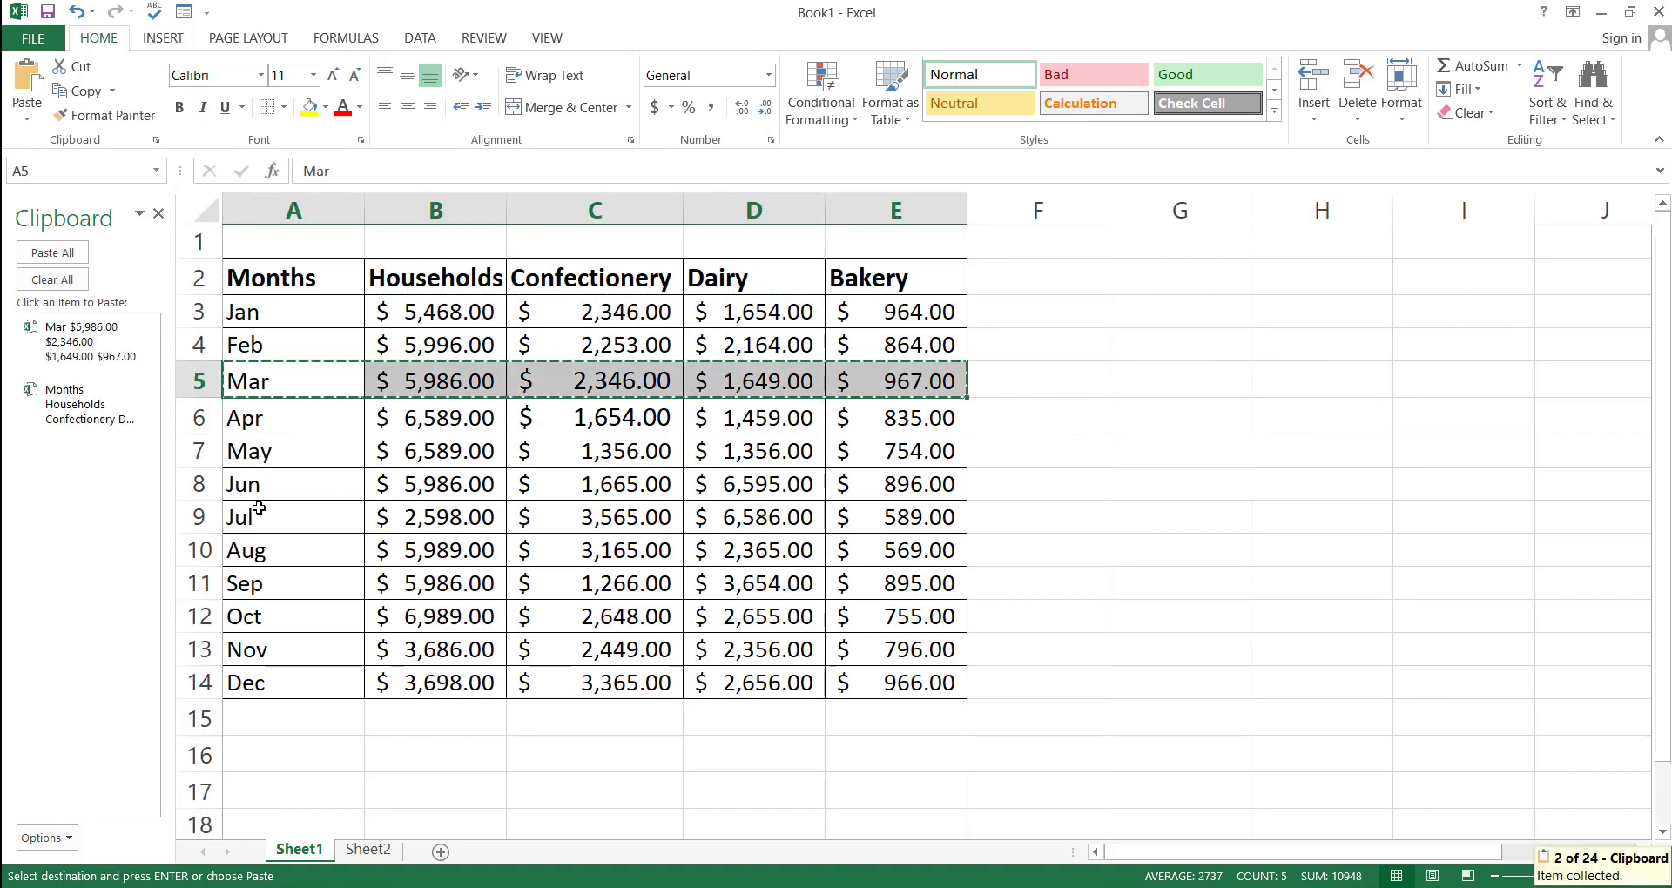
drag(253, 485, 895, 489)
key(ctrl+c)
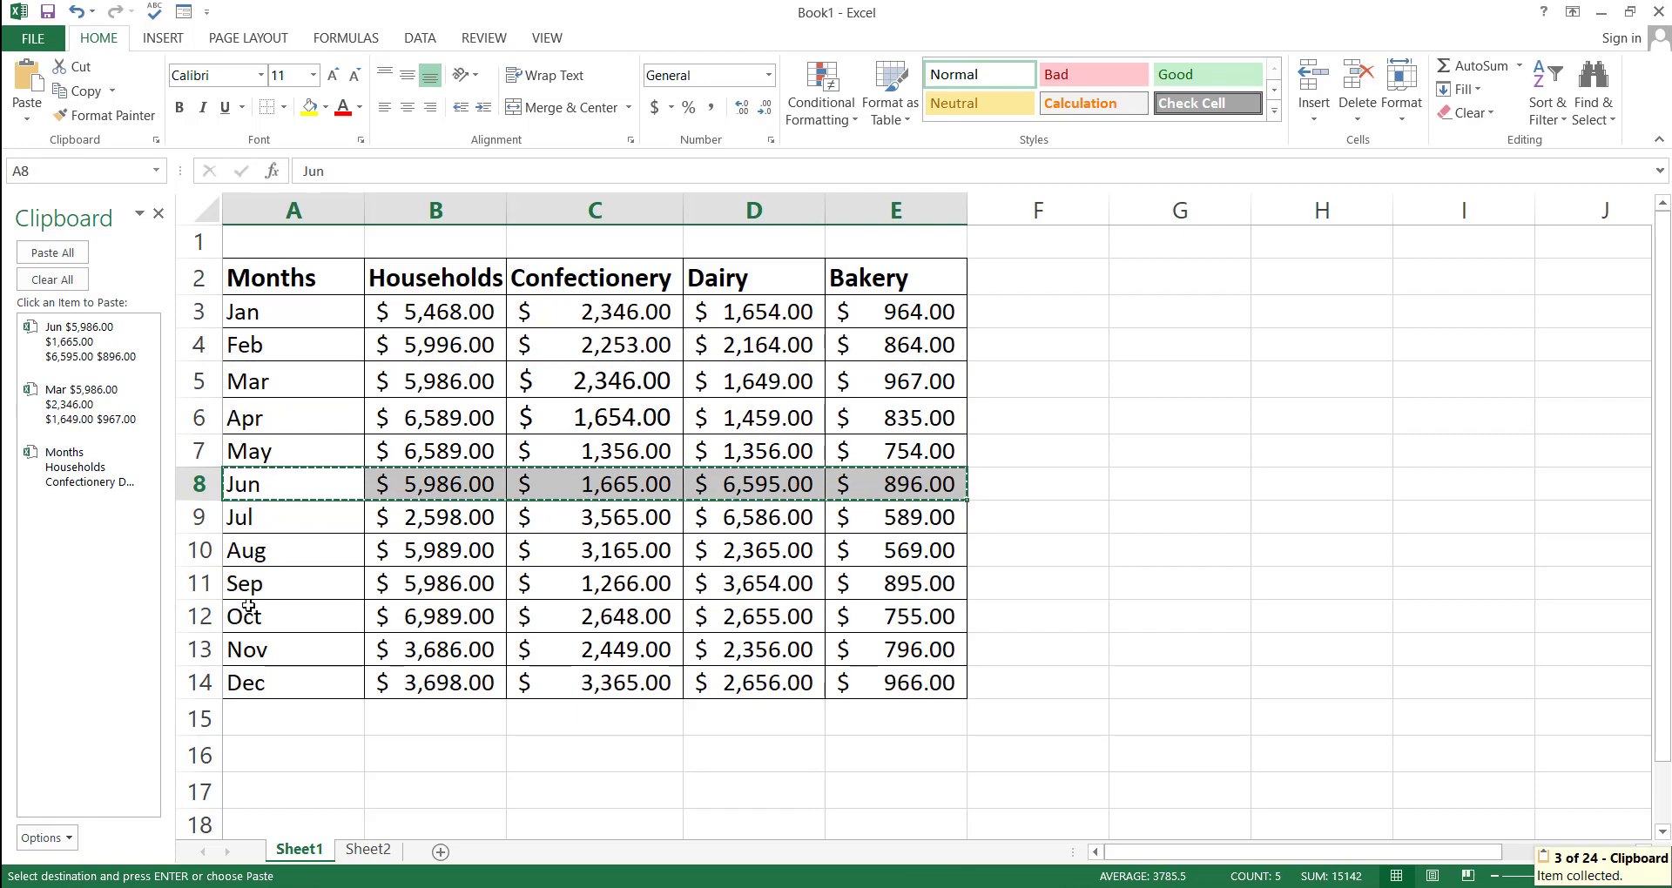
drag(244, 584, 848, 584)
key(ctrl+c)
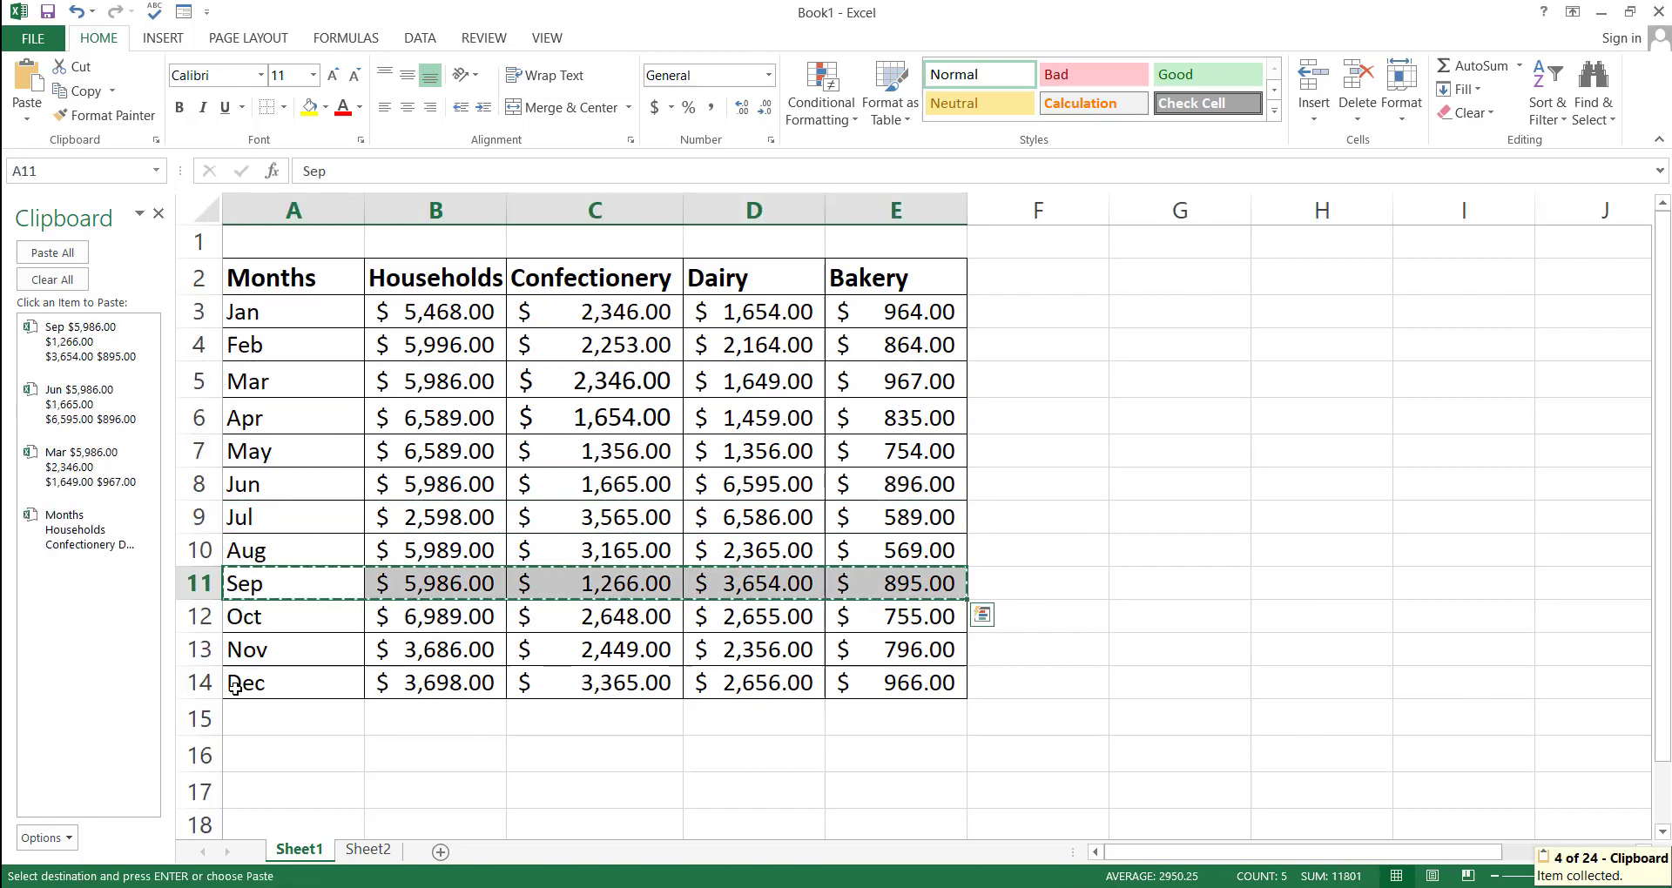
drag(232, 683, 848, 681)
key(ctrl+c)
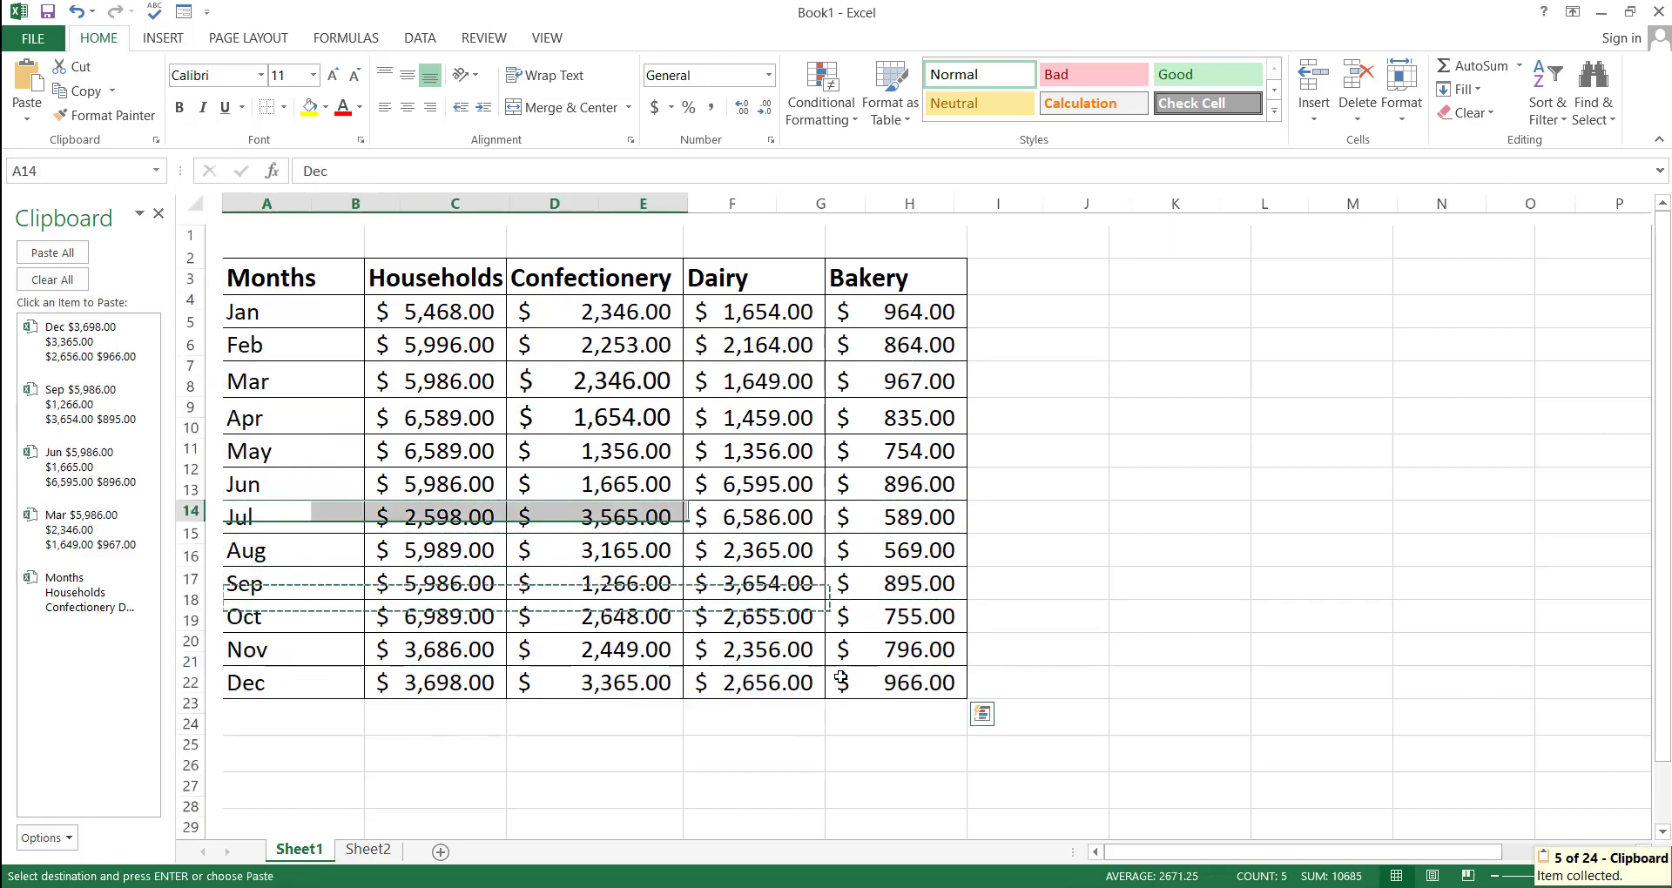
Step: Paste all collected clipboard items into Sheet2 starting at cell B4
click(780, 710)
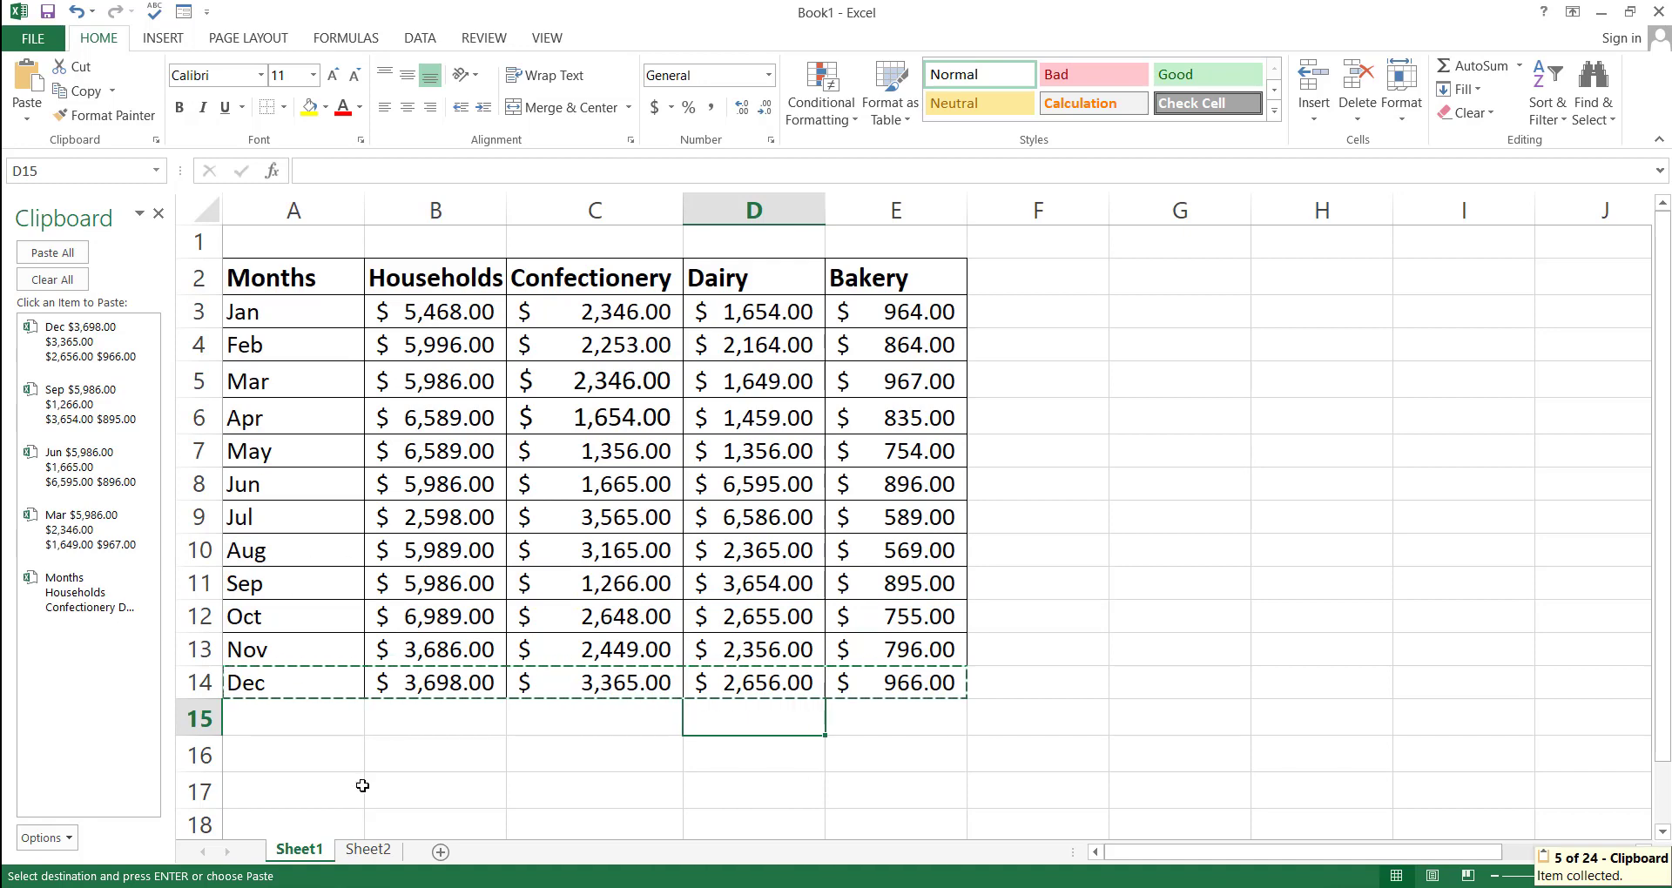
click(370, 852)
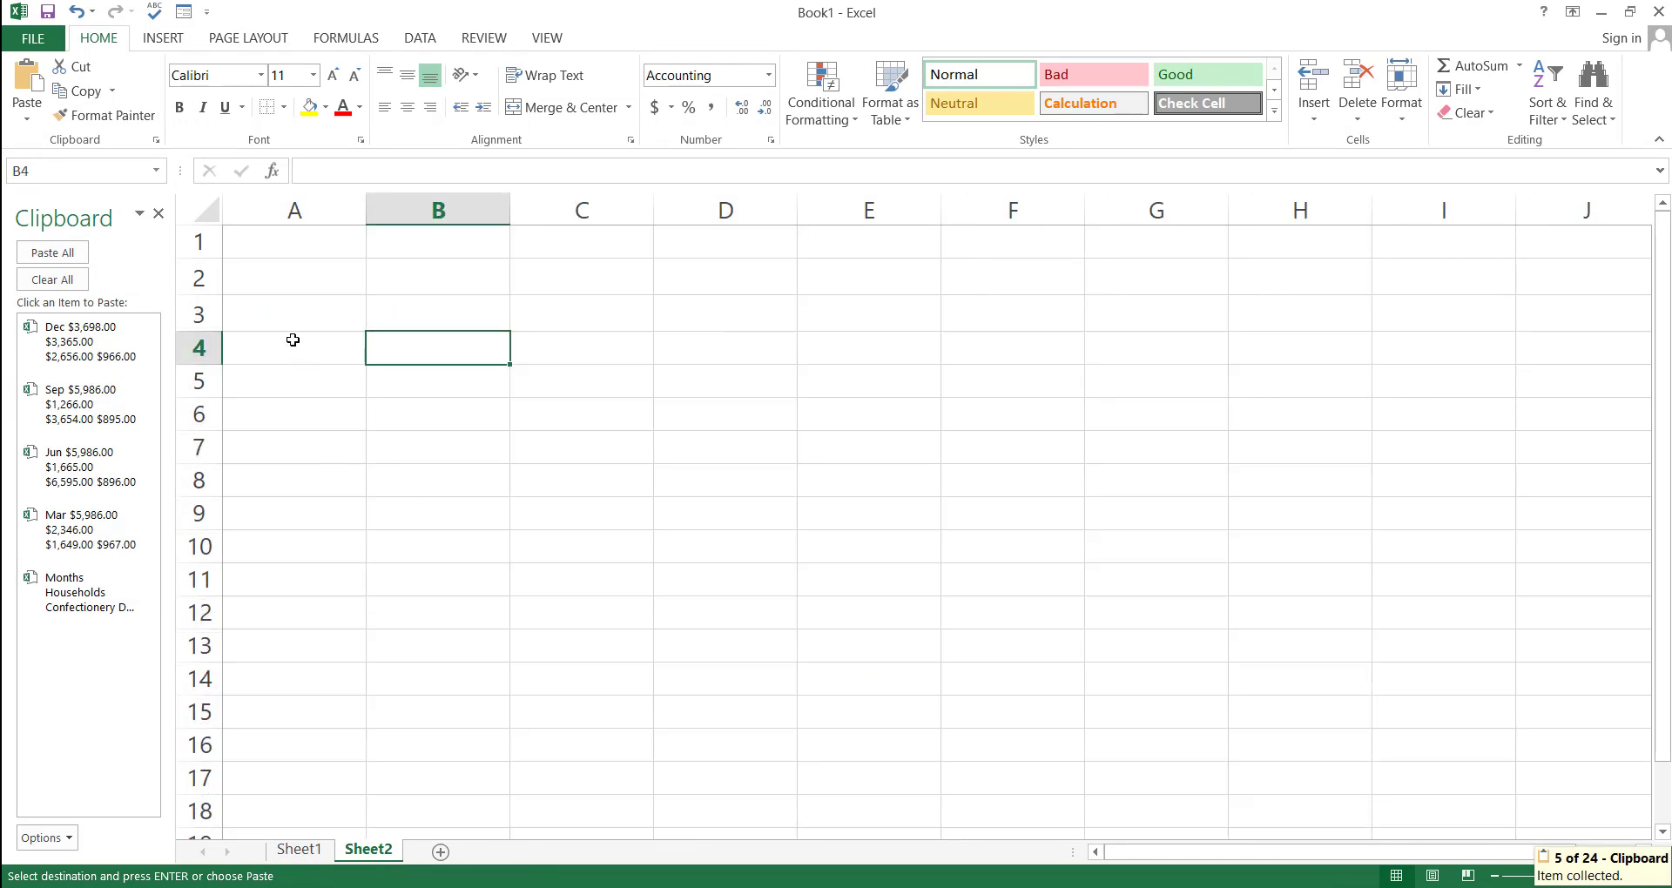
click(52, 253)
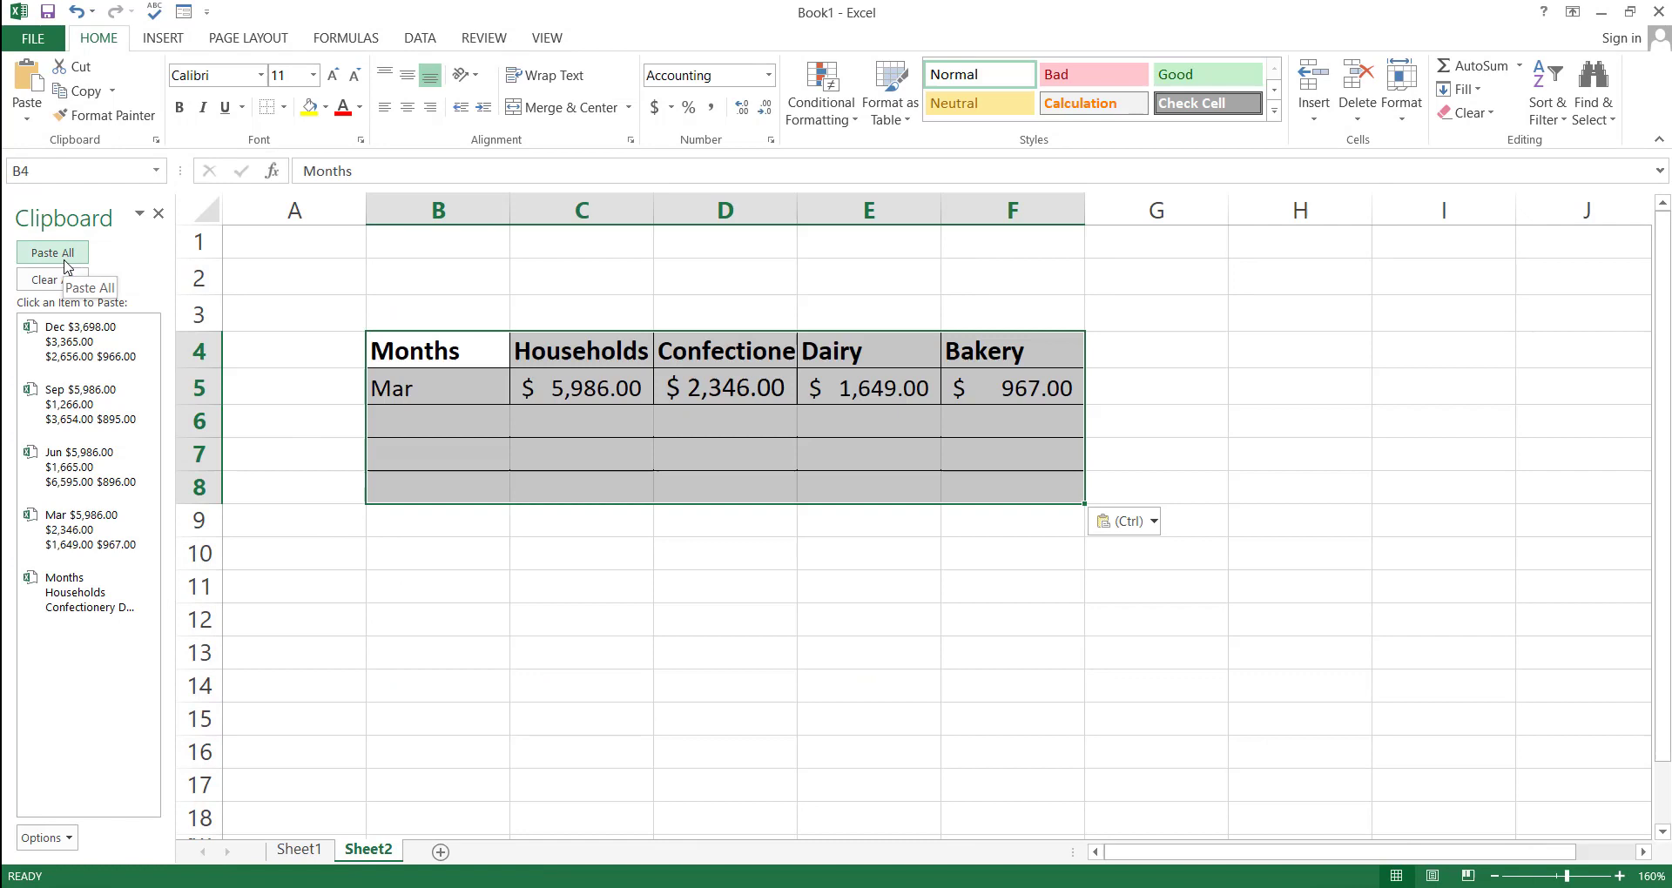
click(353, 366)
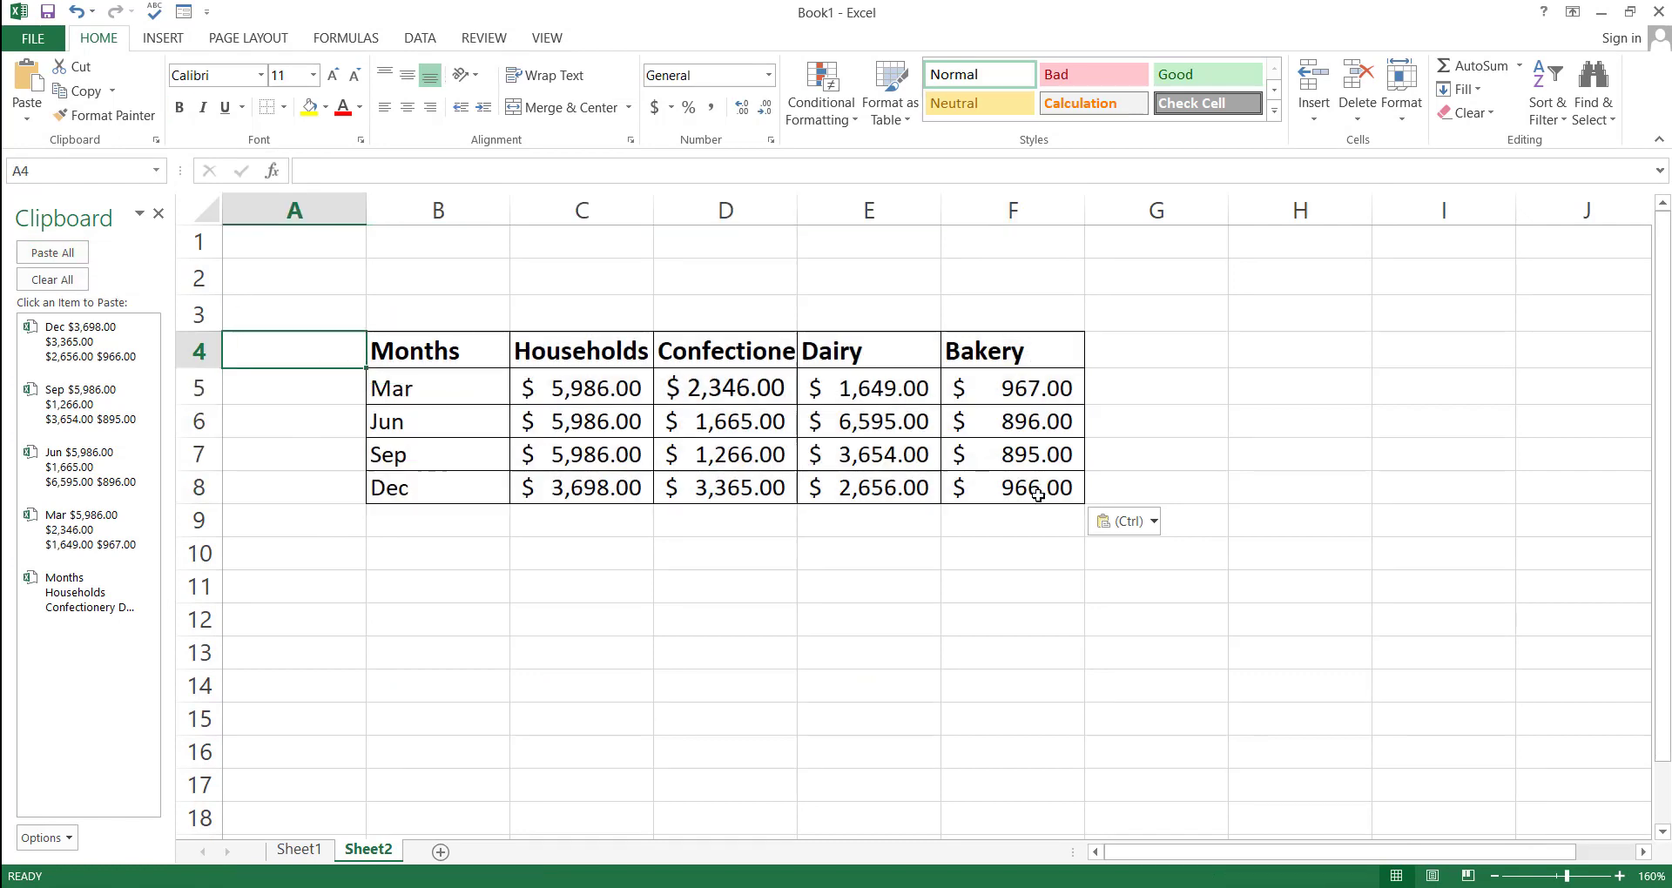
click(607, 597)
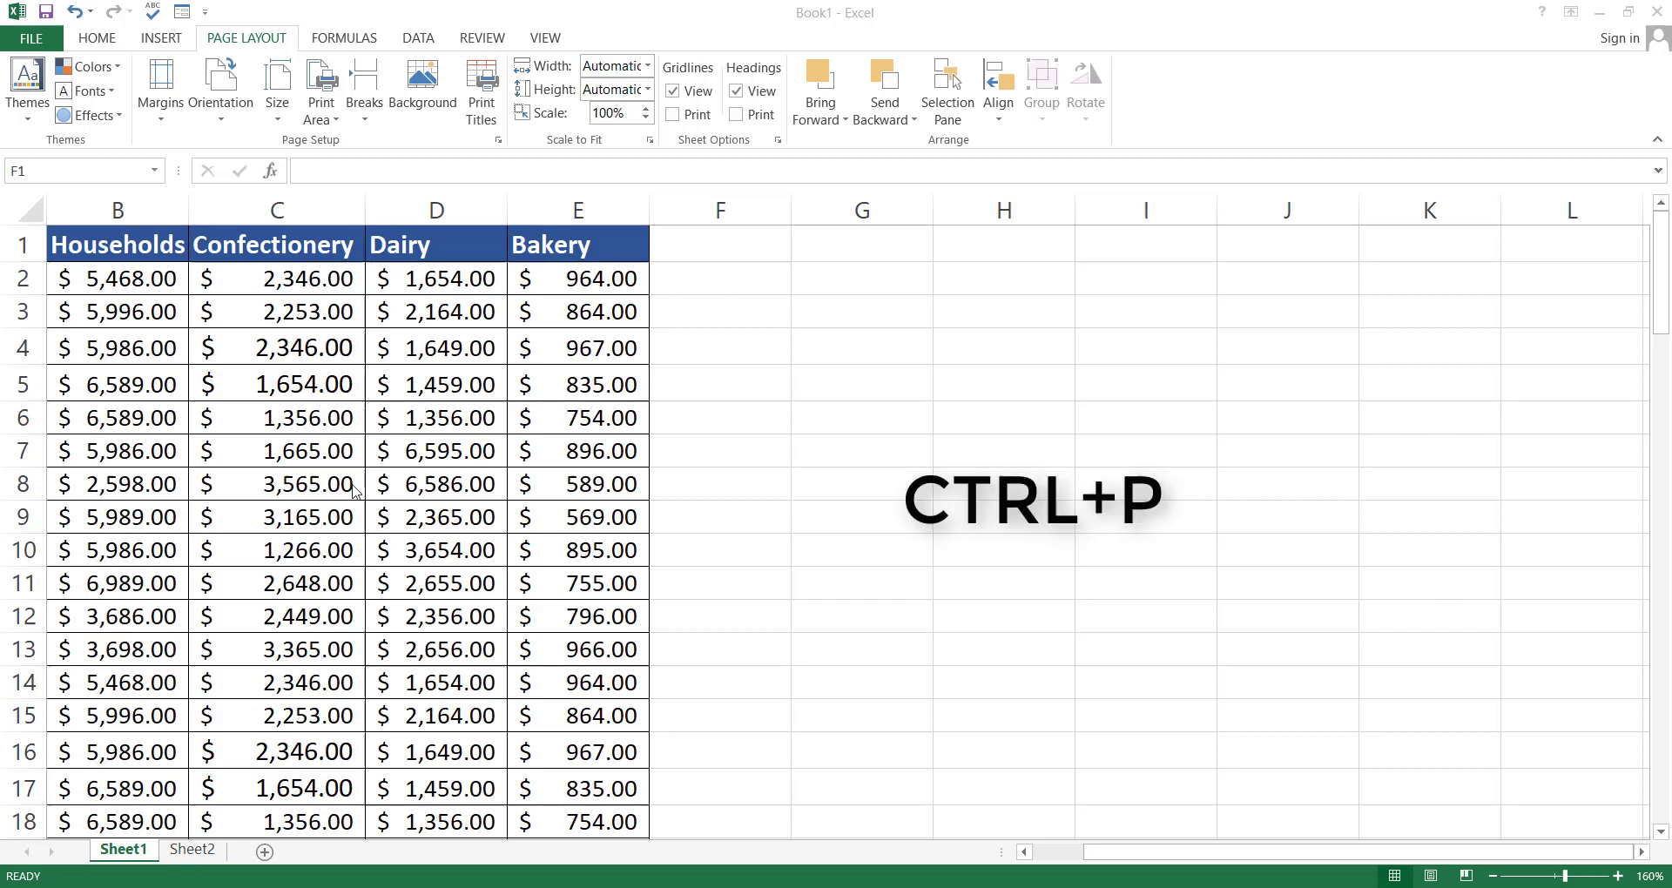
Step: Preview both printed pages of Sheet1 to check whether the header row appears on each, and return to the sheet
key(ctrl+p)
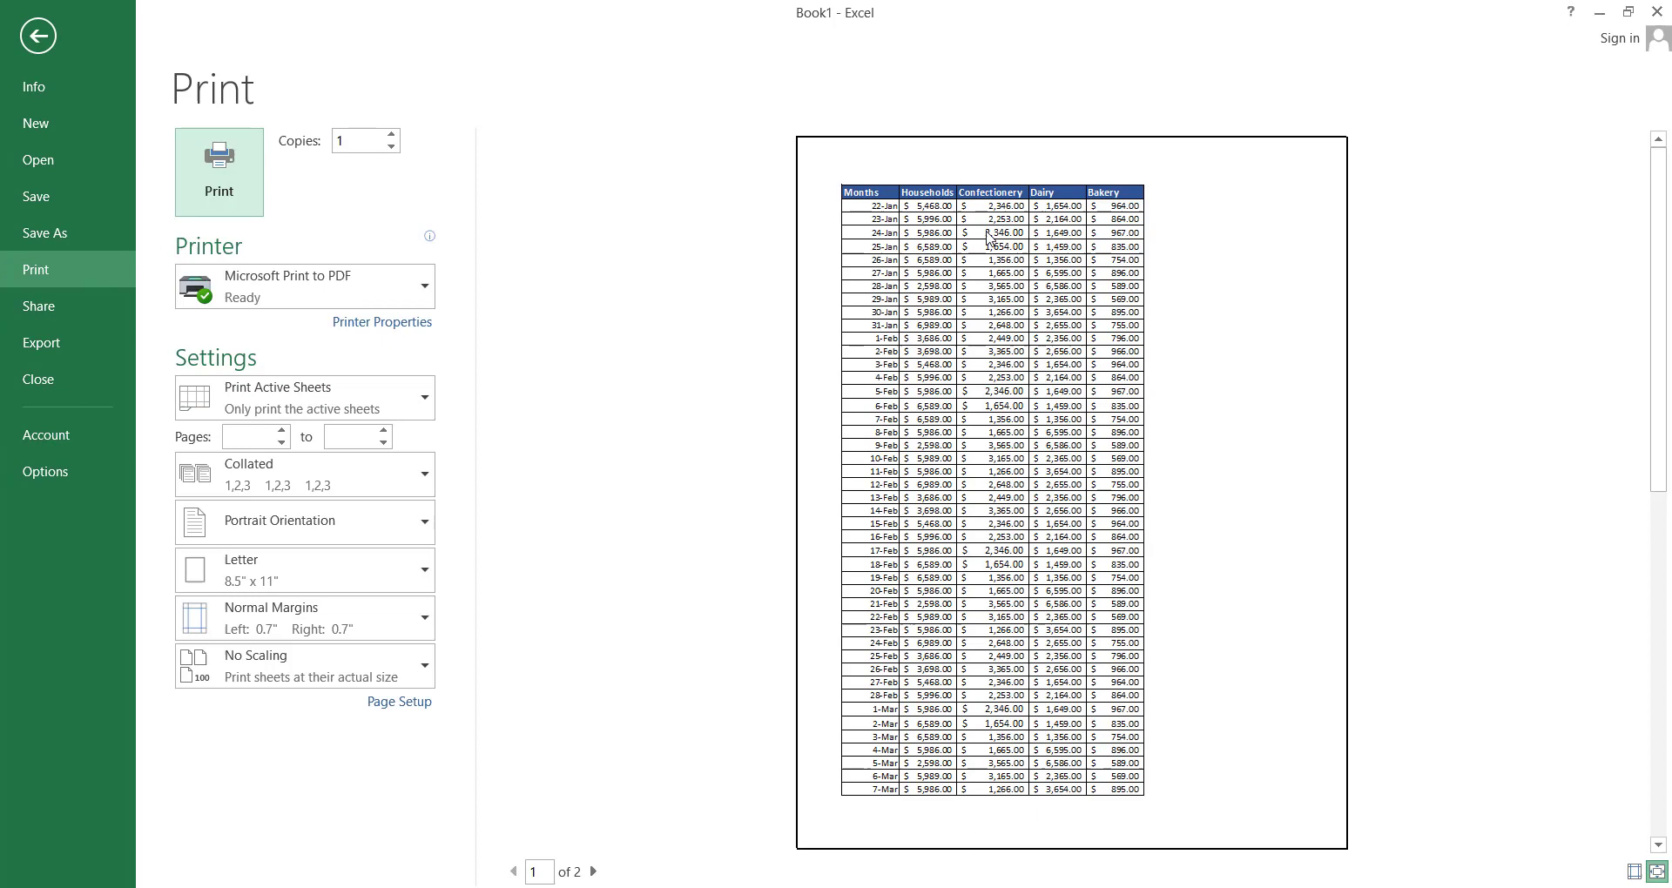
scroll(972, 609, down, 1)
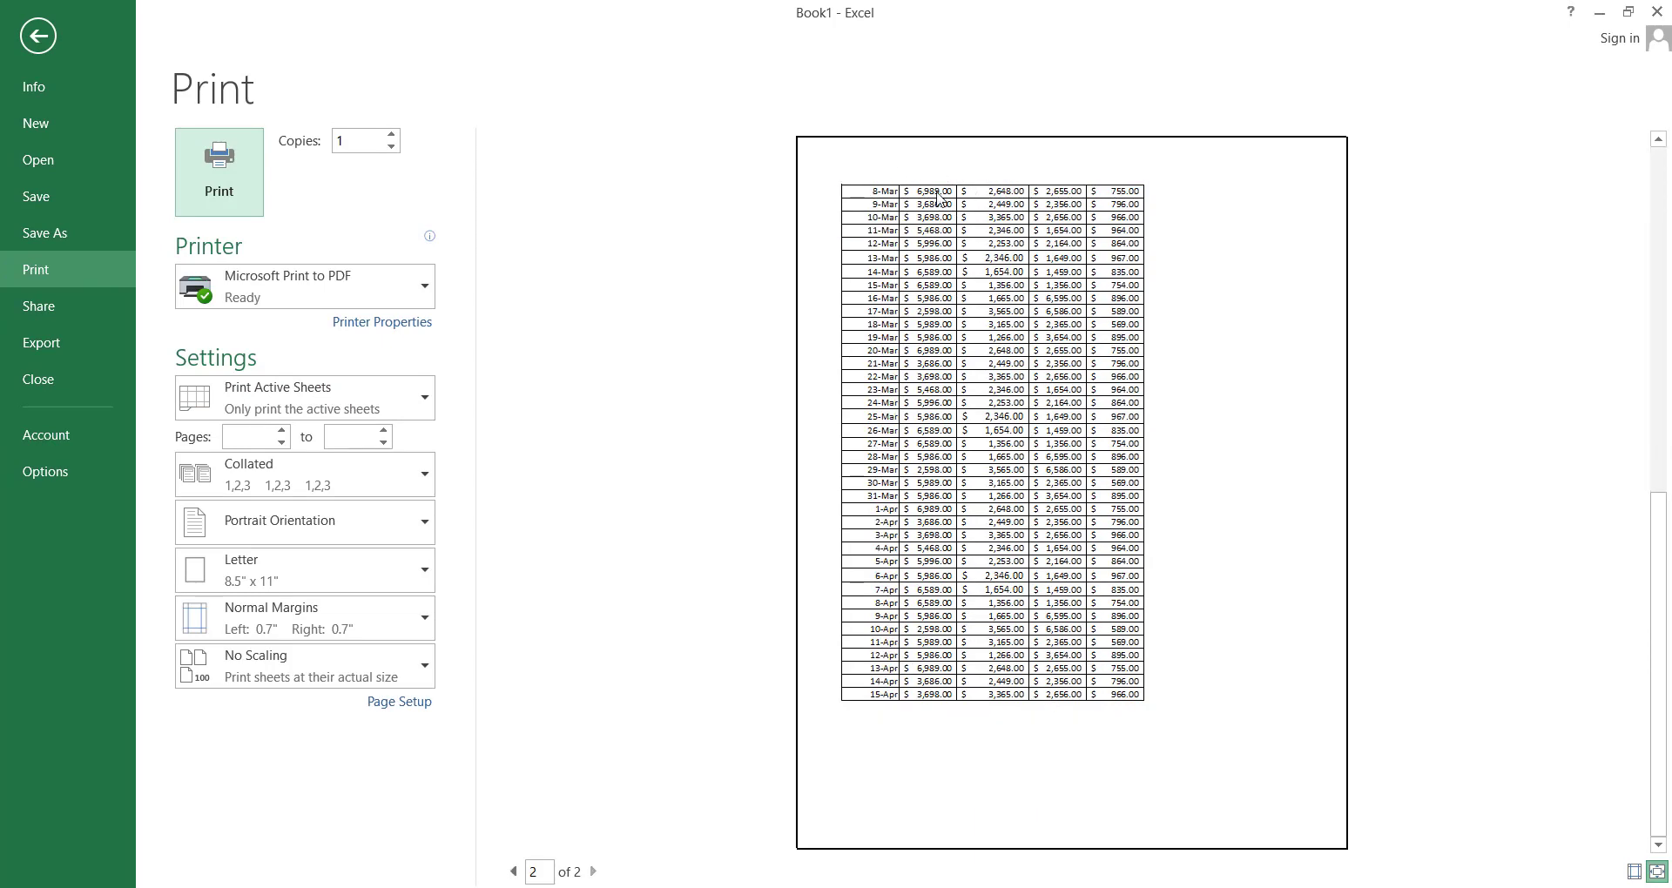
scroll(939, 198, up, 1)
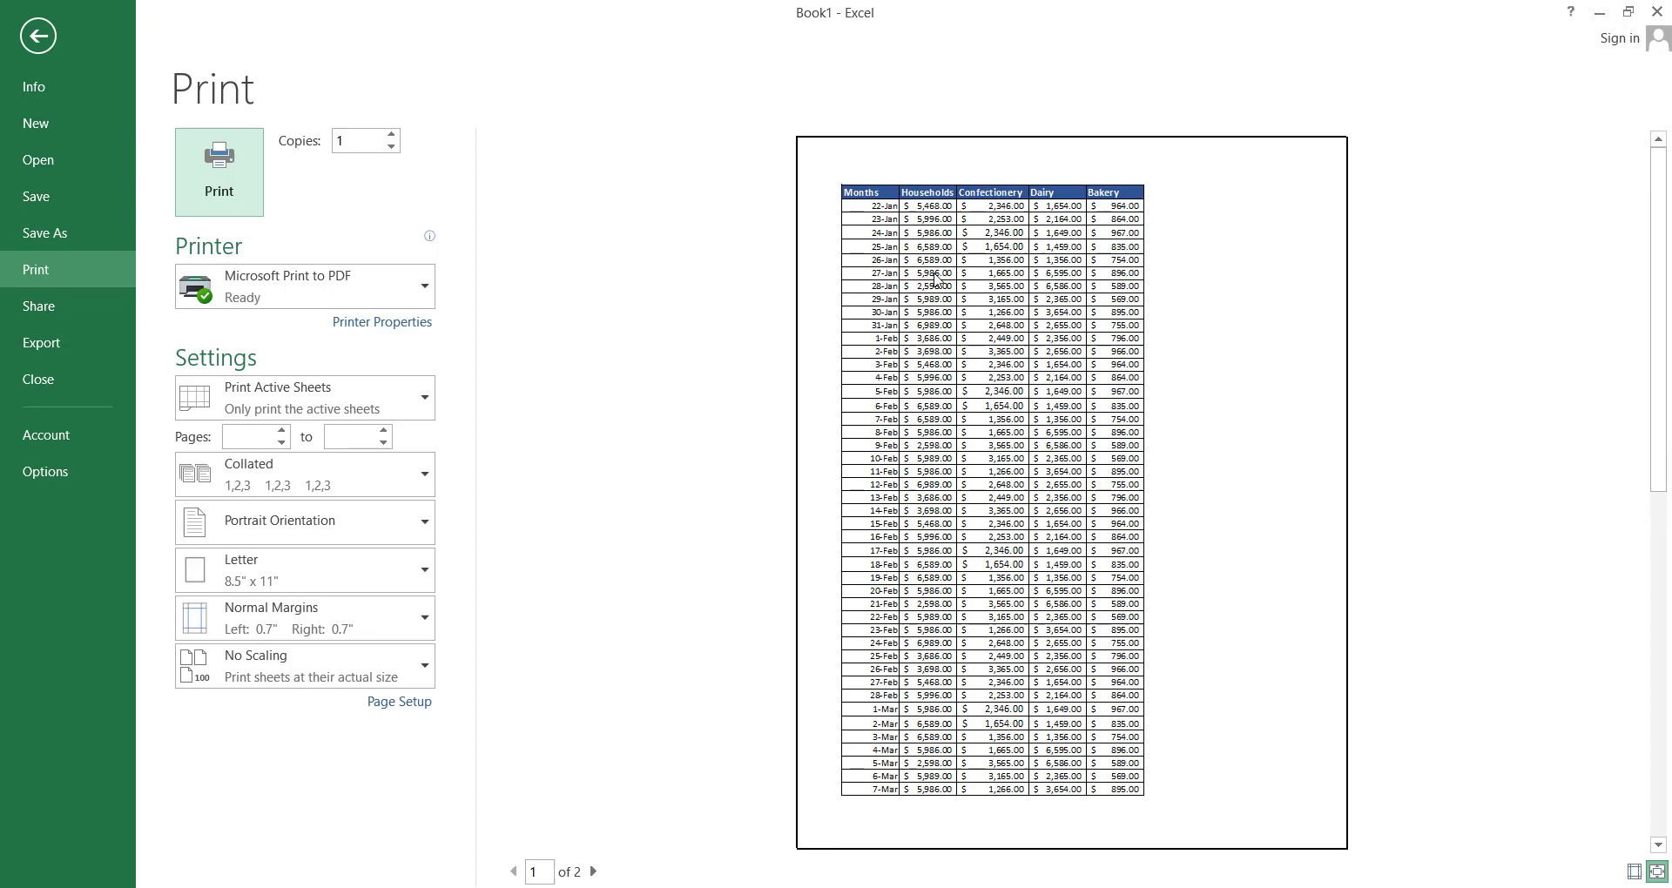
key(Escape)
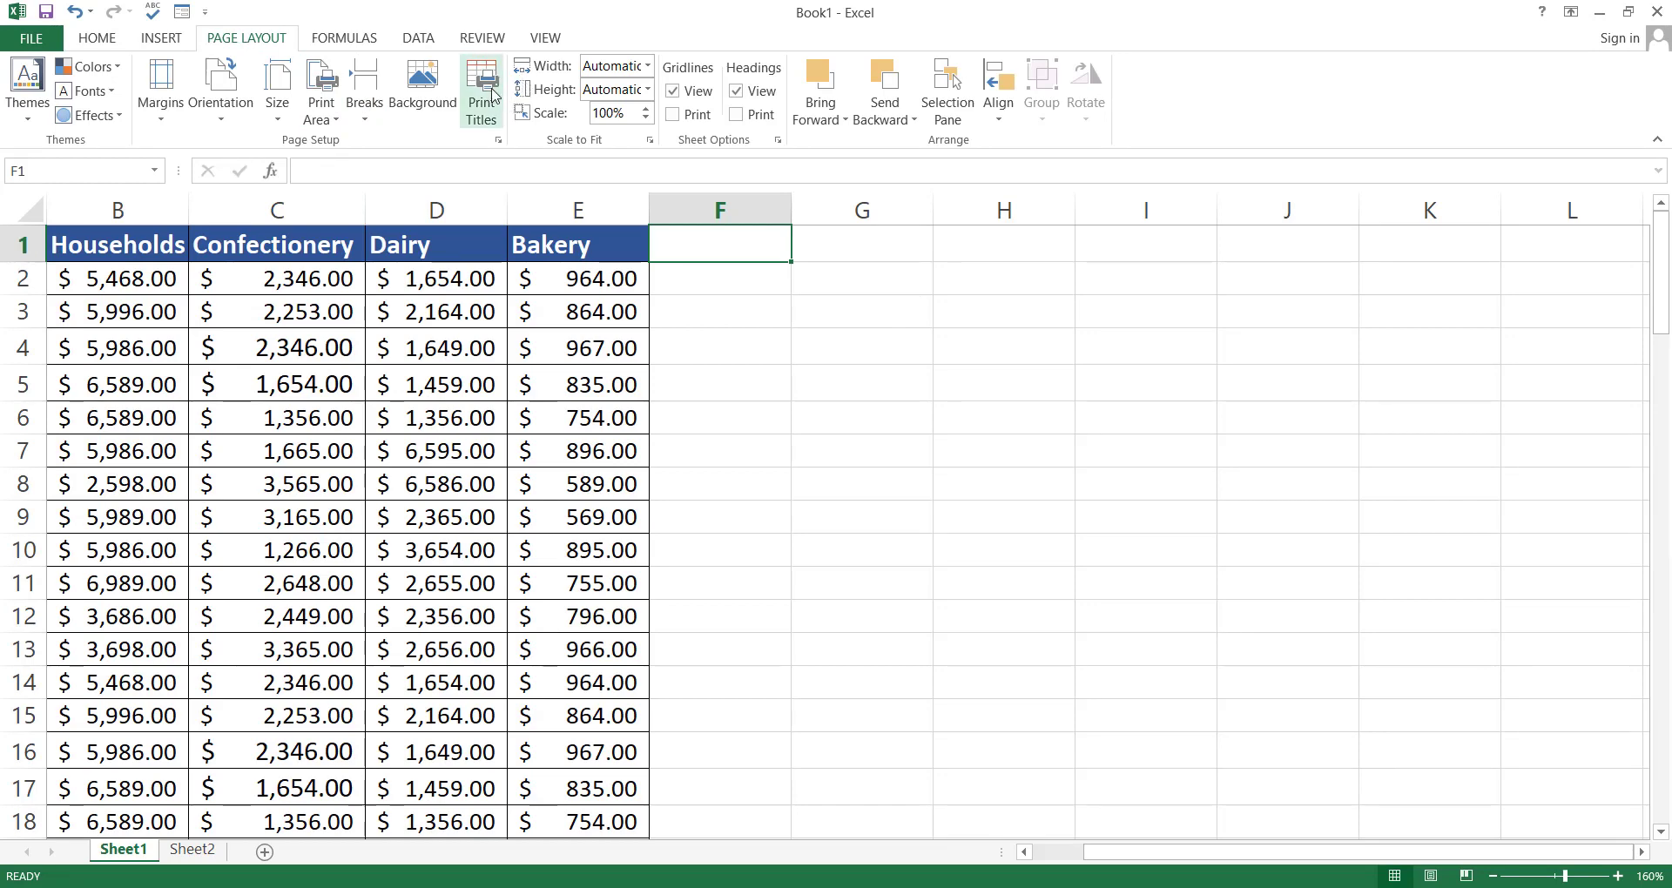
Step: Set row 1 ($1:$1) to repeat at the top of every printed page and check page 2 in the print preview
click(493, 94)
click(586, 407)
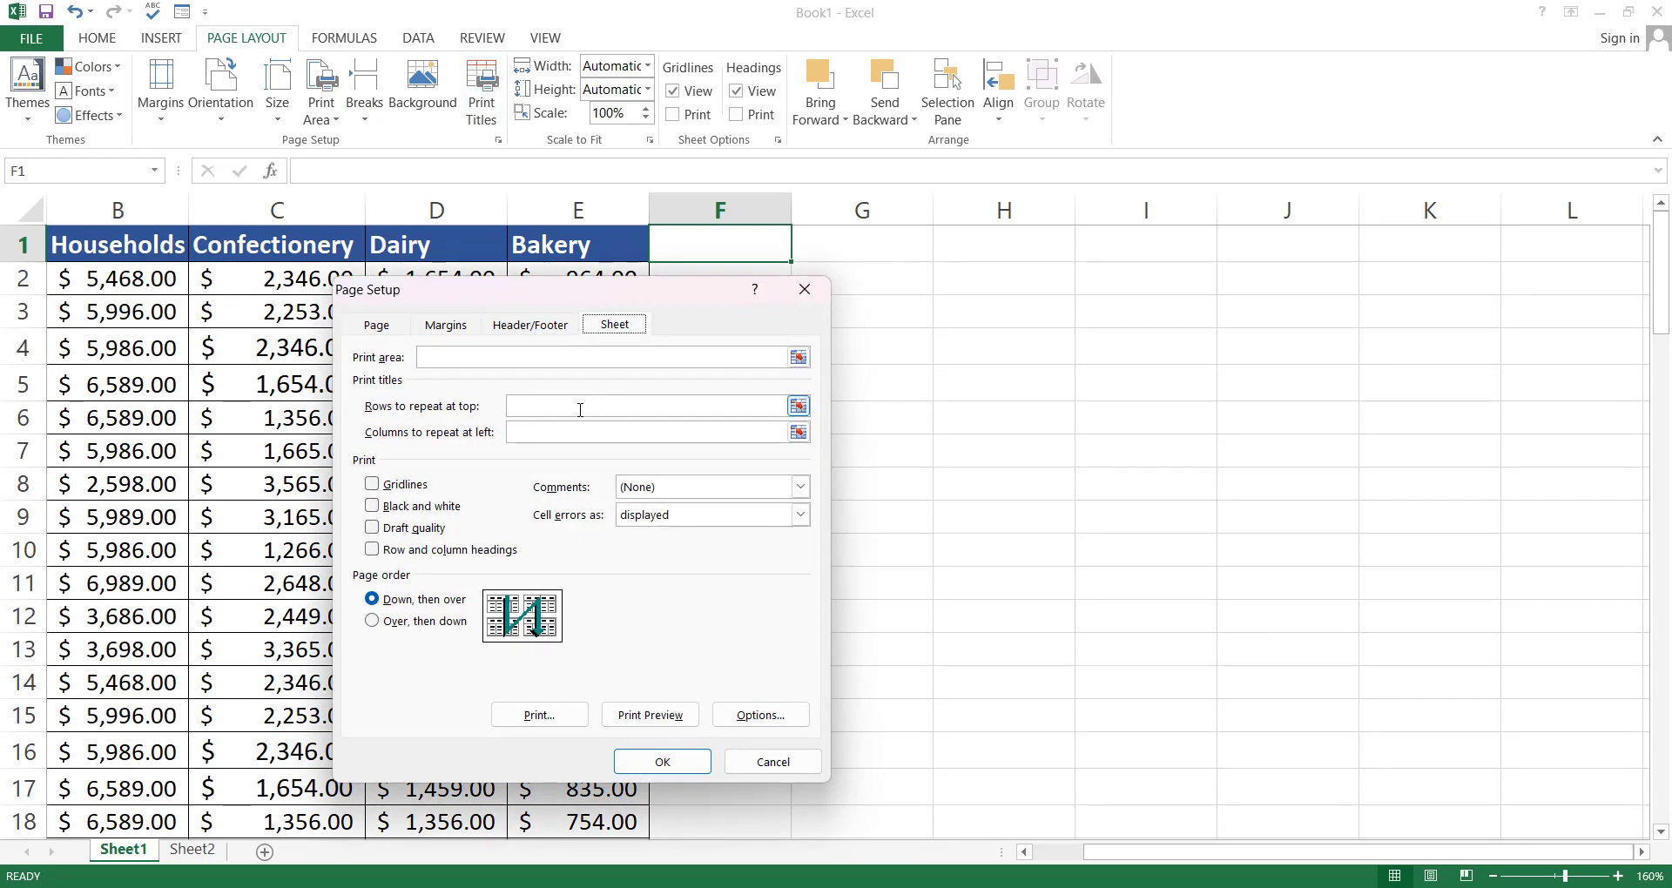
click(580, 406)
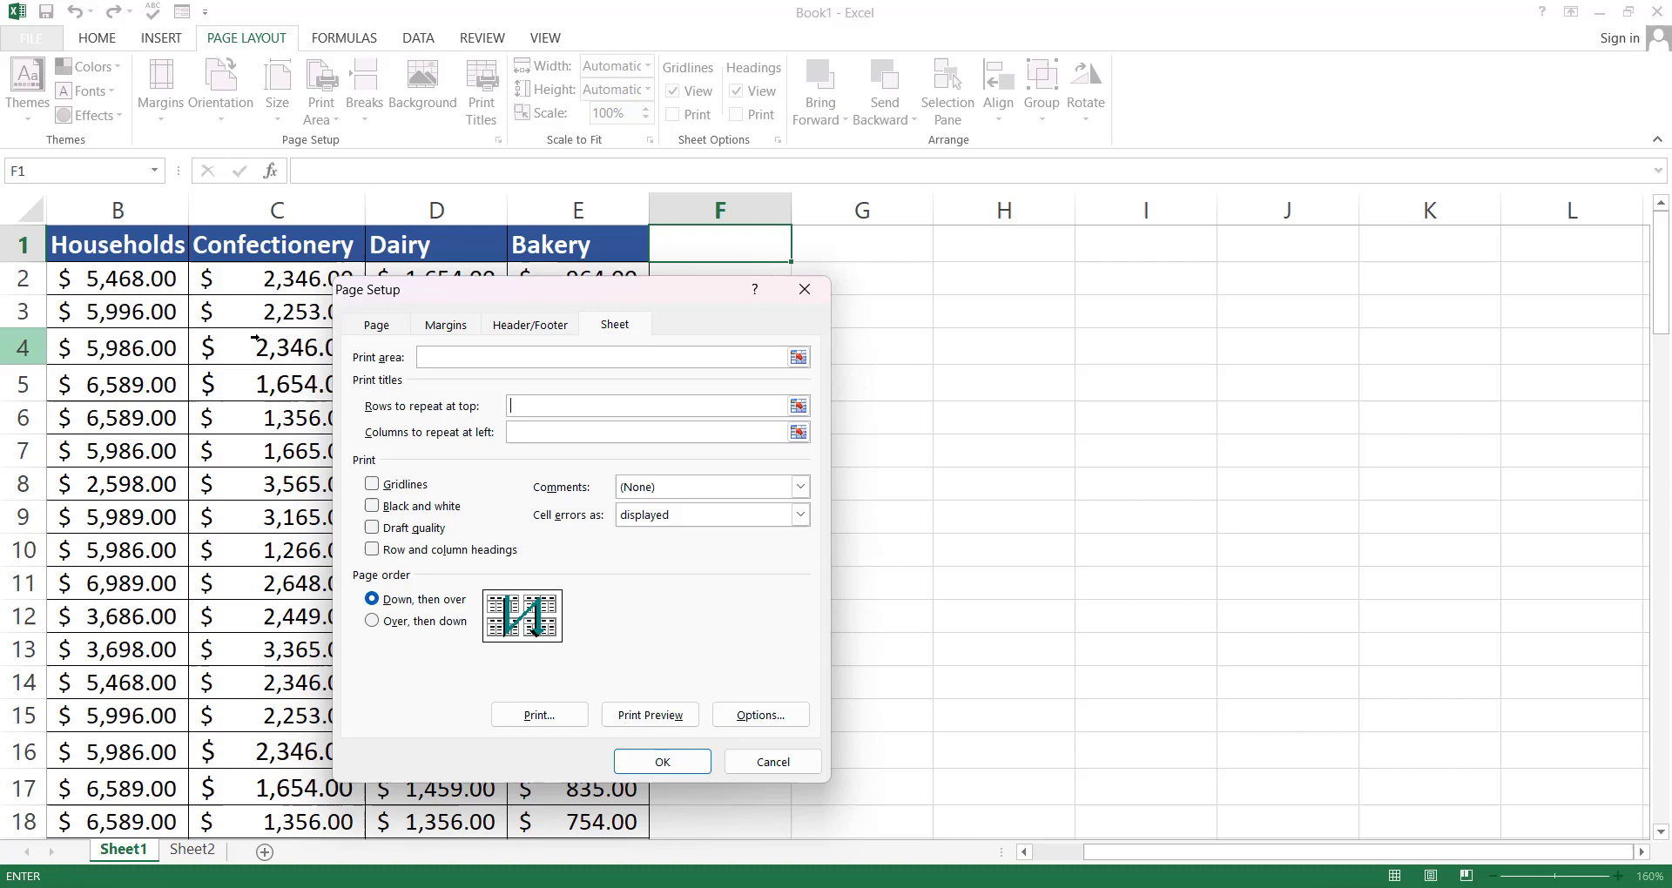
click(78, 247)
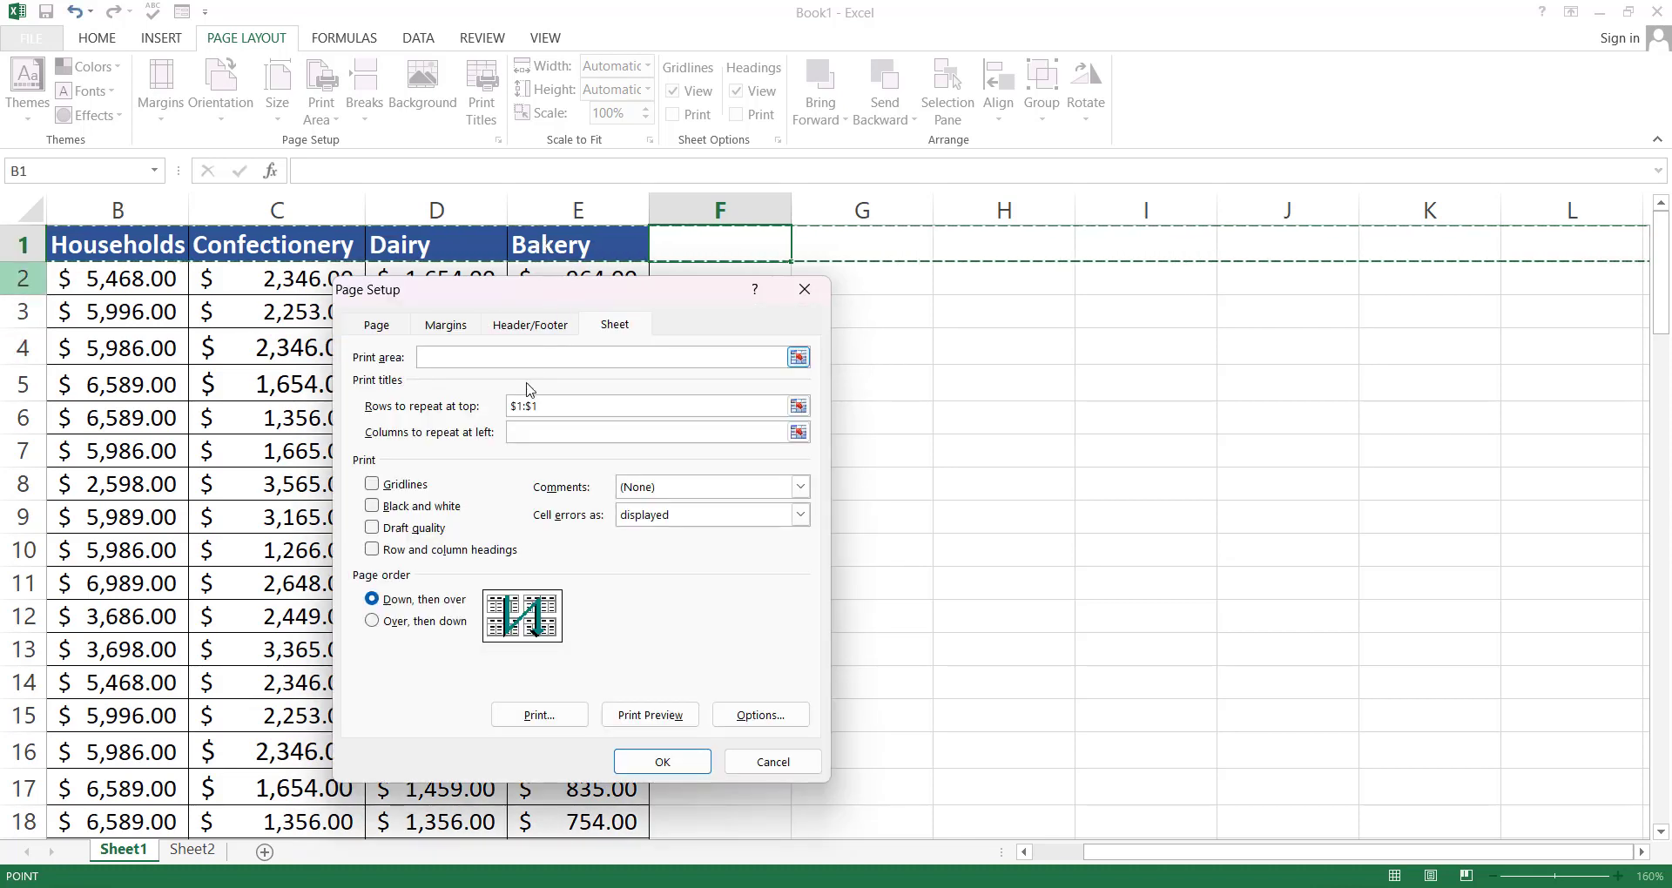
click(666, 754)
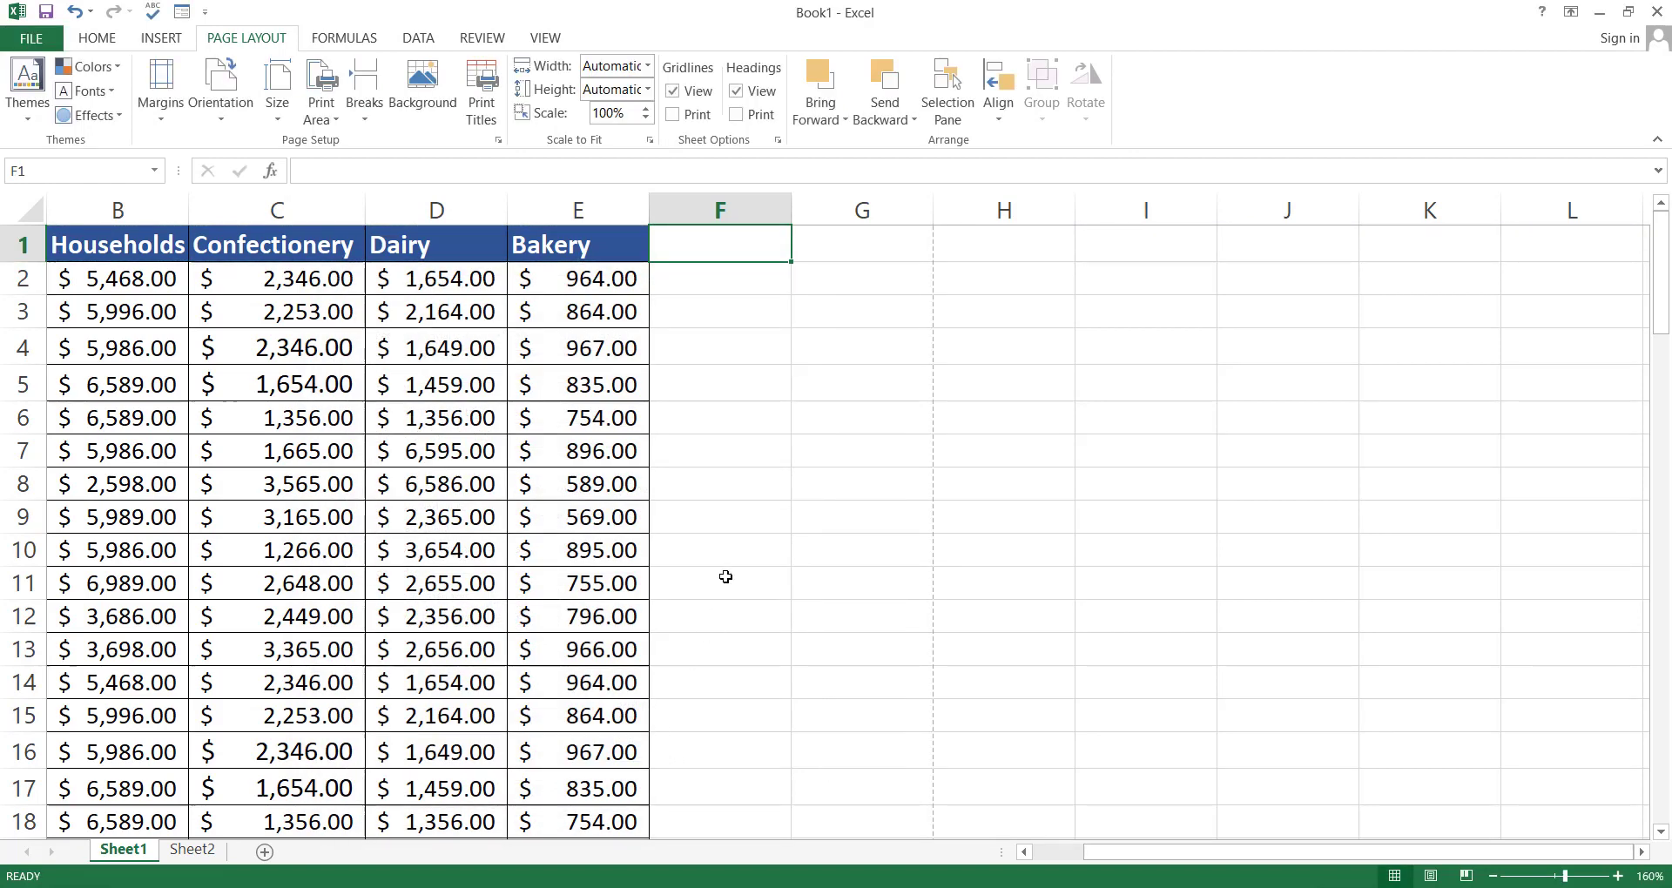
key(ctrl+p)
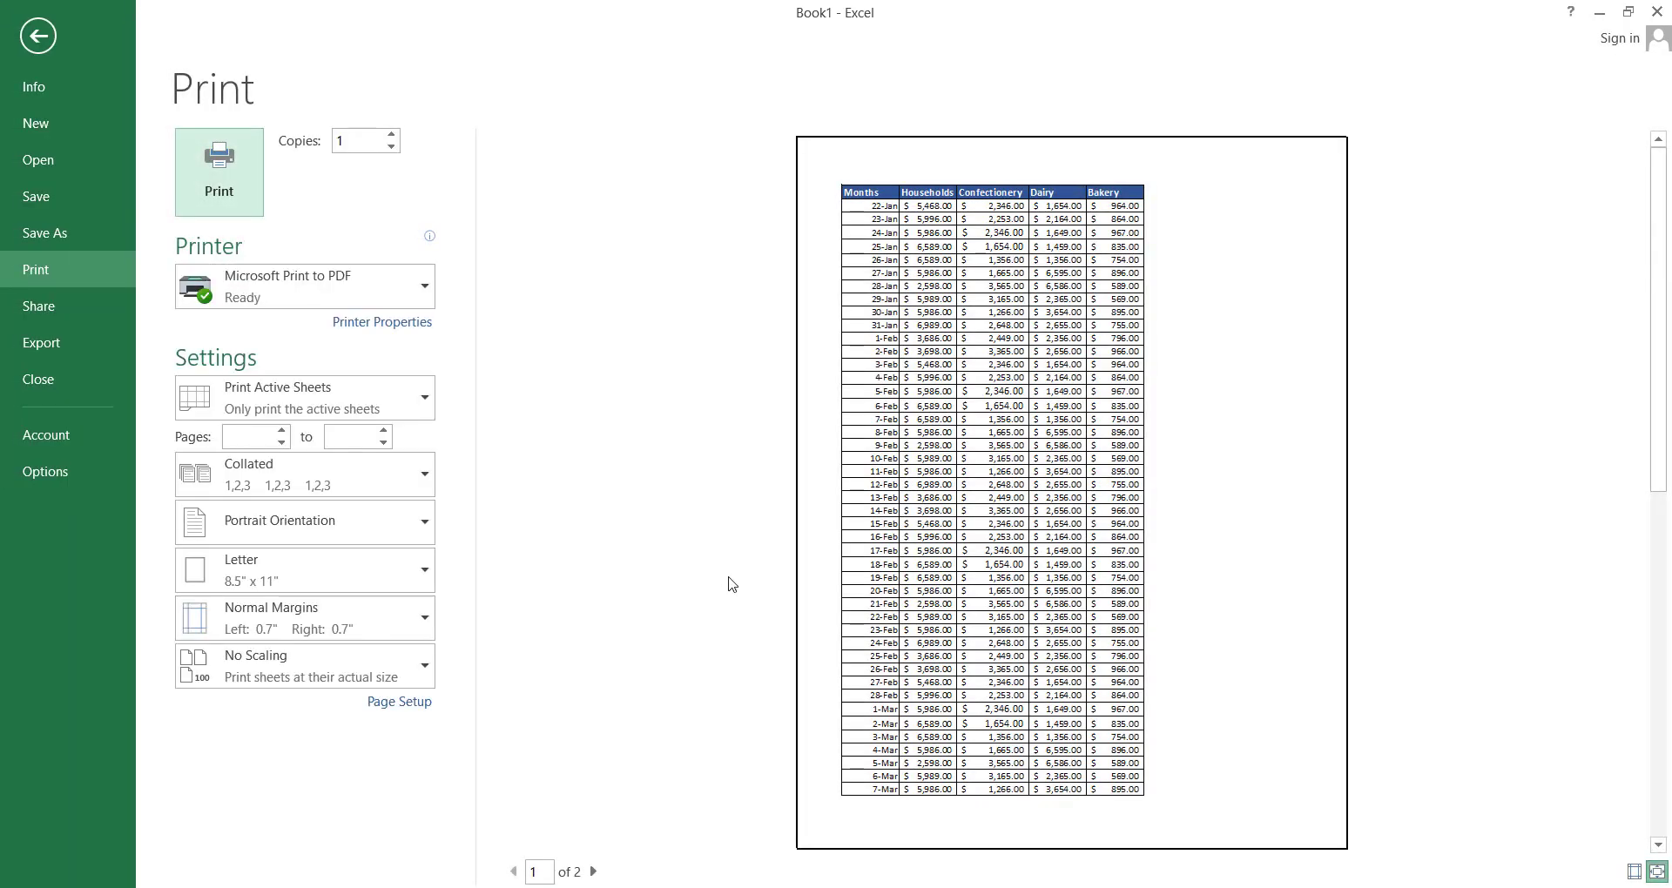
scroll(962, 320, down, 1)
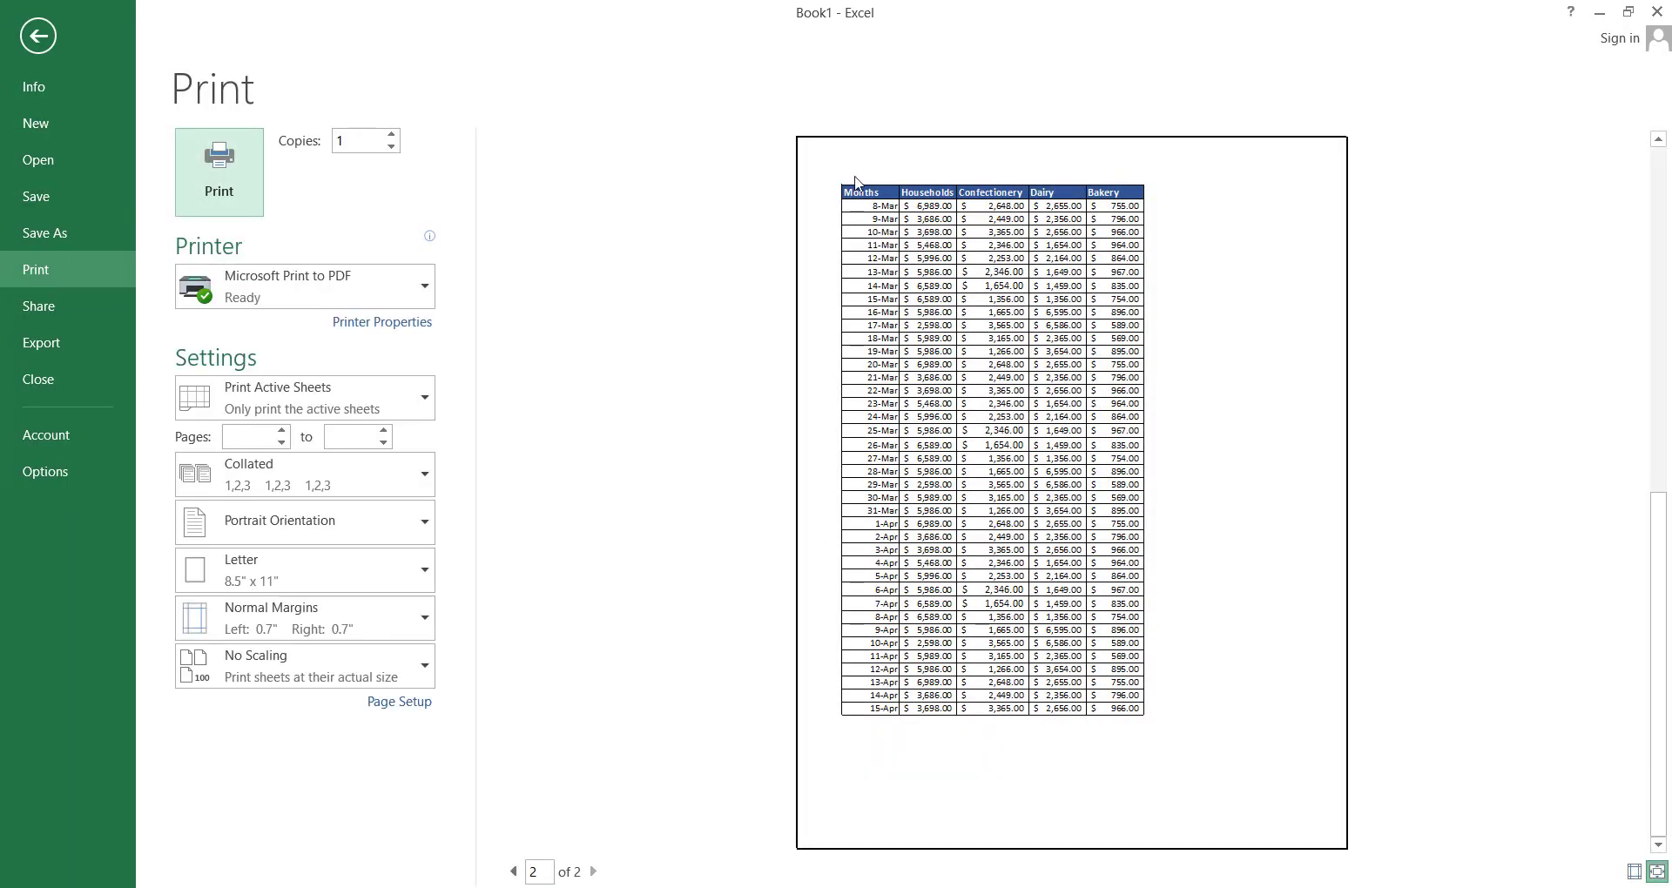
key(Escape)
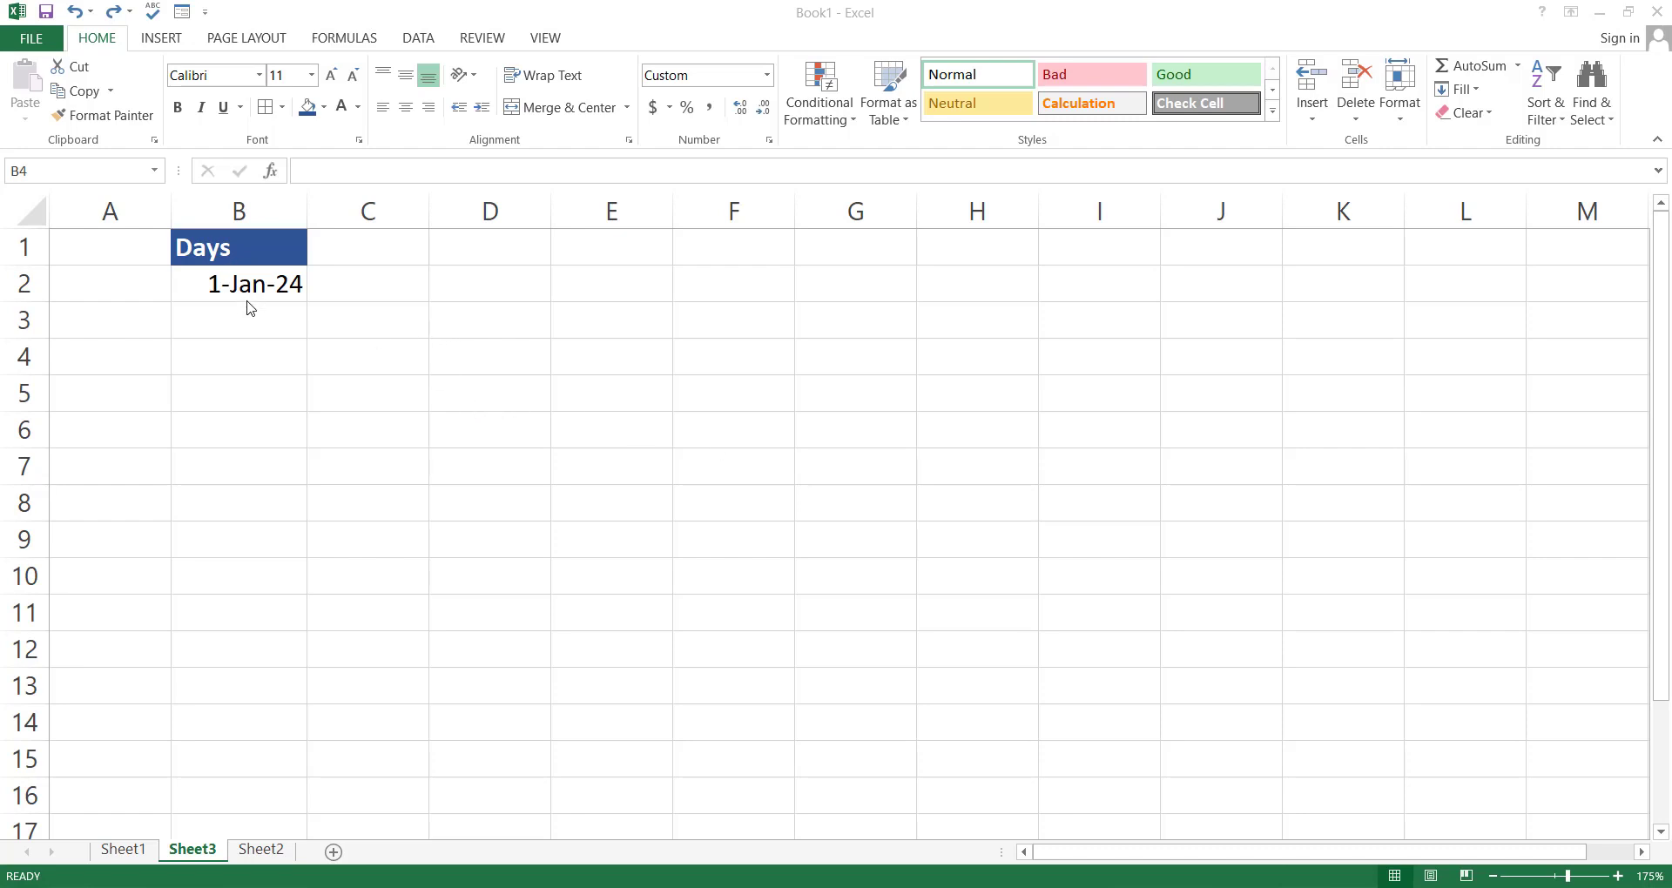
Step: Fill the dates from B2 down through B16 on Sheet3, and undo the fill
click(297, 286)
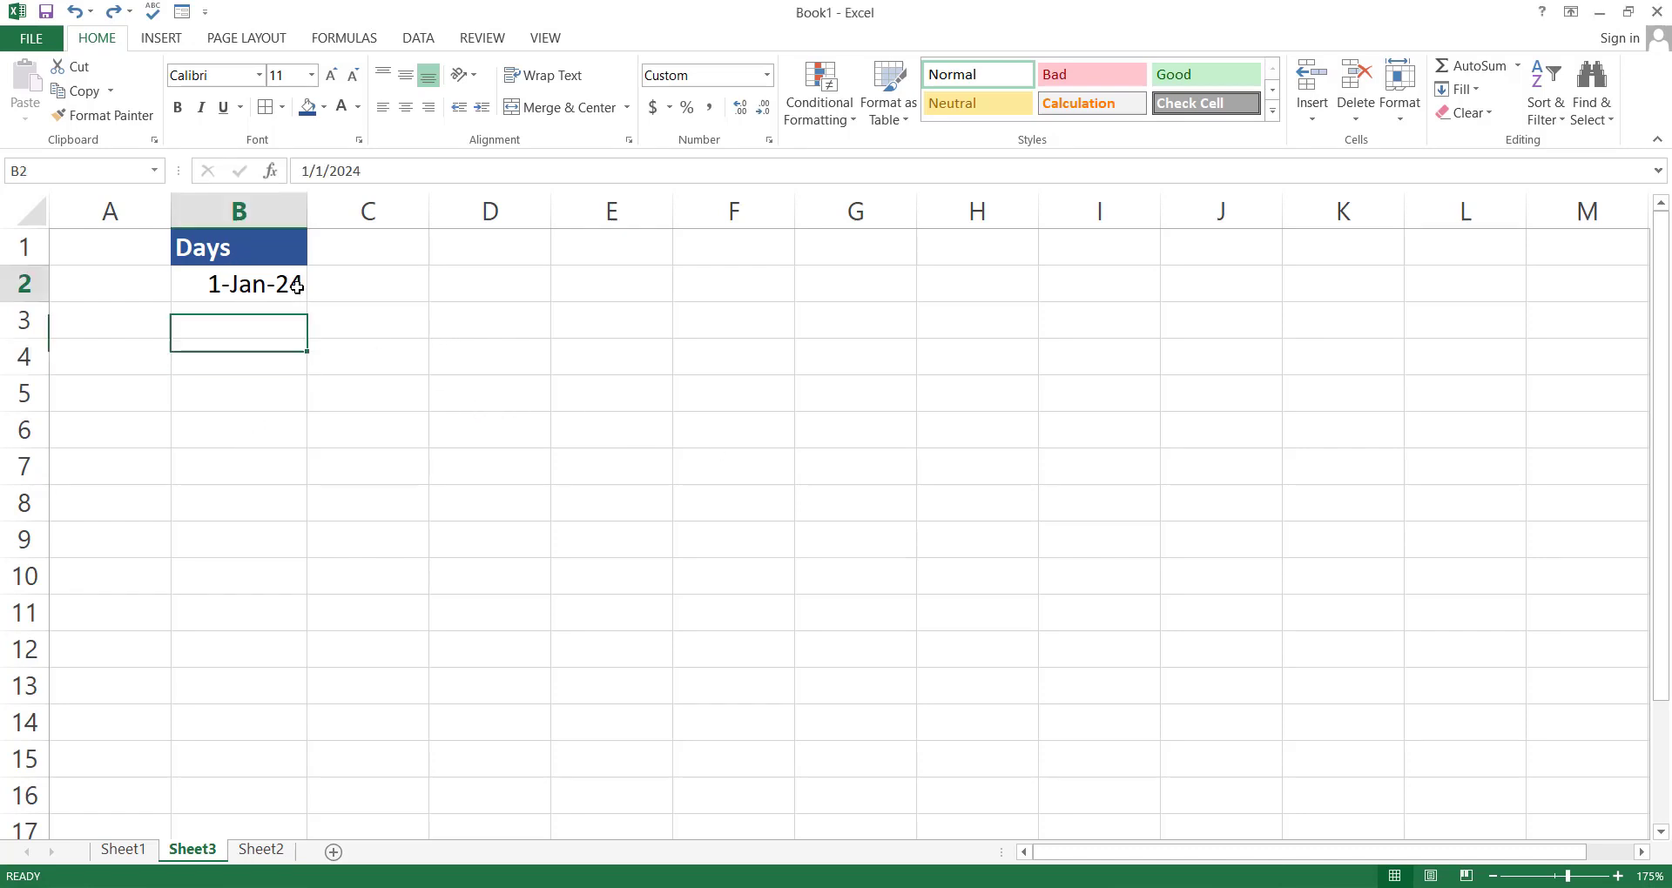
drag(307, 303, 323, 822)
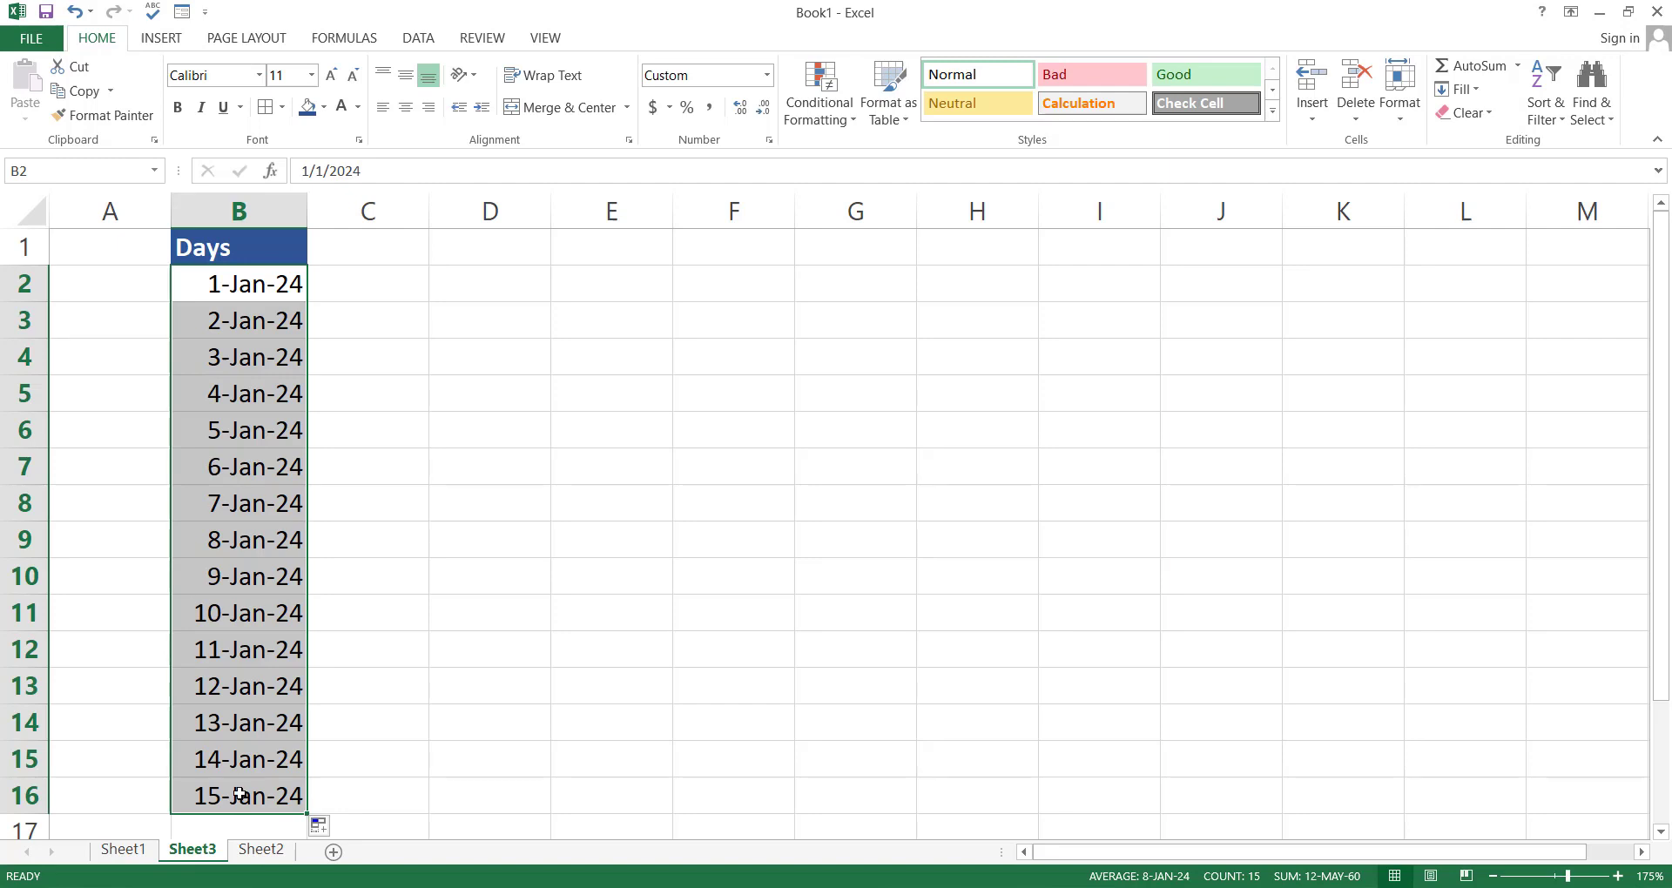
key(ctrl+z)
click(226, 431)
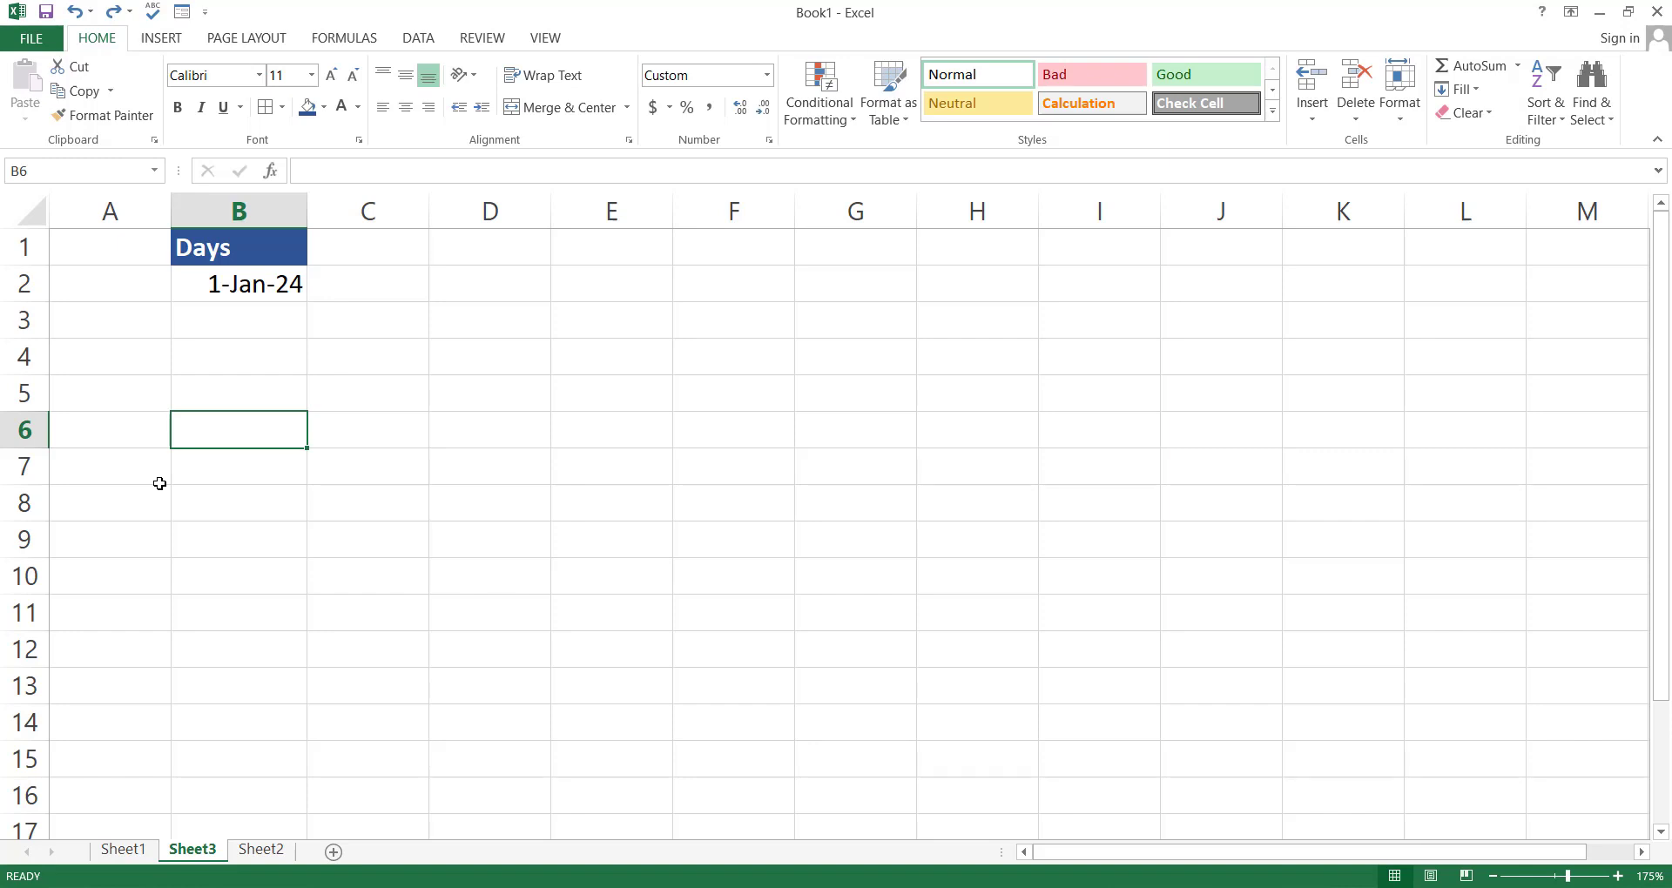
Step: Enter 1 in A2 and fill a linear series down column A with step value 1 and stop value 90
click(132, 298)
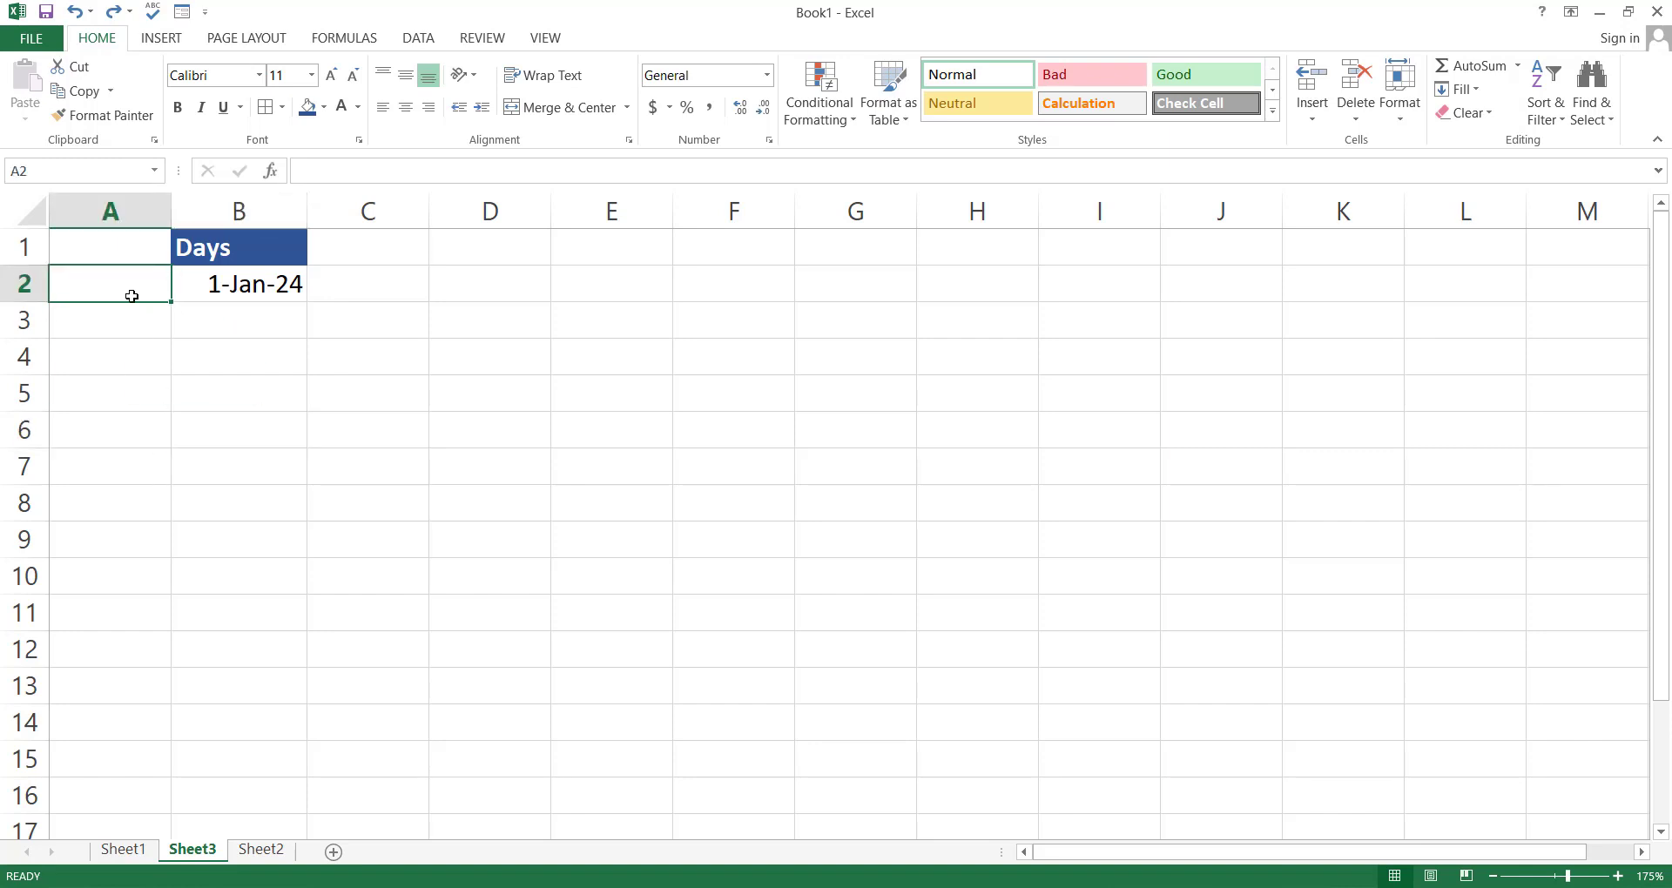
text(1)
click(161, 327)
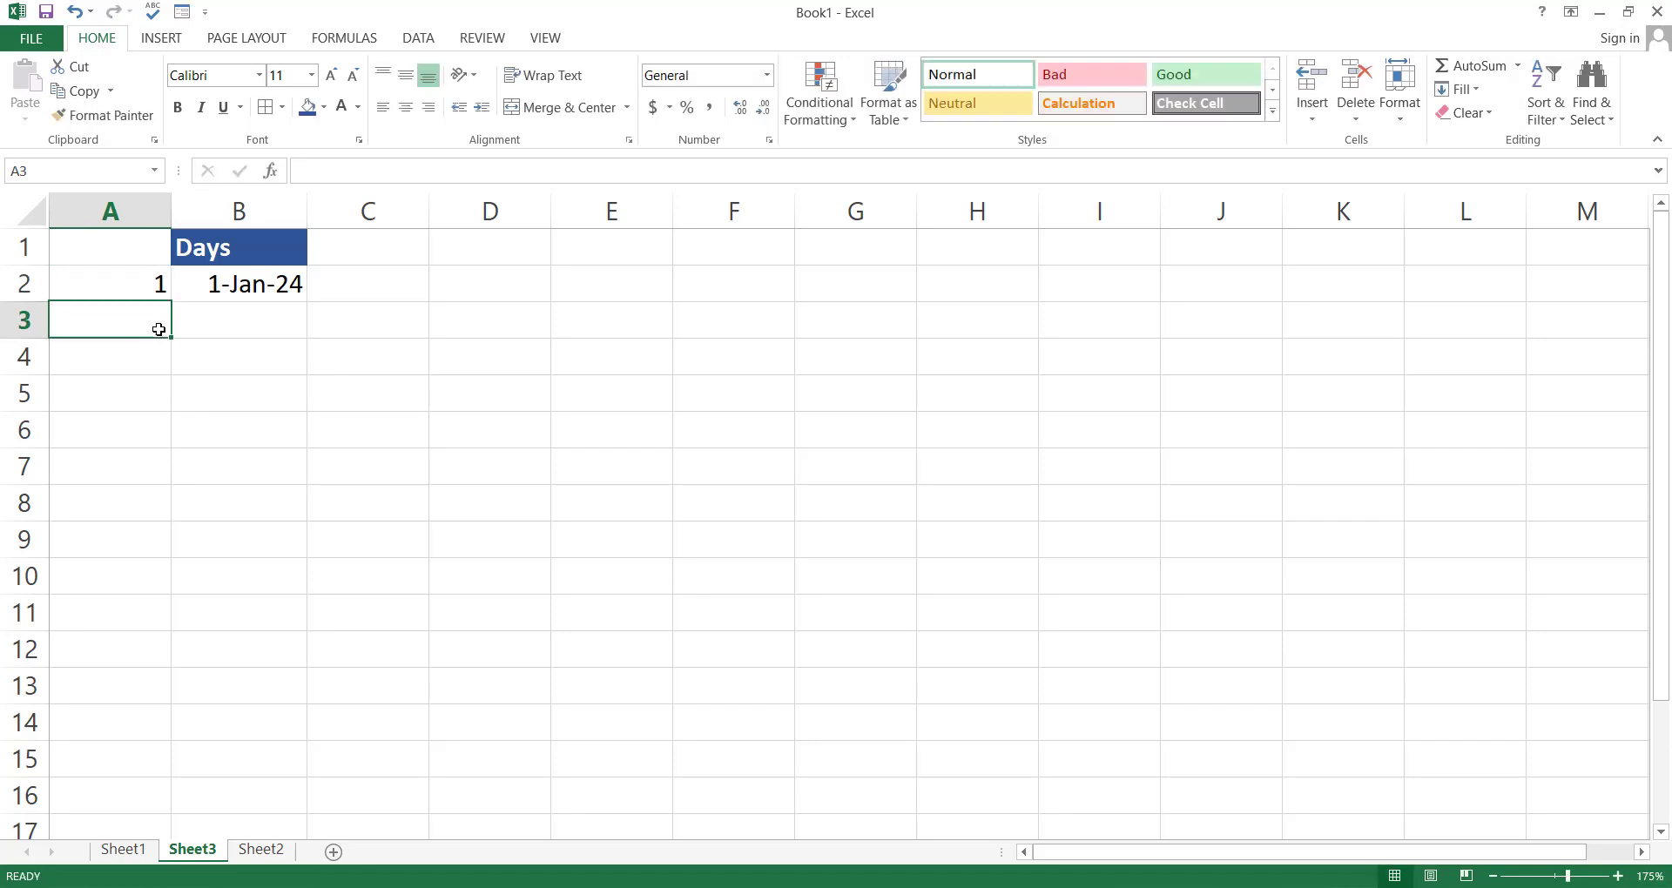
click(158, 274)
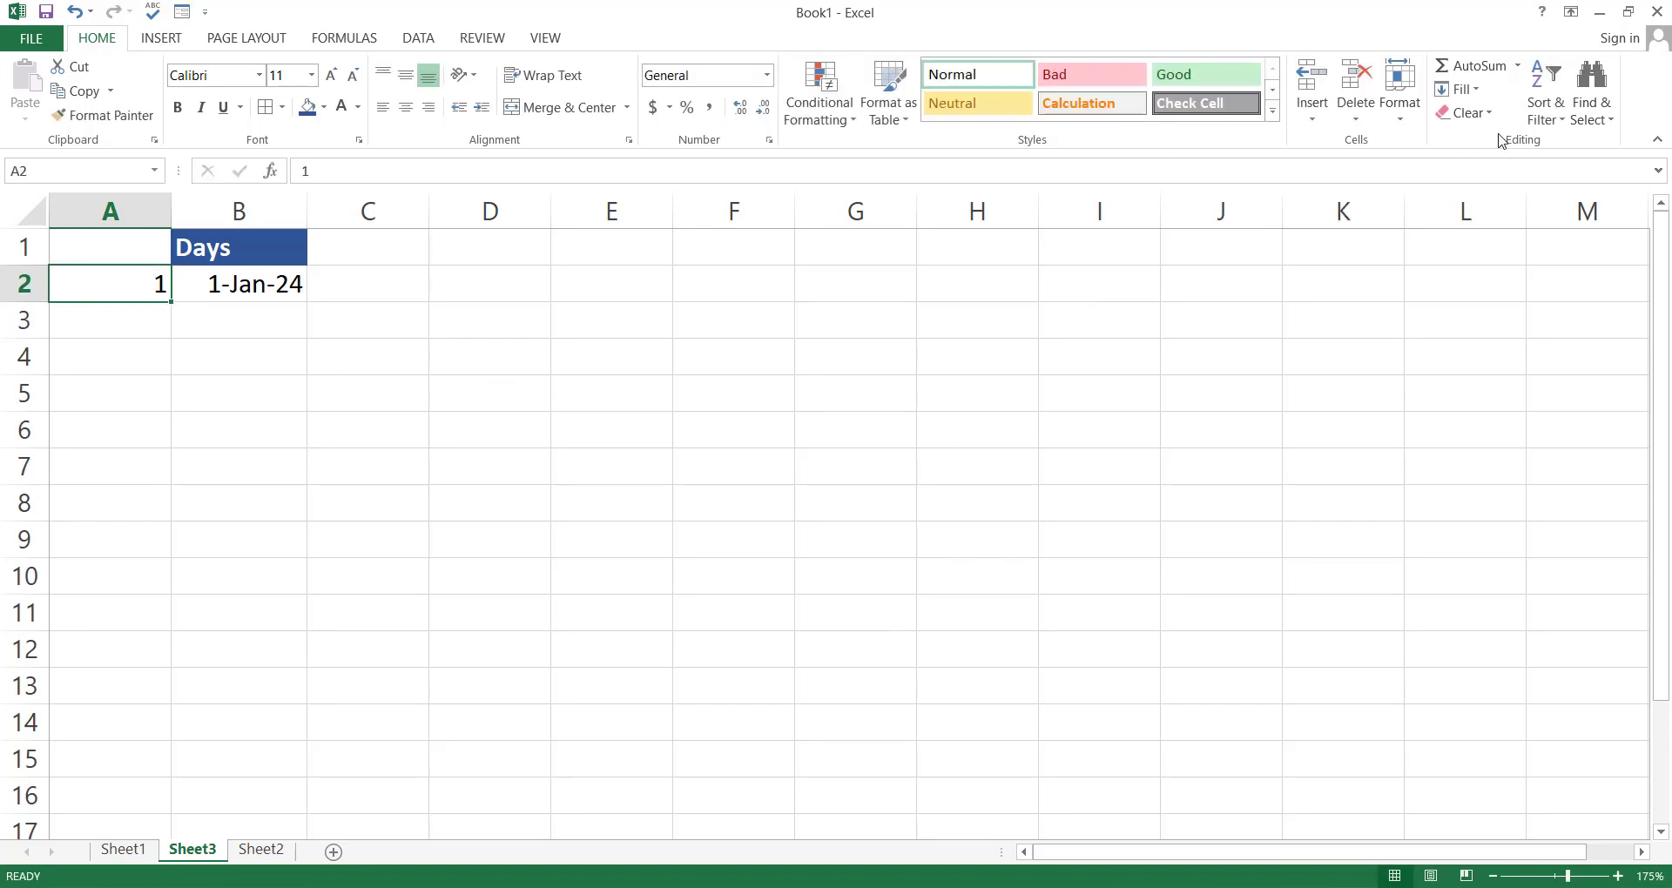
click(1483, 92)
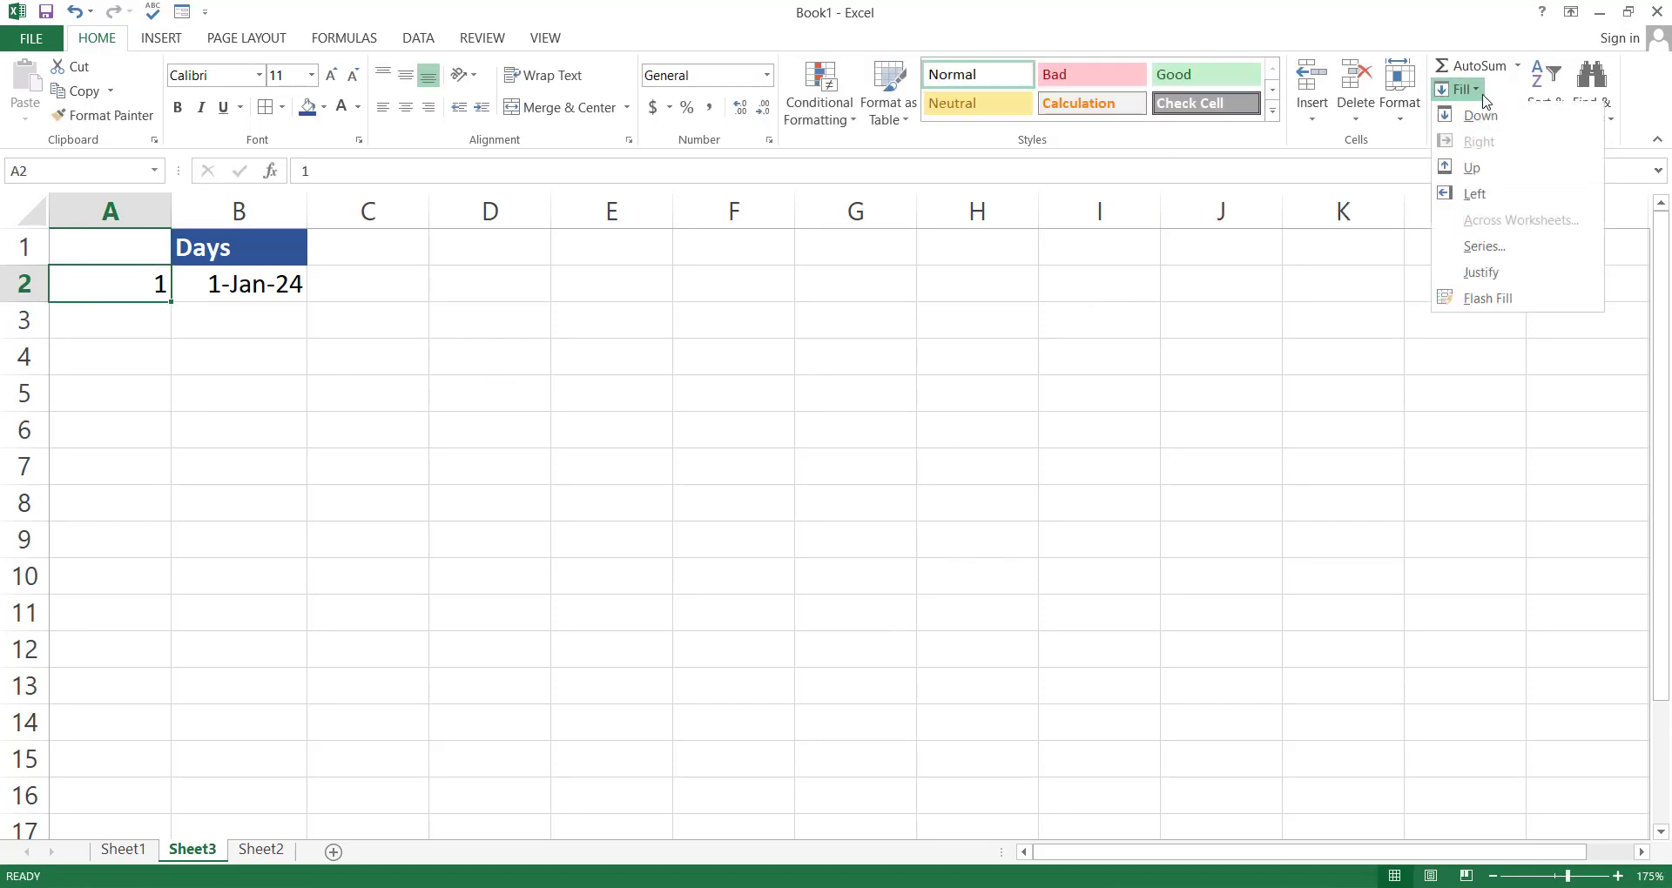
click(1484, 249)
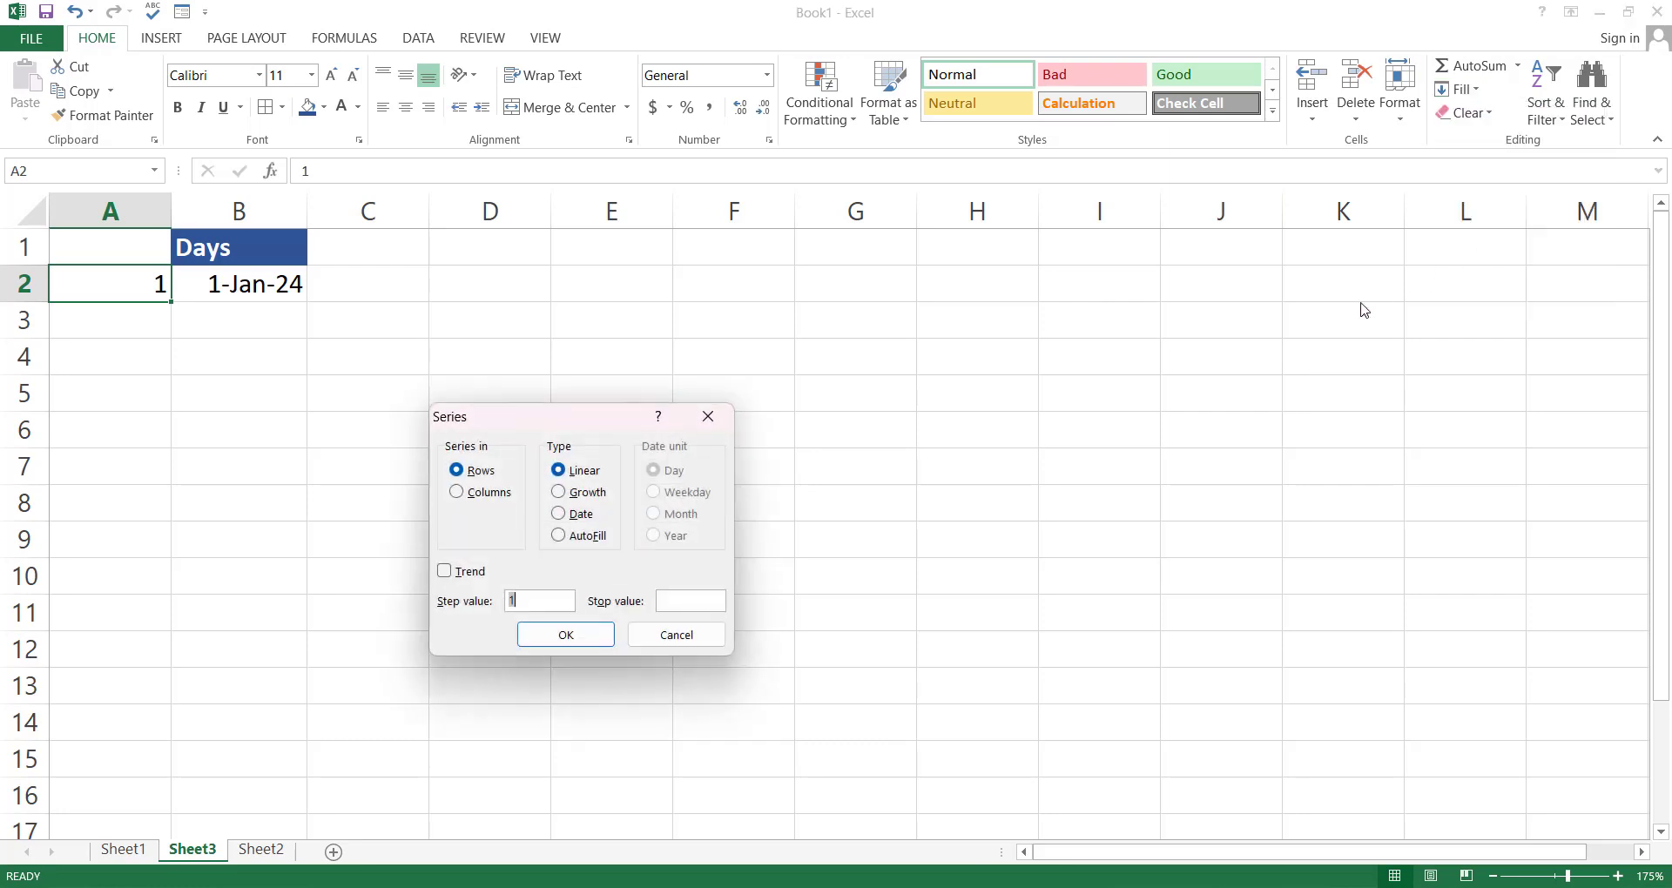
click(465, 493)
click(687, 600)
text(90)
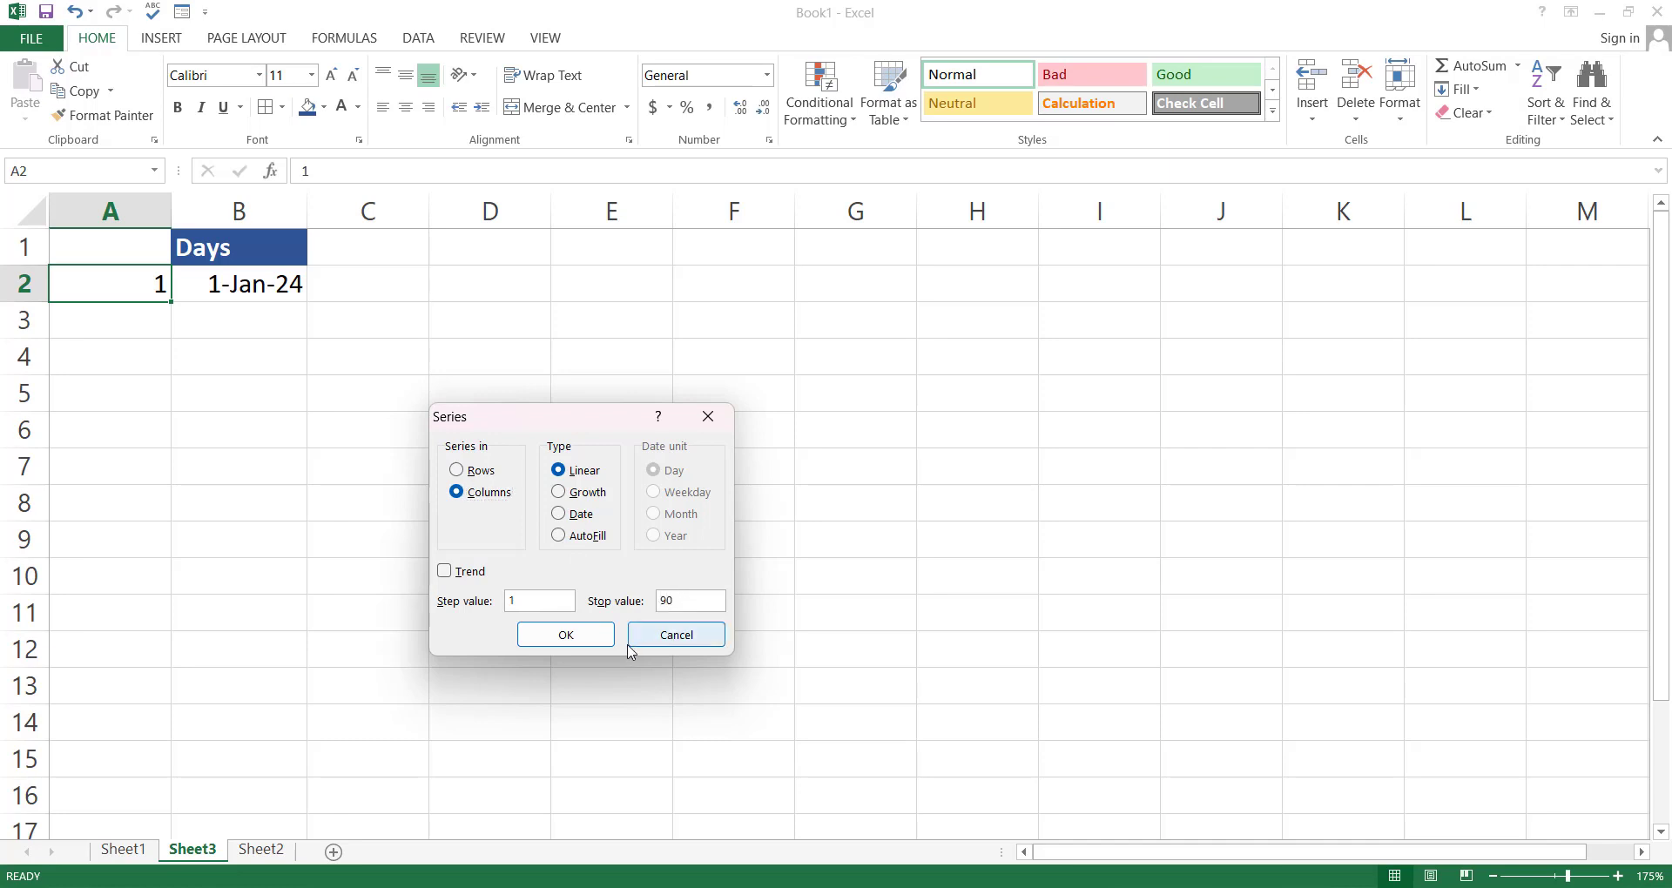
click(566, 635)
Step: Auto-fill the date in B2 down column B alongside the numbers in column A and check the list through row 91
click(277, 295)
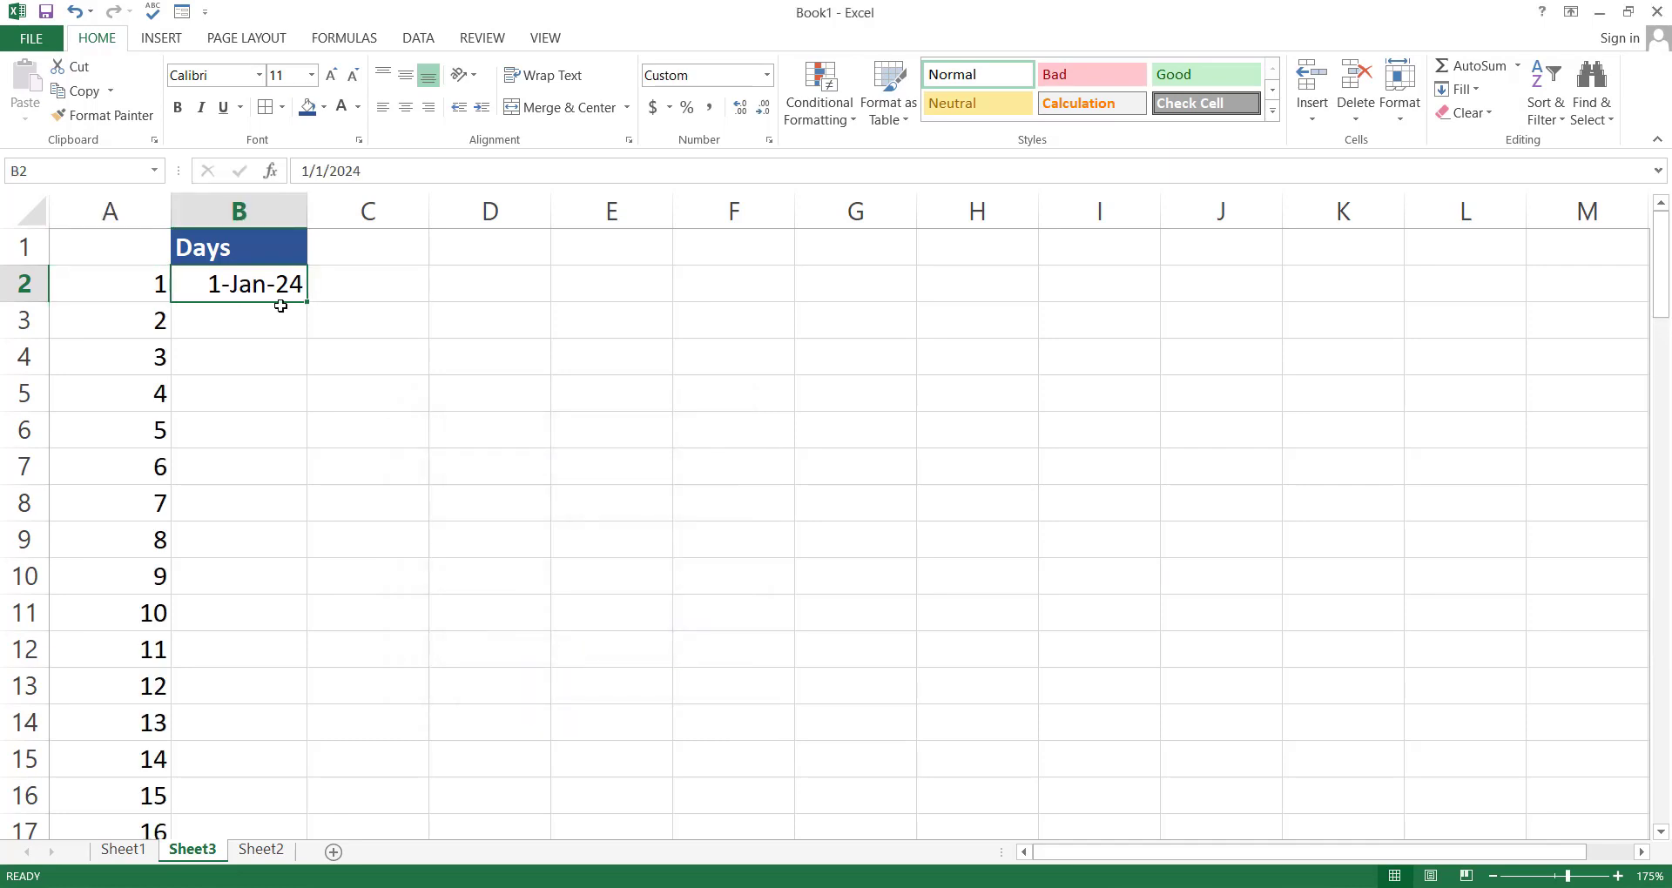
double_click(308, 303)
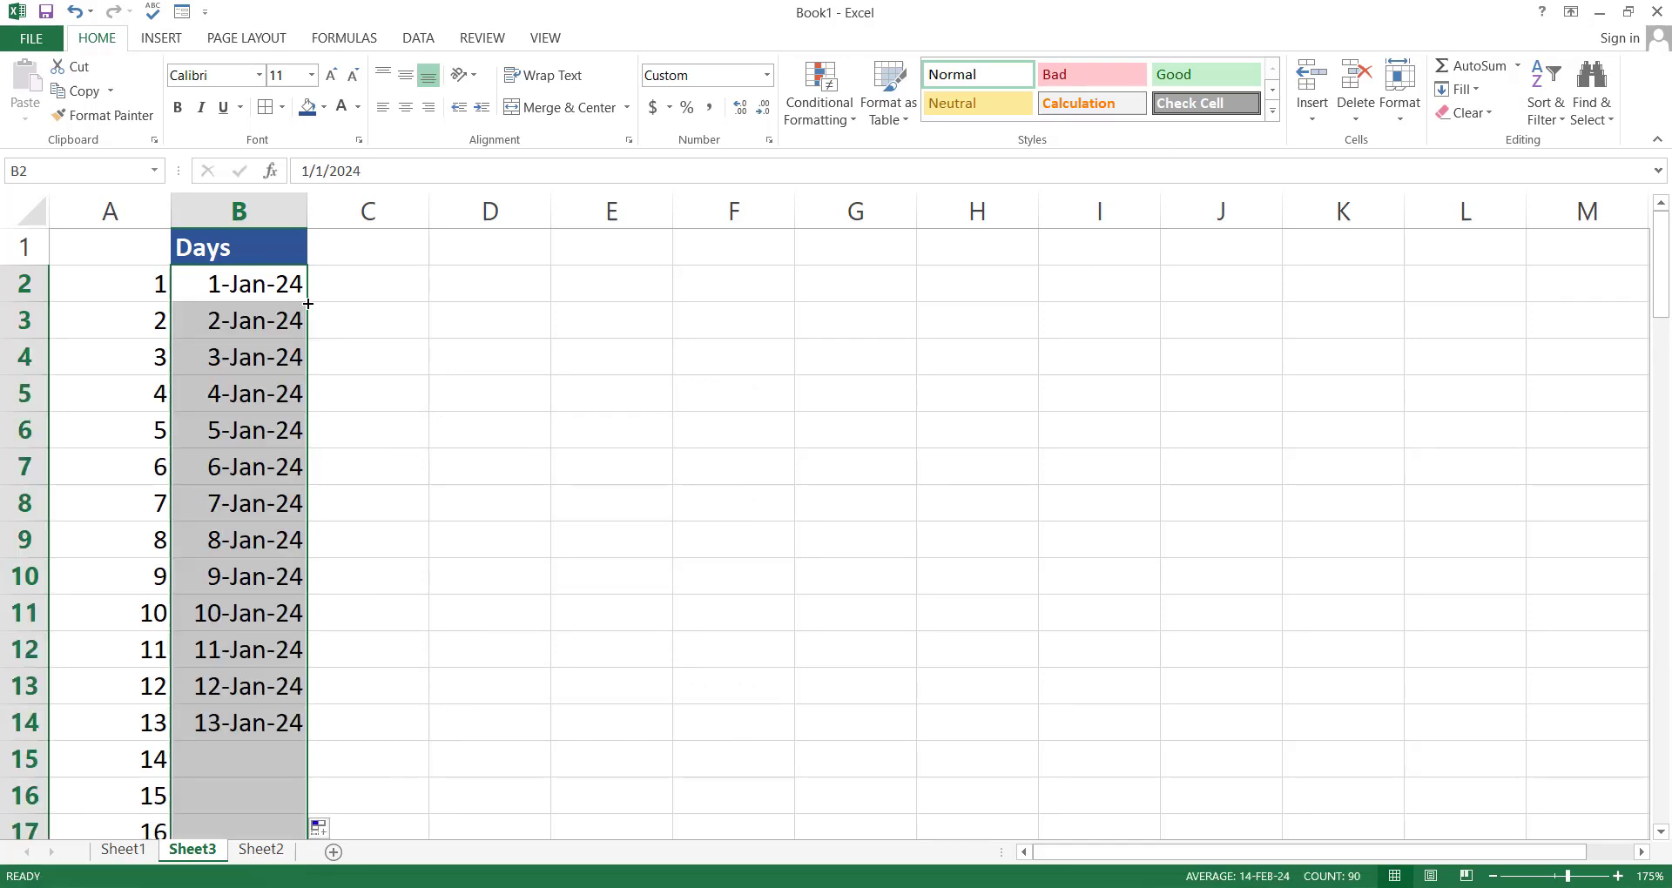
scroll(260, 524, down, 10)
scroll(261, 524, down, 17)
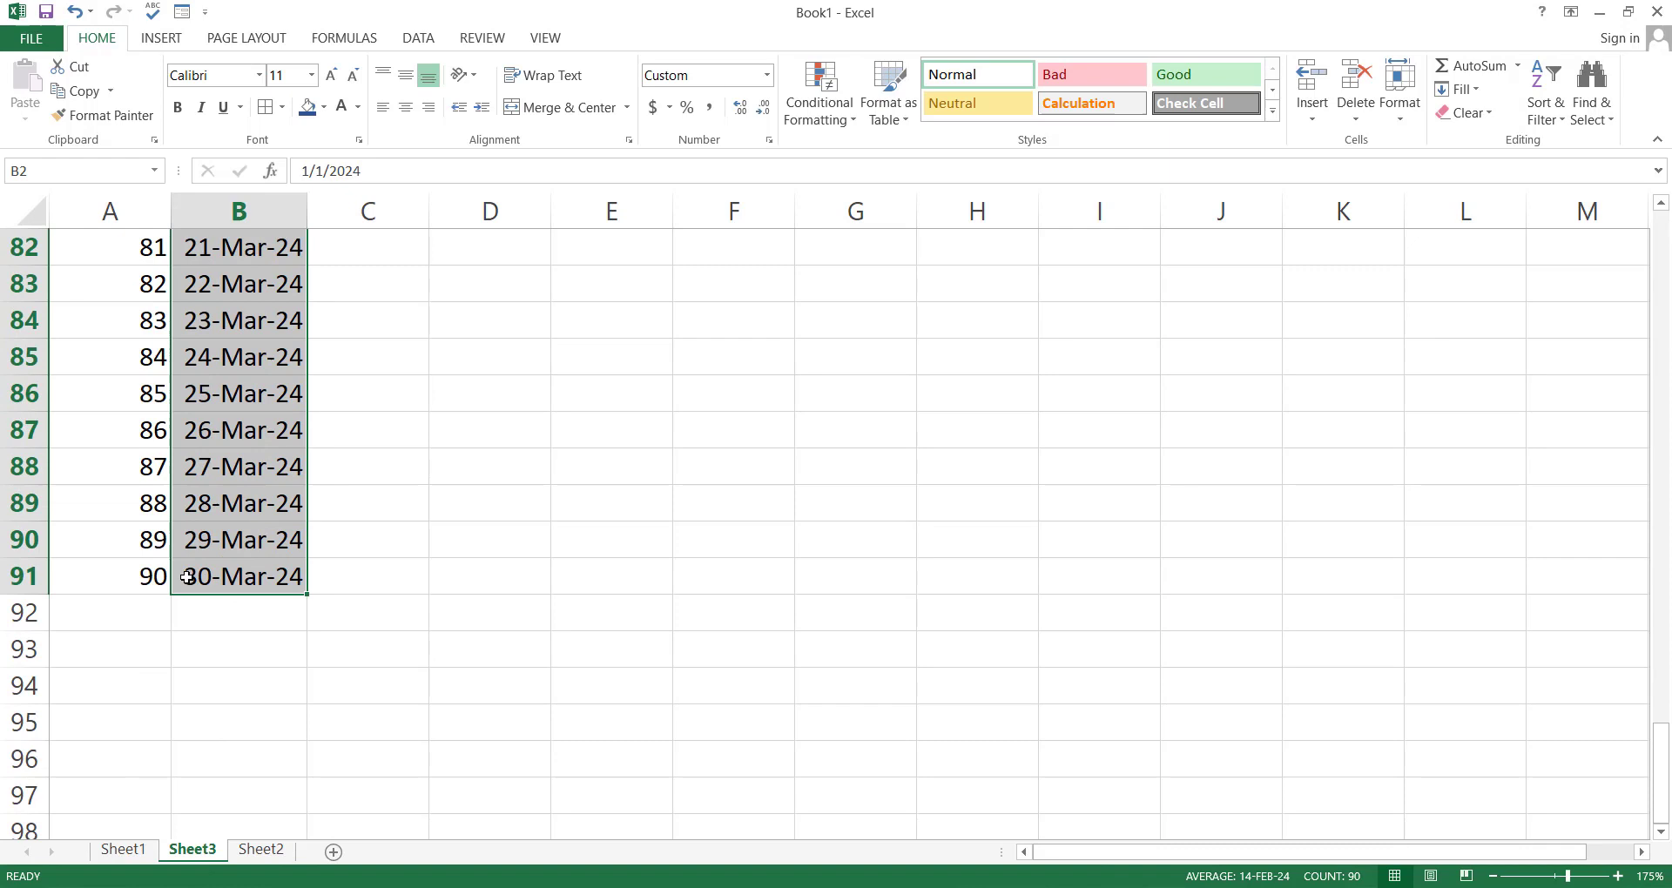
scroll(243, 582, up, 1)
scroll(243, 582, up, 20)
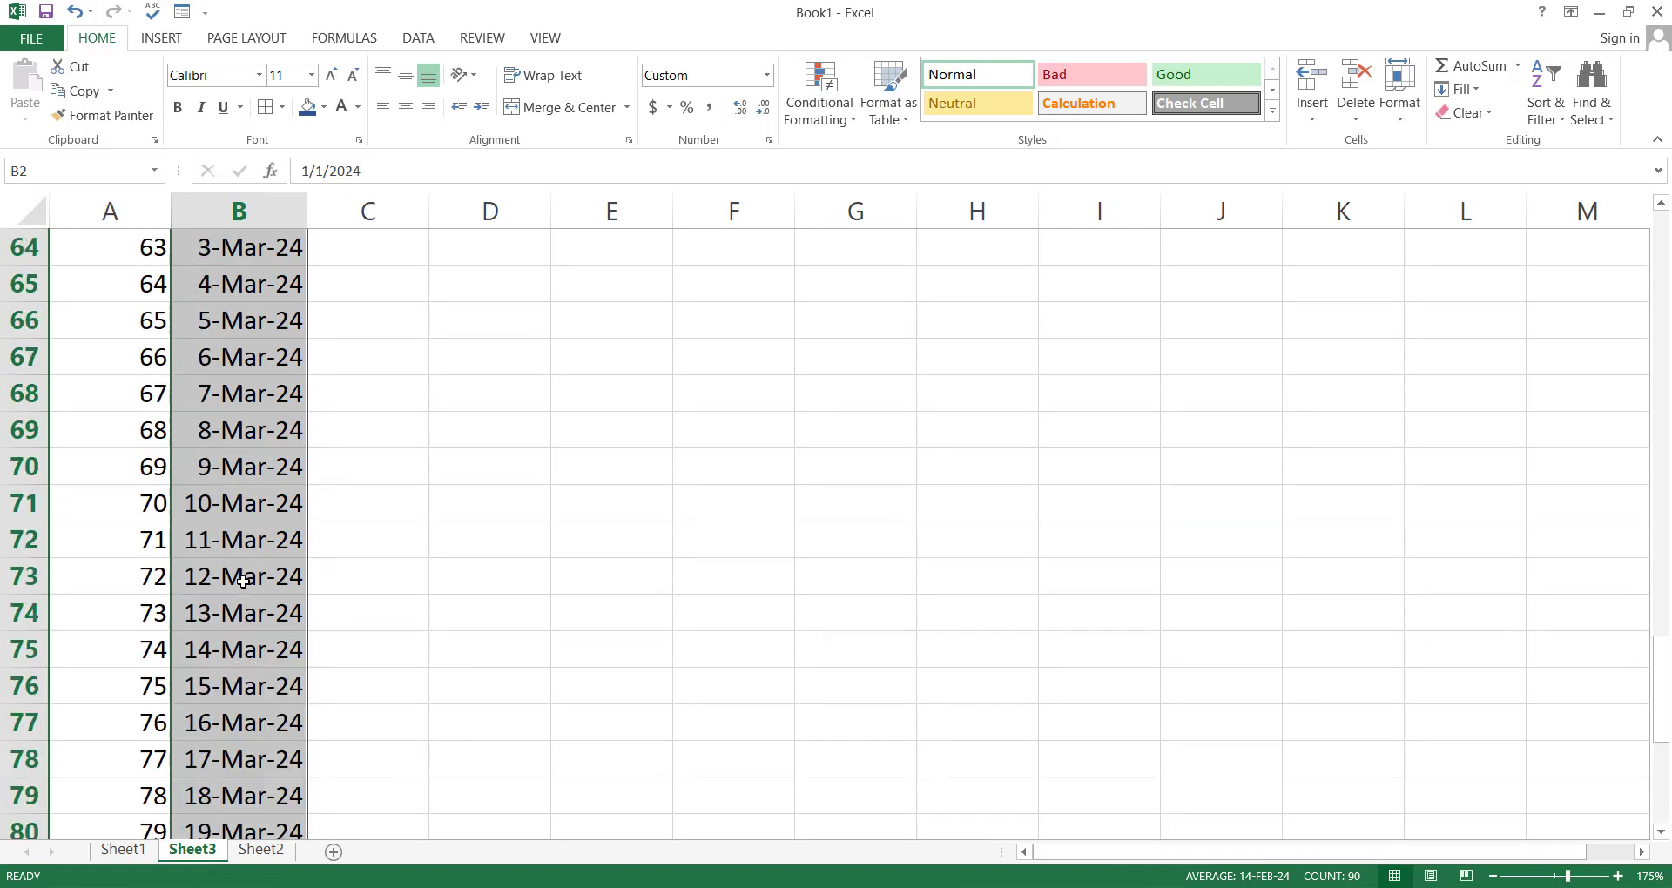
scroll(243, 582, up, 3)
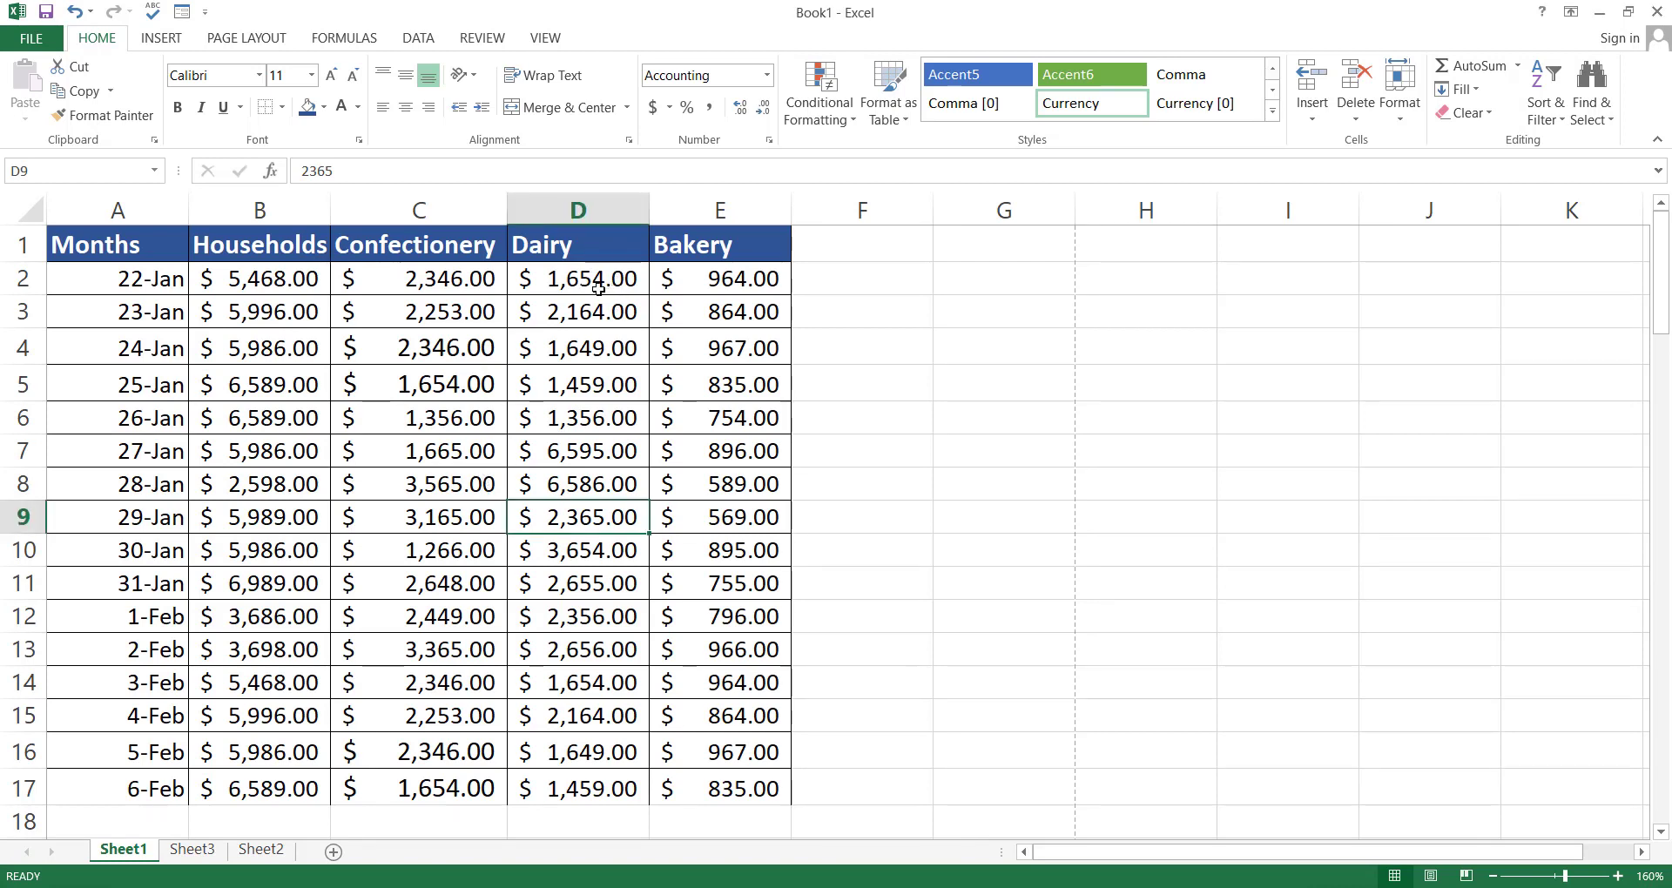
Step: Insert a blank column before the Confectionery column on Sheet1
right_click(383, 213)
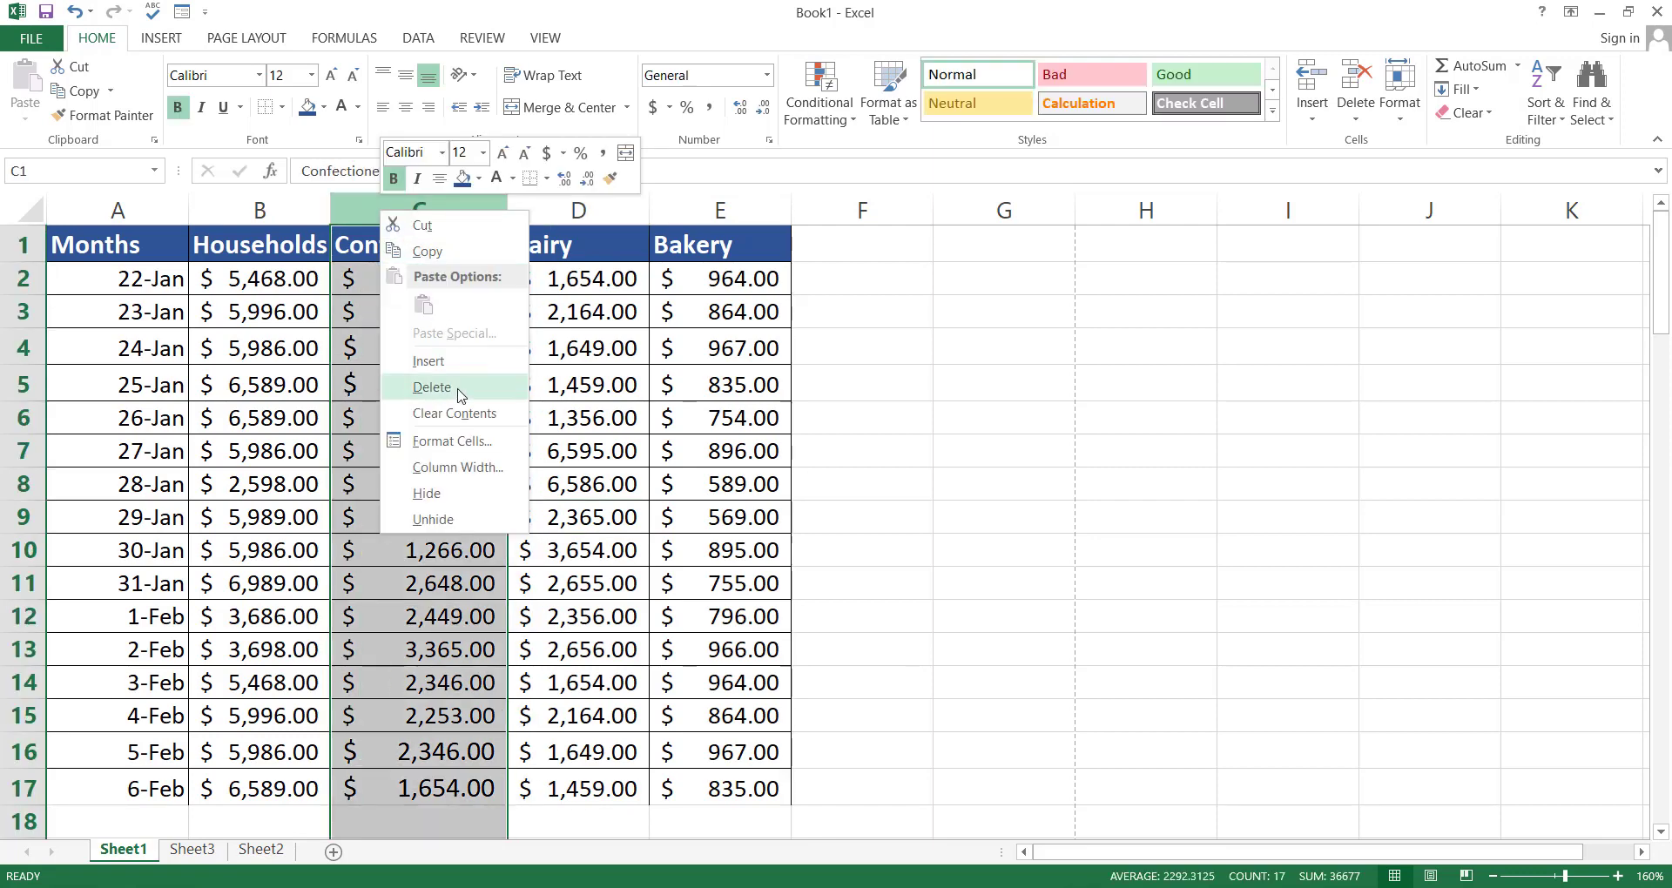
click(431, 361)
click(440, 311)
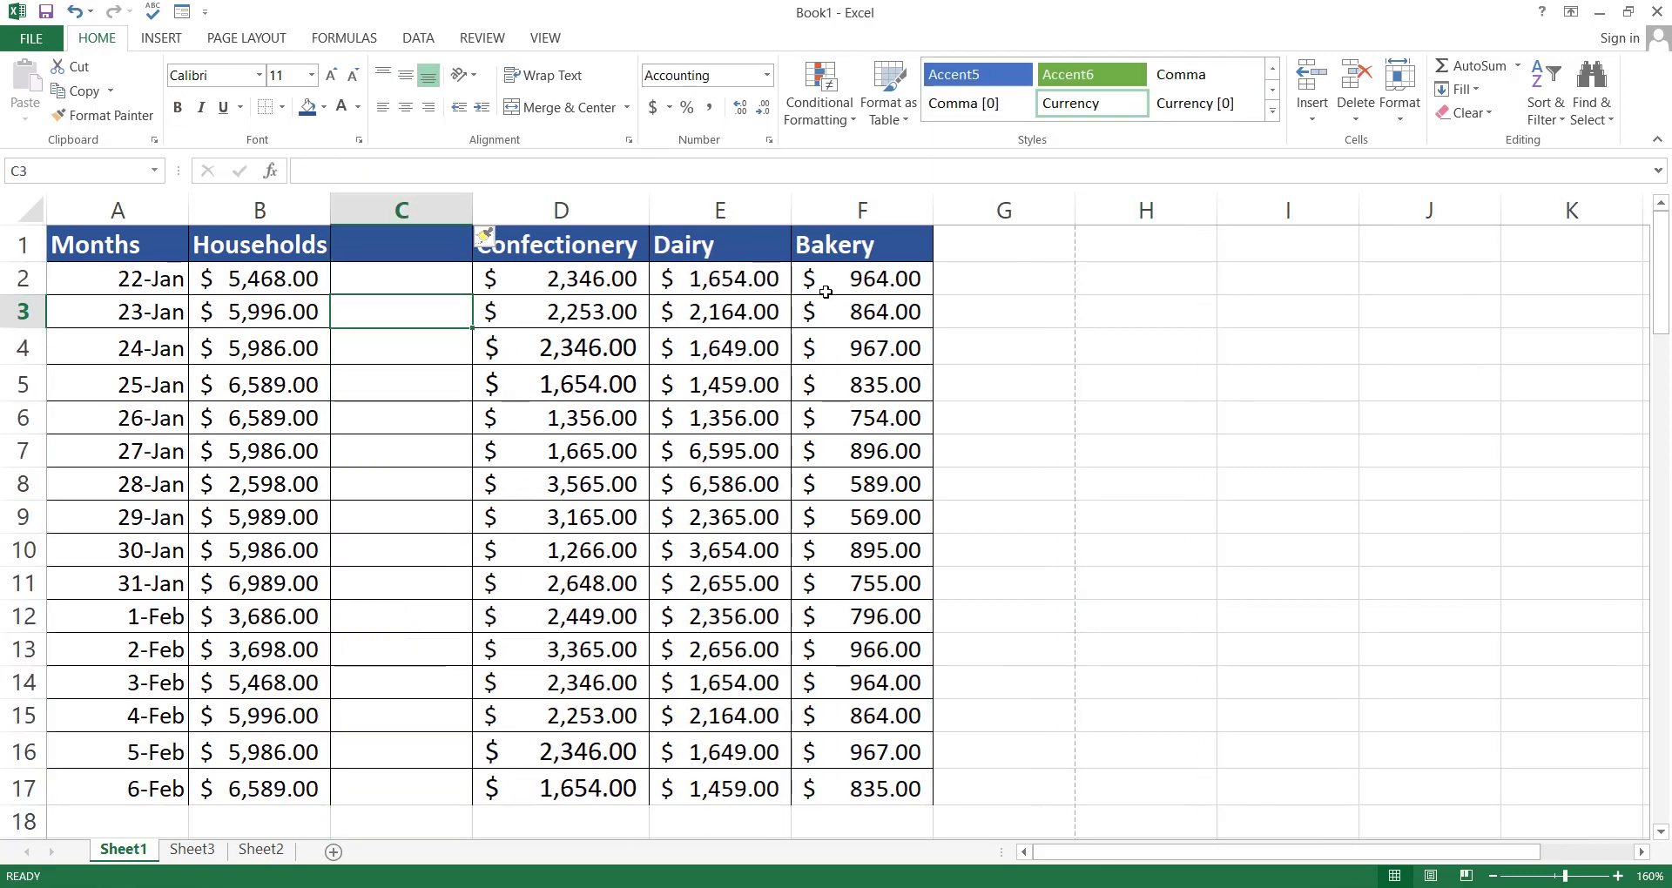
Step: Cut the Dairy column and paste it into the blank column C
click(709, 217)
key(ctrl+x)
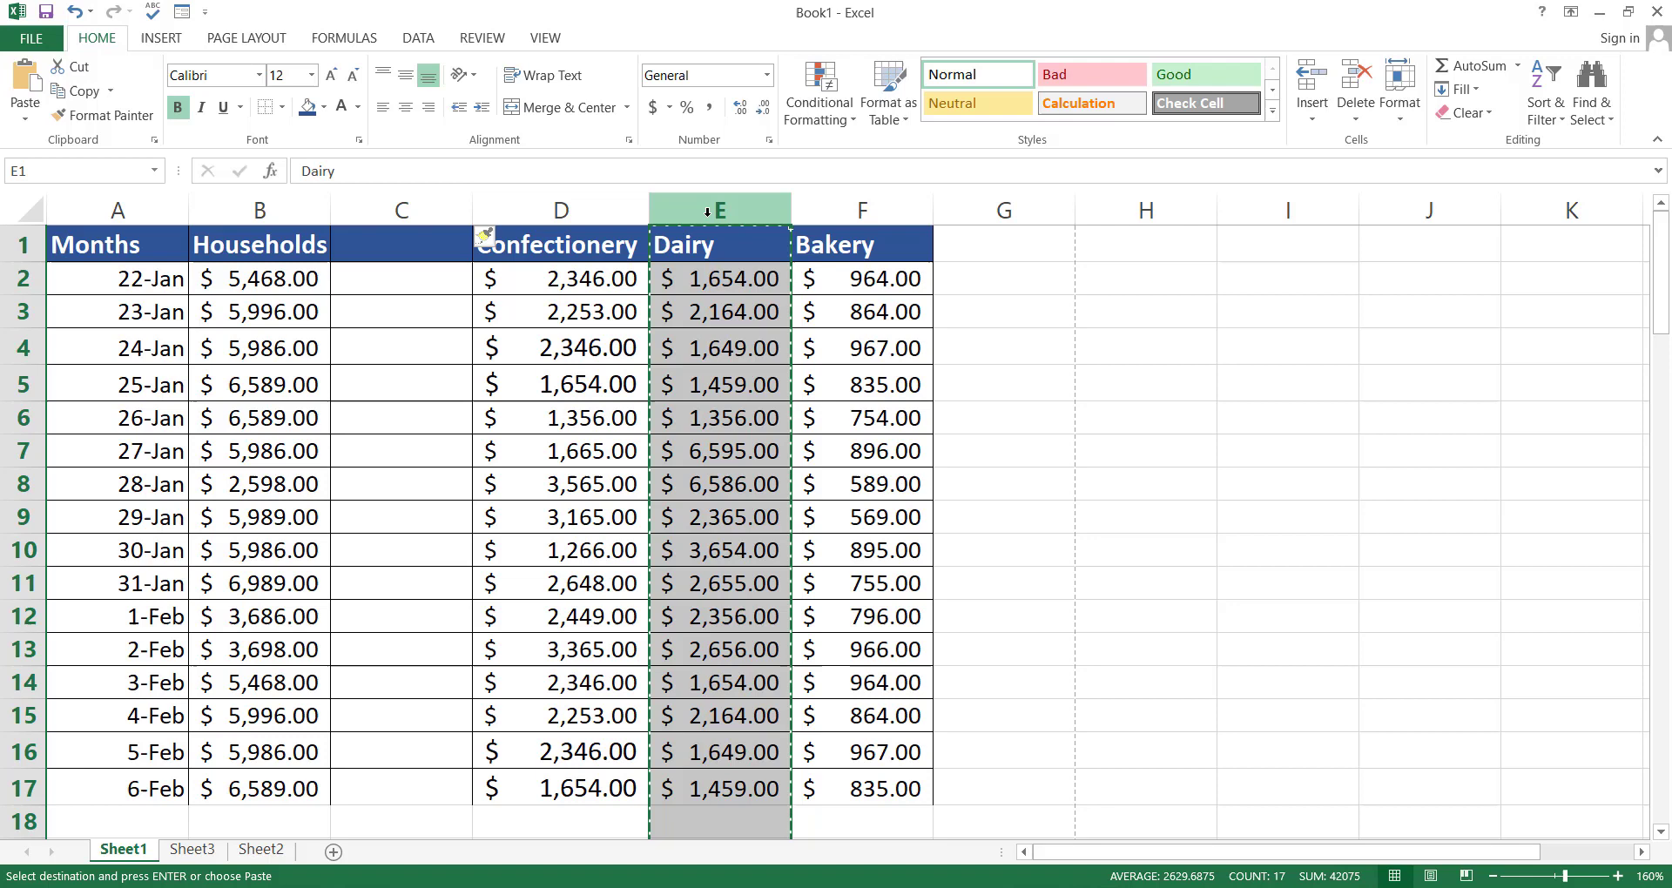
click(395, 217)
key(ctrl+v)
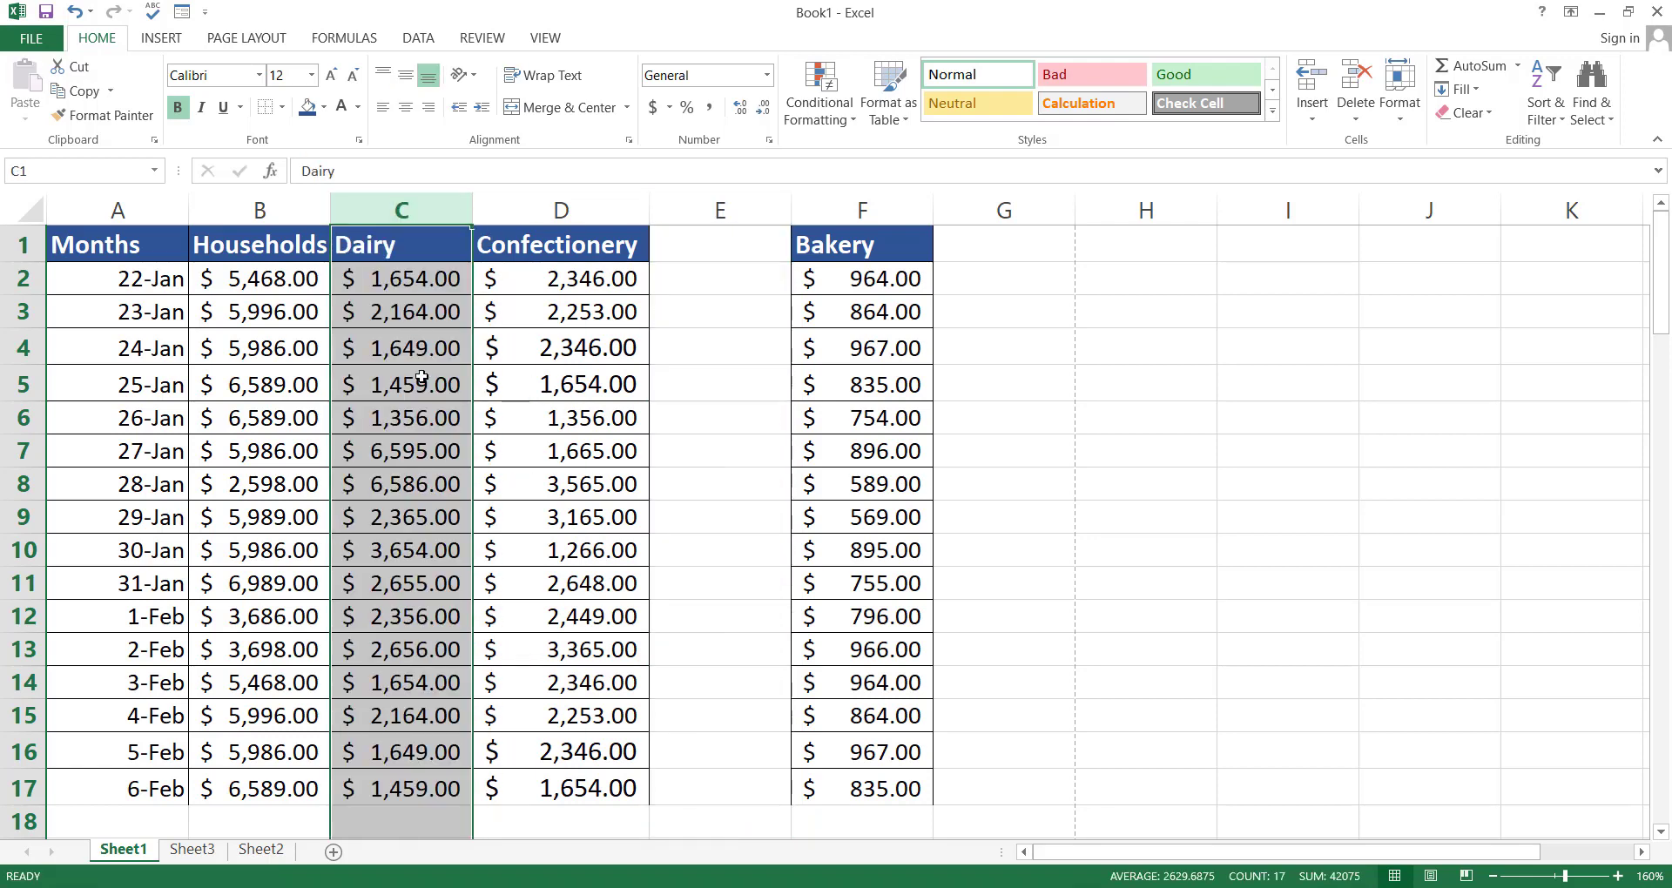
Step: Delete the empty column E between Confectionery and Bakery
click(742, 199)
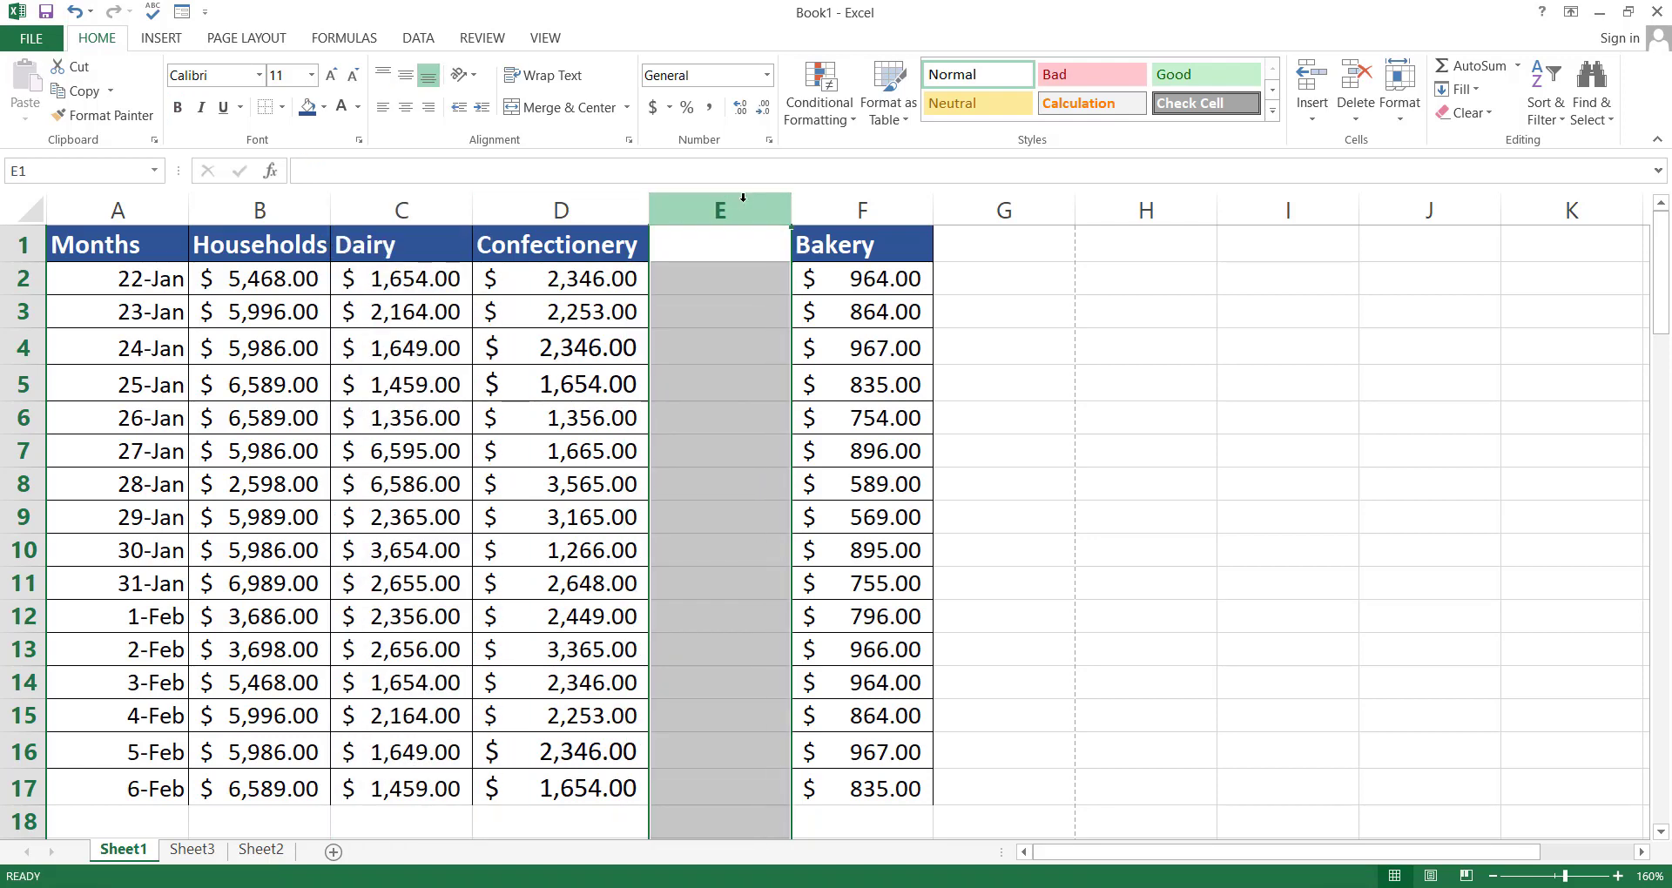
key(ctrl+minus)
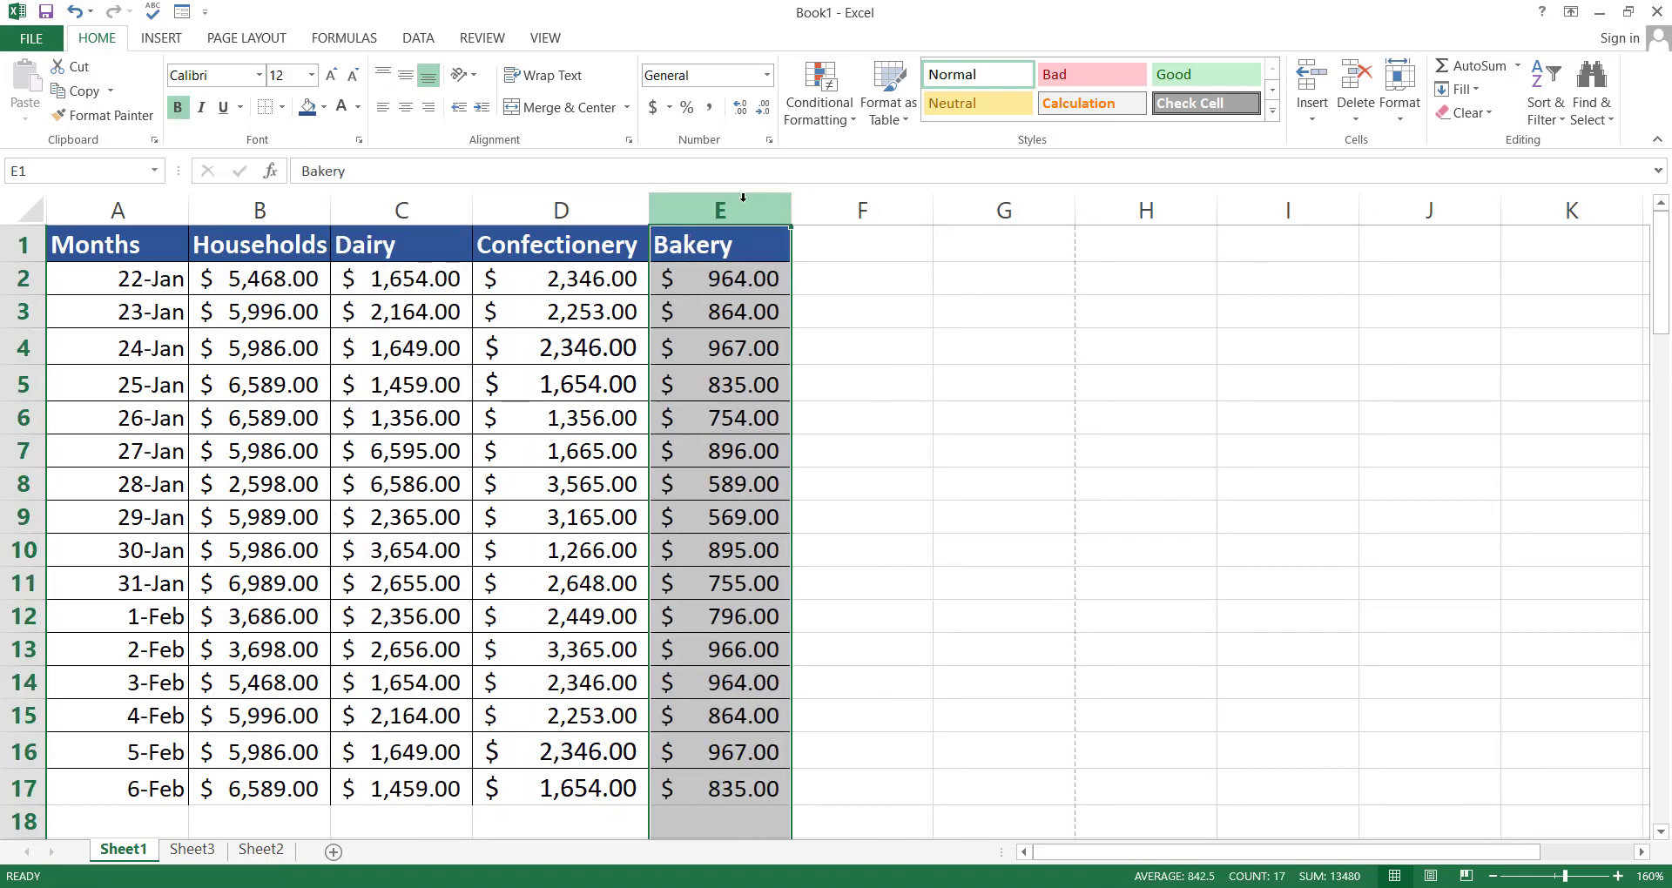
Step: Undo the column deletion, the Dairy paste and the column insertion to restore the original column order
click(525, 393)
key(ctrl+z)
key(ctrl+z)
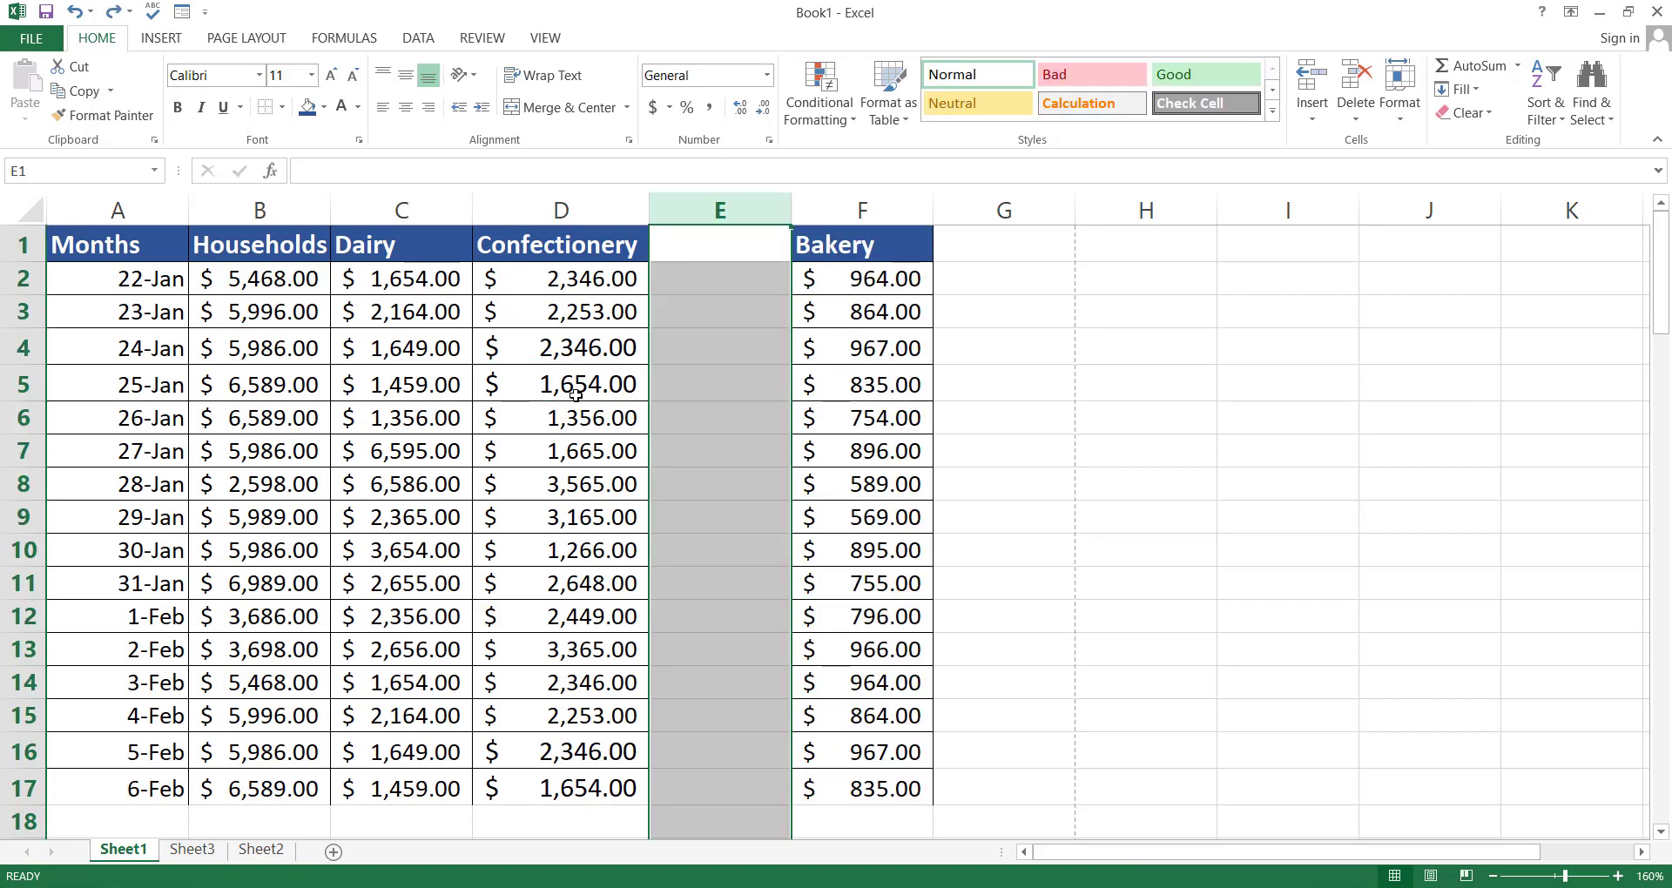
key(ctrl+v)
click(533, 413)
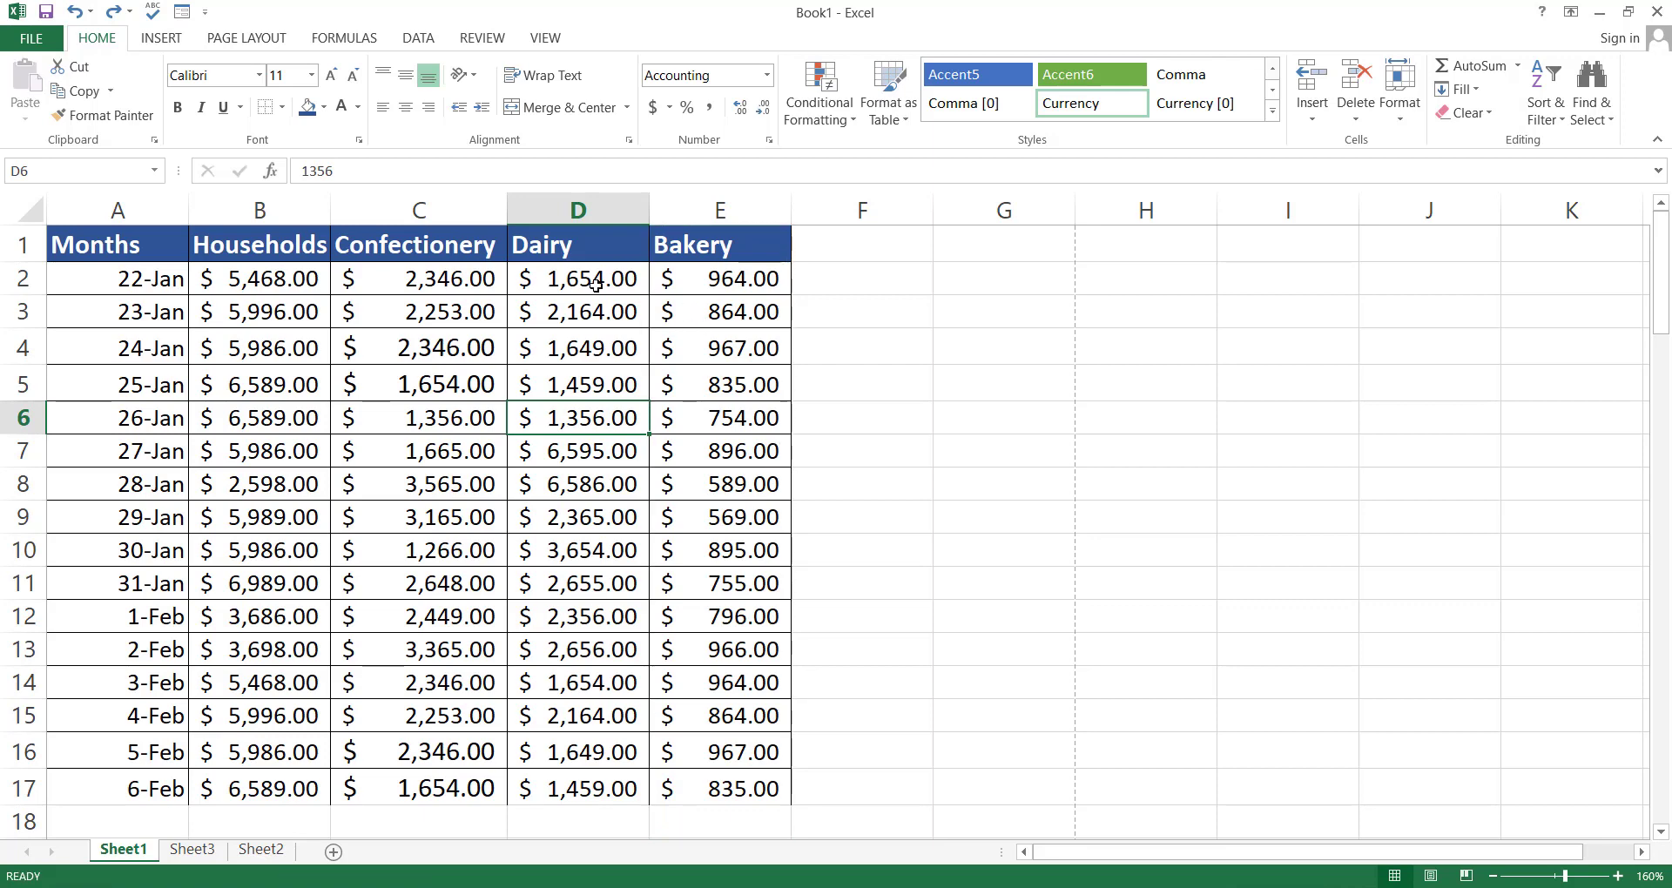
Step: Move the whole Dairy column directly in front of Confectionery, shifting the other columns instead of overwriting them
click(590, 214)
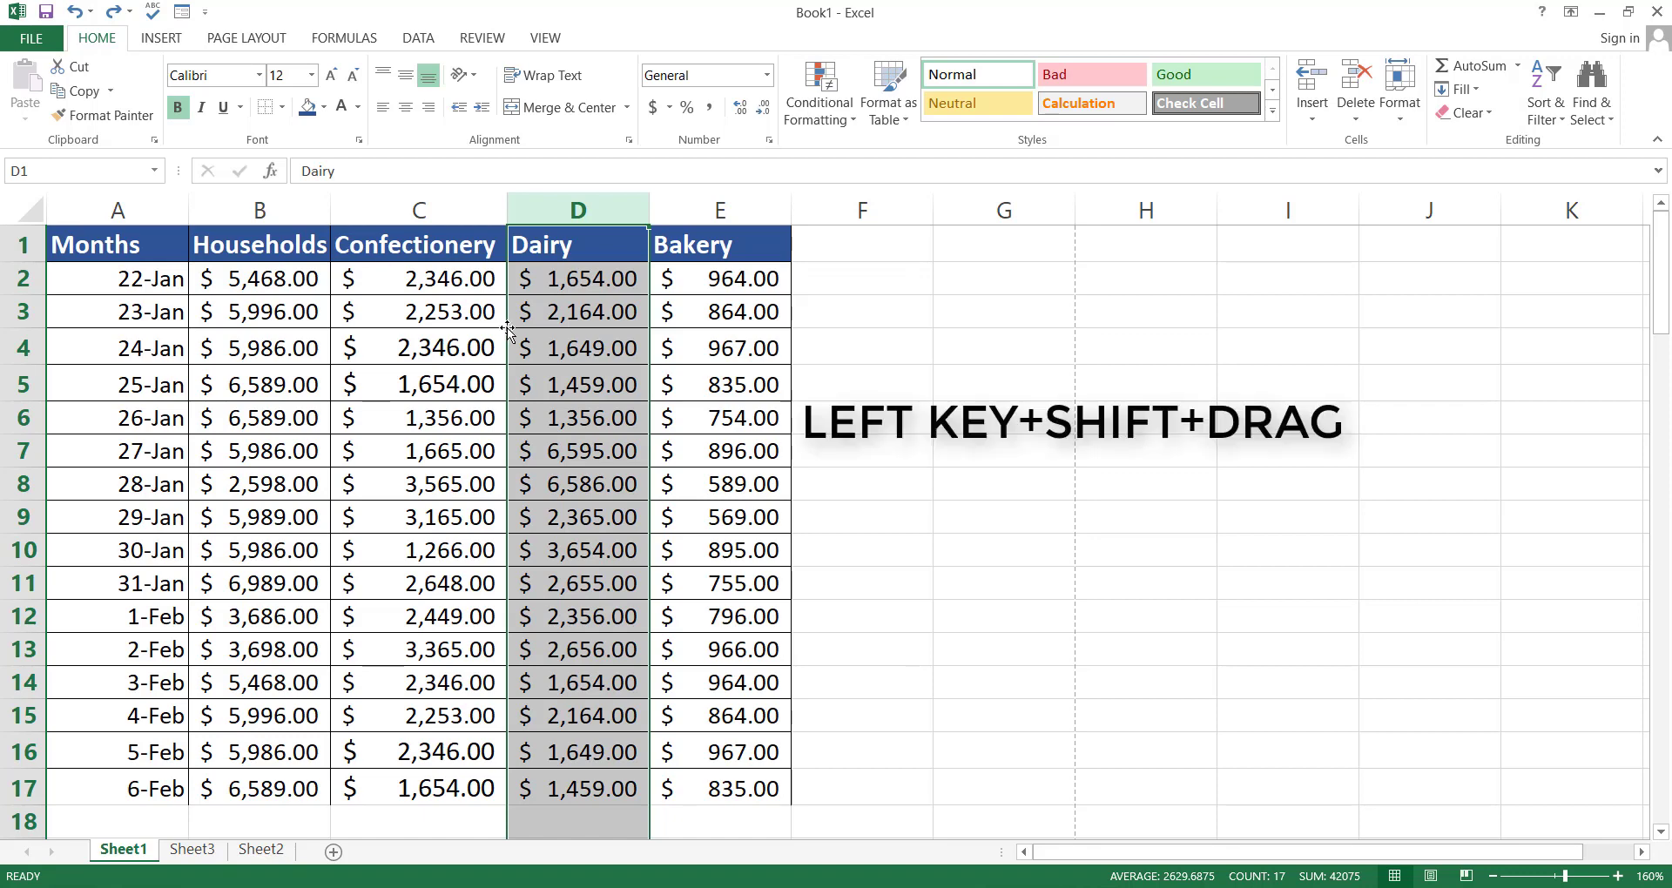
drag(509, 329, 344, 368)
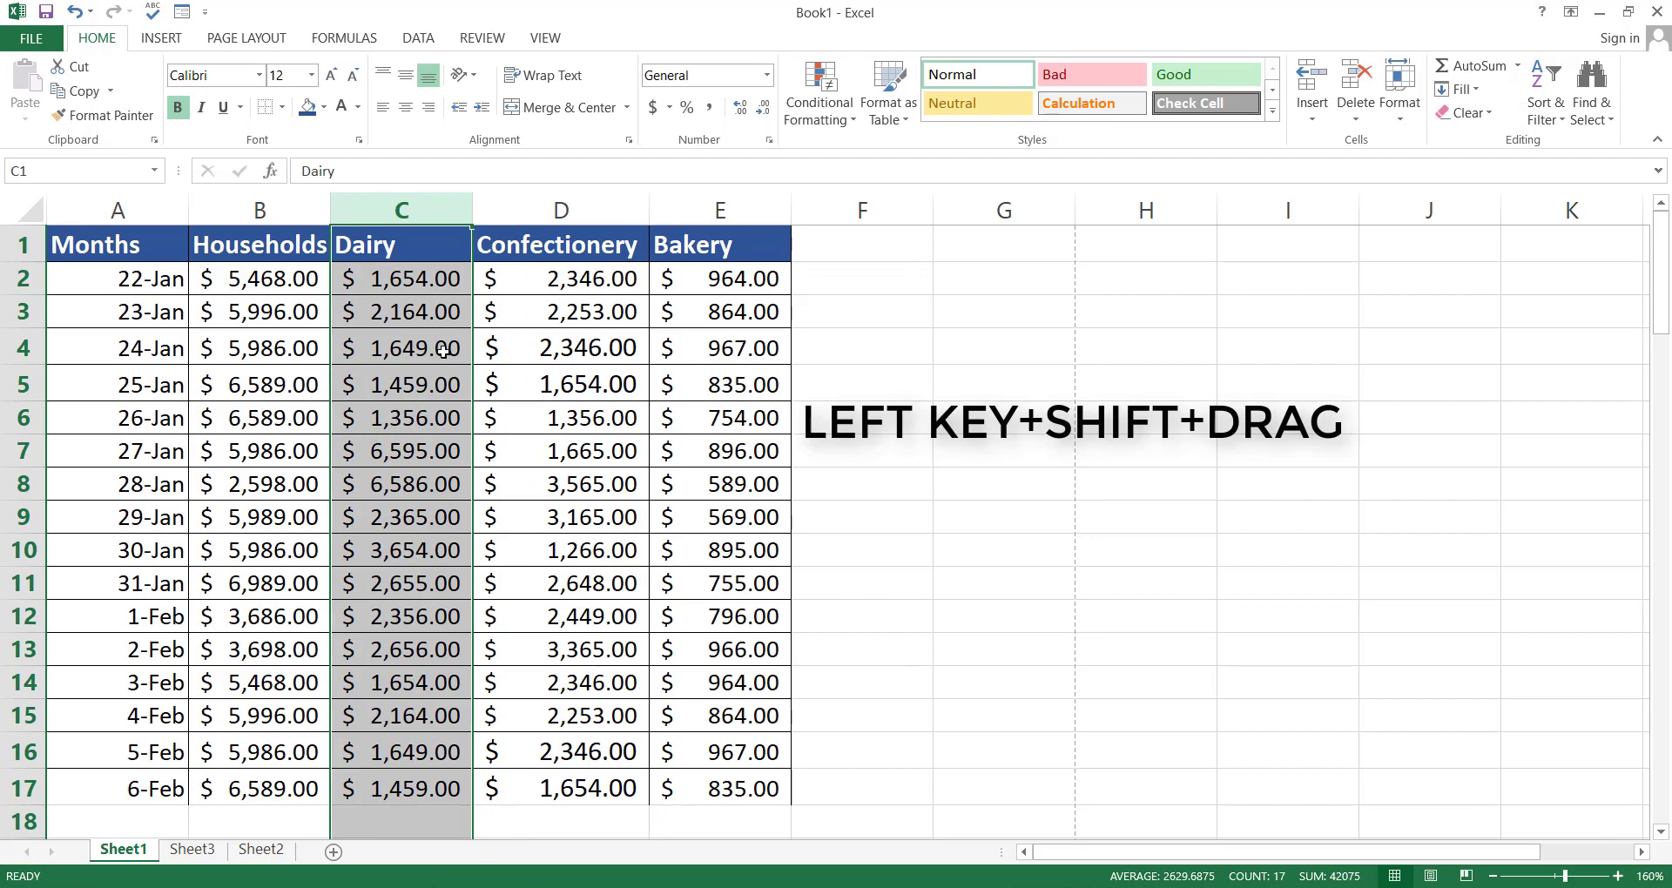
click(523, 386)
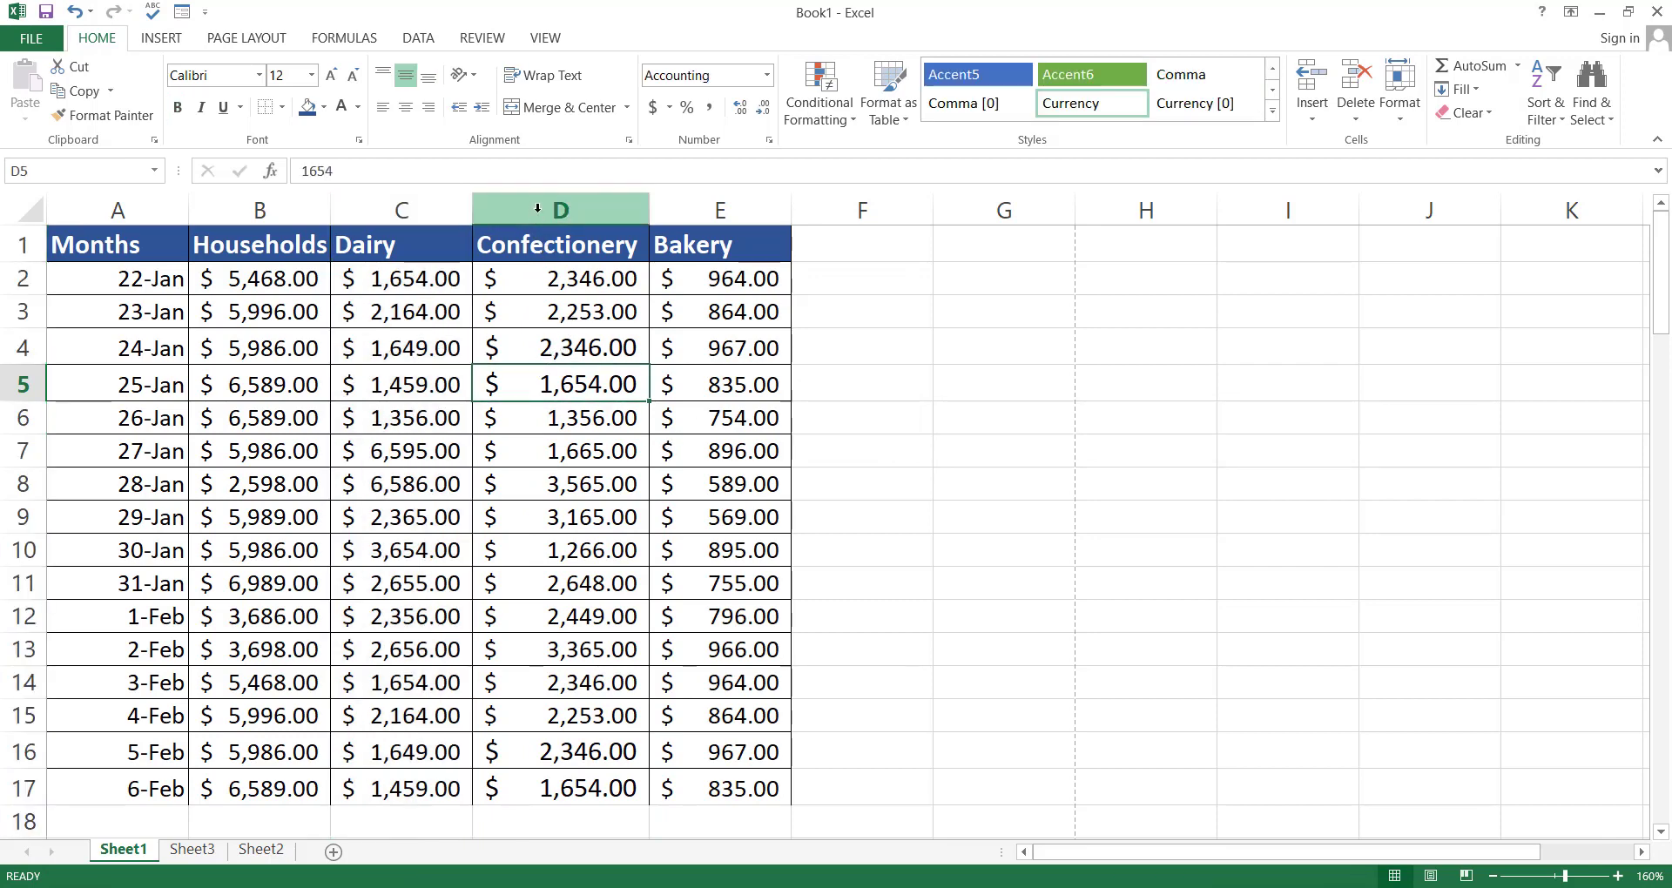
Step: Move the Confectionery and Bakery columns together to between Months and Households
click(626, 215)
drag(626, 216, 715, 212)
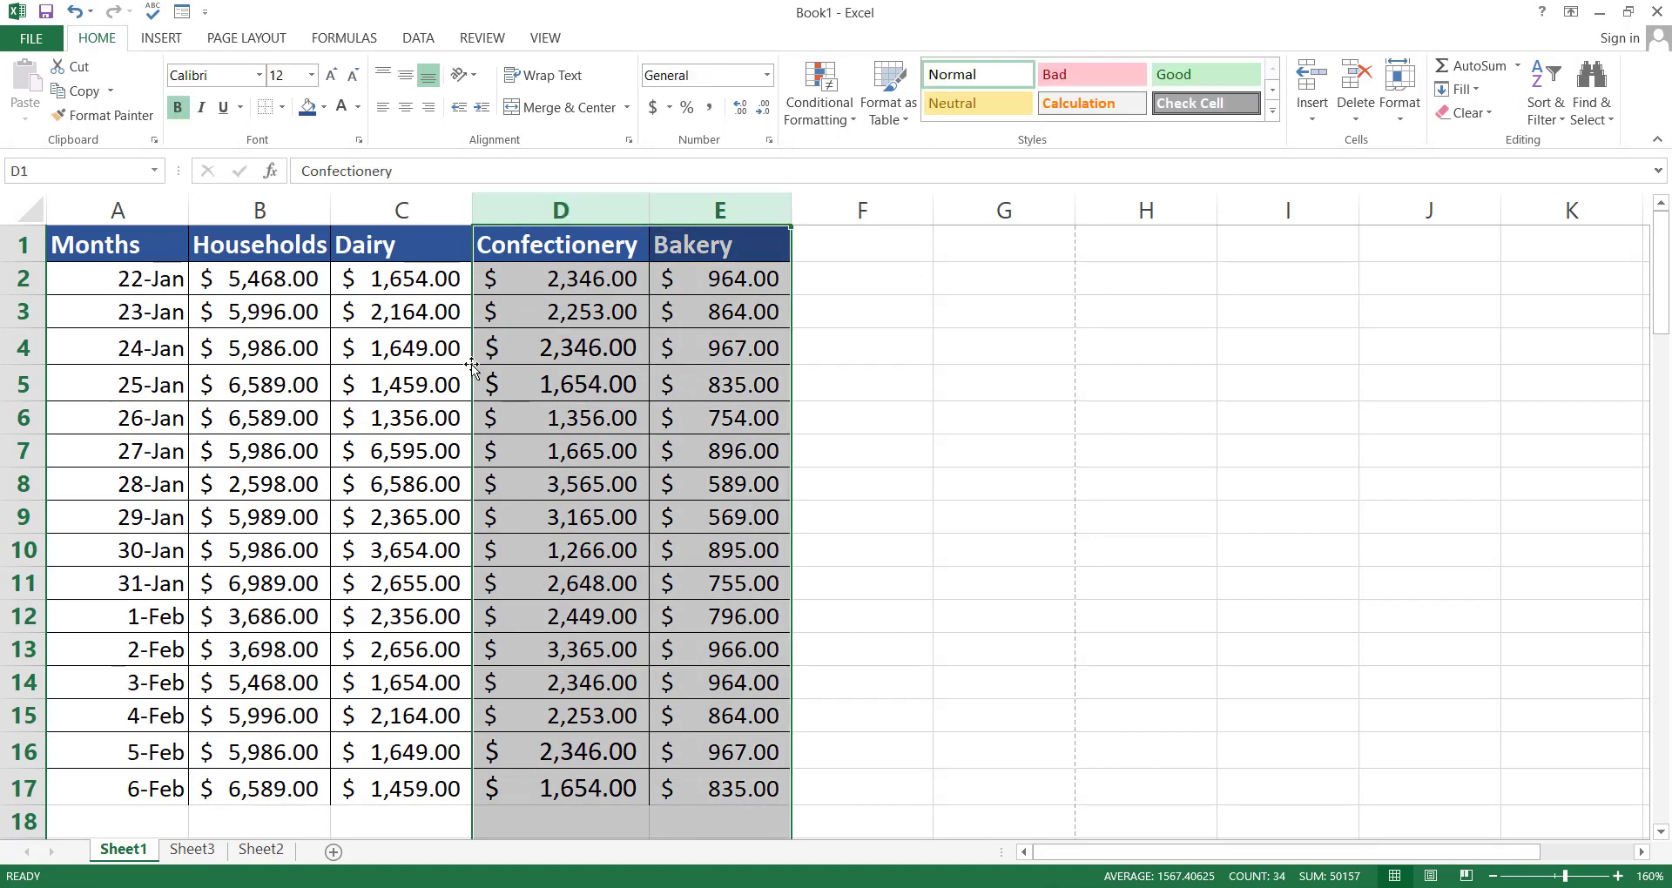
drag(471, 367, 222, 390)
click(557, 418)
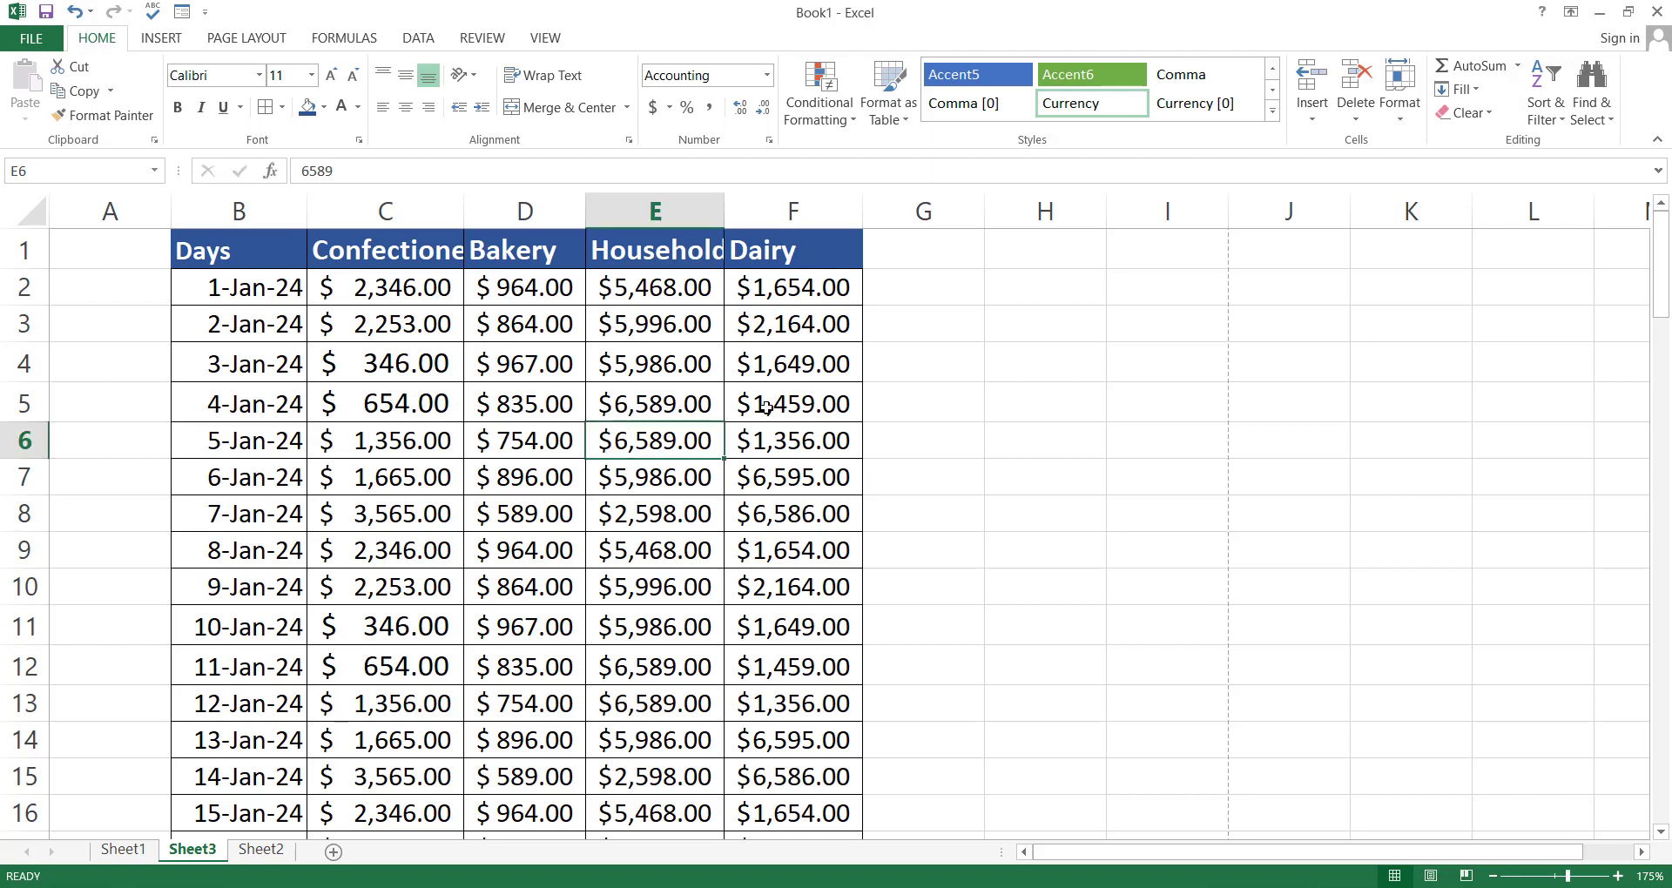
Step: Examine Sheet3's print preview and the page break lines on the worksheet
key(ctrl+p)
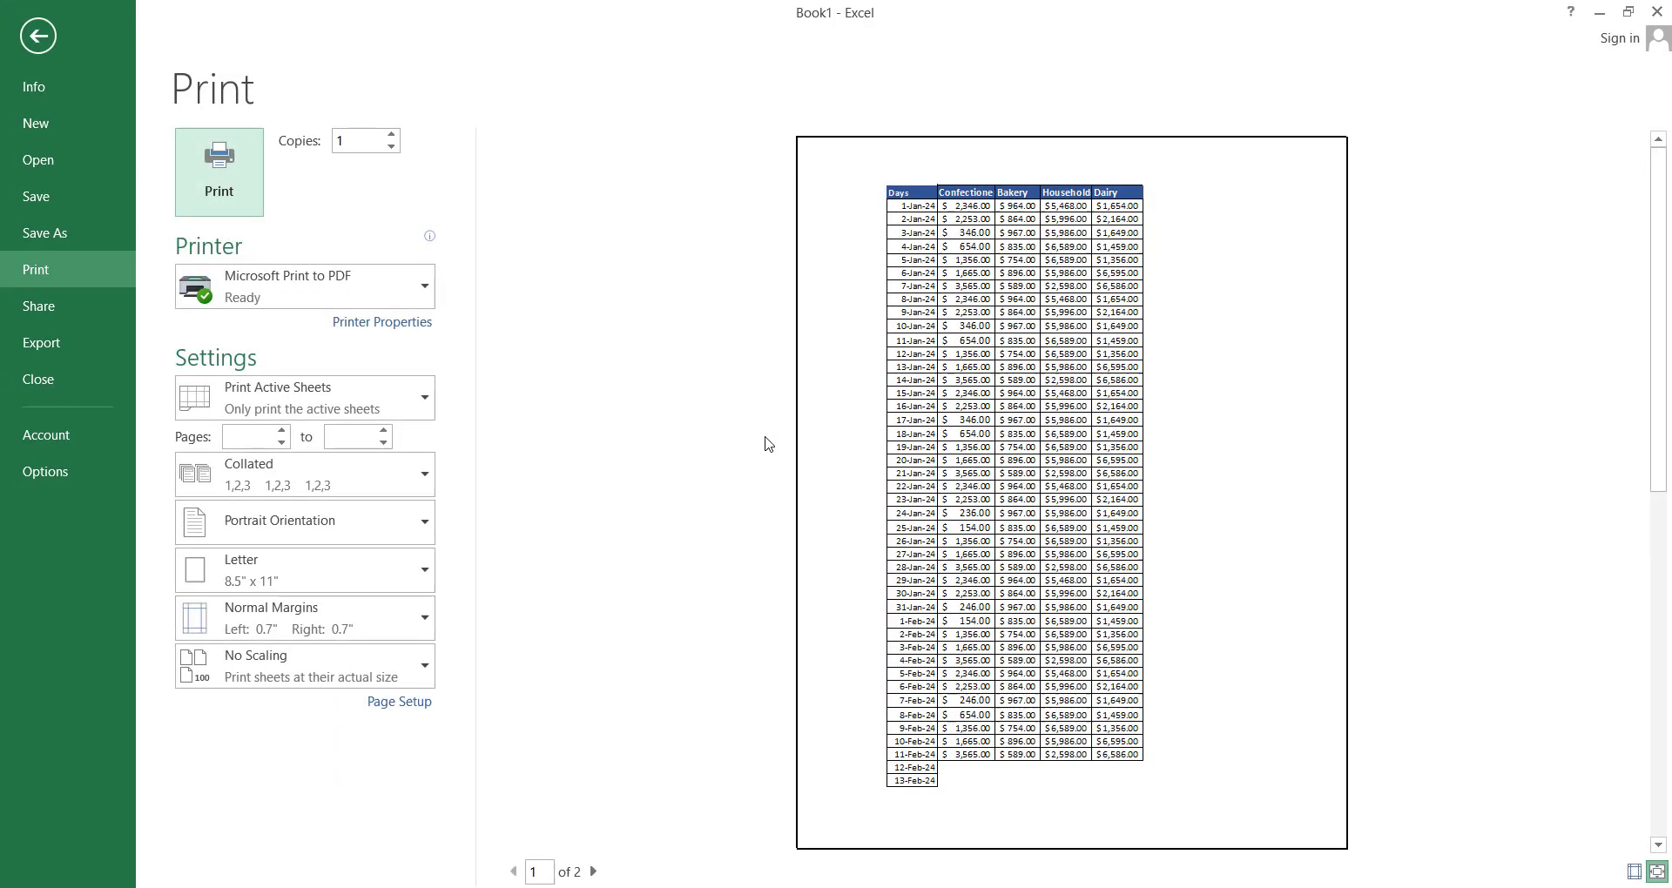
key(Escape)
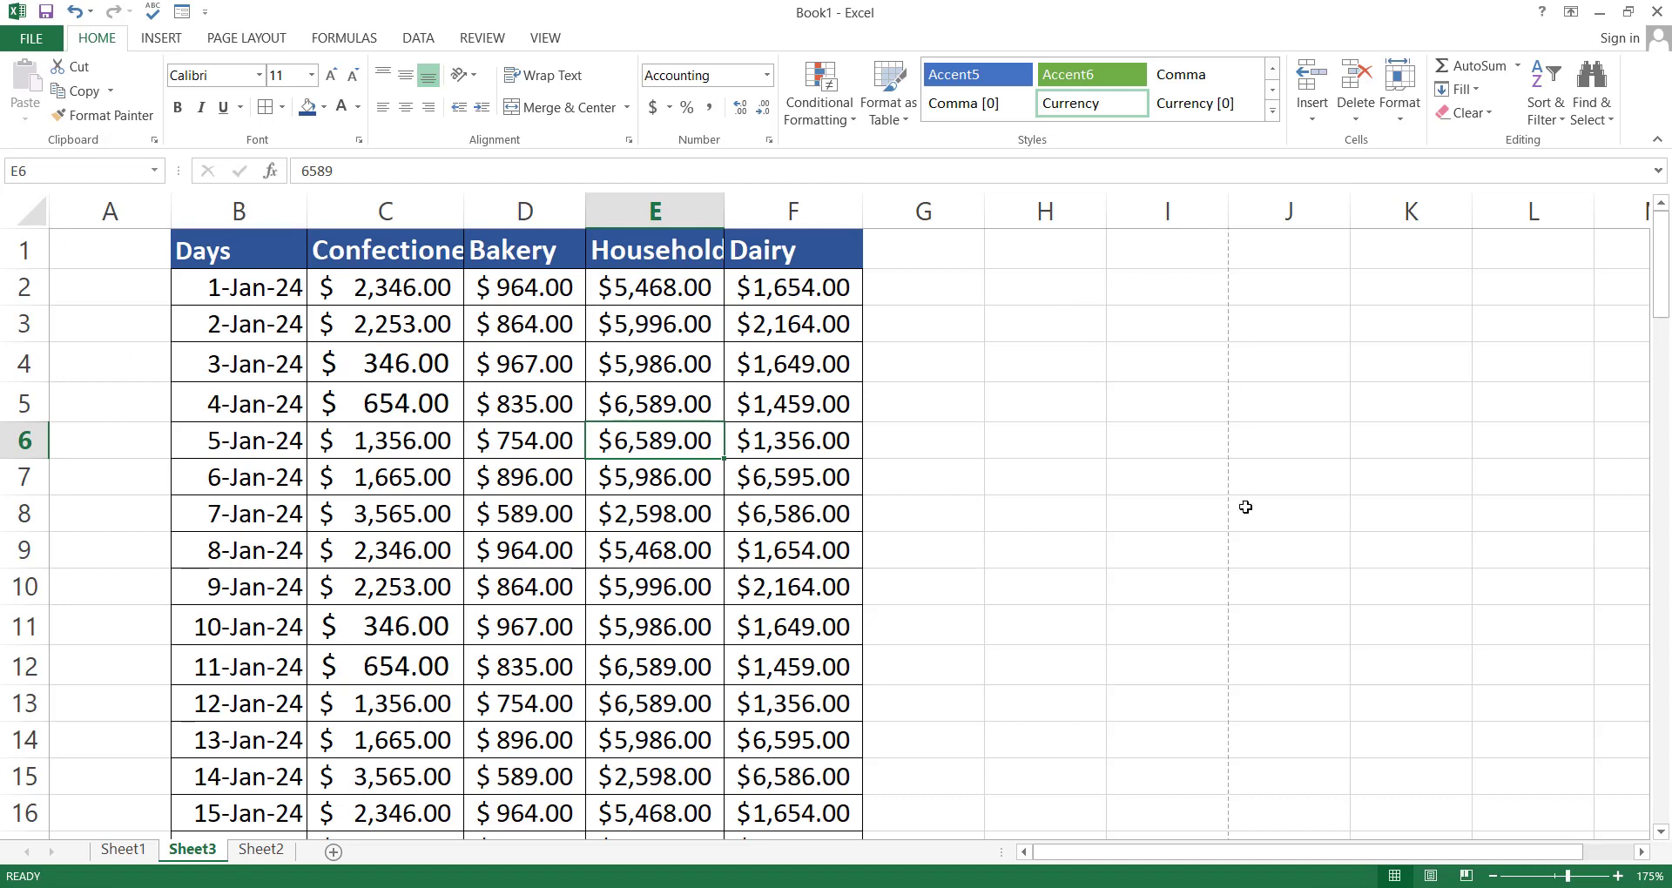
scroll(1214, 542, down, 7)
scroll(1210, 541, up, 4)
scroll(1211, 541, up, 3)
Step: Turn off the display of page breaks for Sheet3 in the advanced Excel options
click(31, 38)
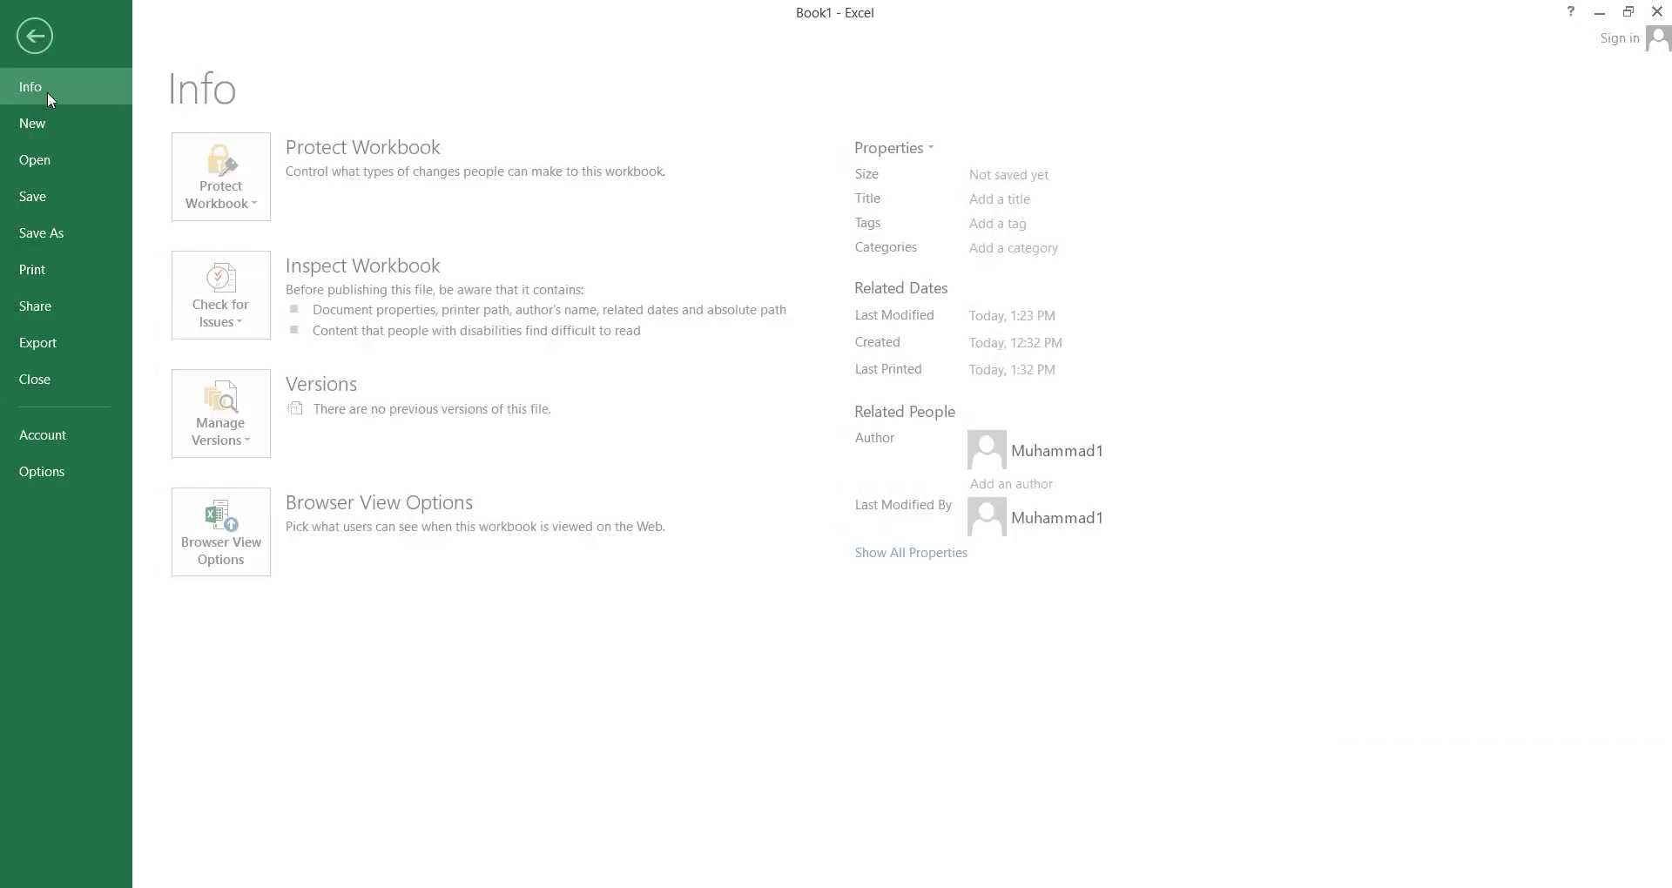
click(64, 470)
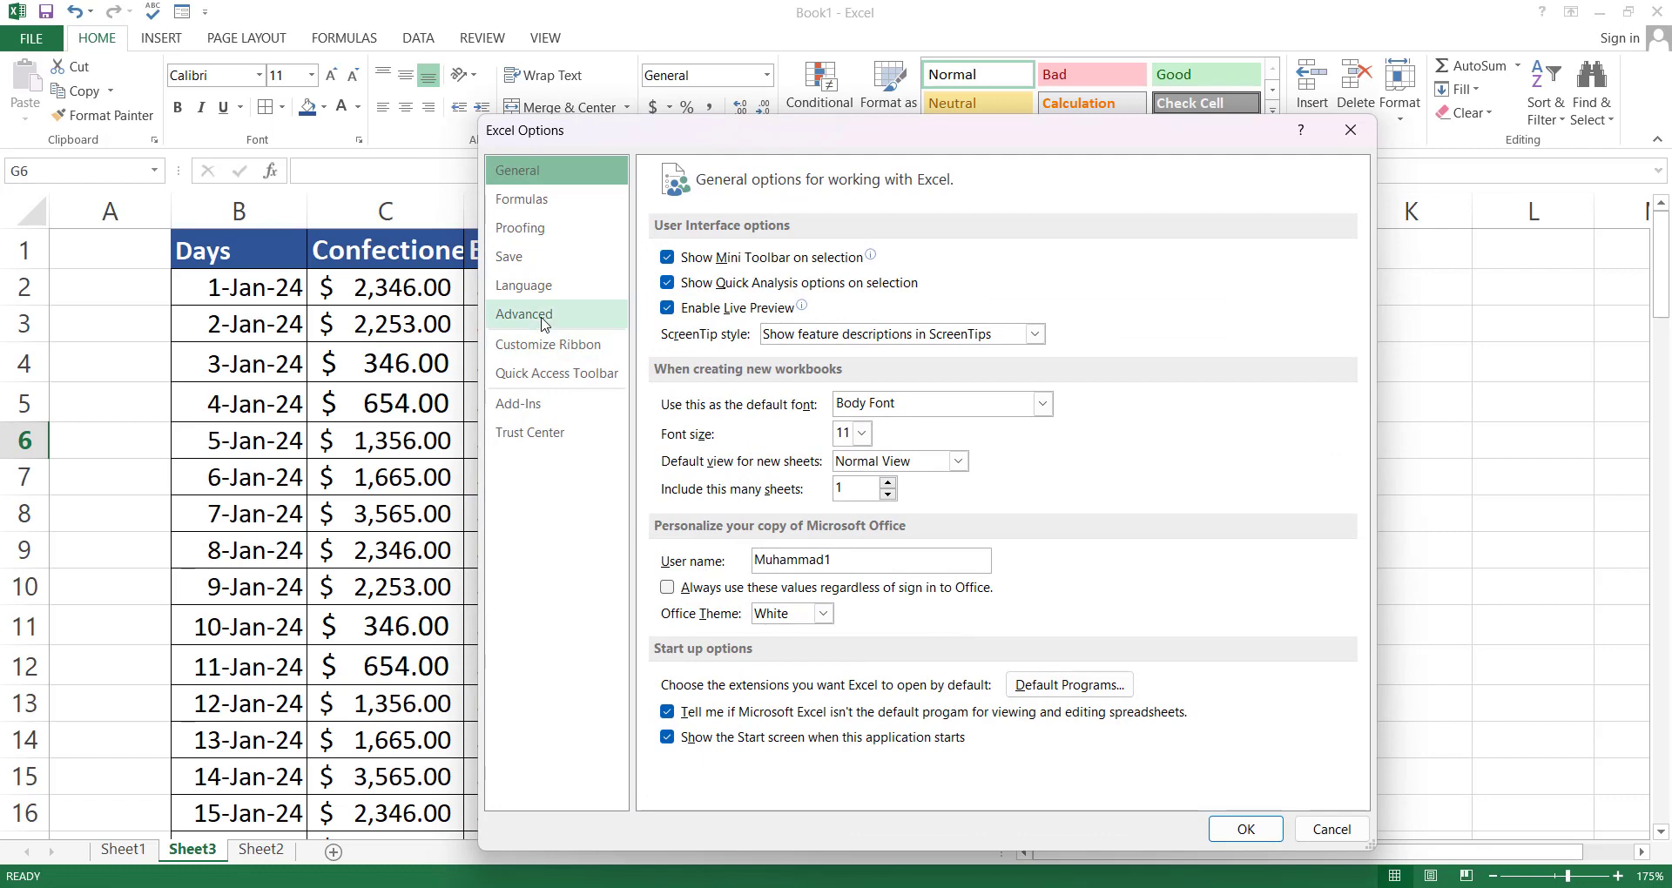
click(543, 317)
scroll(766, 629, down, 5)
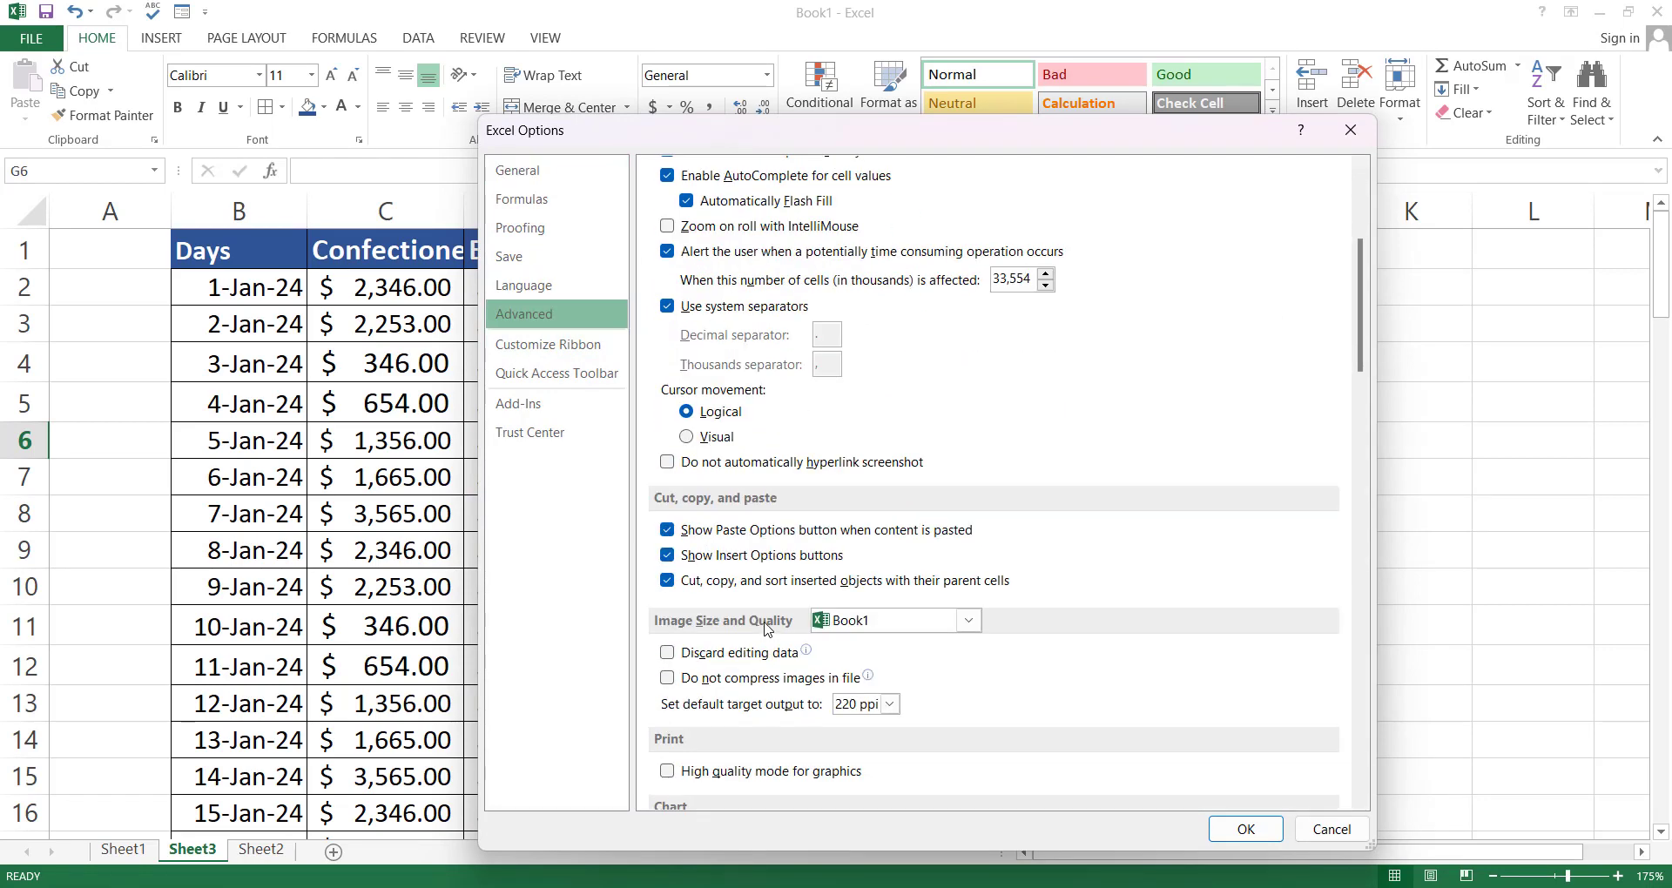
scroll(766, 628, down, 5)
scroll(766, 629, down, 2)
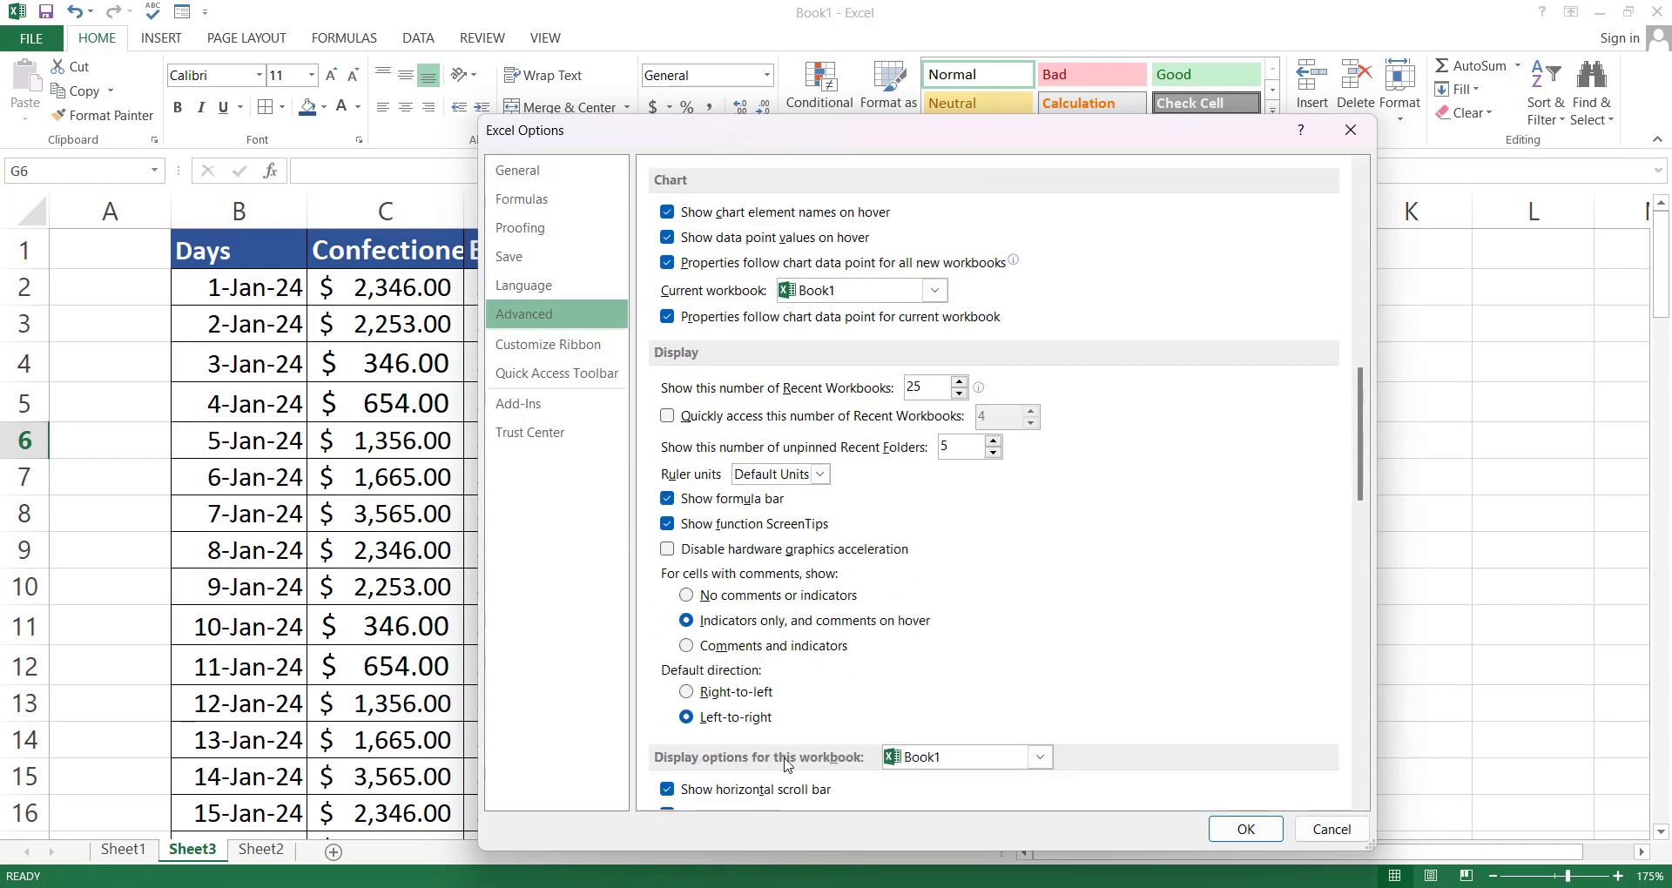
scroll(788, 764, down, 3)
scroll(789, 649, down, 4)
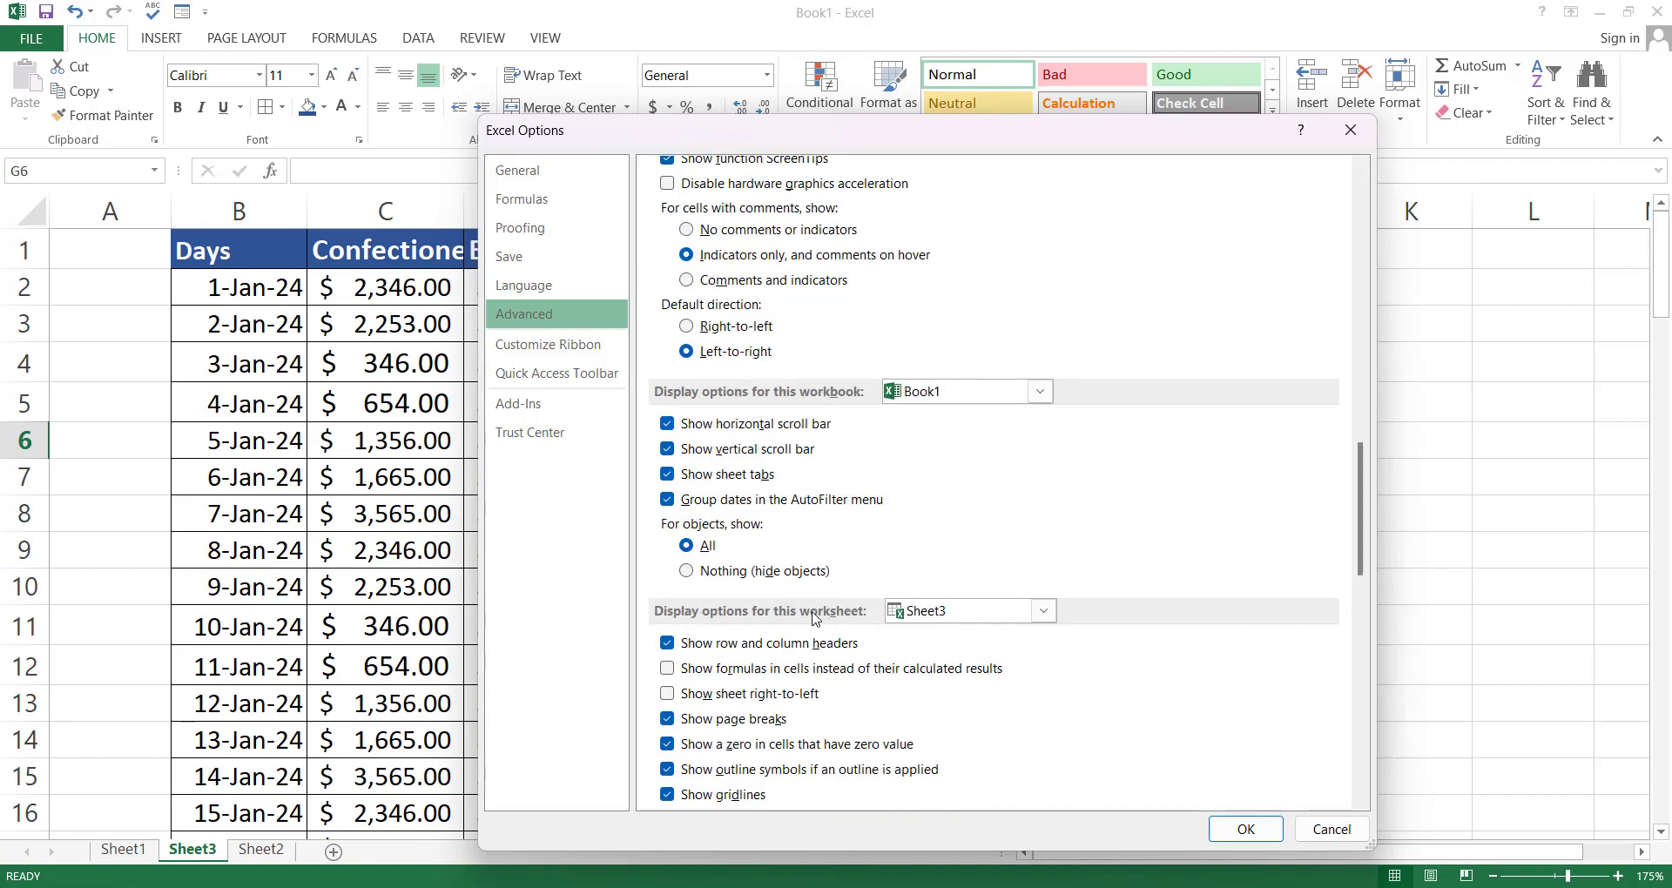
click(670, 719)
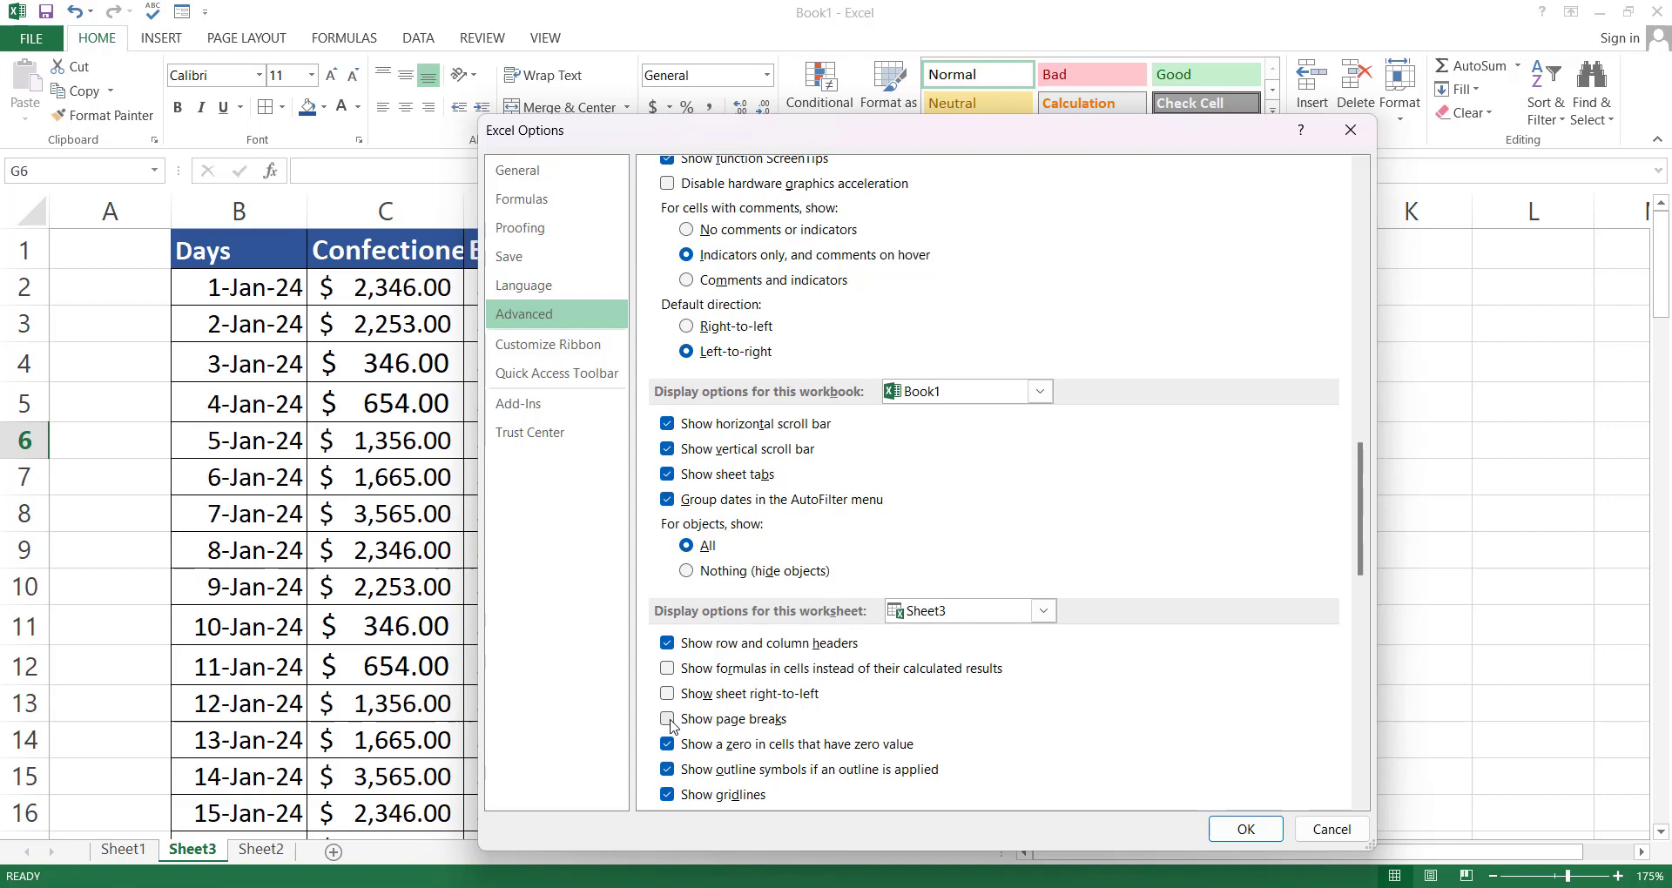
click(1242, 830)
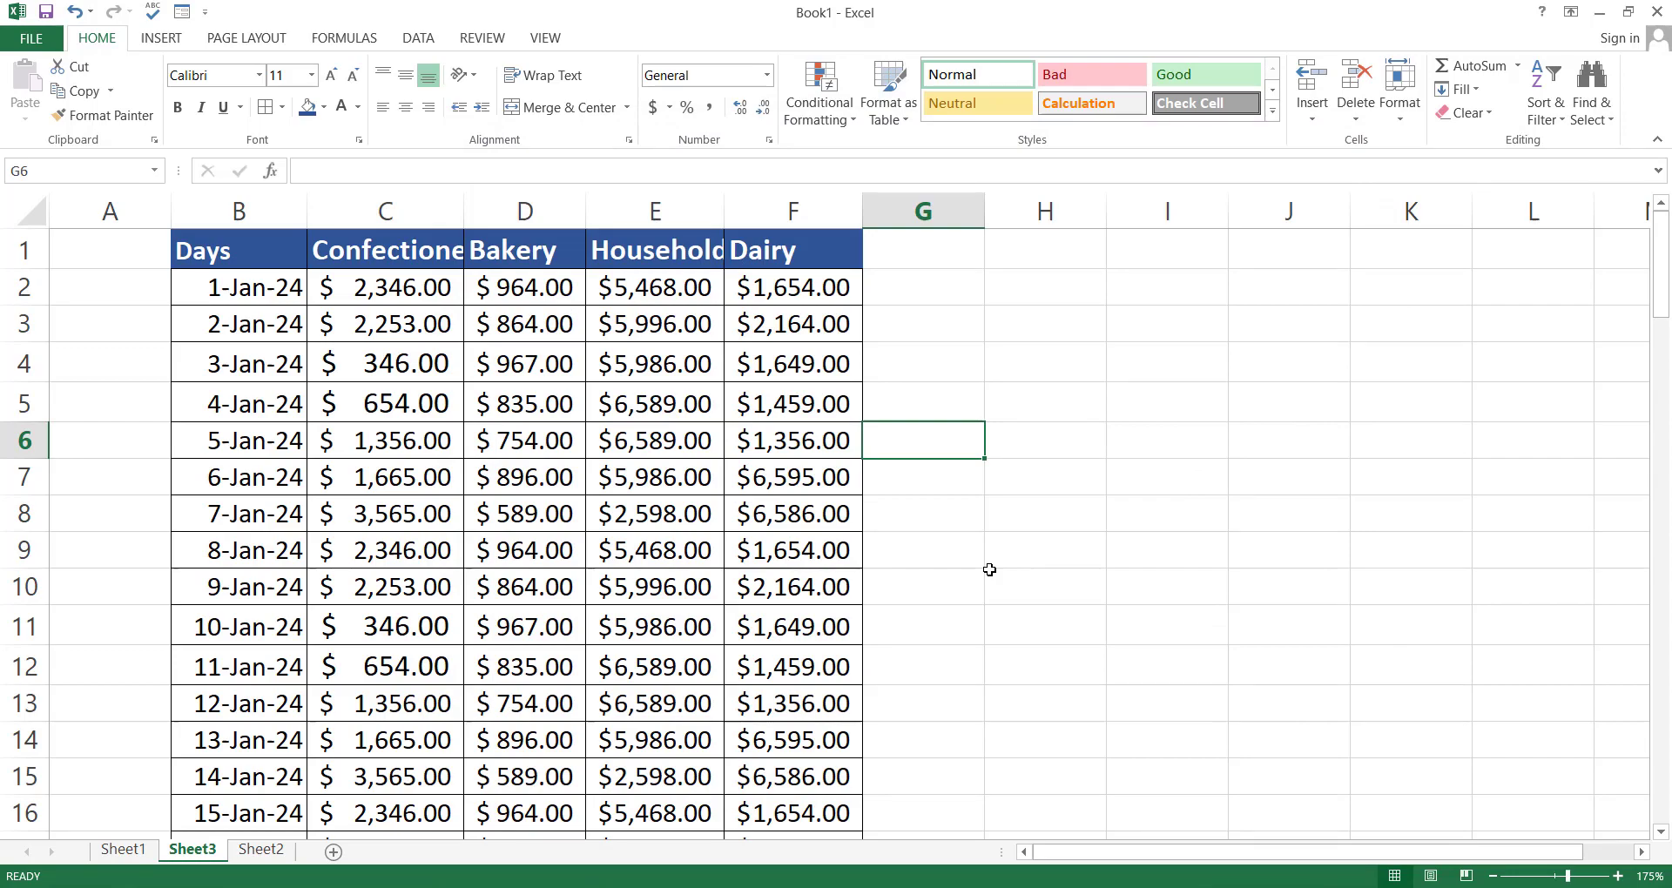
Step: Enter 1 in F2 on Sheet1 and fill the series down to 7 in F8
key(ctrl+Page_Up)
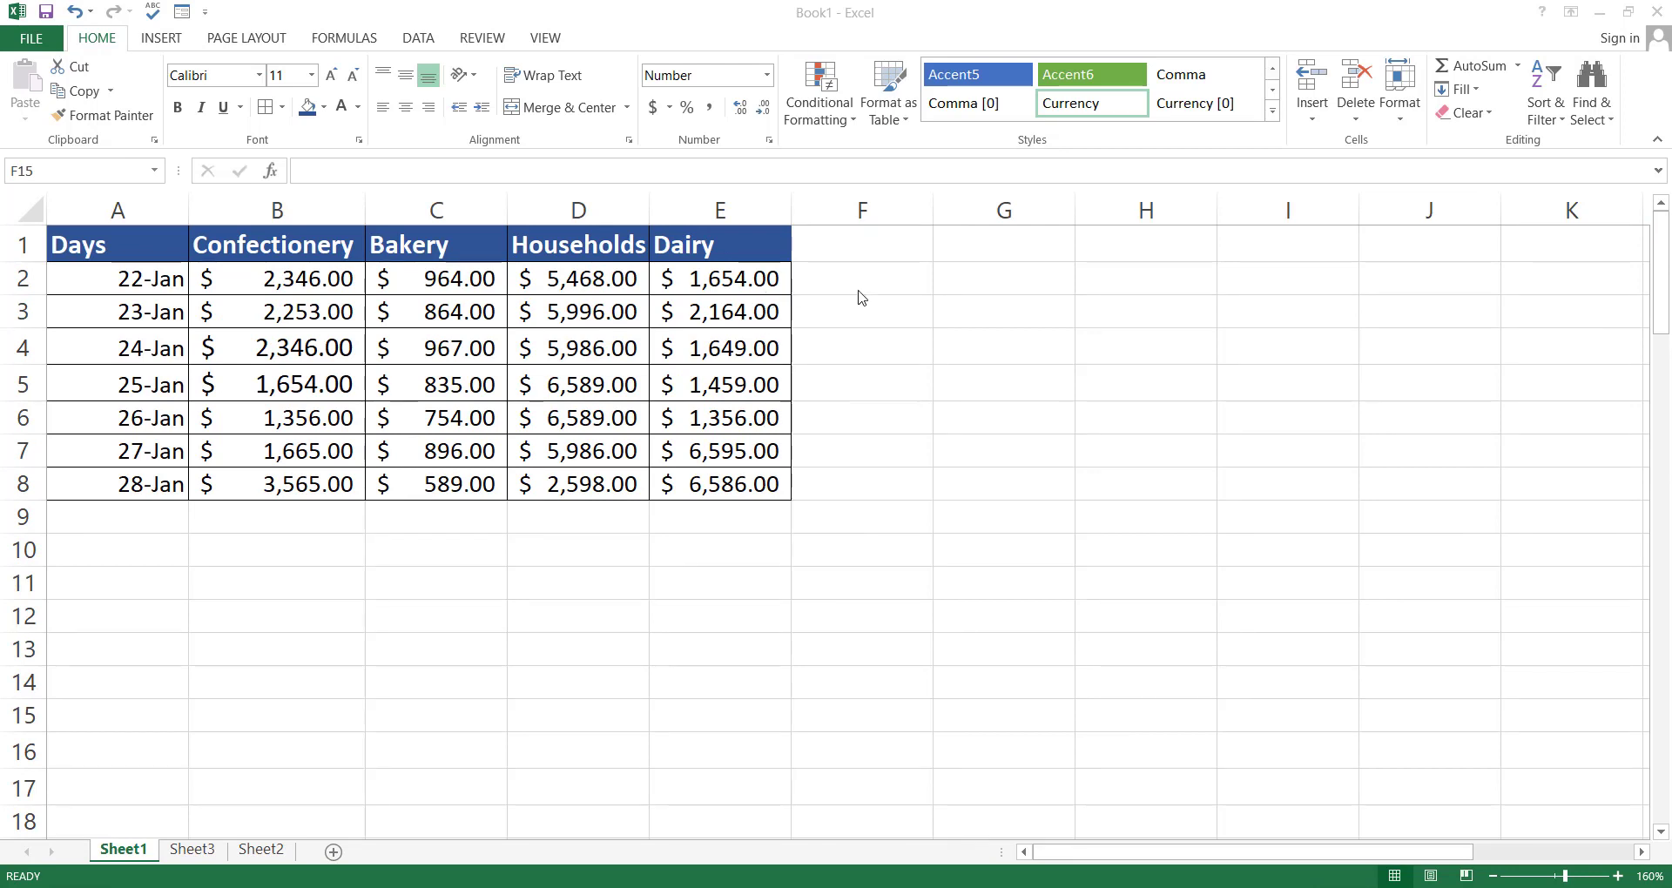
click(896, 282)
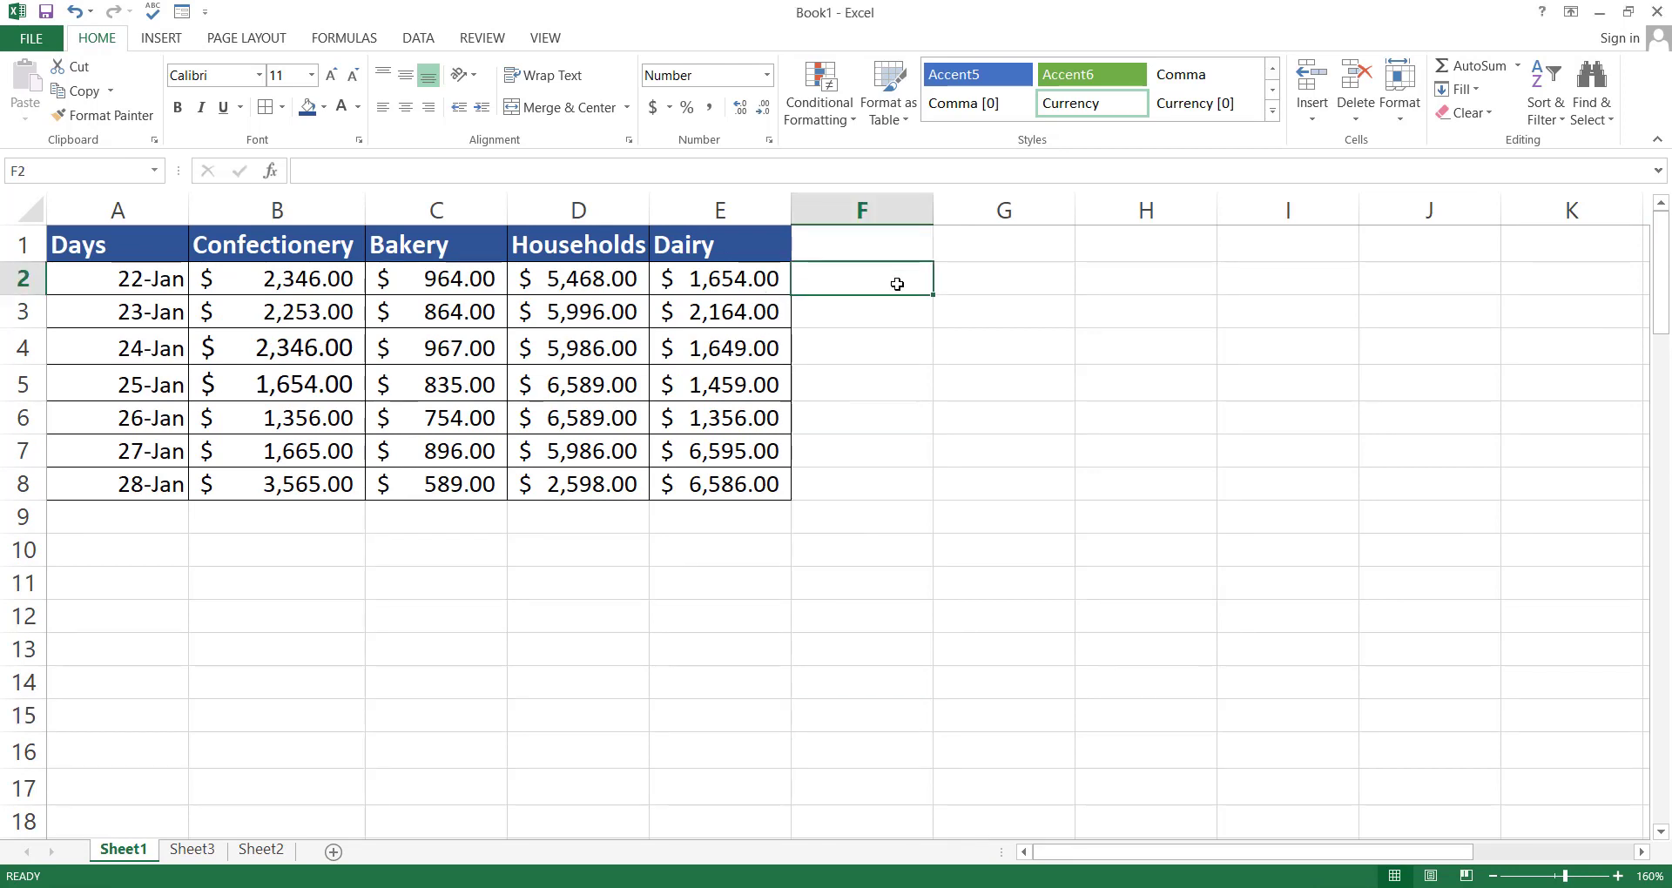
text(1)
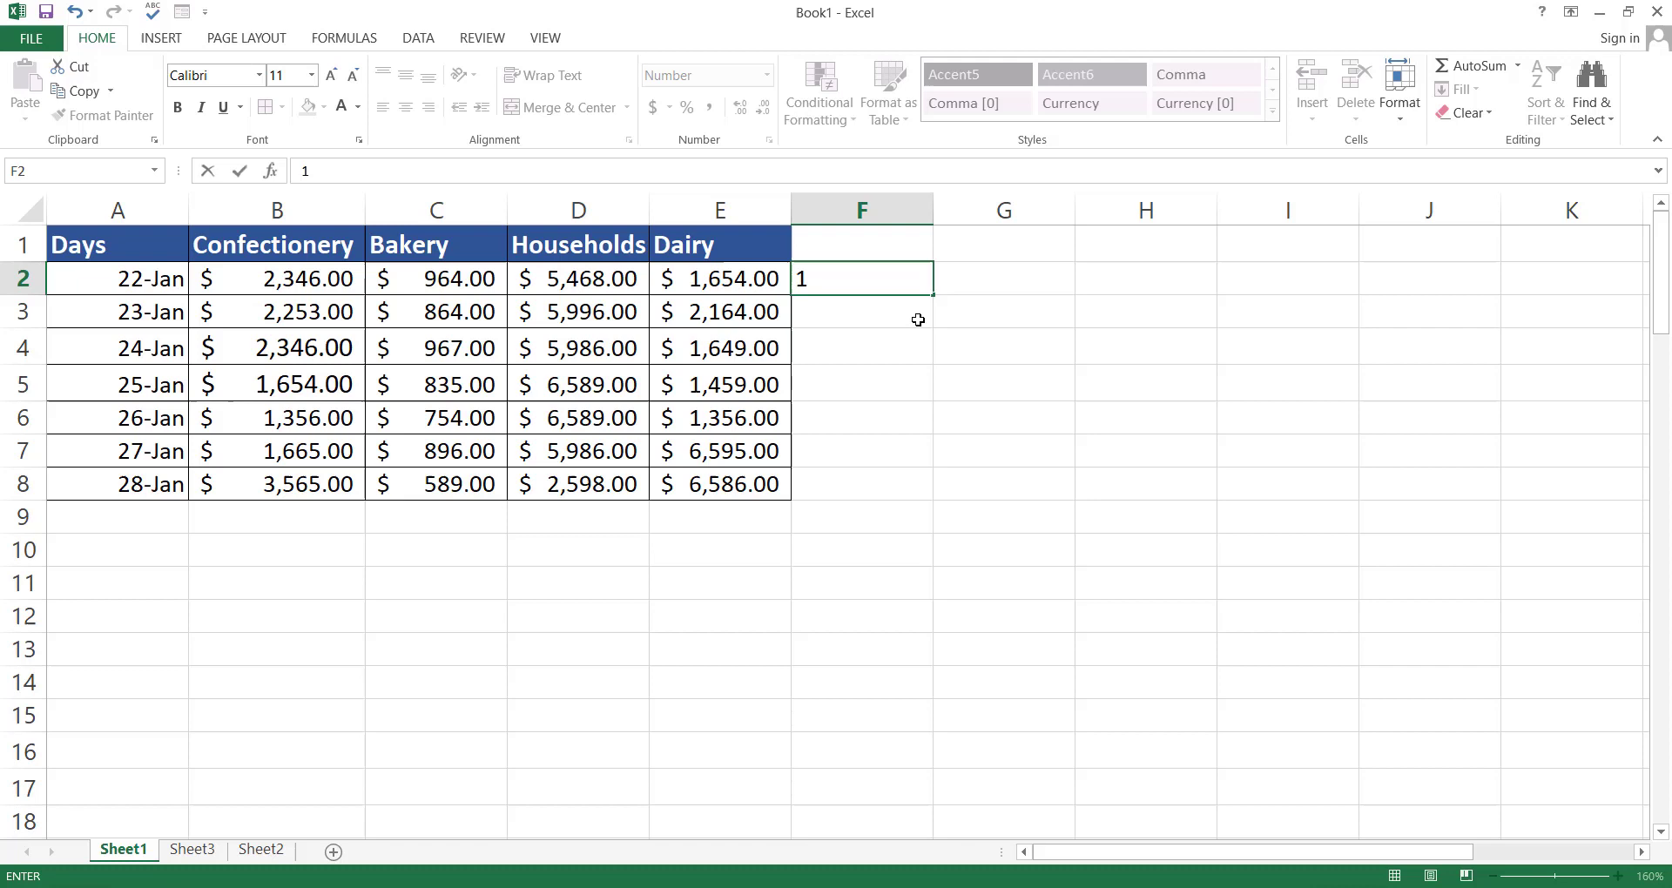
drag(933, 295, 932, 485)
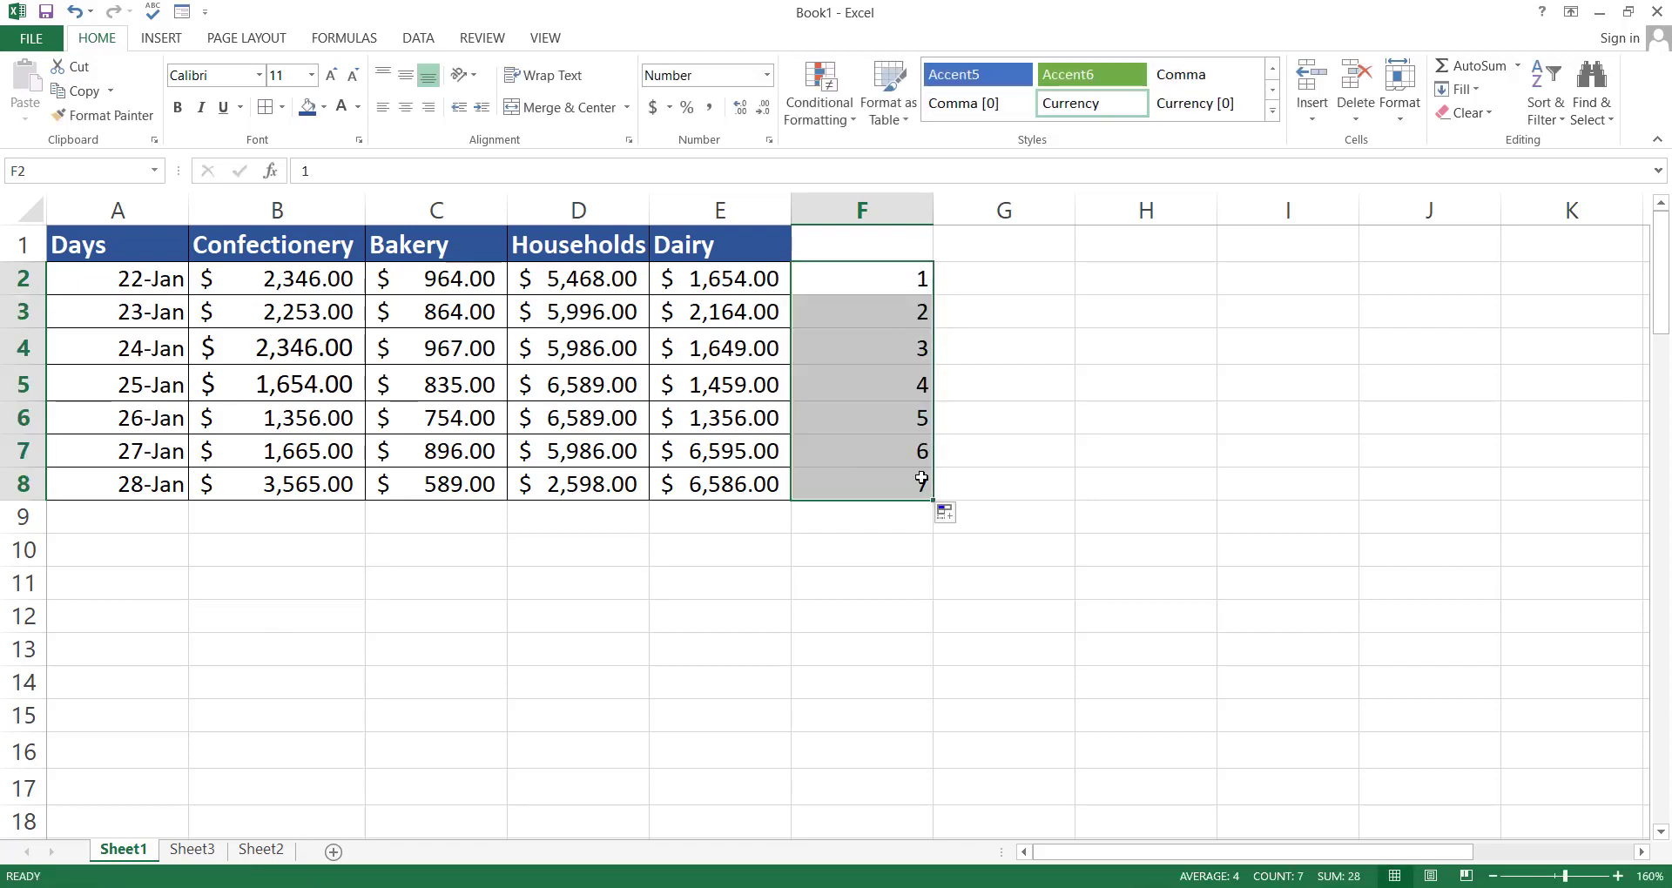
click(951, 463)
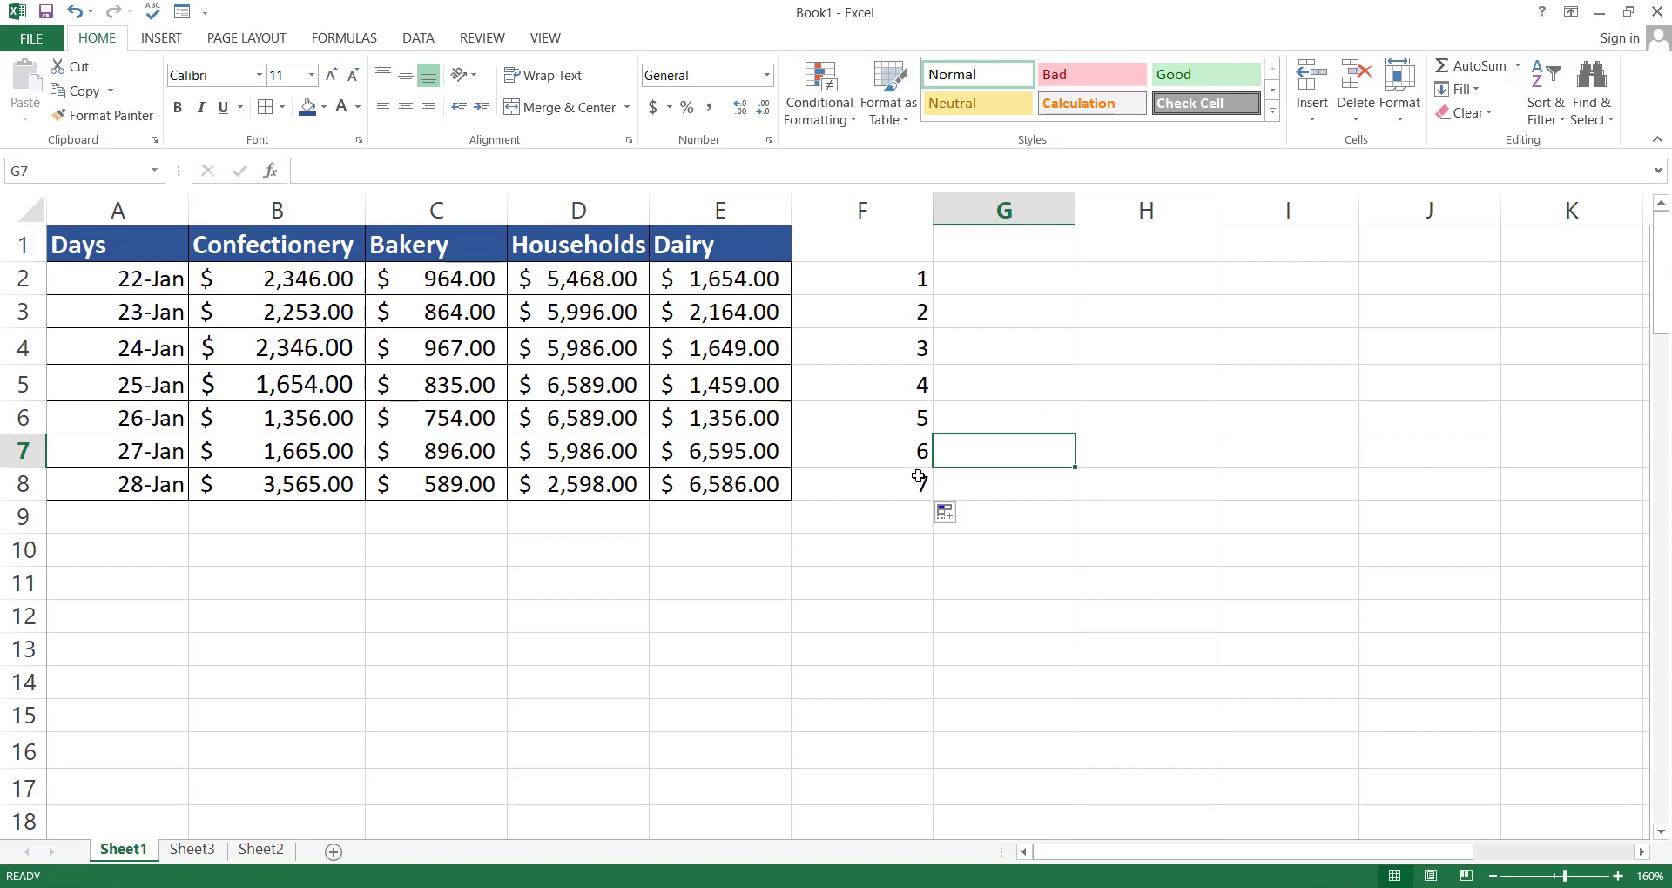
Step: Copy the numbers in F2:F8 and paste them directly below, starting at F9
drag(923, 288, 922, 481)
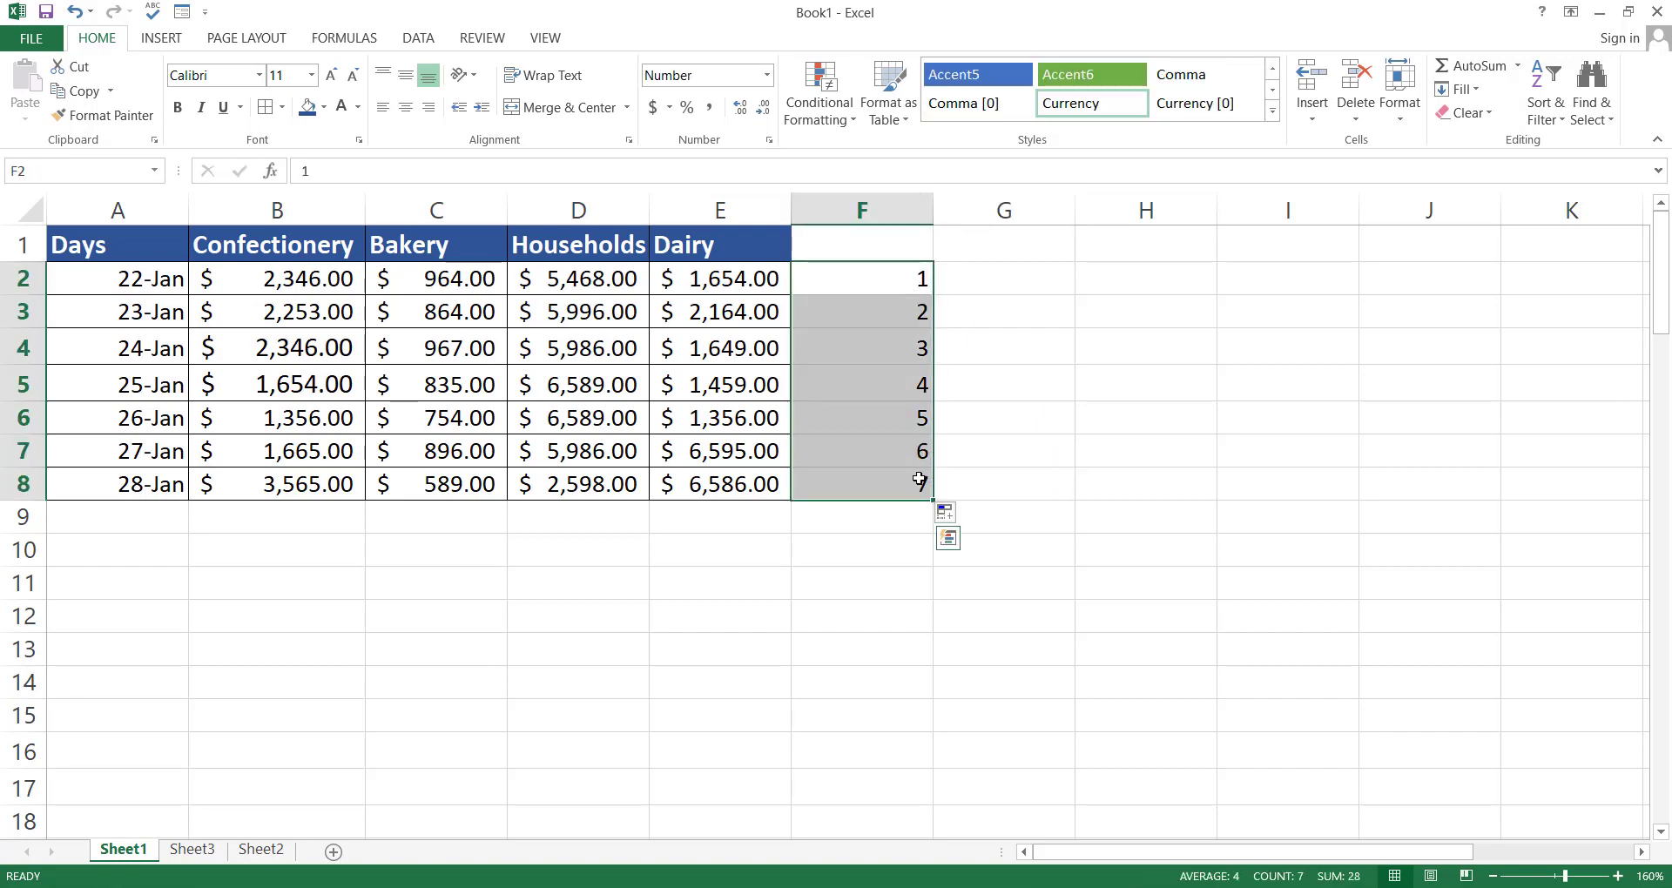
key(ctrl+c)
click(904, 514)
key(ctrl+v)
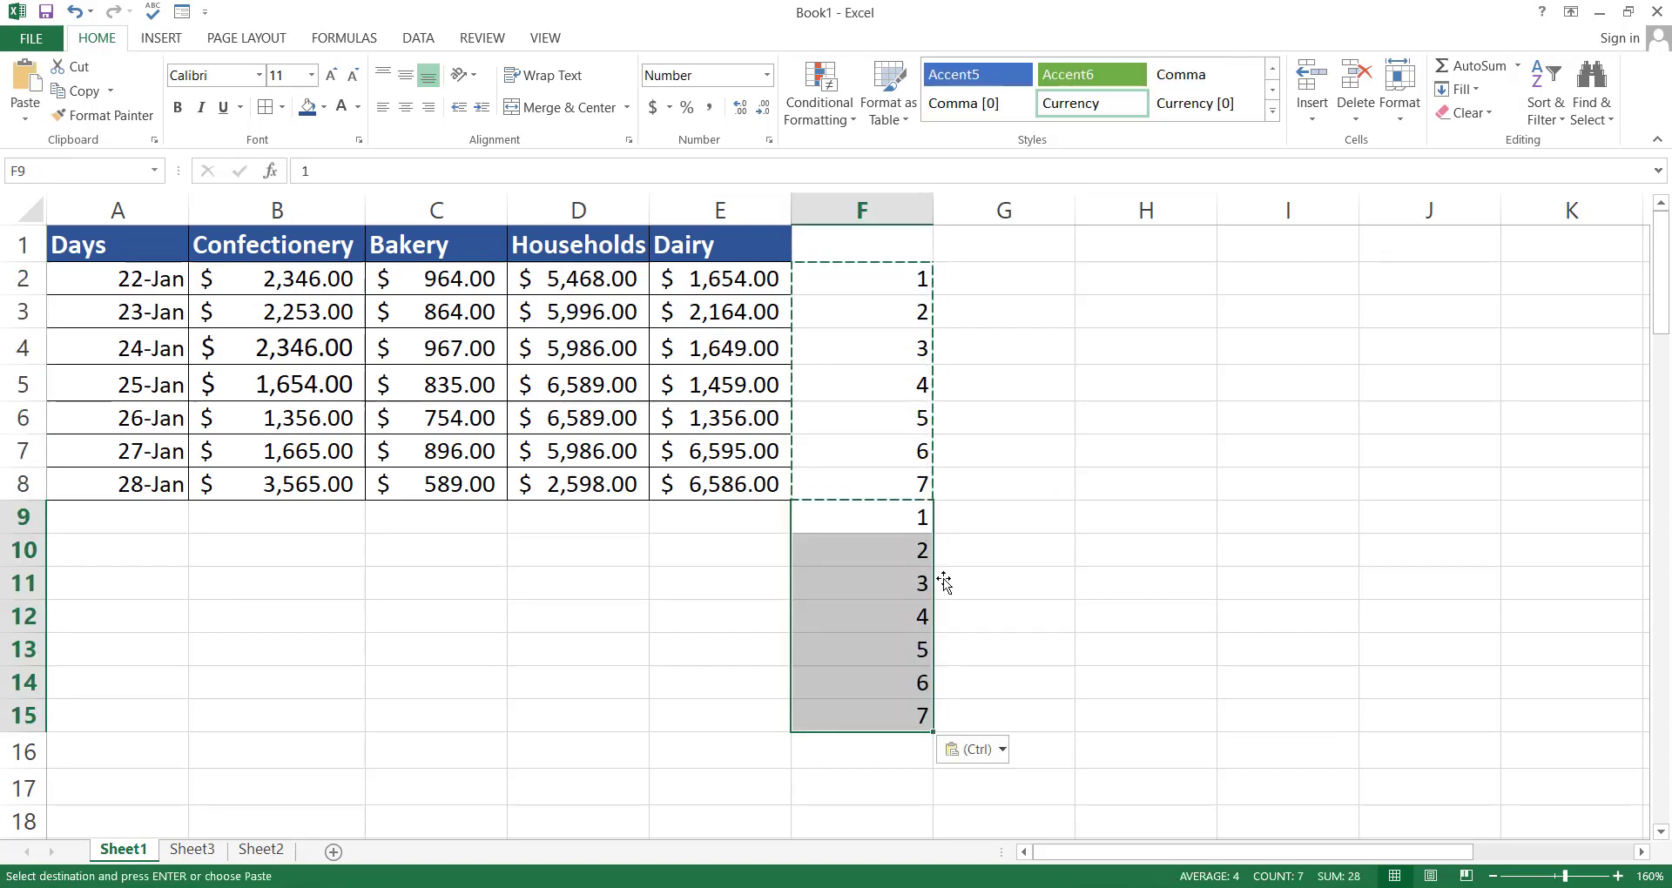
Step: Add filters to header row 1 and sort column F from smallest to largest
click(24, 245)
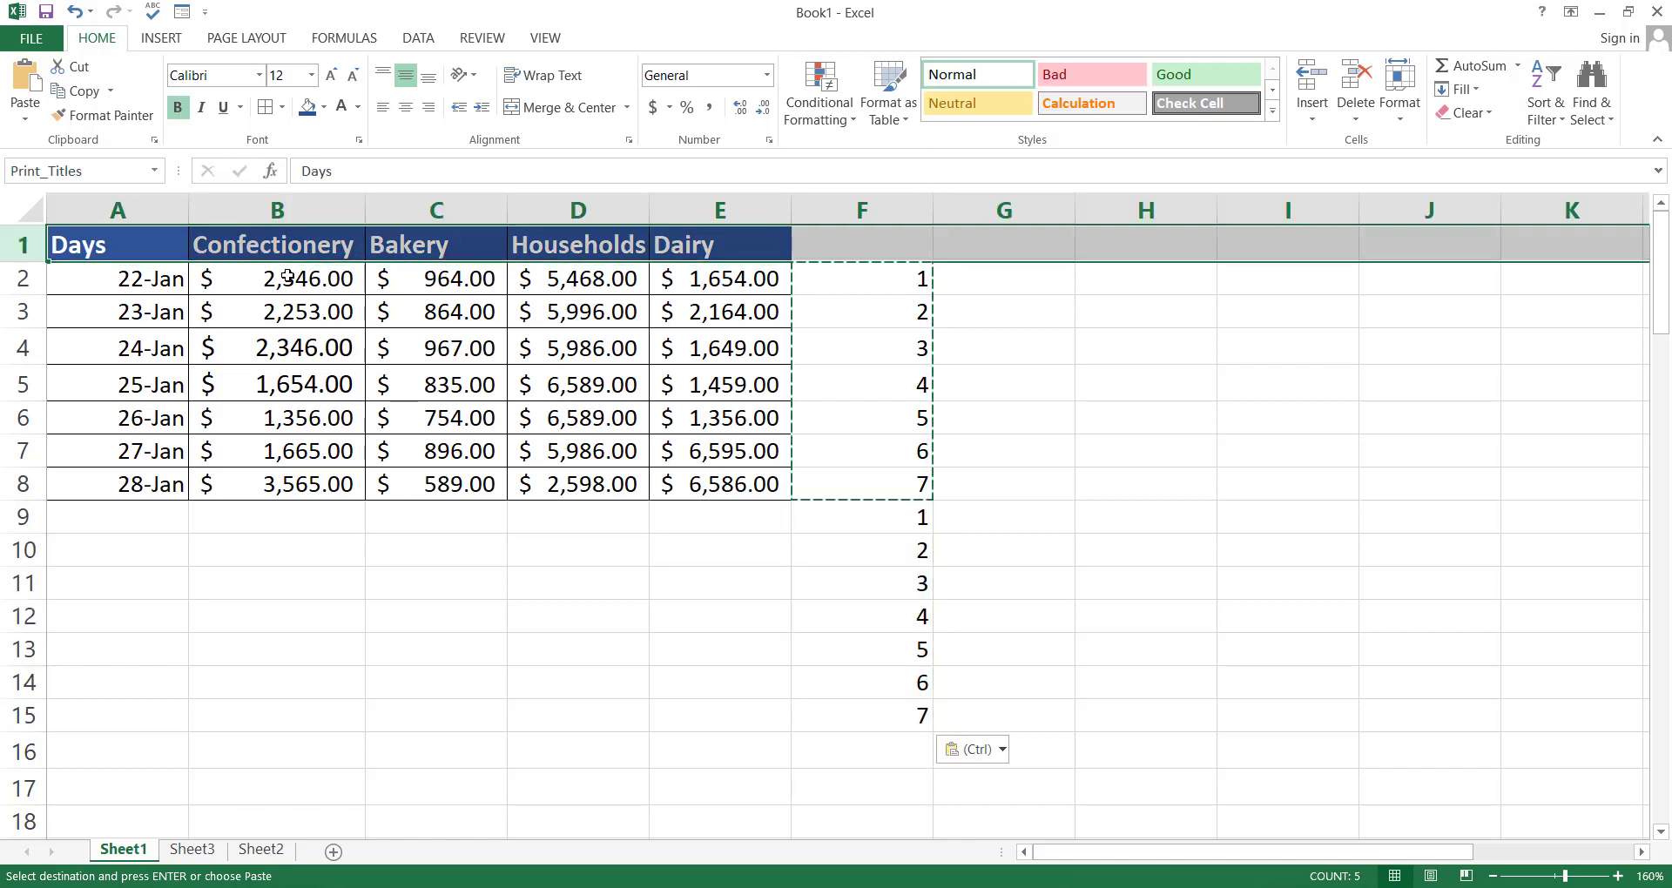
key(ctrl+shift+l)
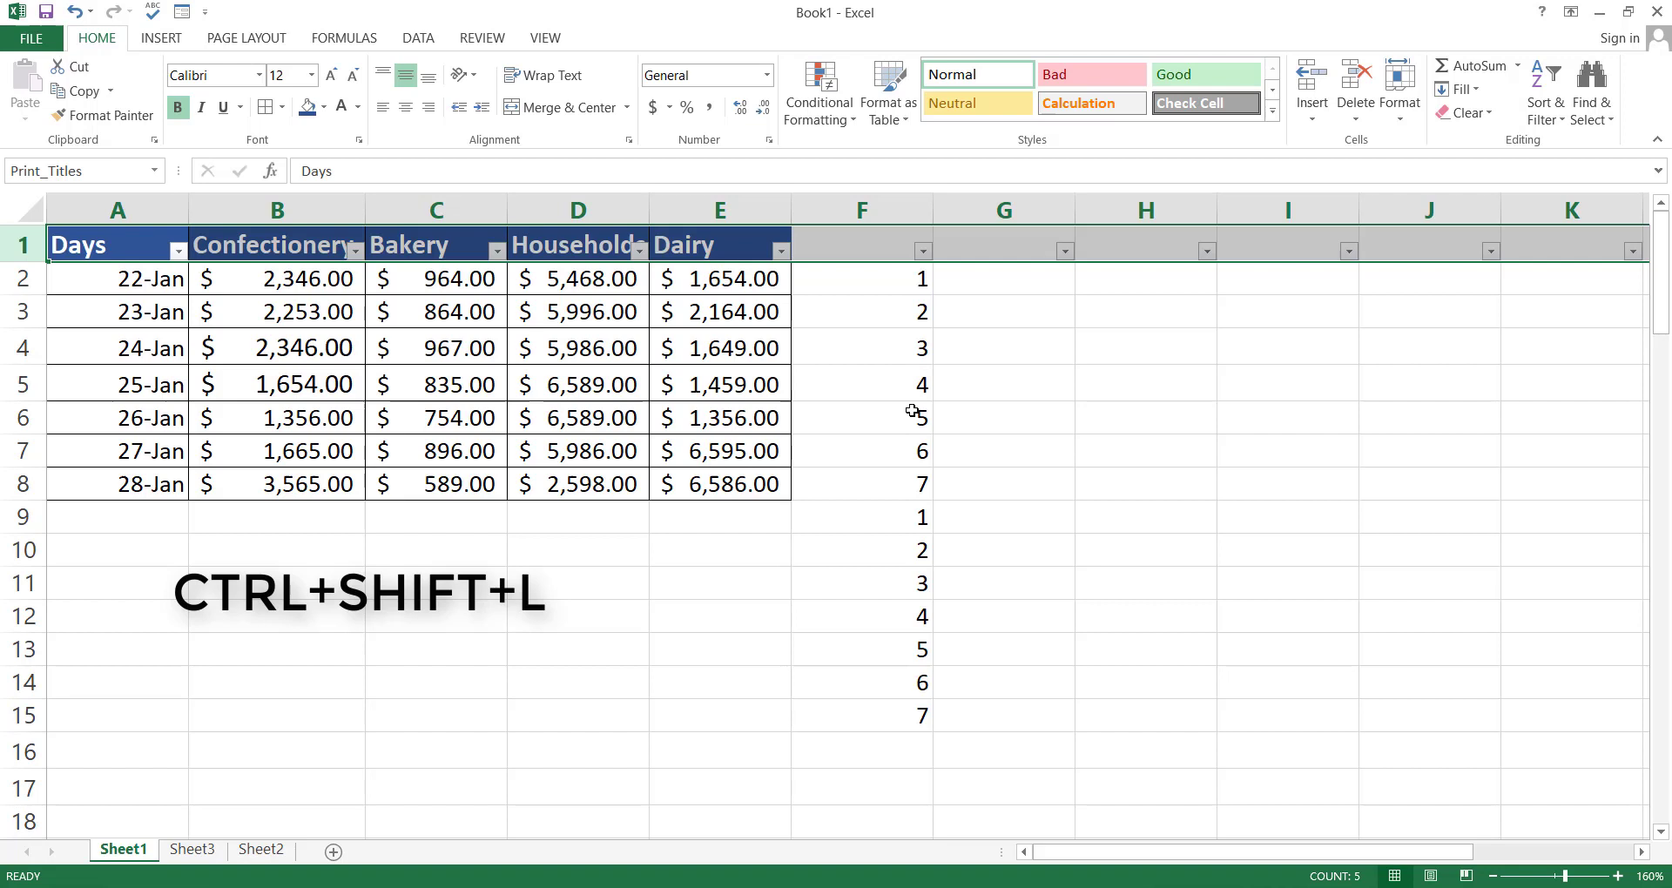
click(945, 349)
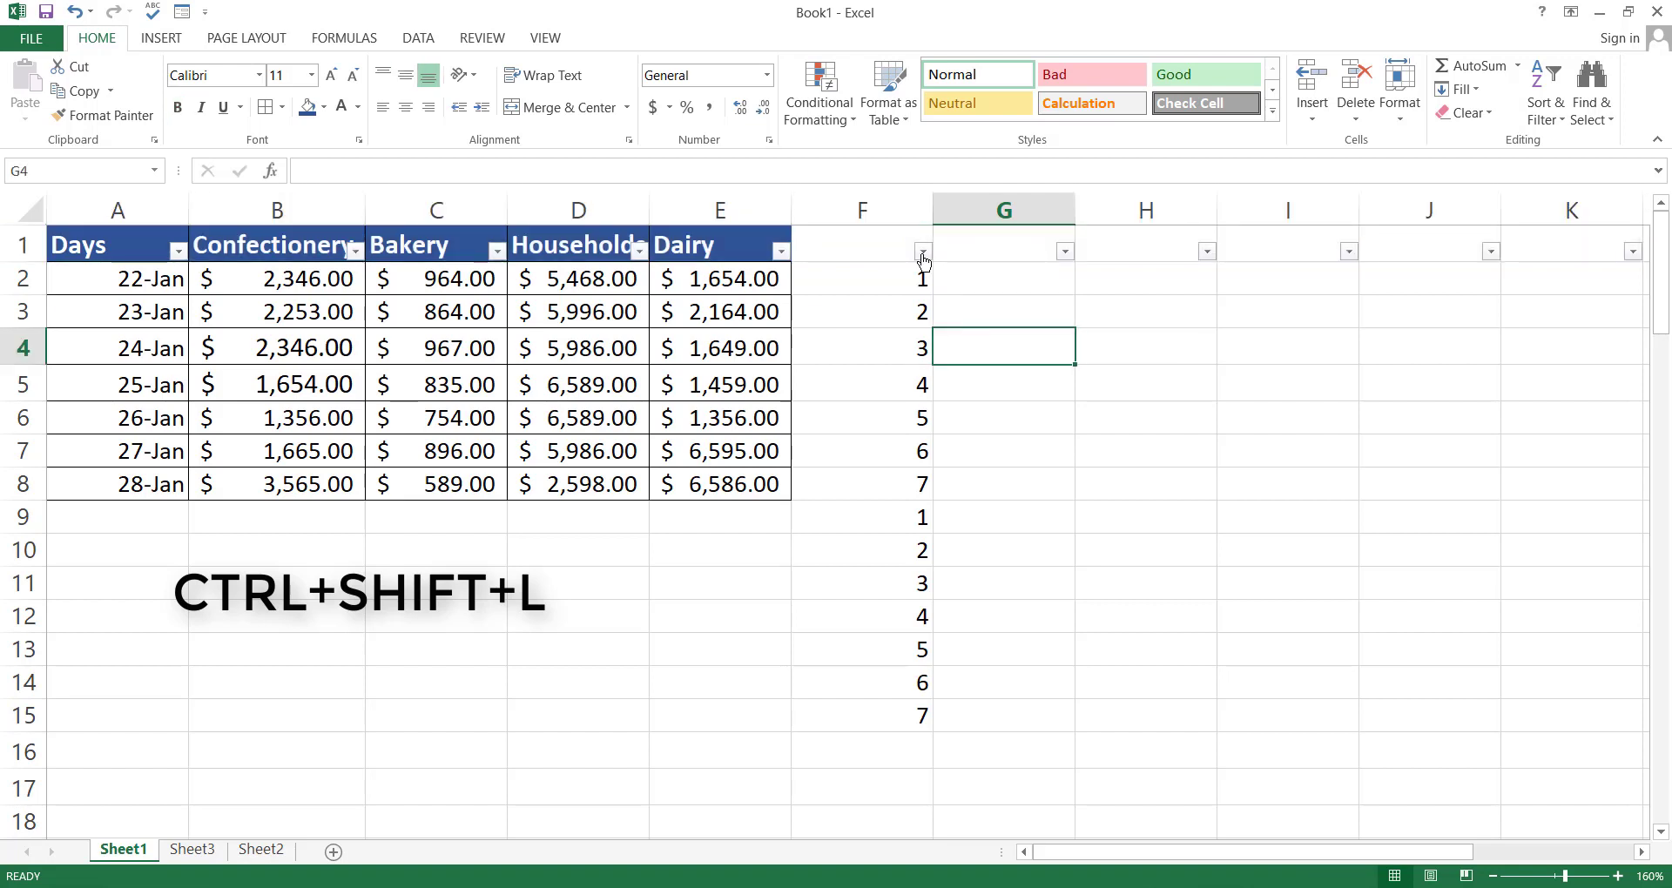
click(922, 252)
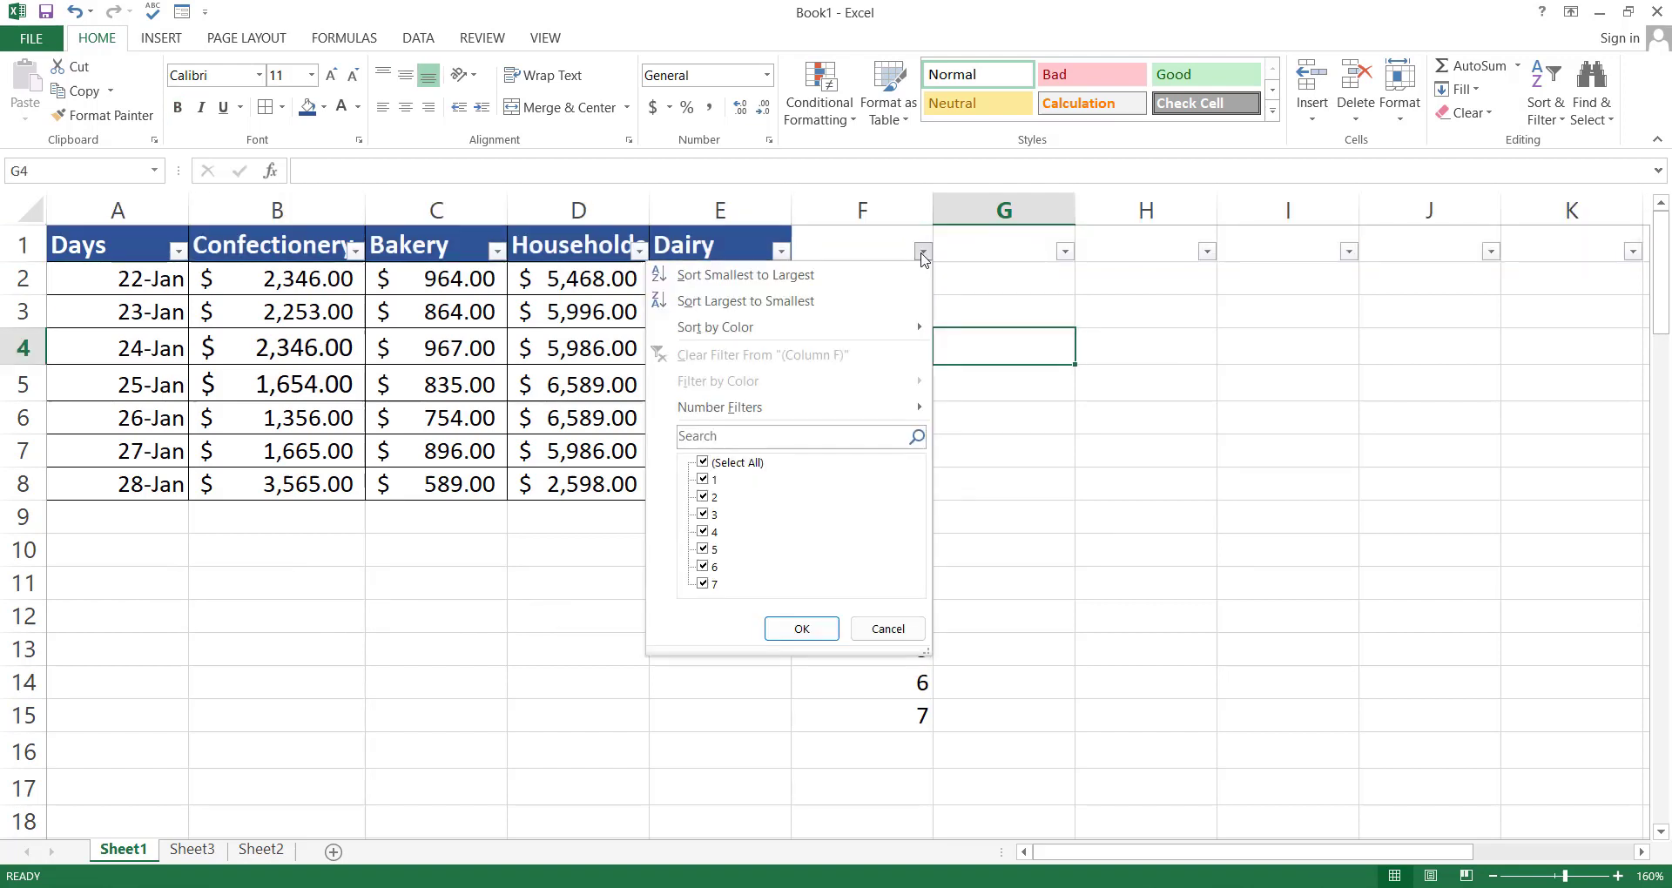
click(794, 276)
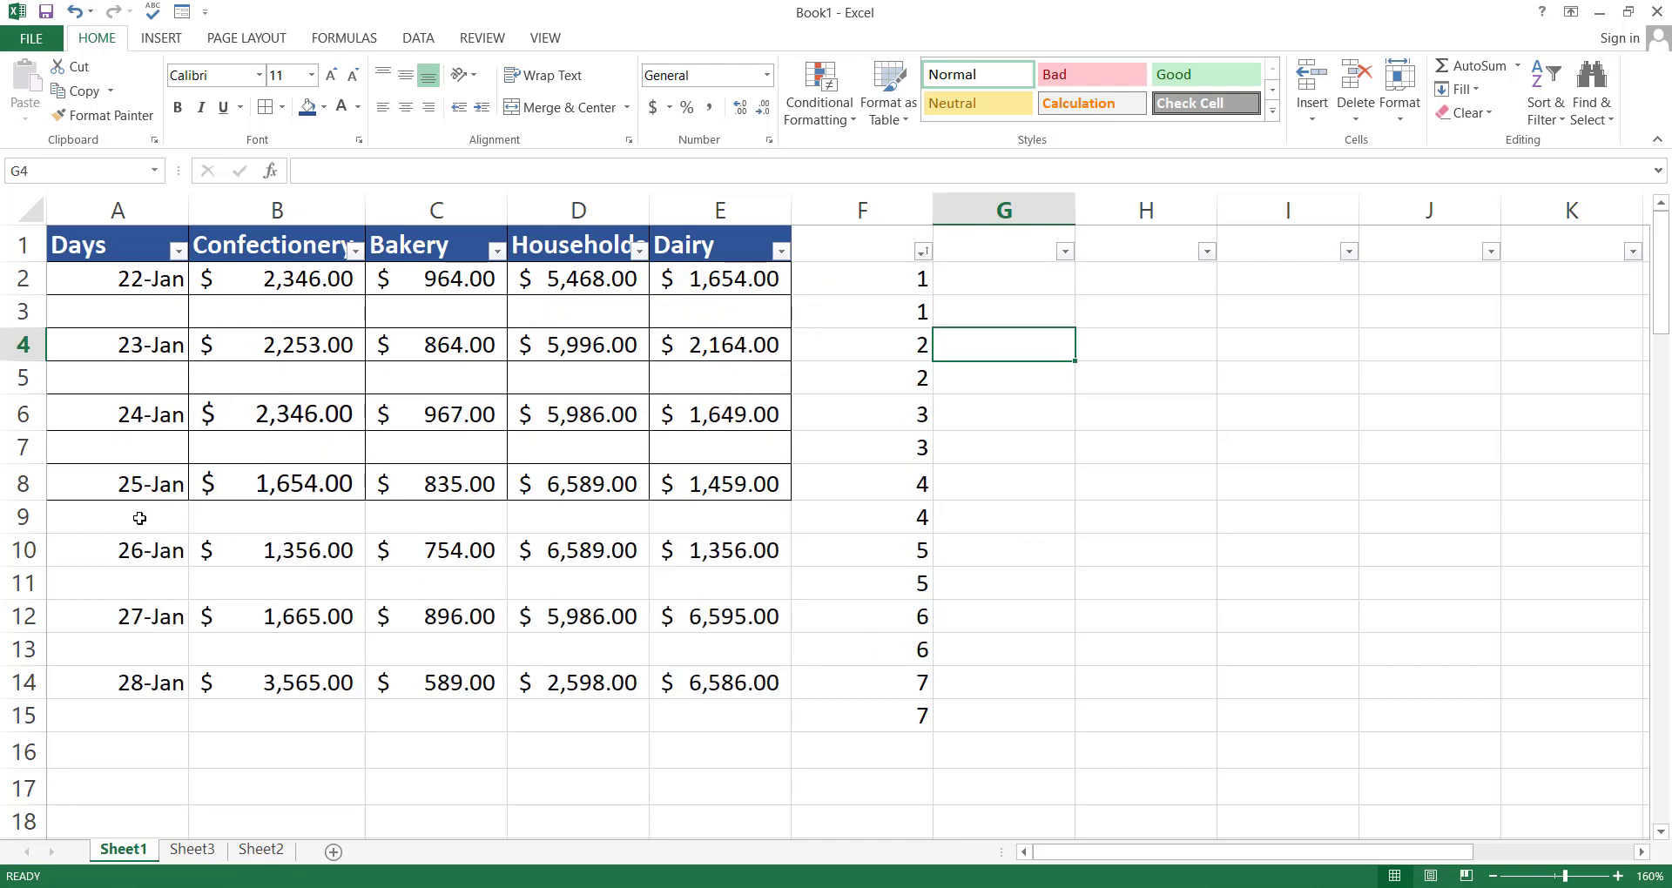
Step: Apply cell borders to the unbordered table rows in A9:E14
drag(140, 518, 769, 684)
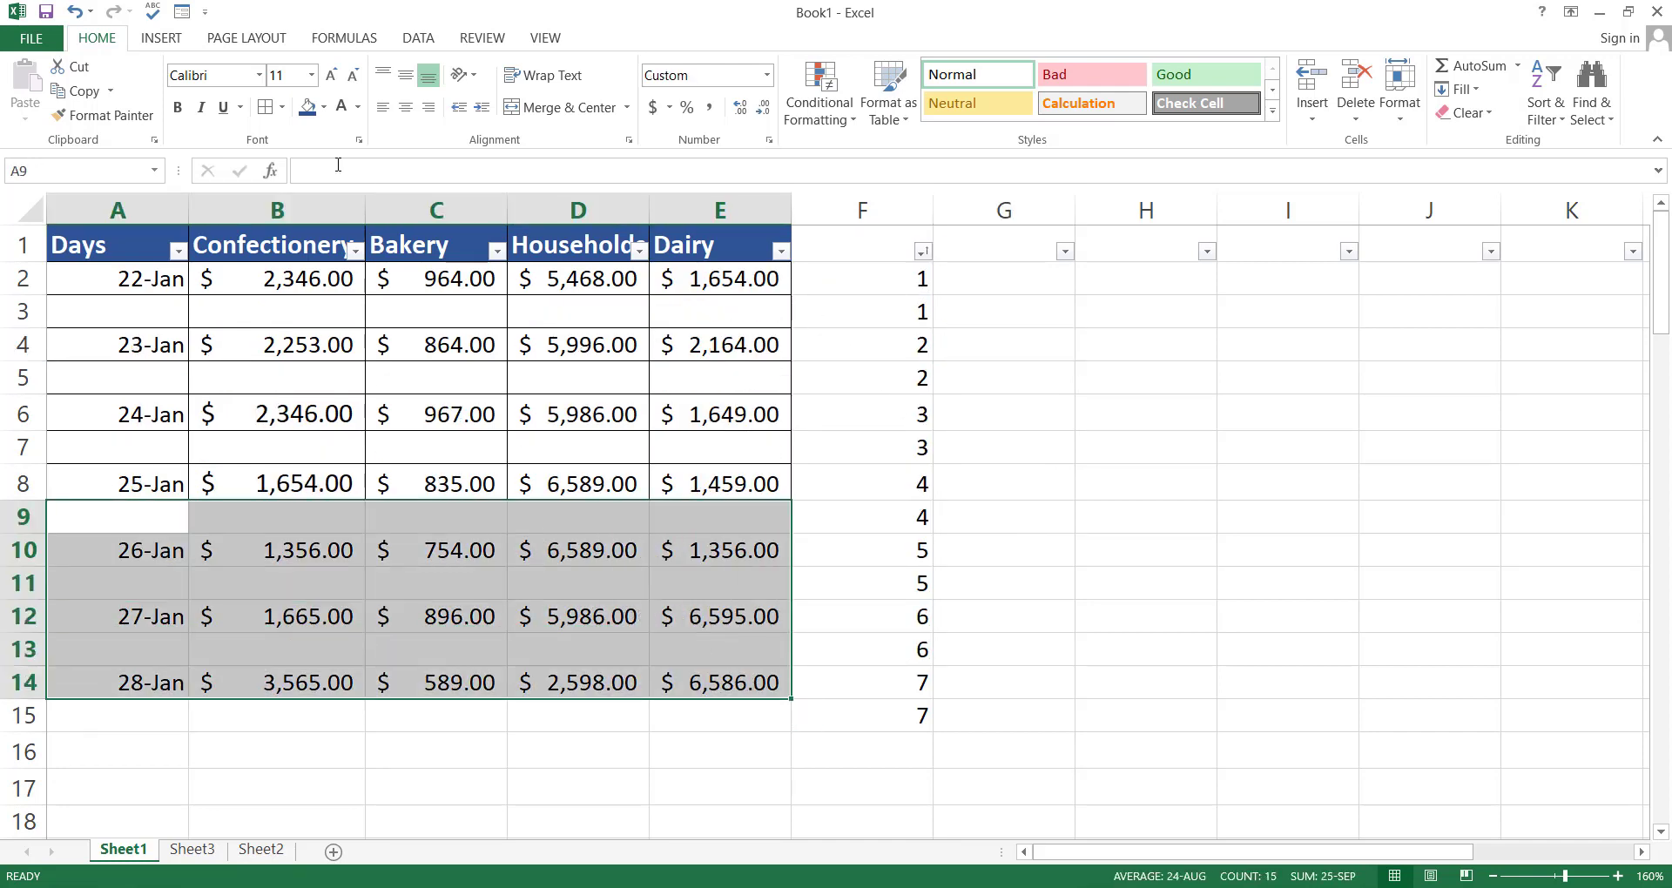
click(642, 406)
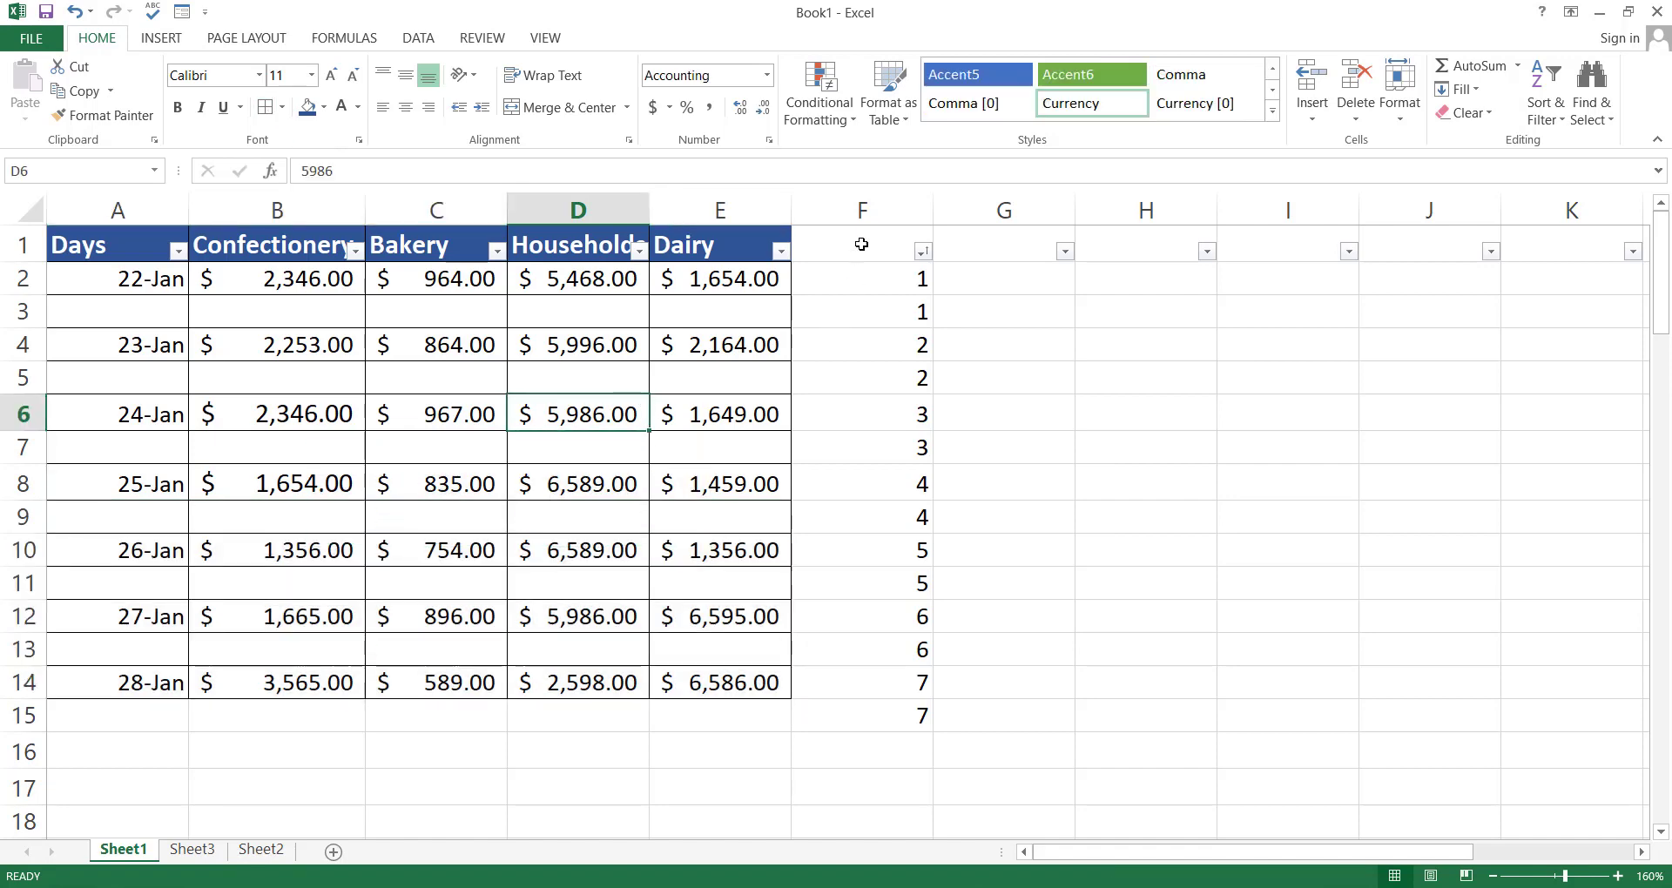
Step: Delete the helper number column F and remove the filters from header row 1
click(880, 209)
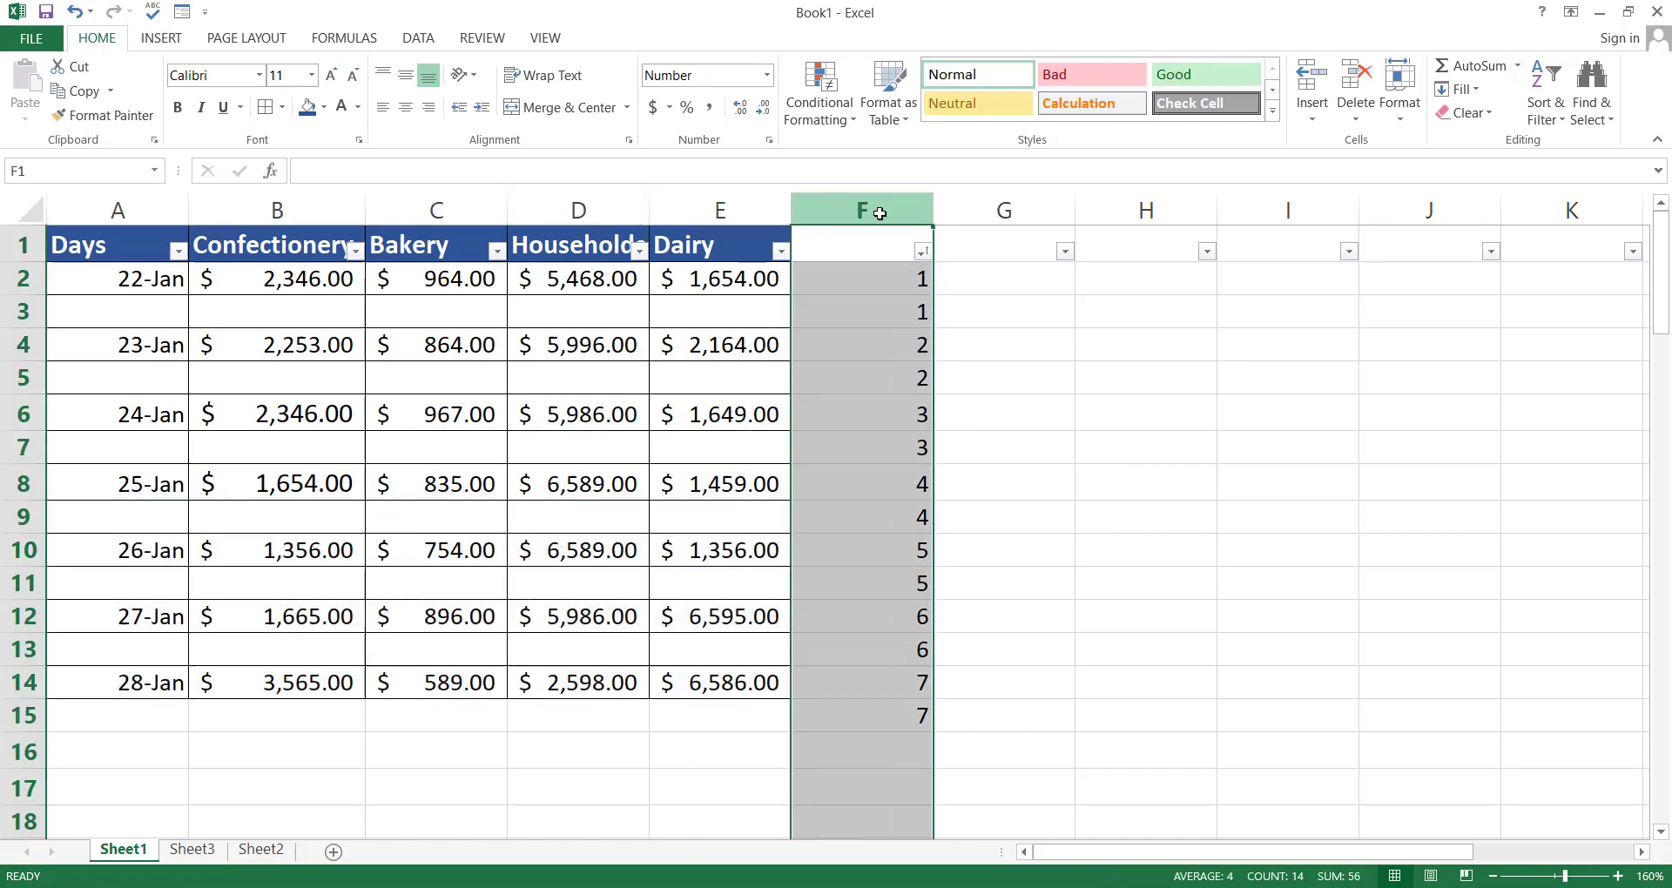
key(ctrl+minus)
click(41, 239)
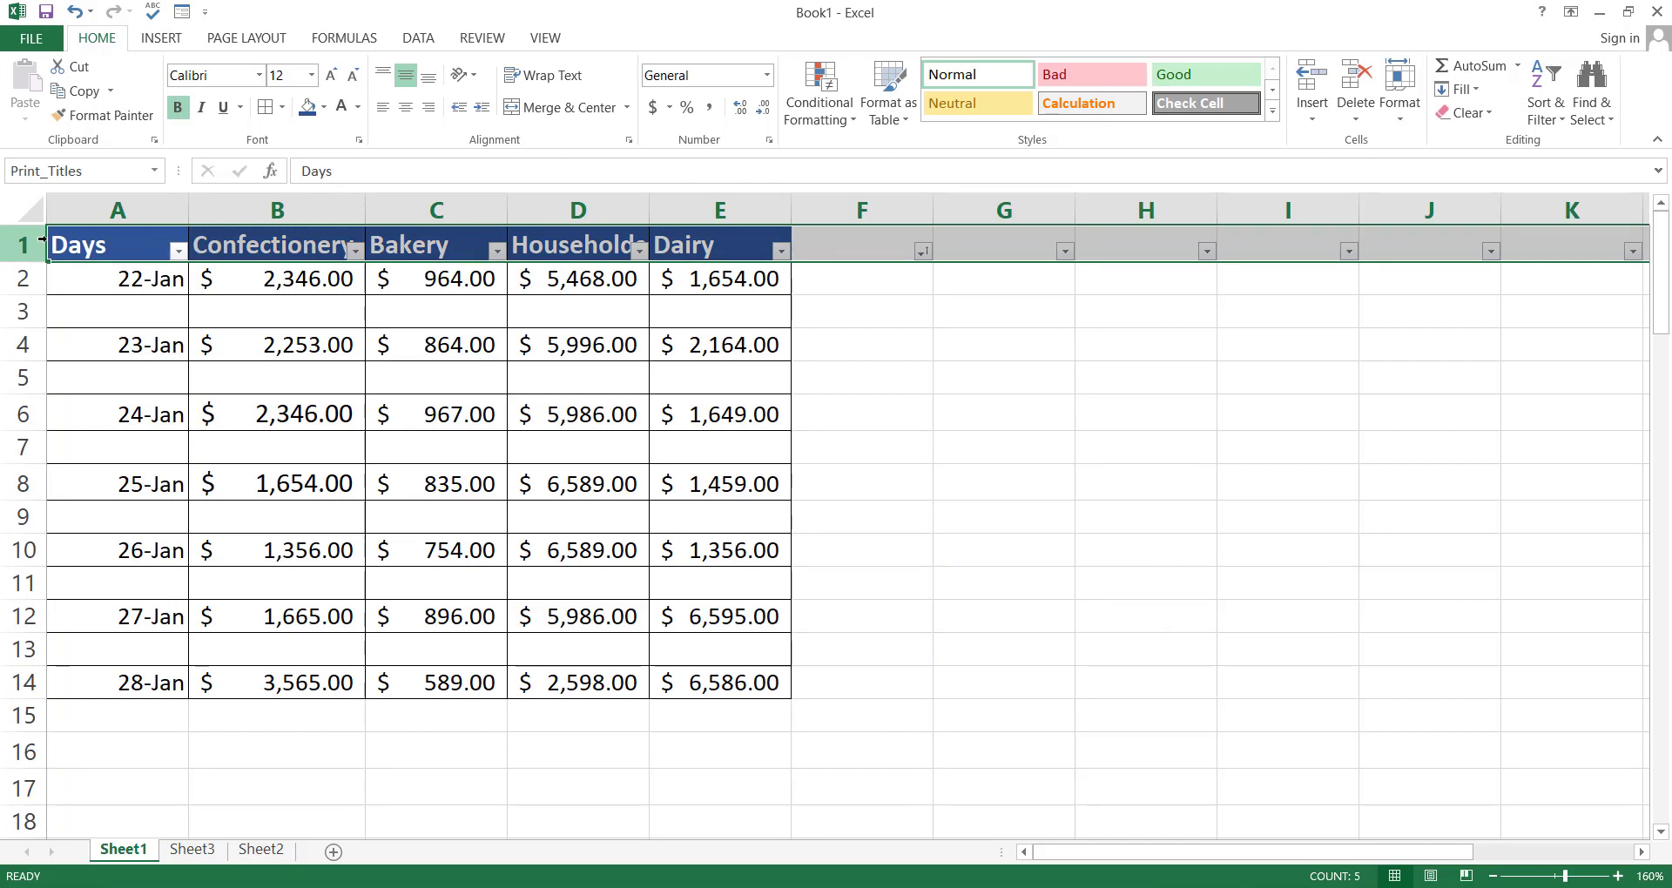
key(ctrl+shift+l)
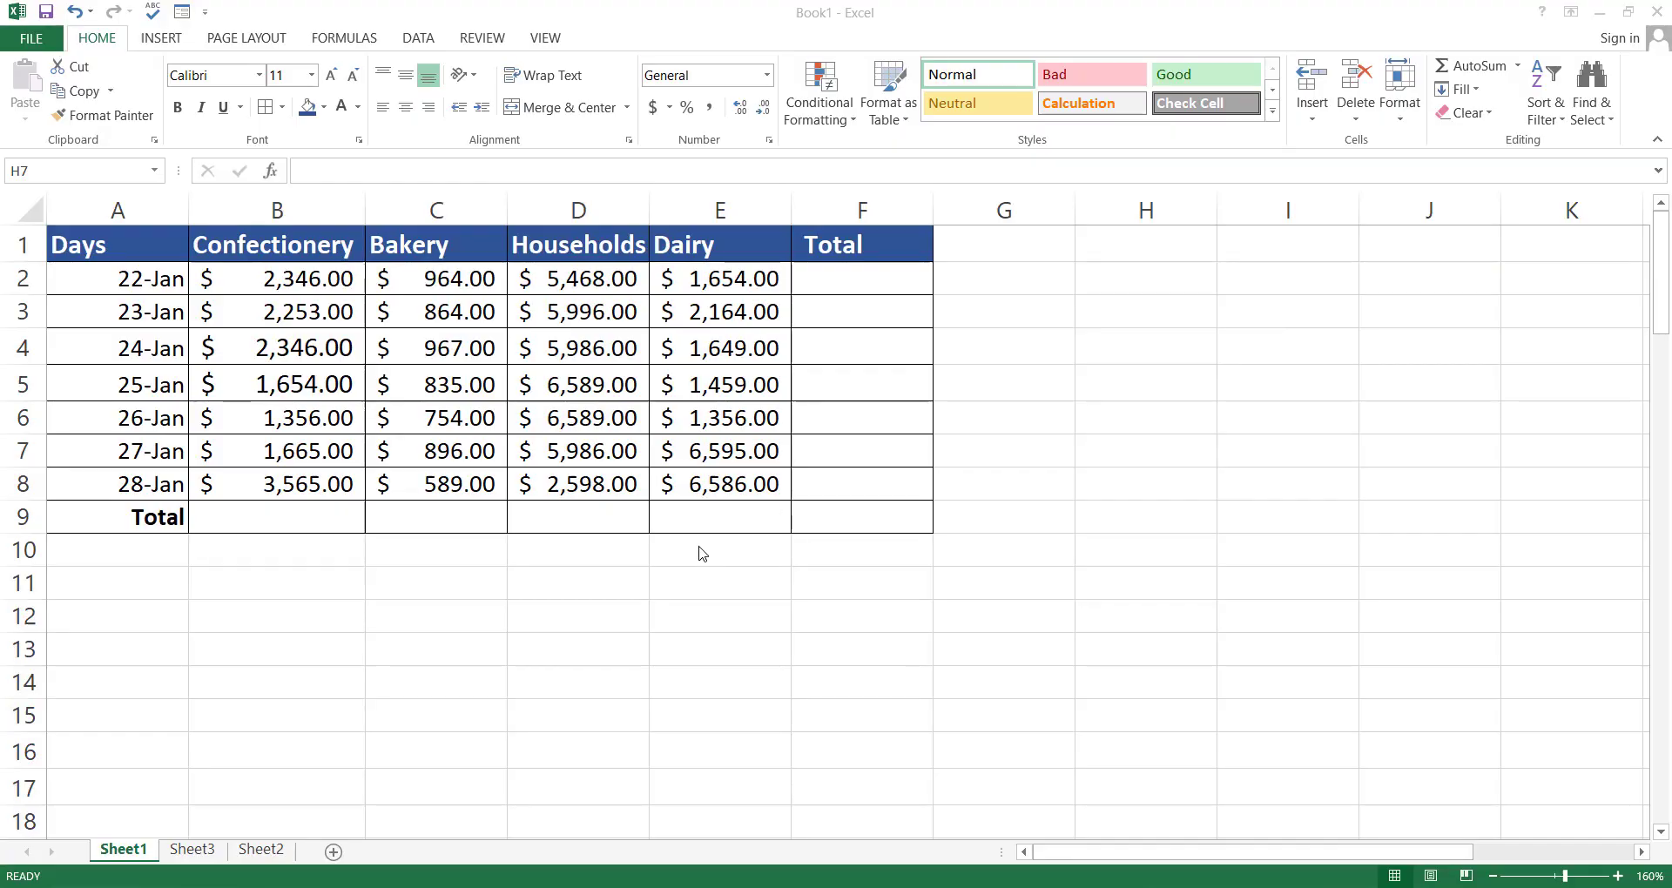
Step: Total the Confectionery sales in B9 with the formula =sum(B2:B8), and undo the entry
click(330, 527)
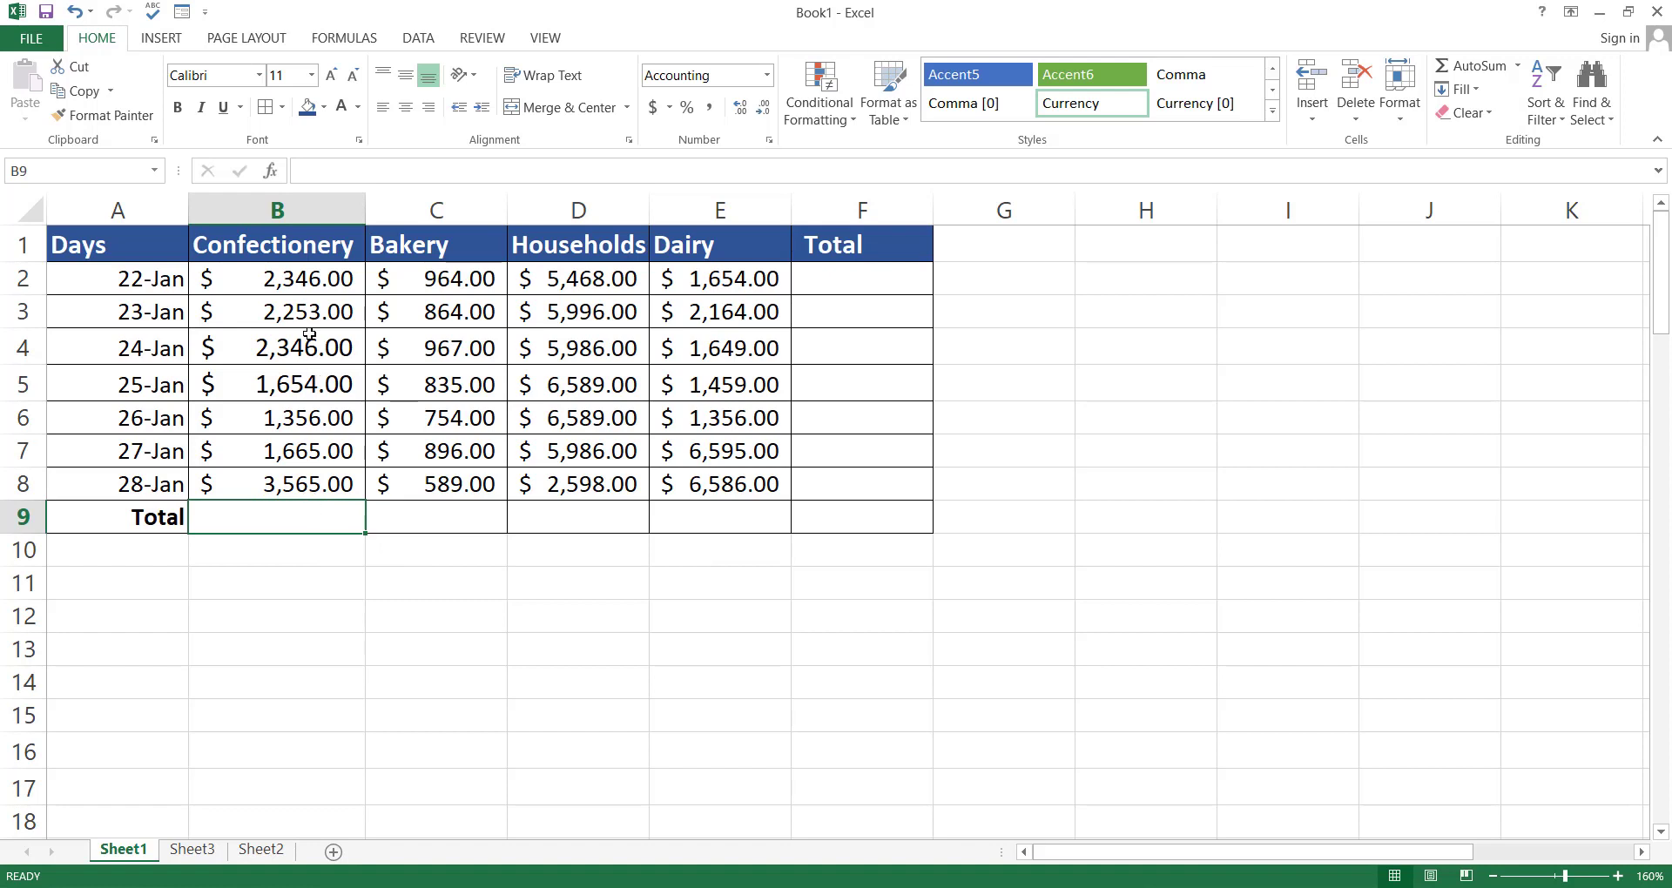
text(=sum)
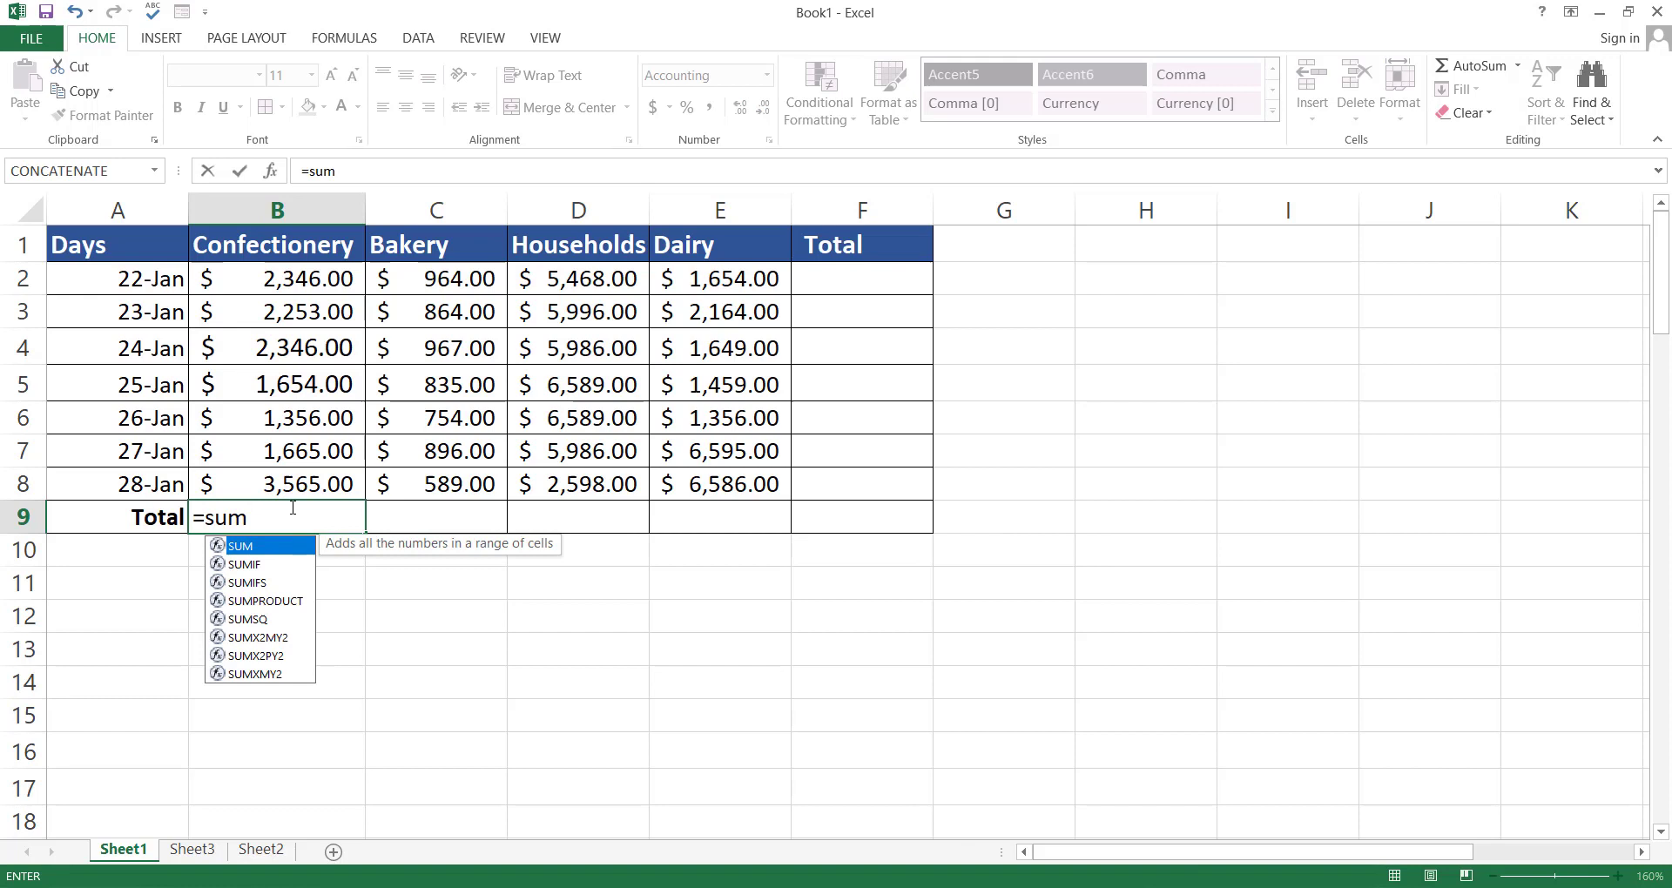
text(()
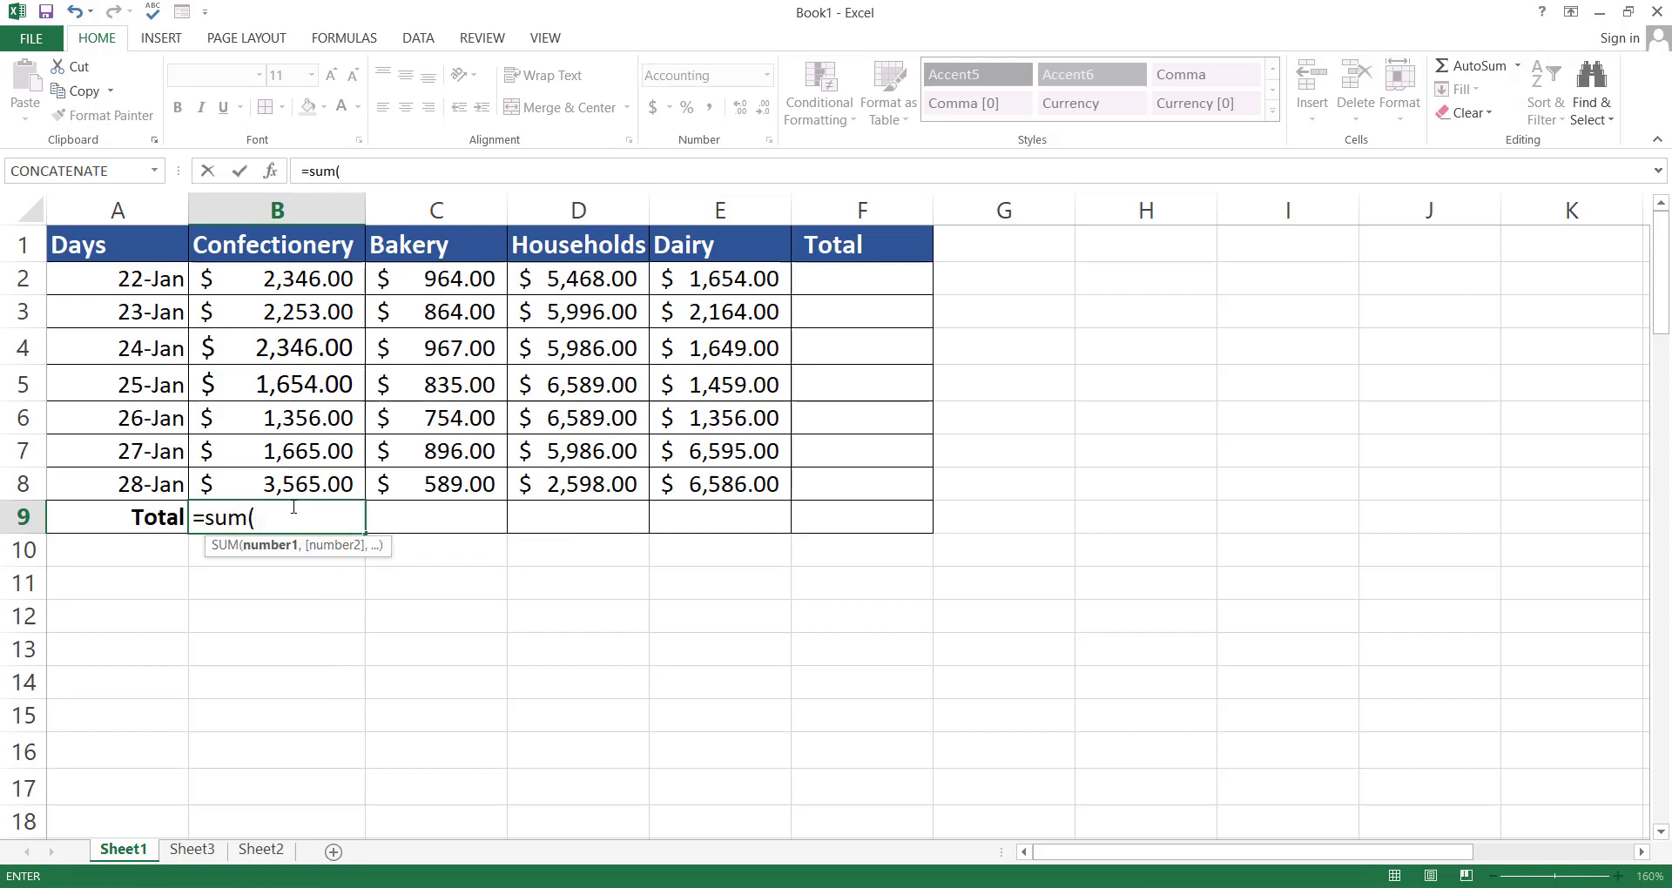
drag(297, 275, 321, 480)
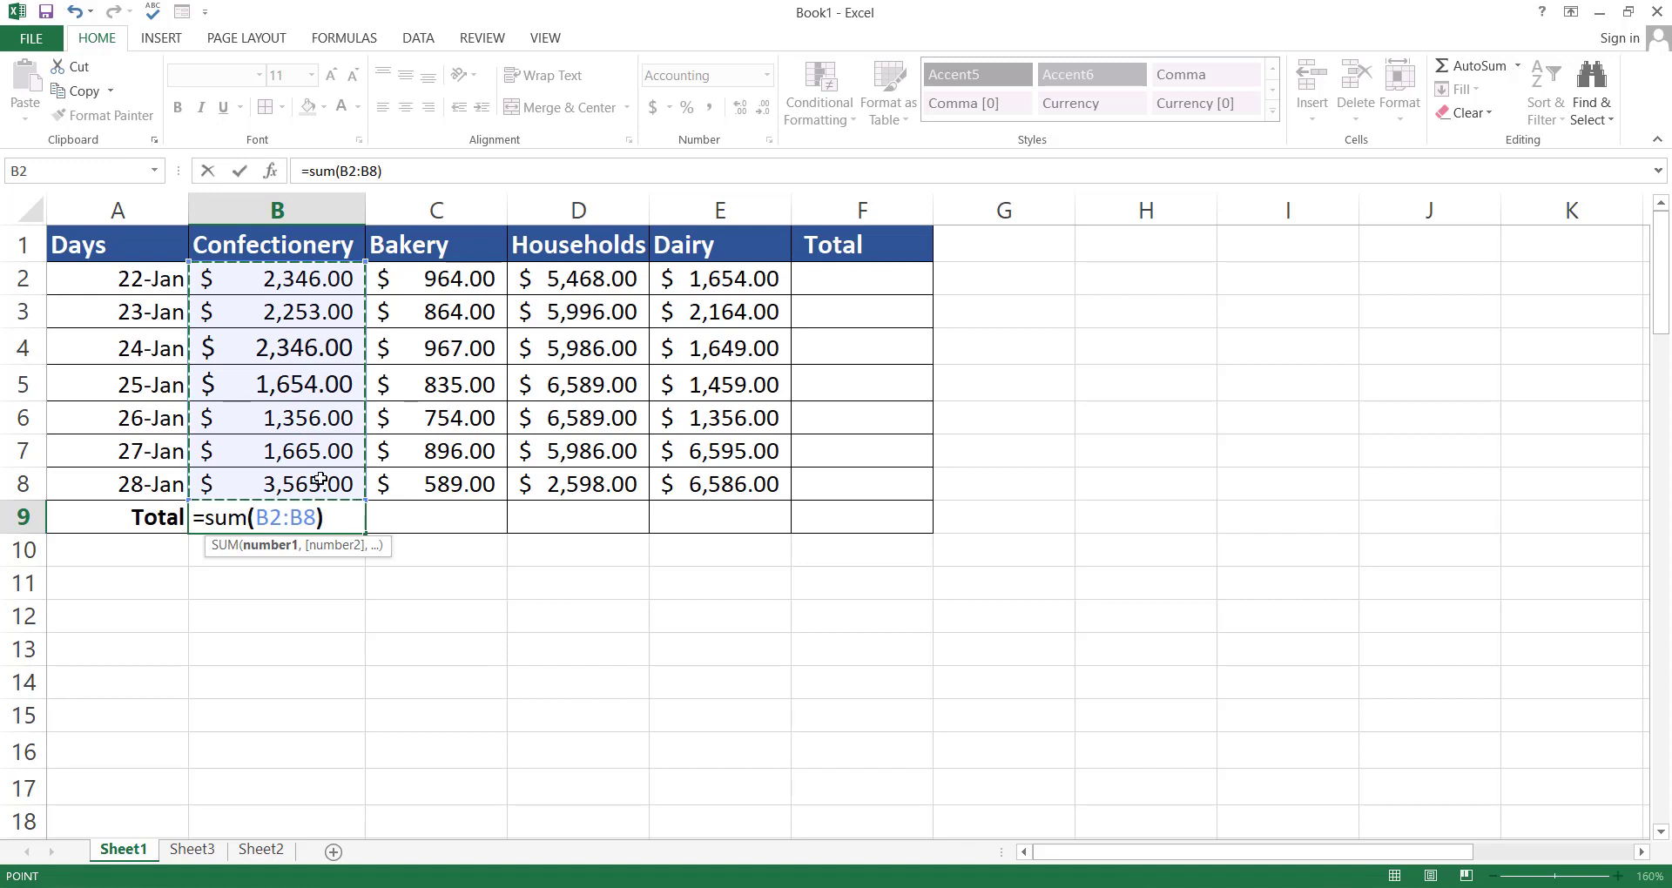
text())
key(Return)
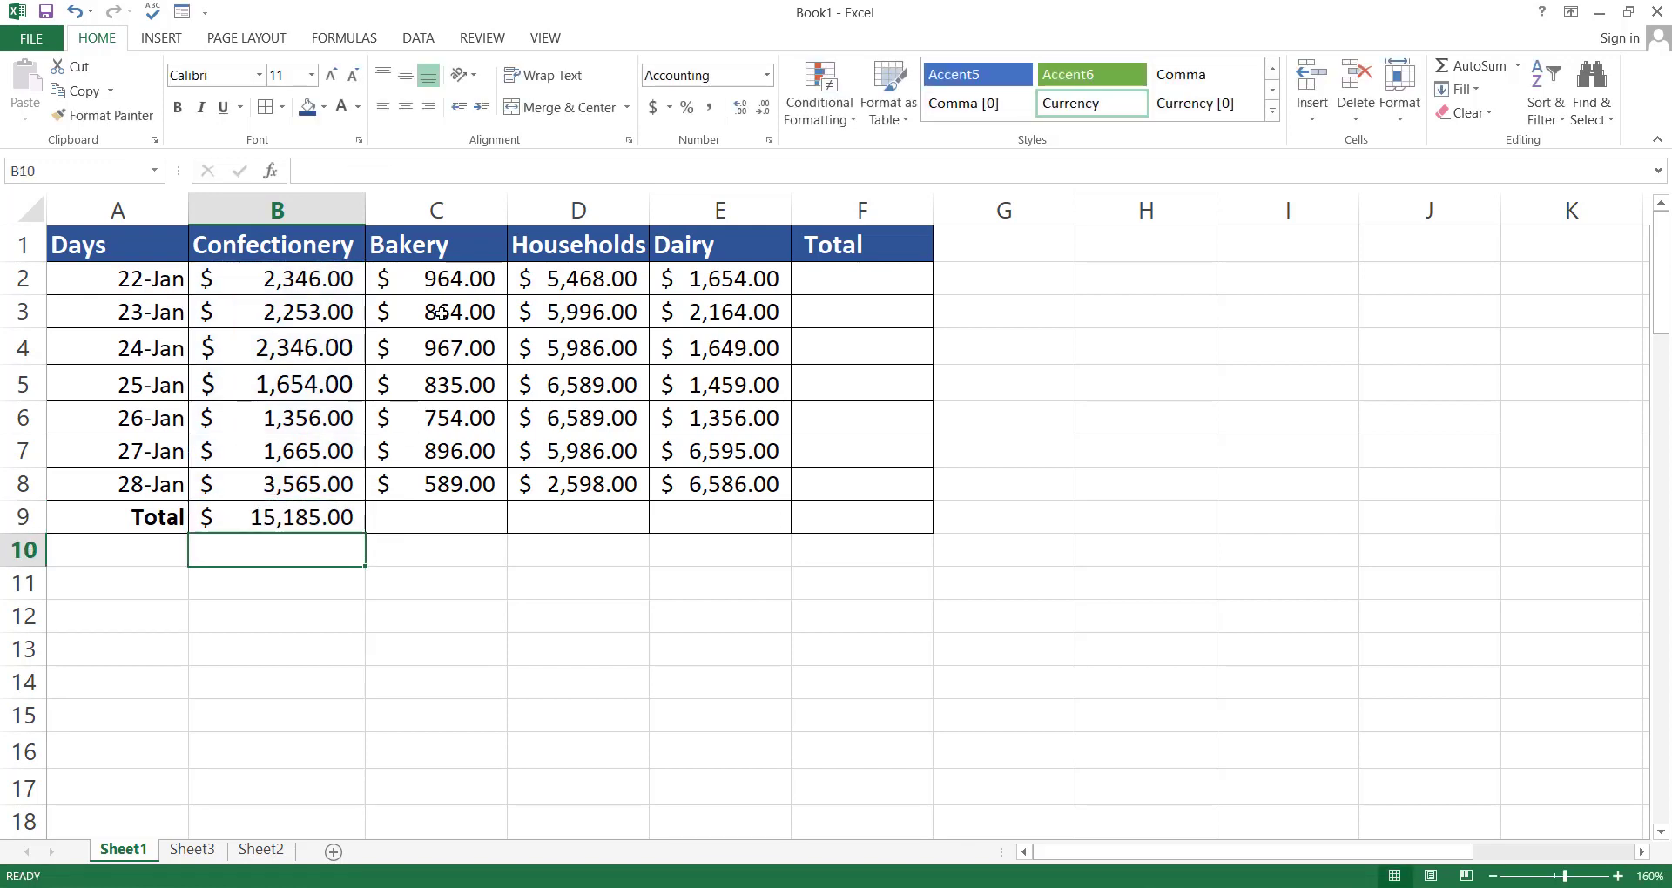
key(ctrl+z)
click(407, 623)
Step: AutoSum the Confectionery values B2:B8 into B9, and undo that total
click(295, 506)
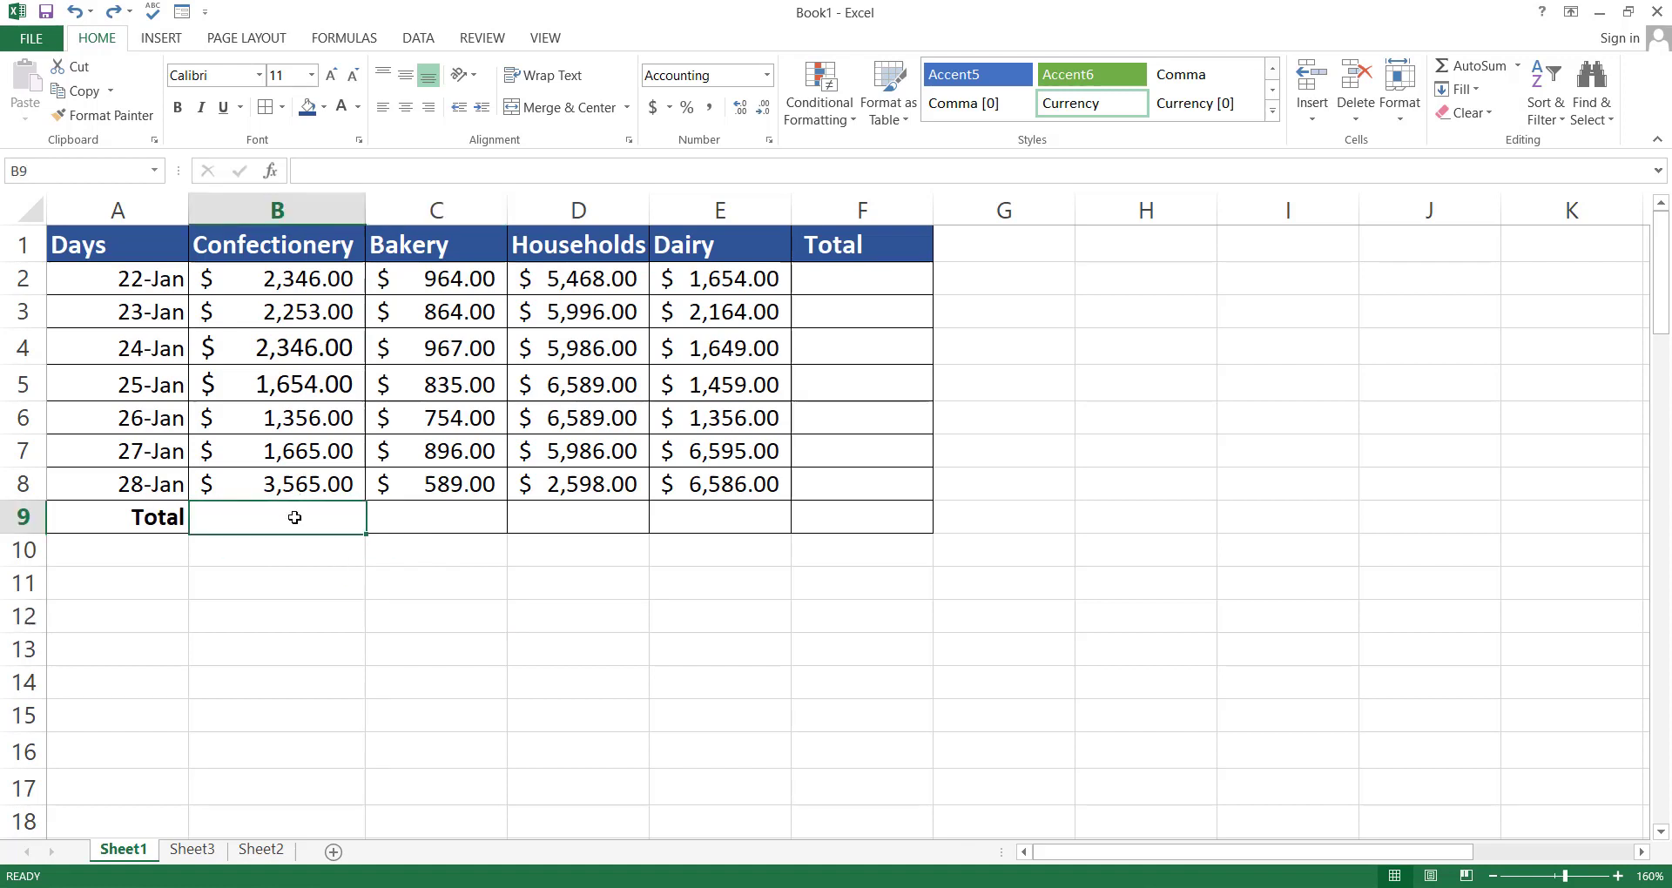
drag(306, 279, 302, 482)
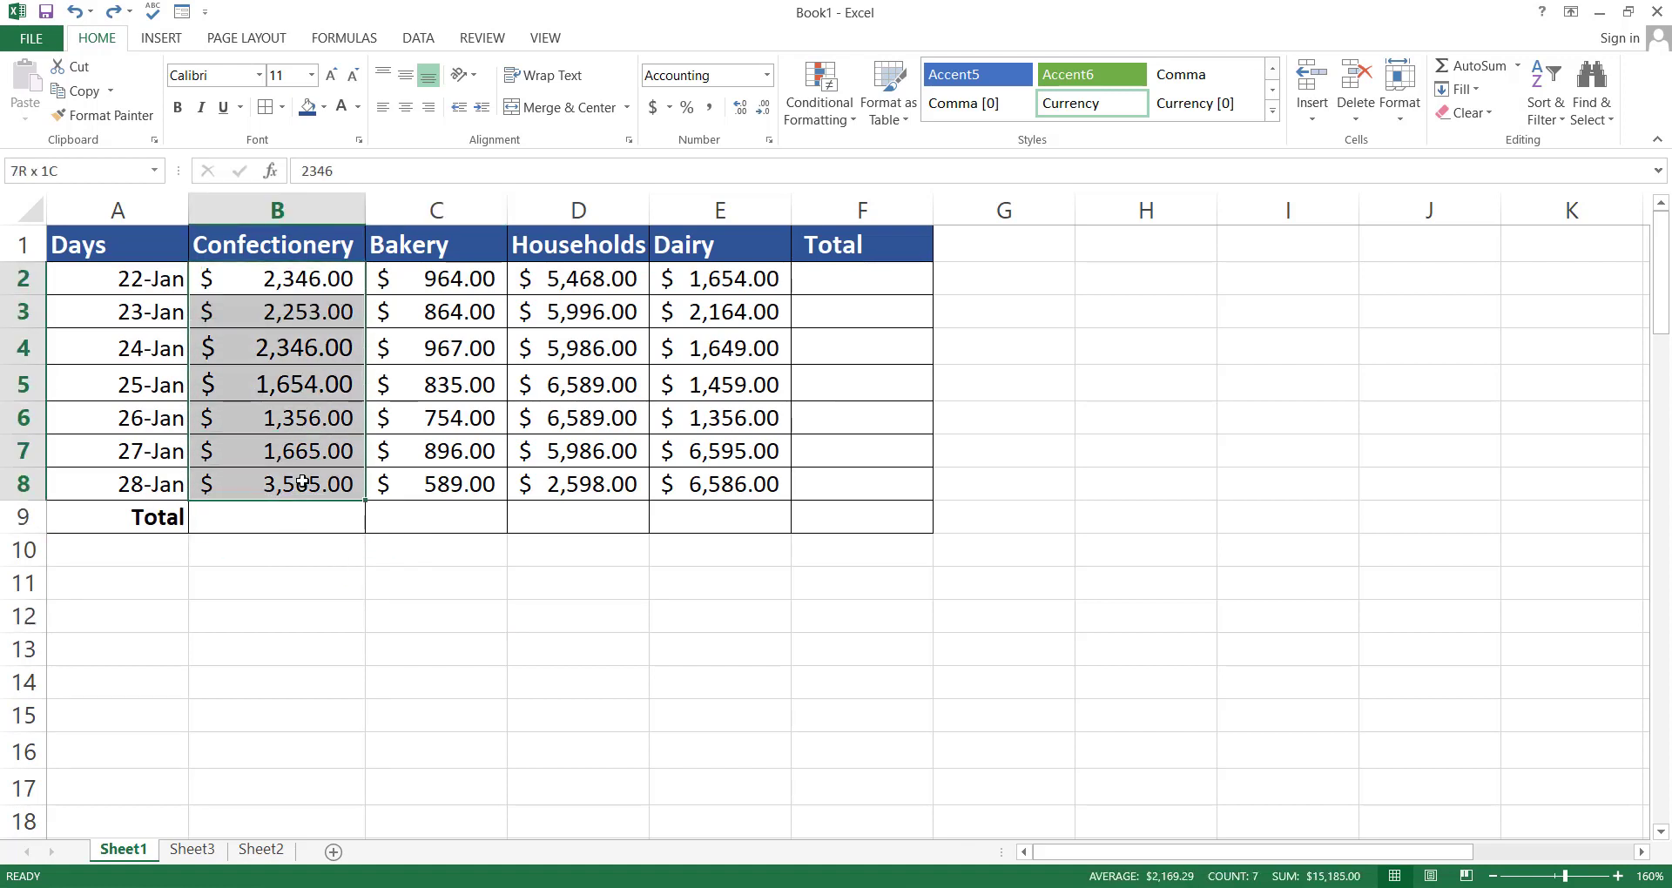
key(alt+equal)
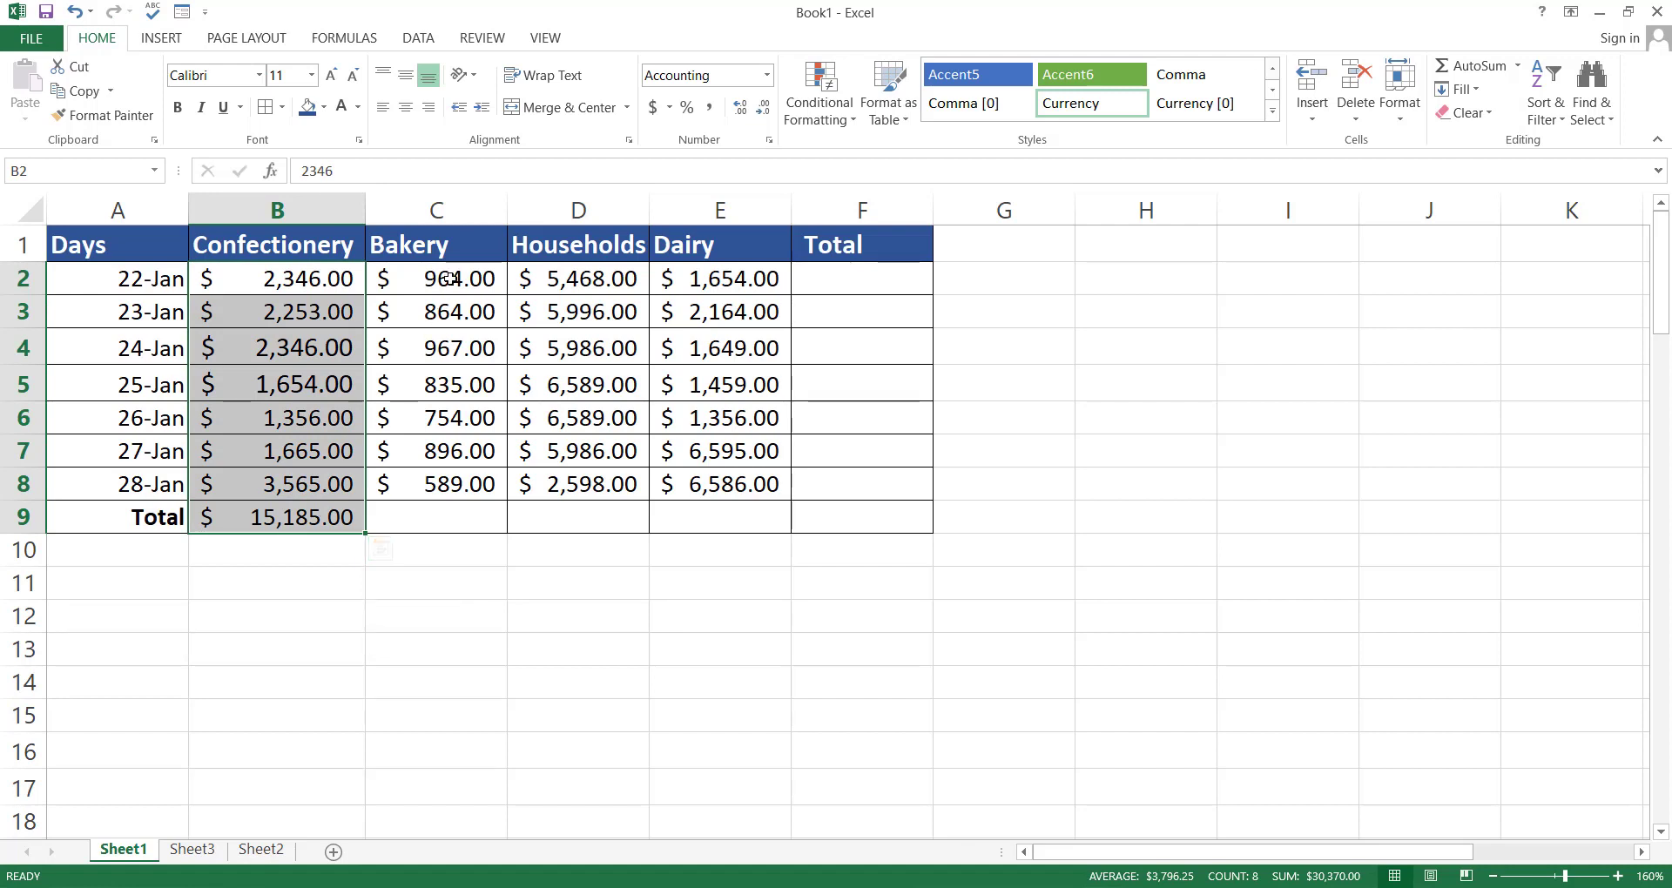
drag(440, 277, 437, 489)
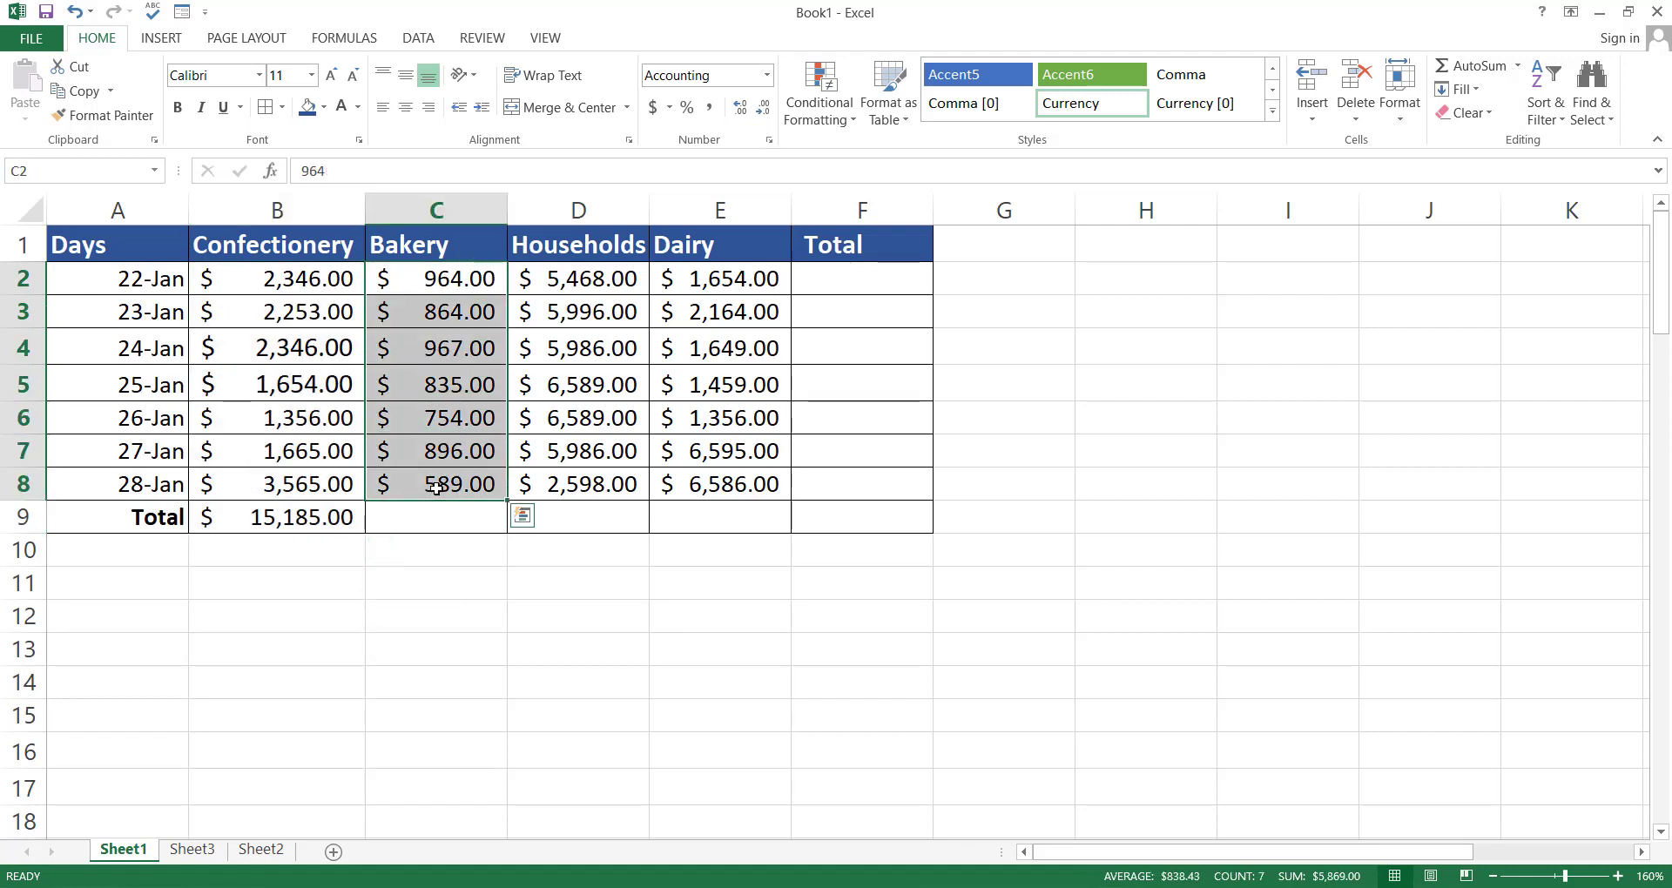
key(ctrl+z)
Step: AutoSum the block B2:E8 to total all four product columns in row 9, and undo the totals
drag(235, 279, 700, 478)
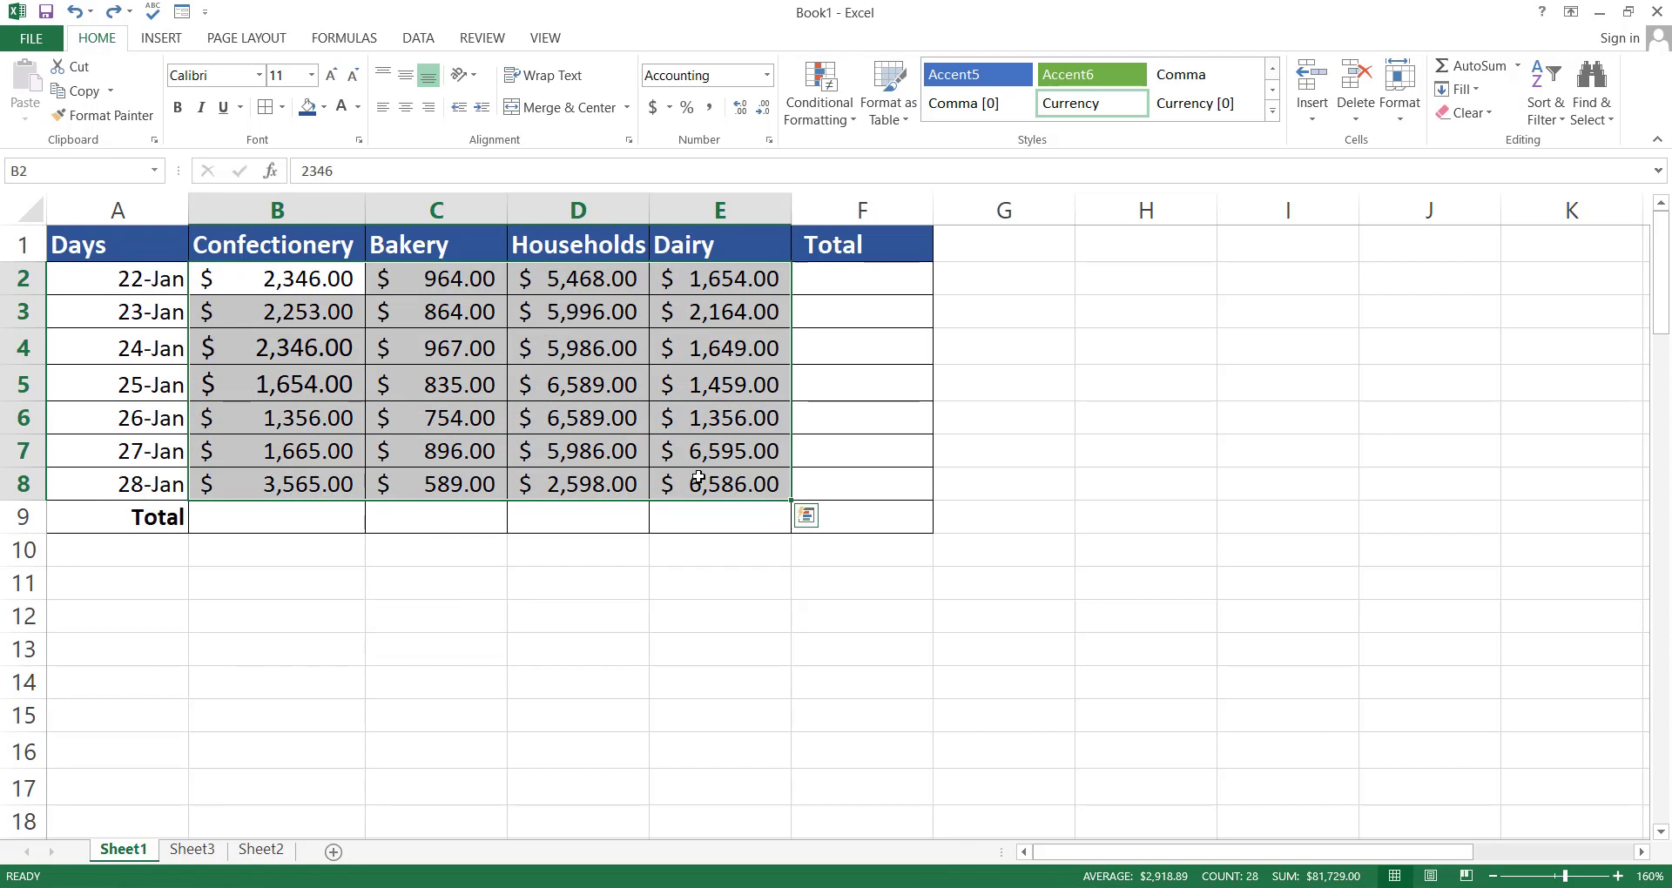
key(alt+equal)
click(710, 591)
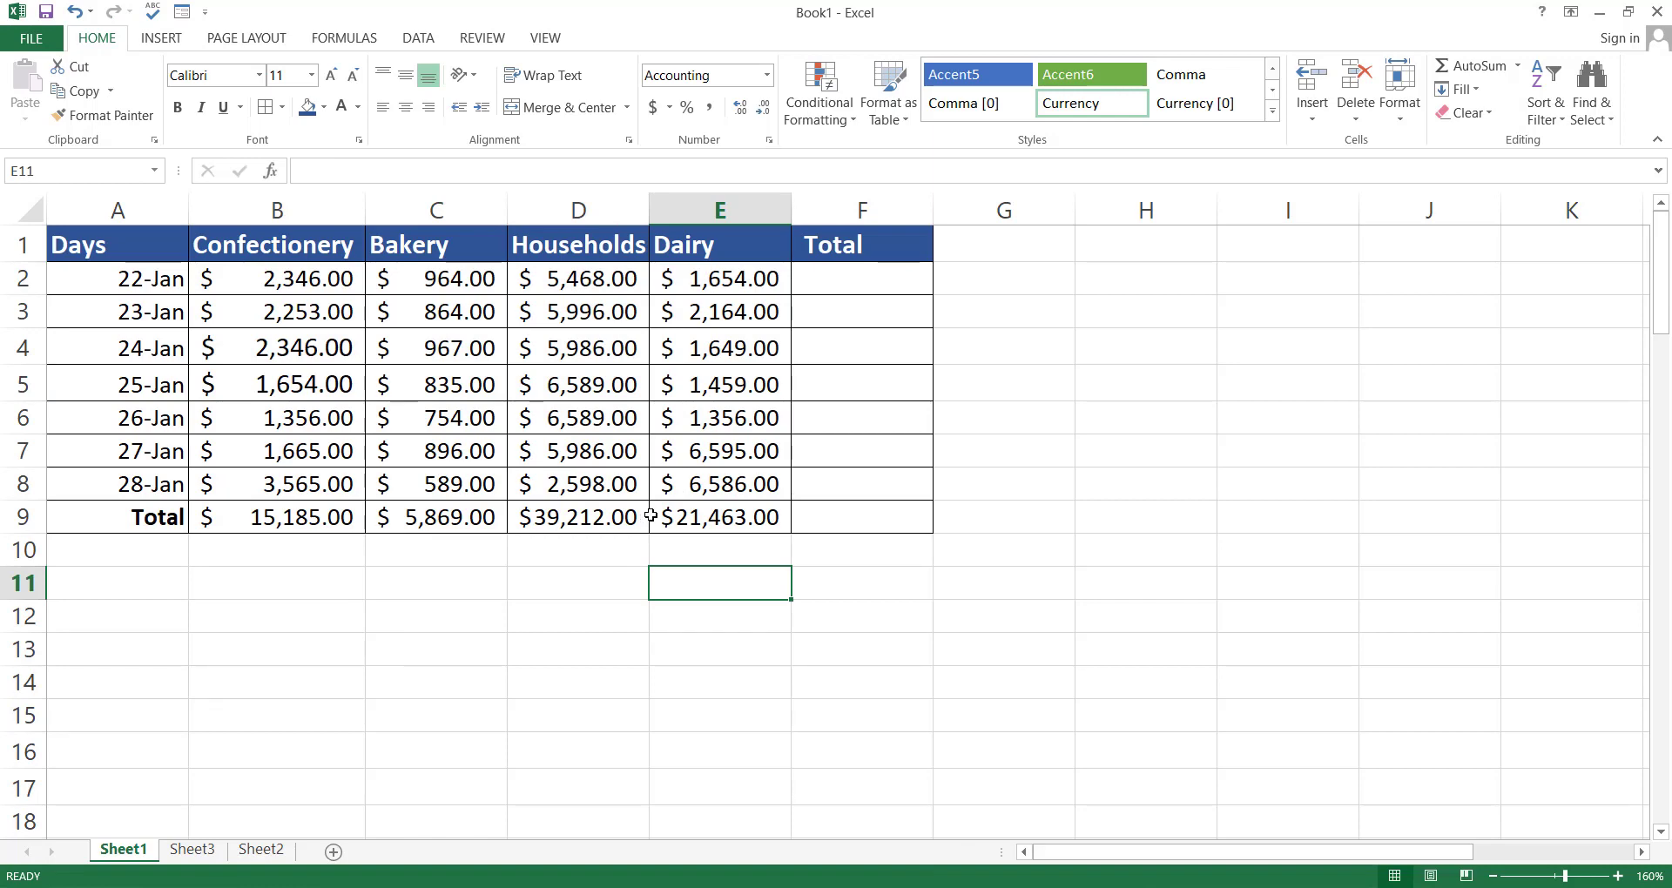
key(ctrl+z)
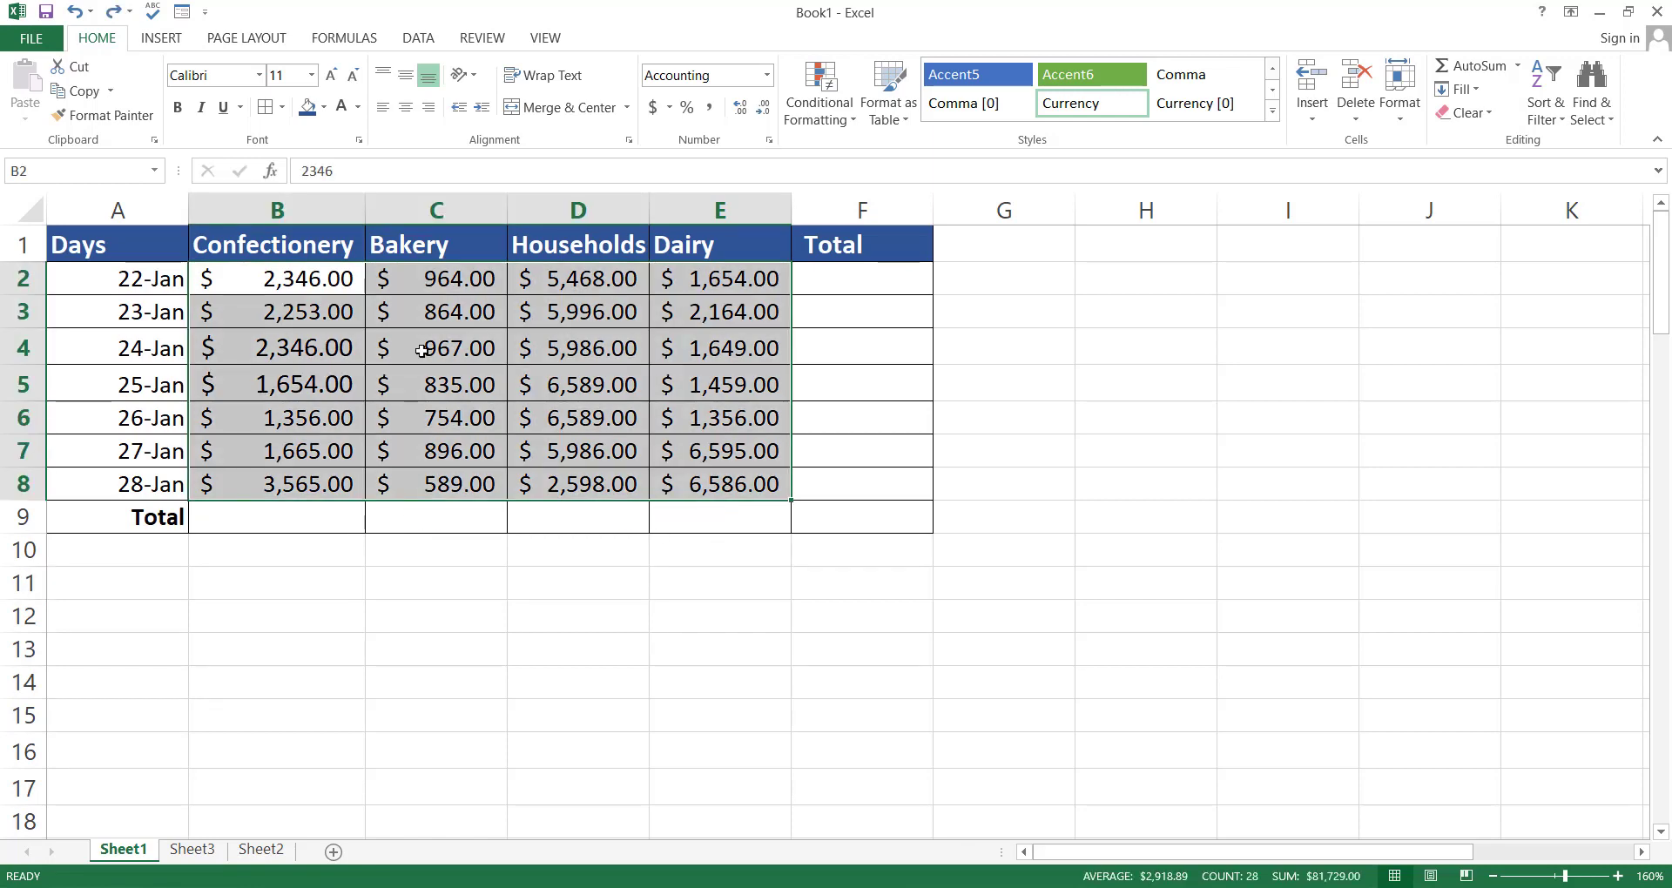
click(448, 615)
Step: AutoSum the range B2:F8 to total each day's sales in column F, and undo the totals
click(203, 289)
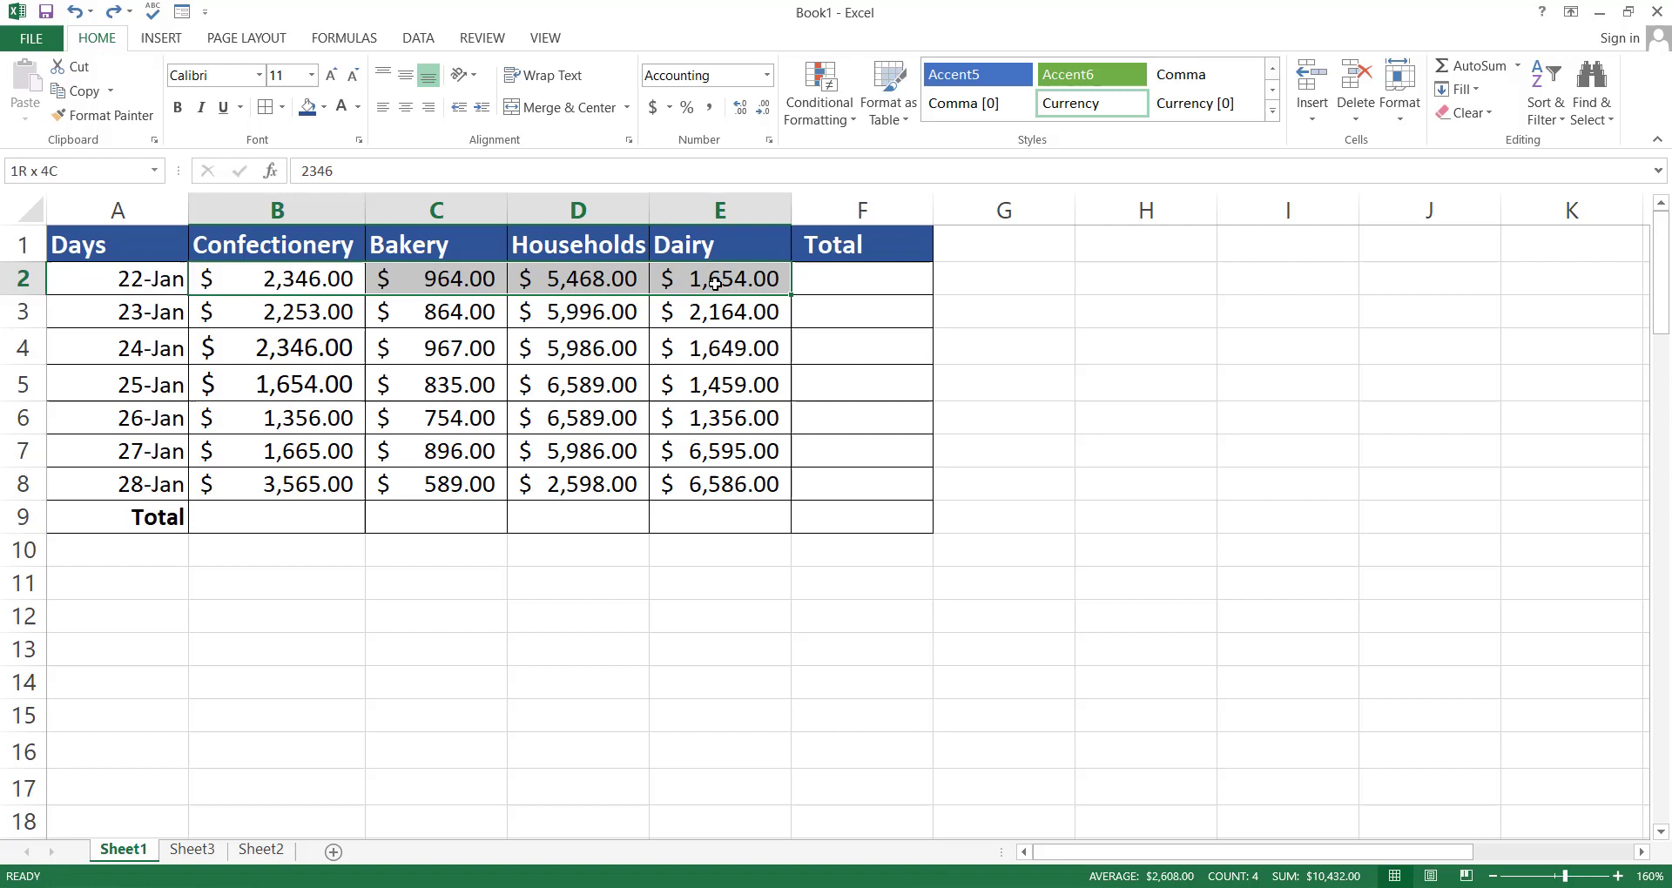
click(843, 276)
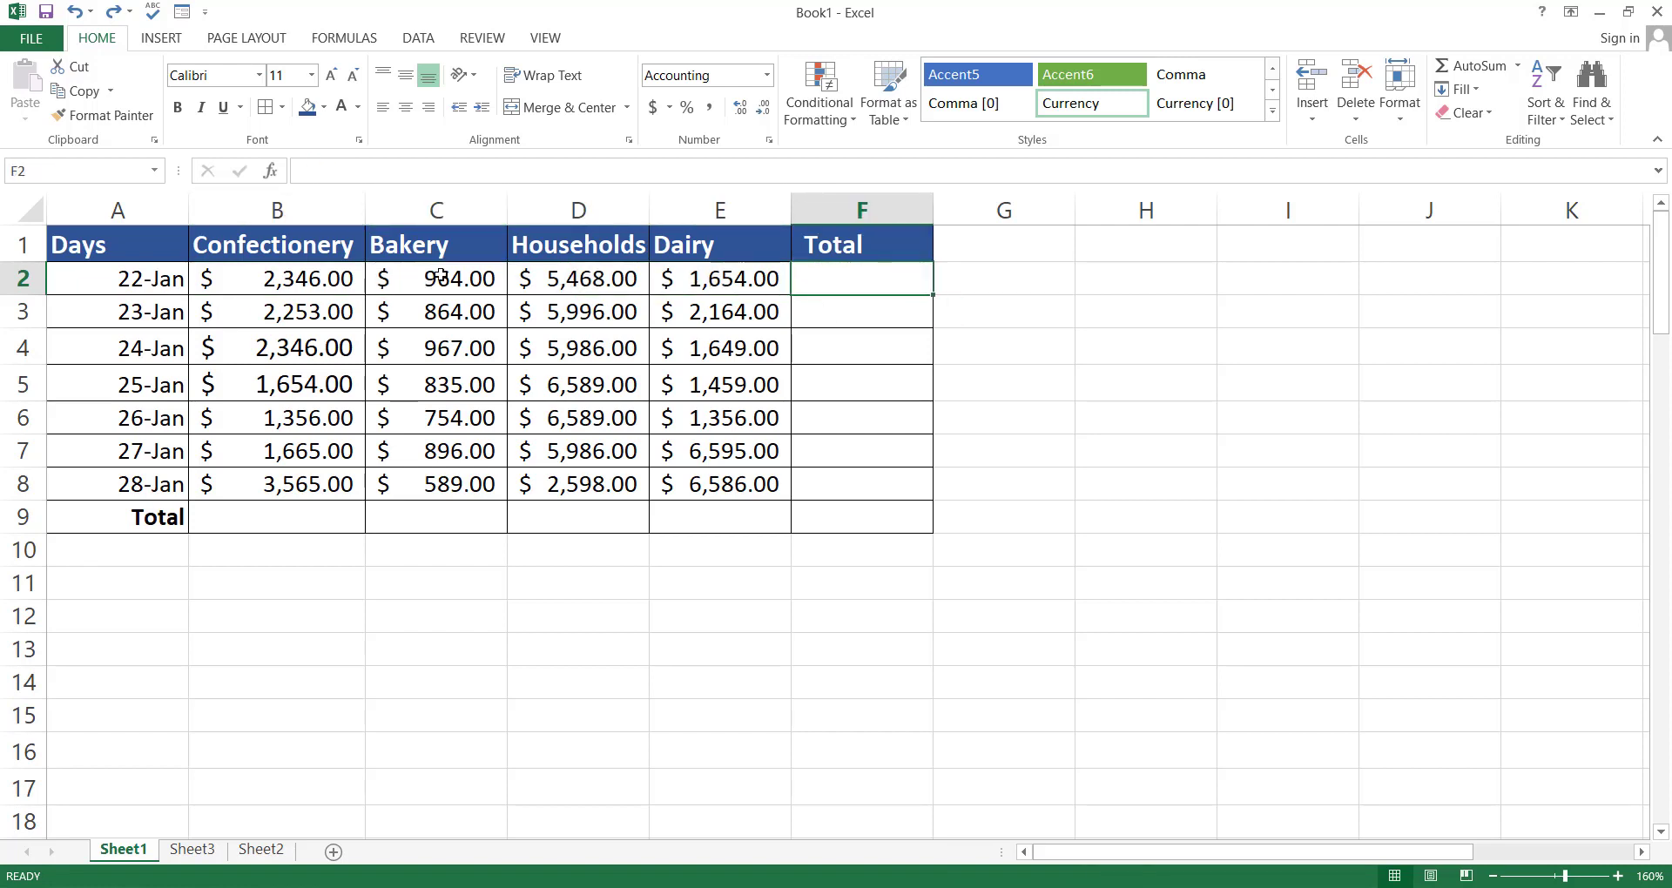
drag(291, 275, 743, 281)
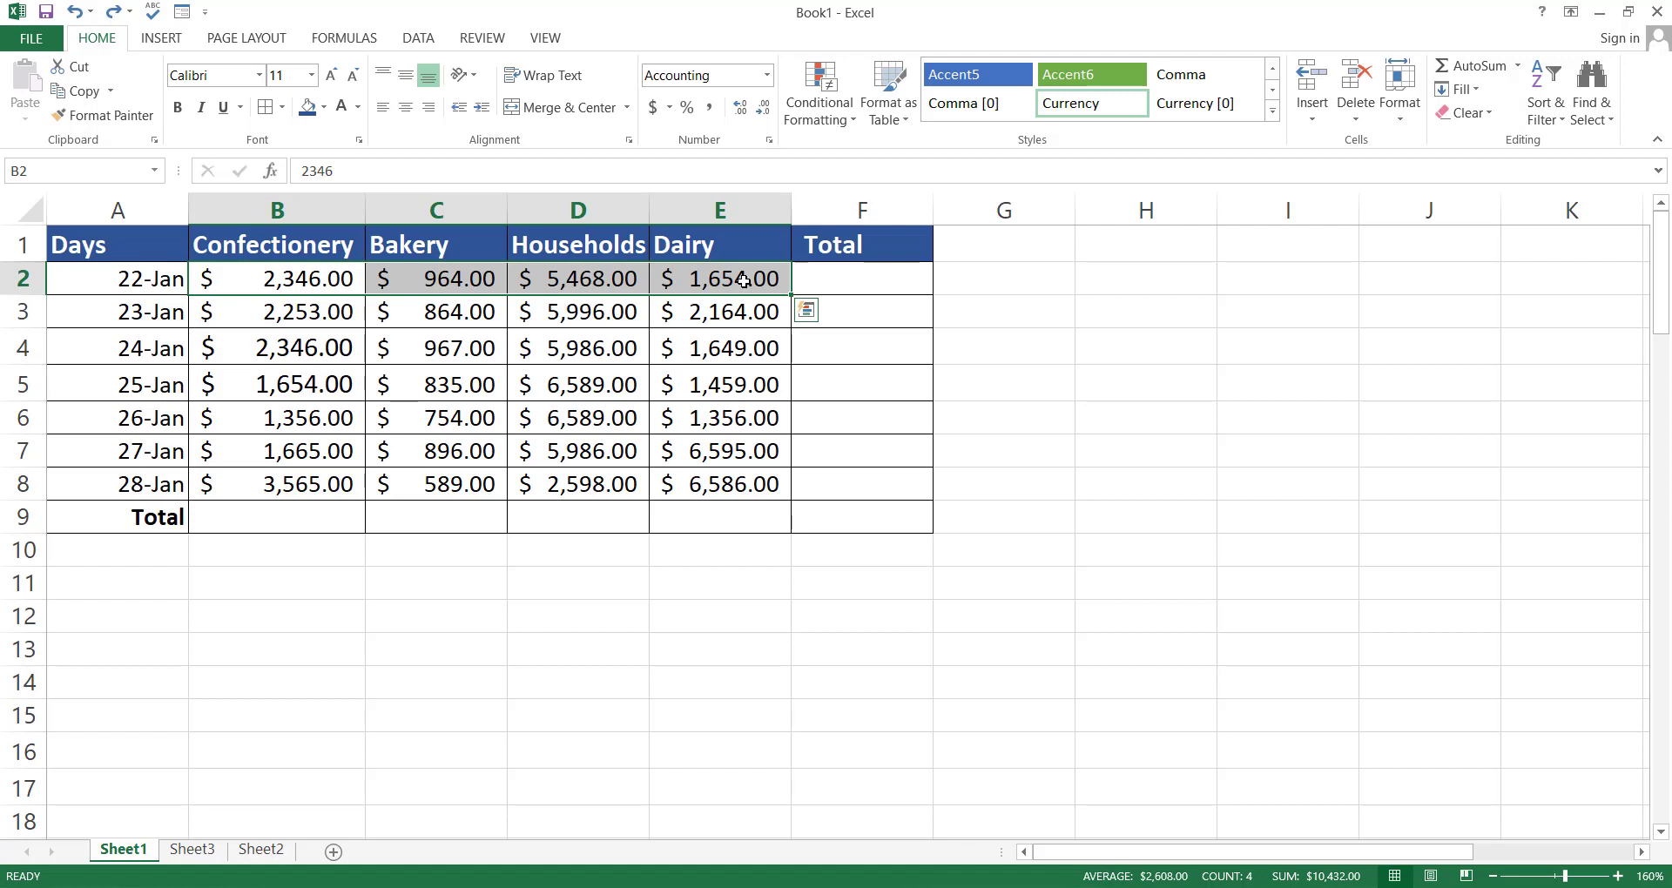
click(303, 281)
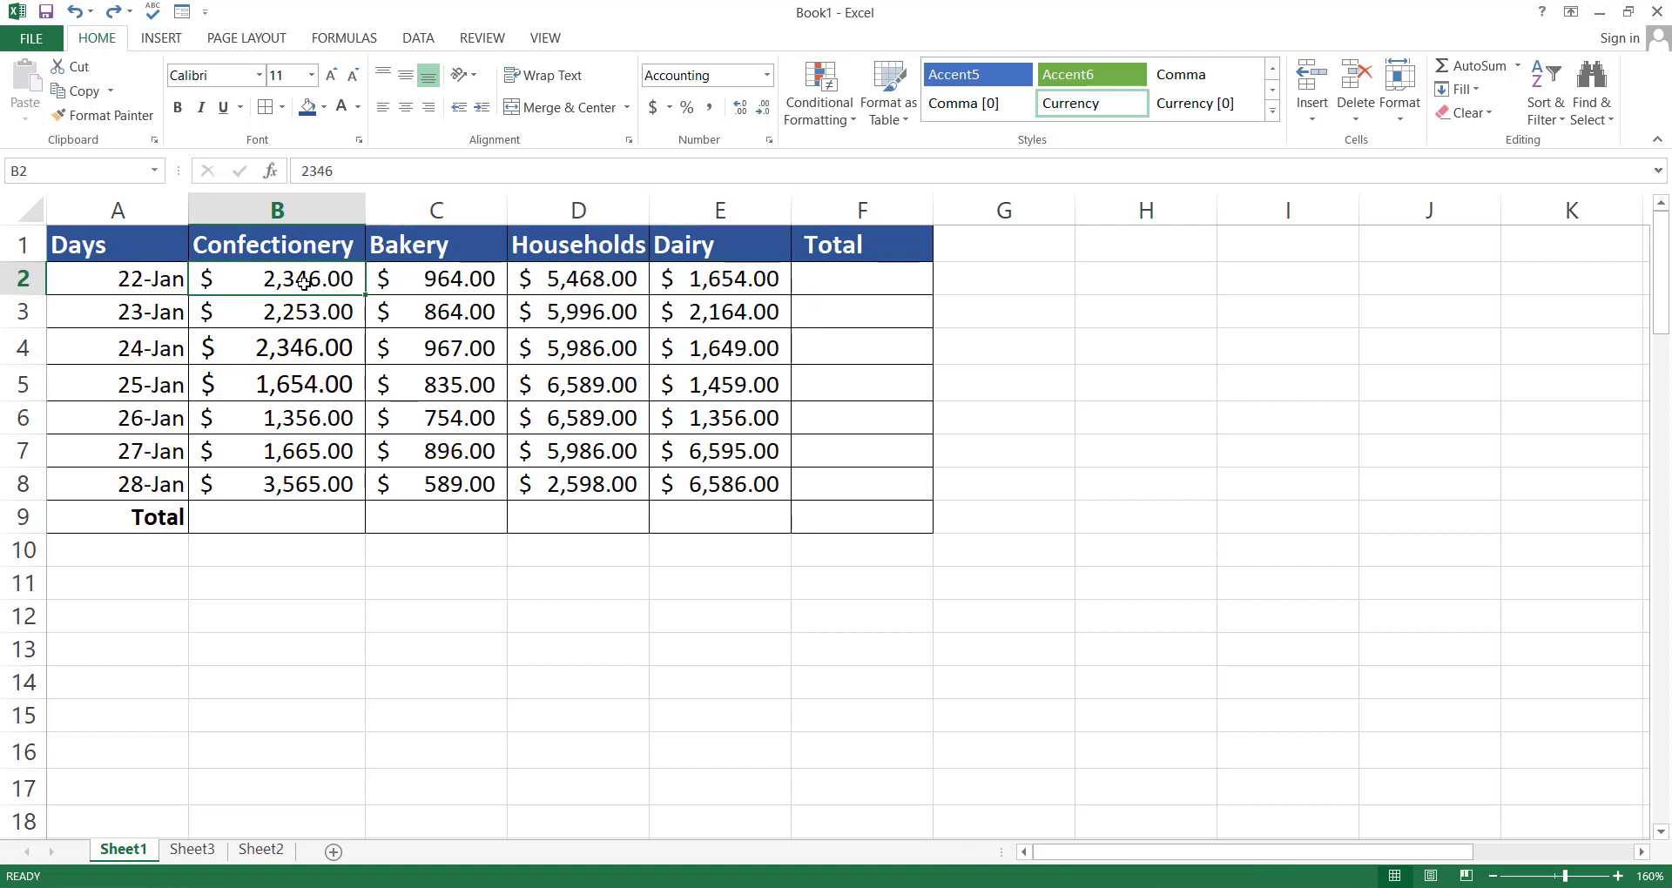
drag(303, 281, 855, 266)
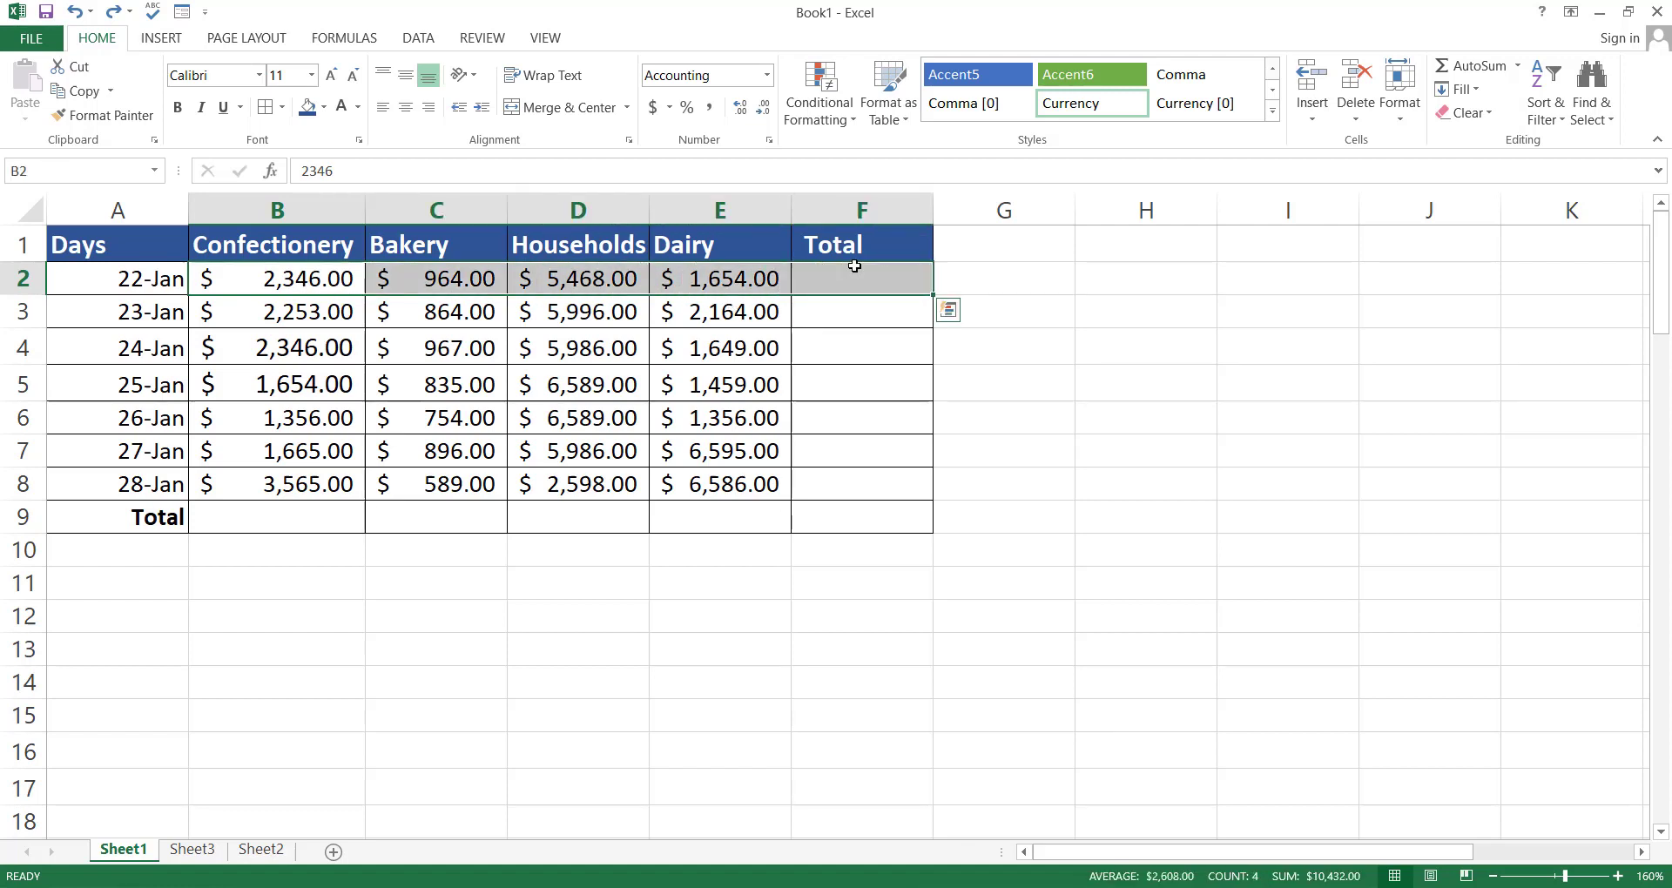
drag(296, 279, 851, 479)
key(alt+equal)
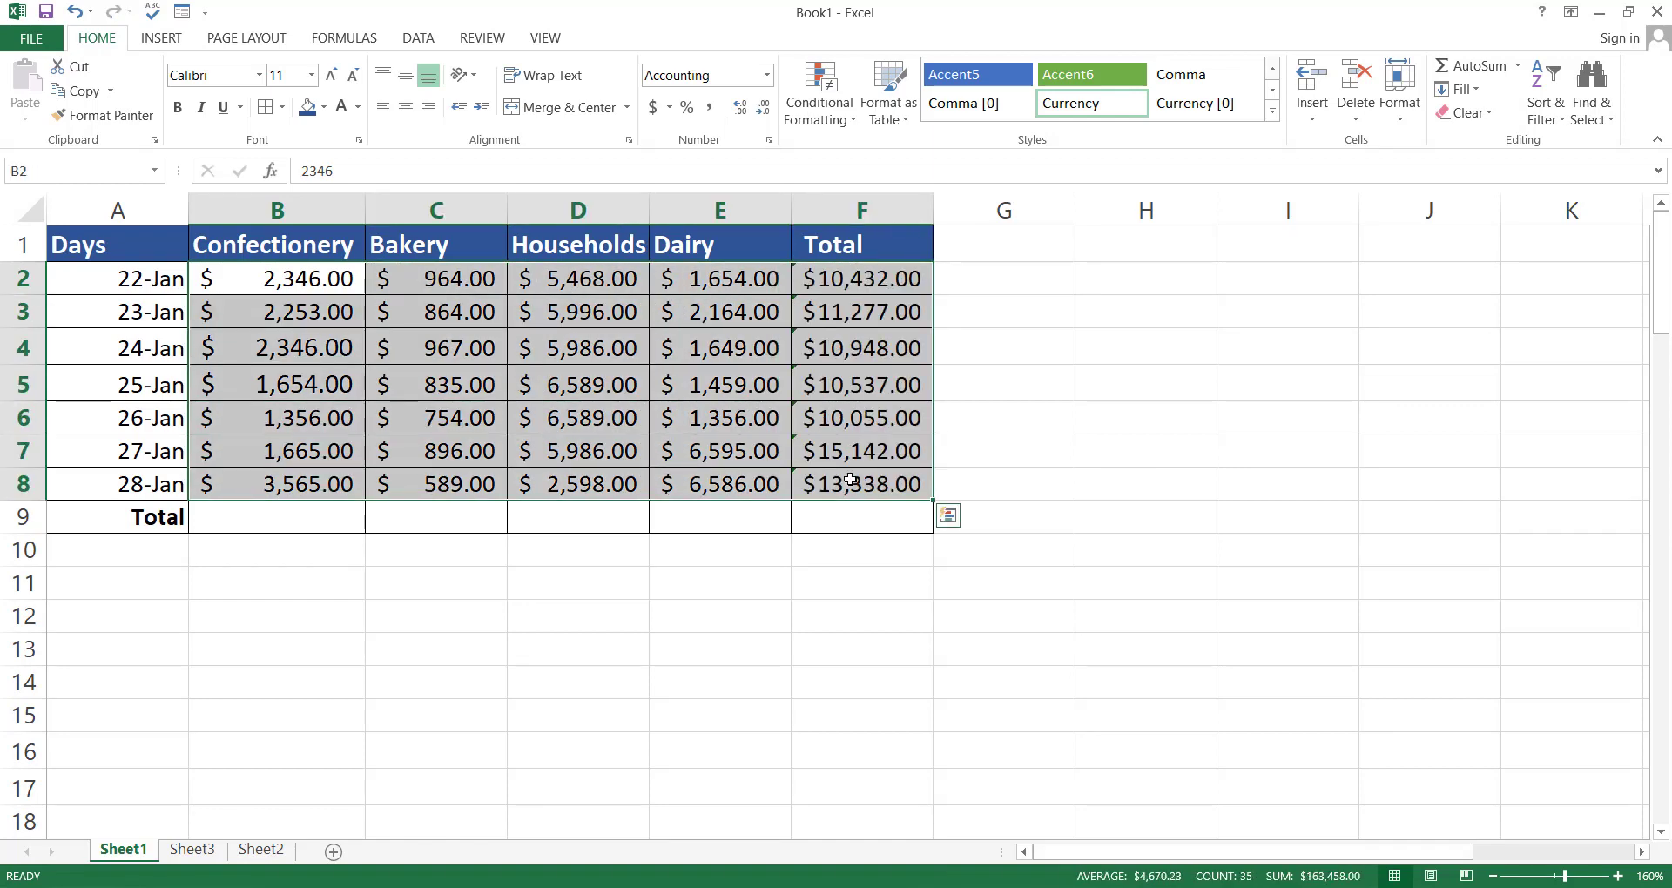
click(849, 538)
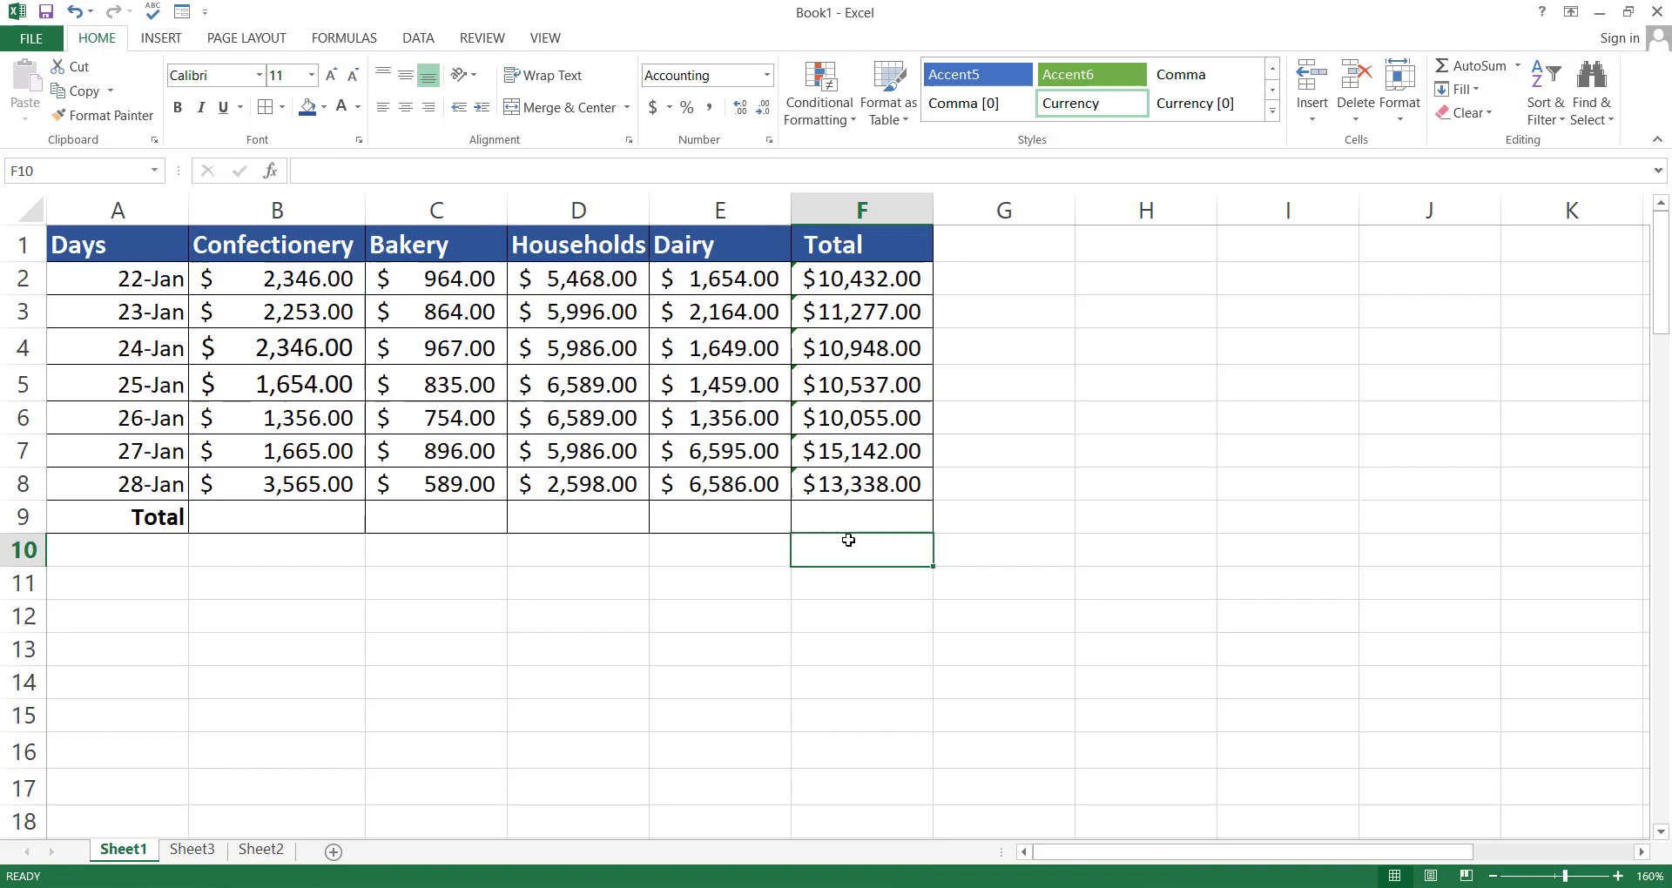
key(ctrl+z)
click(808, 606)
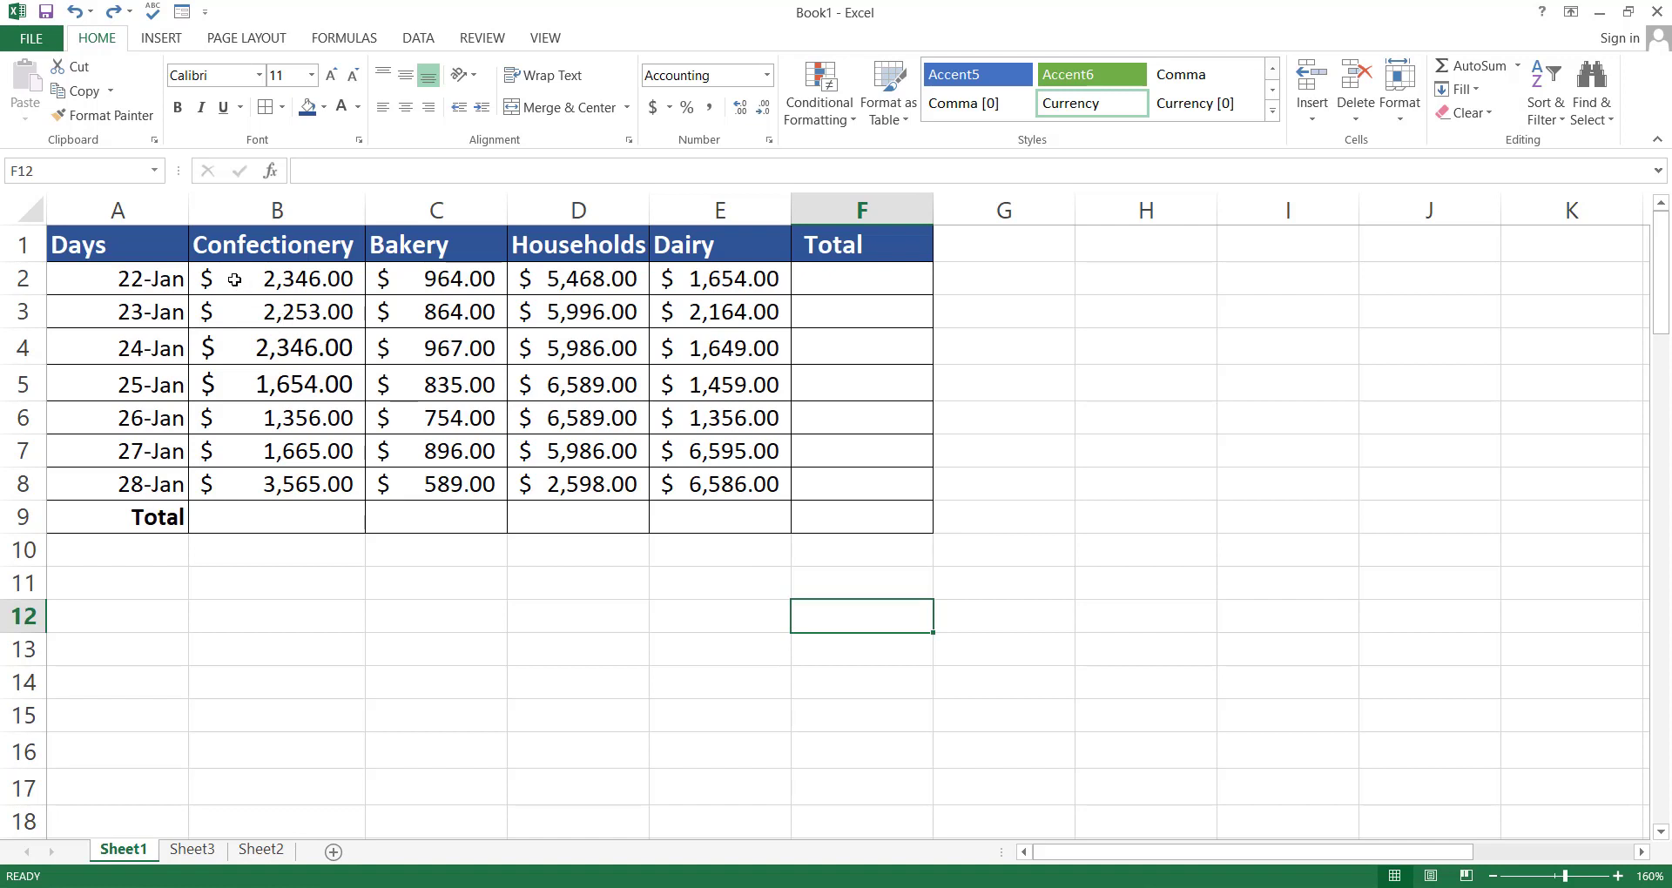
Step: AutoSum the range B2:F9 to fill the Total column and the Total row together
drag(232, 276, 841, 521)
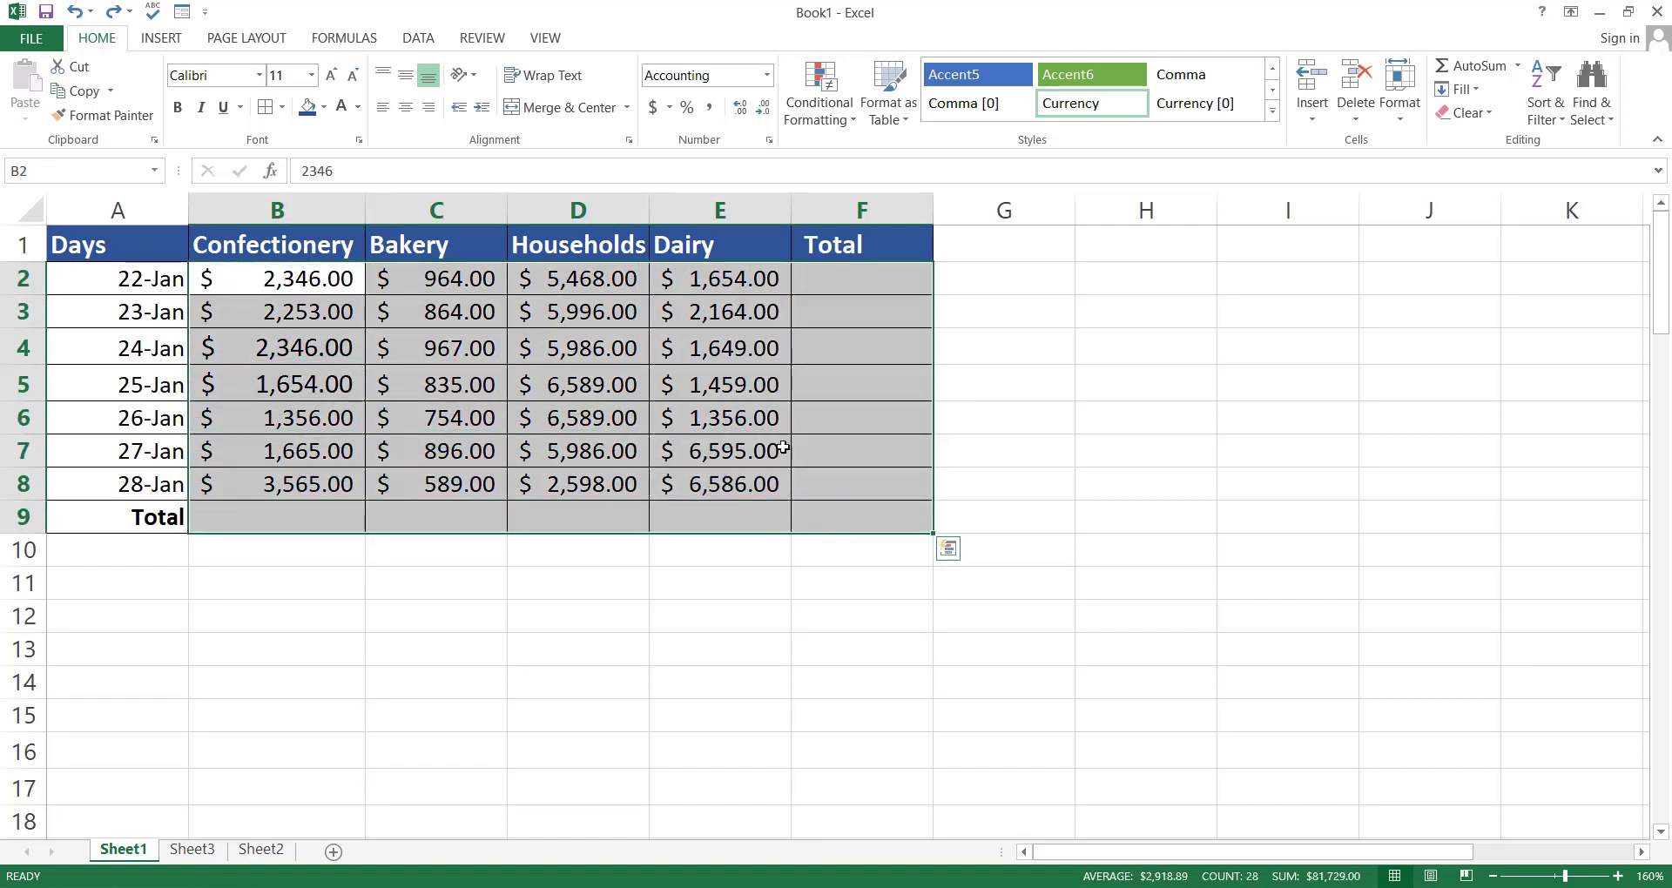
key(alt+equal)
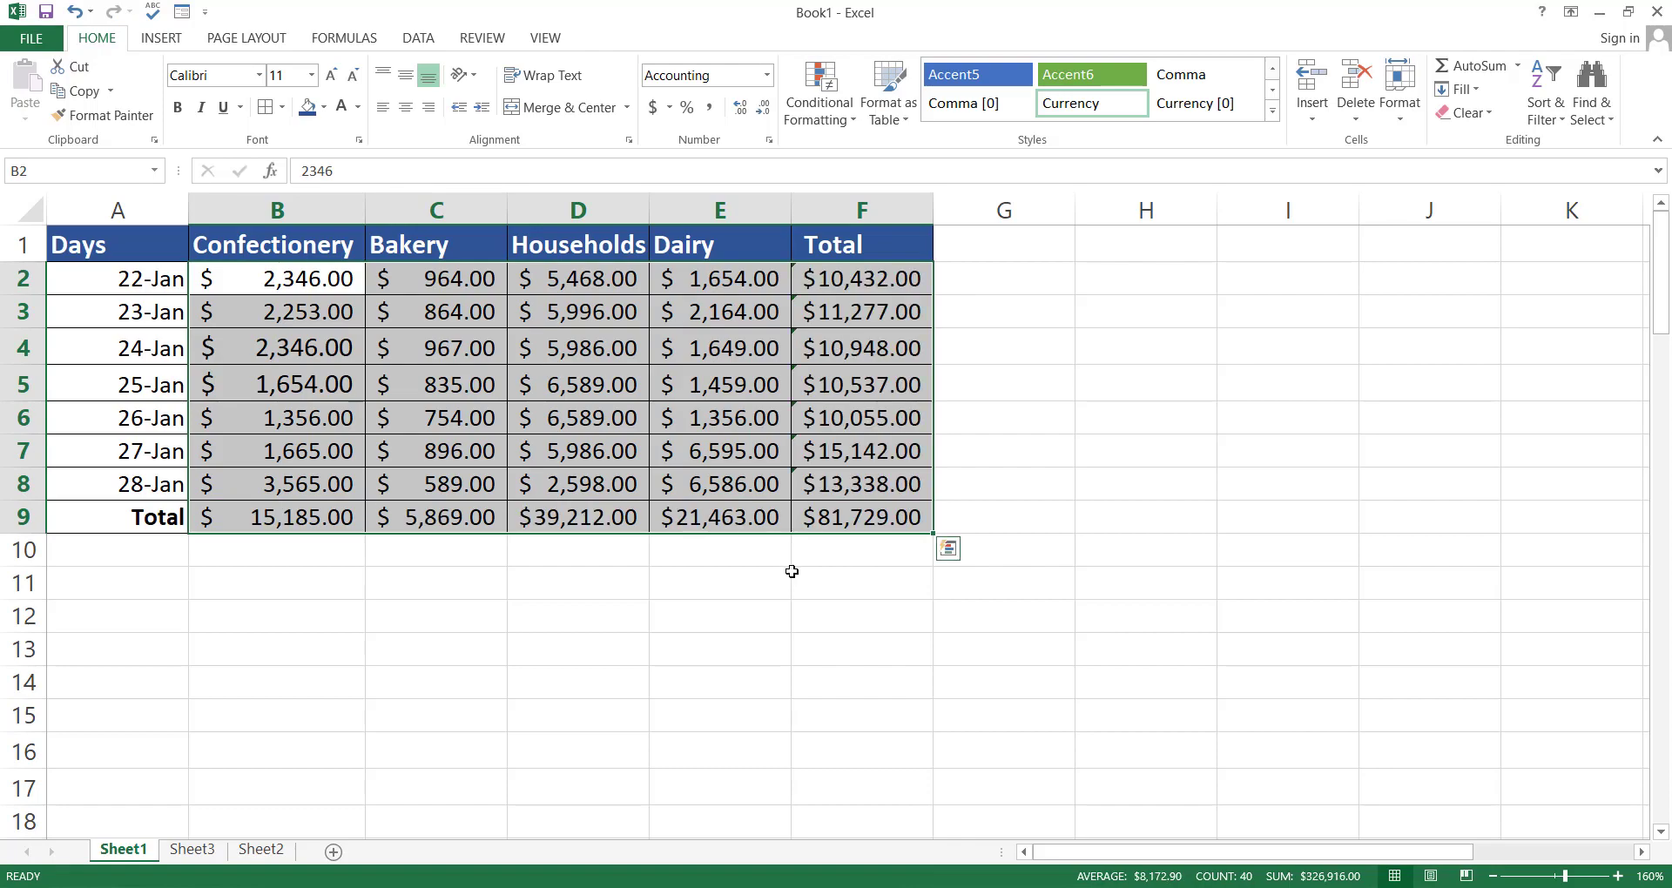
Step: On Sheet3, append the unit "pcs" to the Confectionery numbers in cells C2, C3 and C4
key(ctrl+Page_Down)
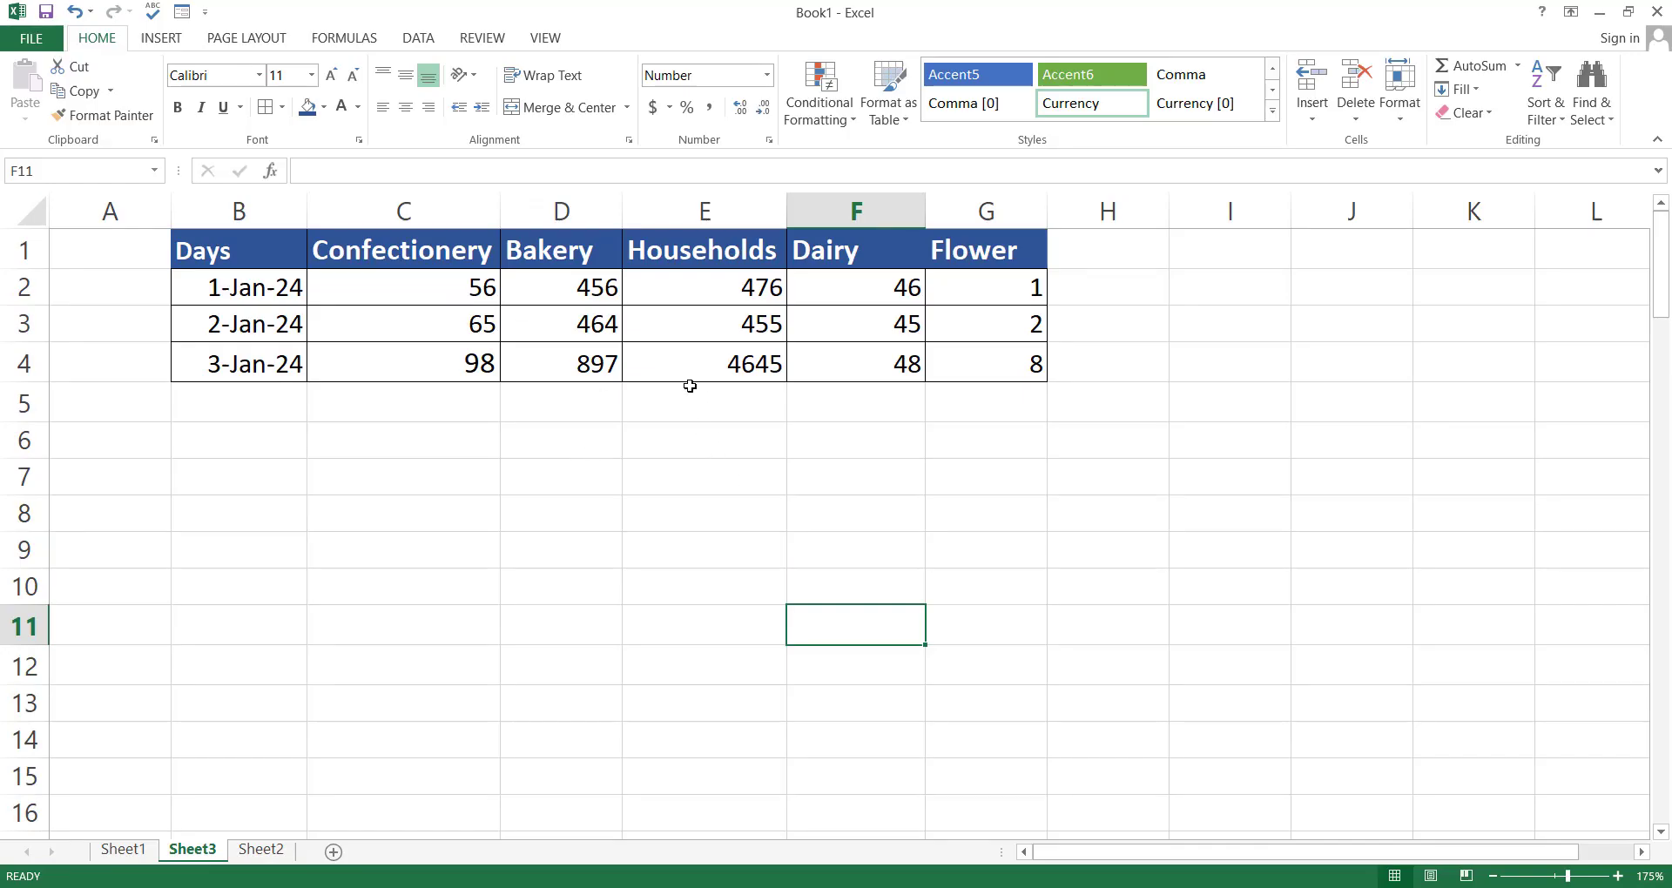
click(462, 278)
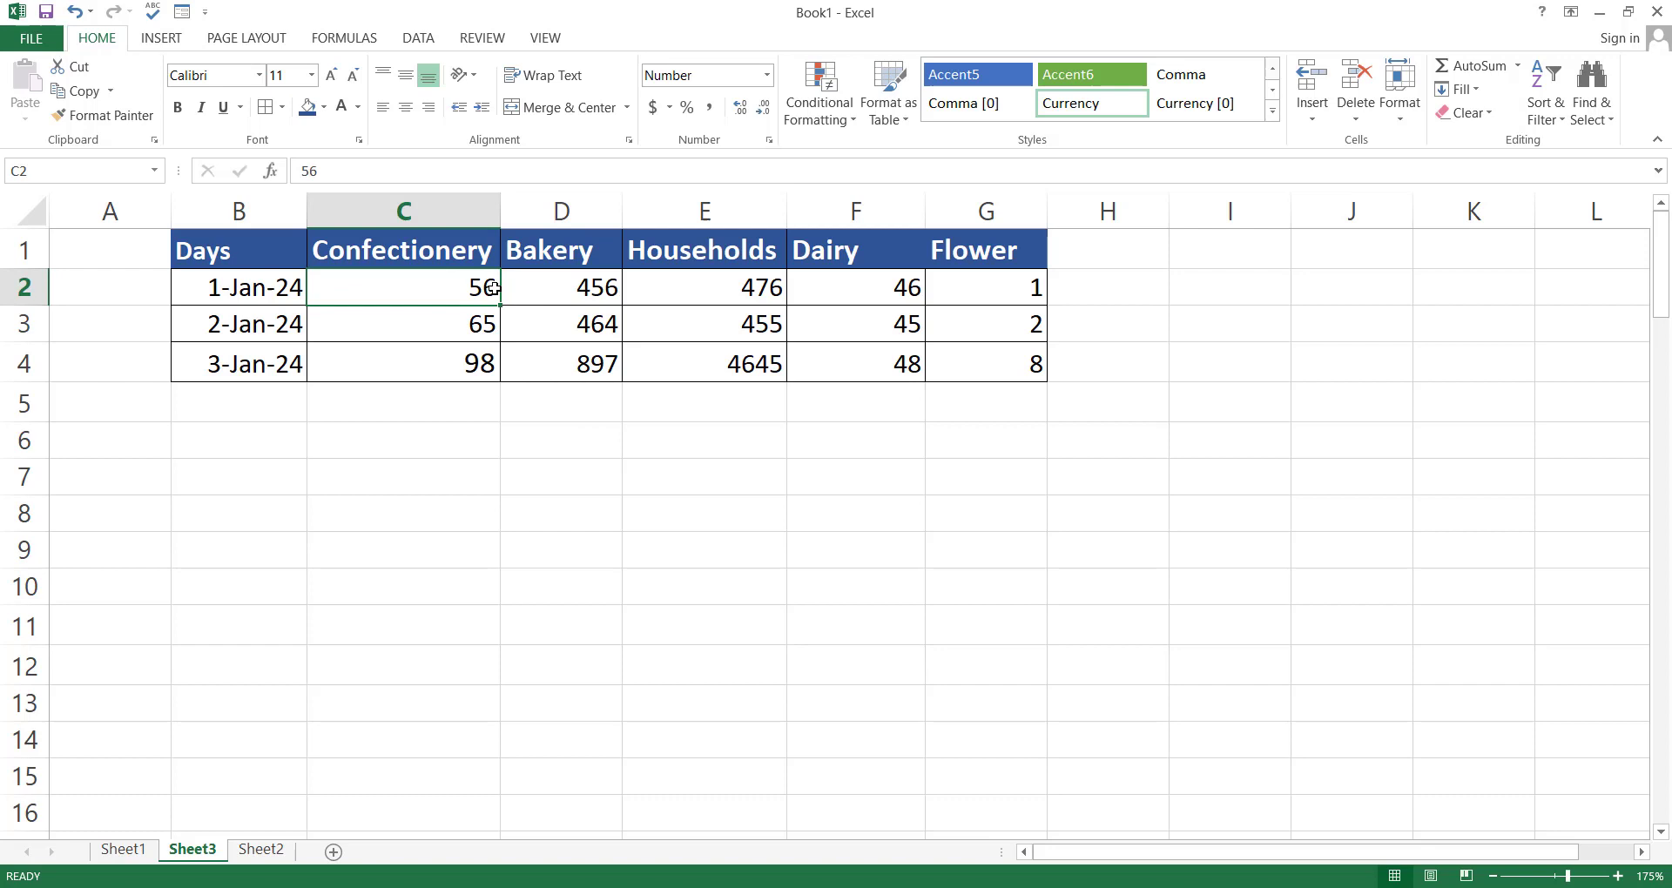
click(525, 322)
double_click(474, 297)
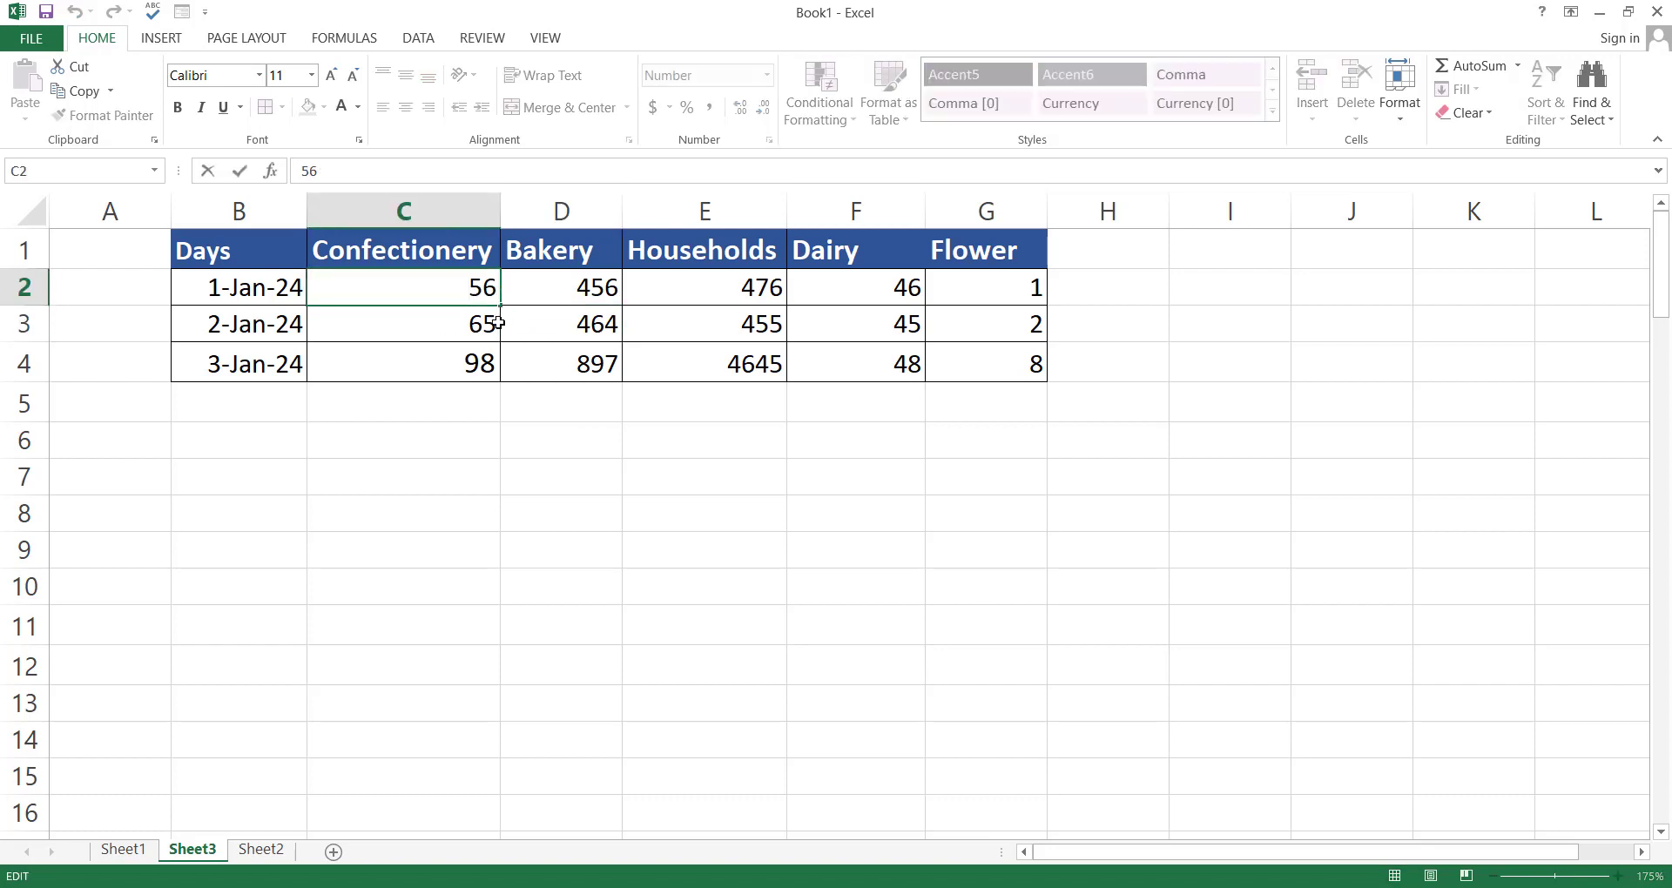
text(pcs)
double_click(497, 324)
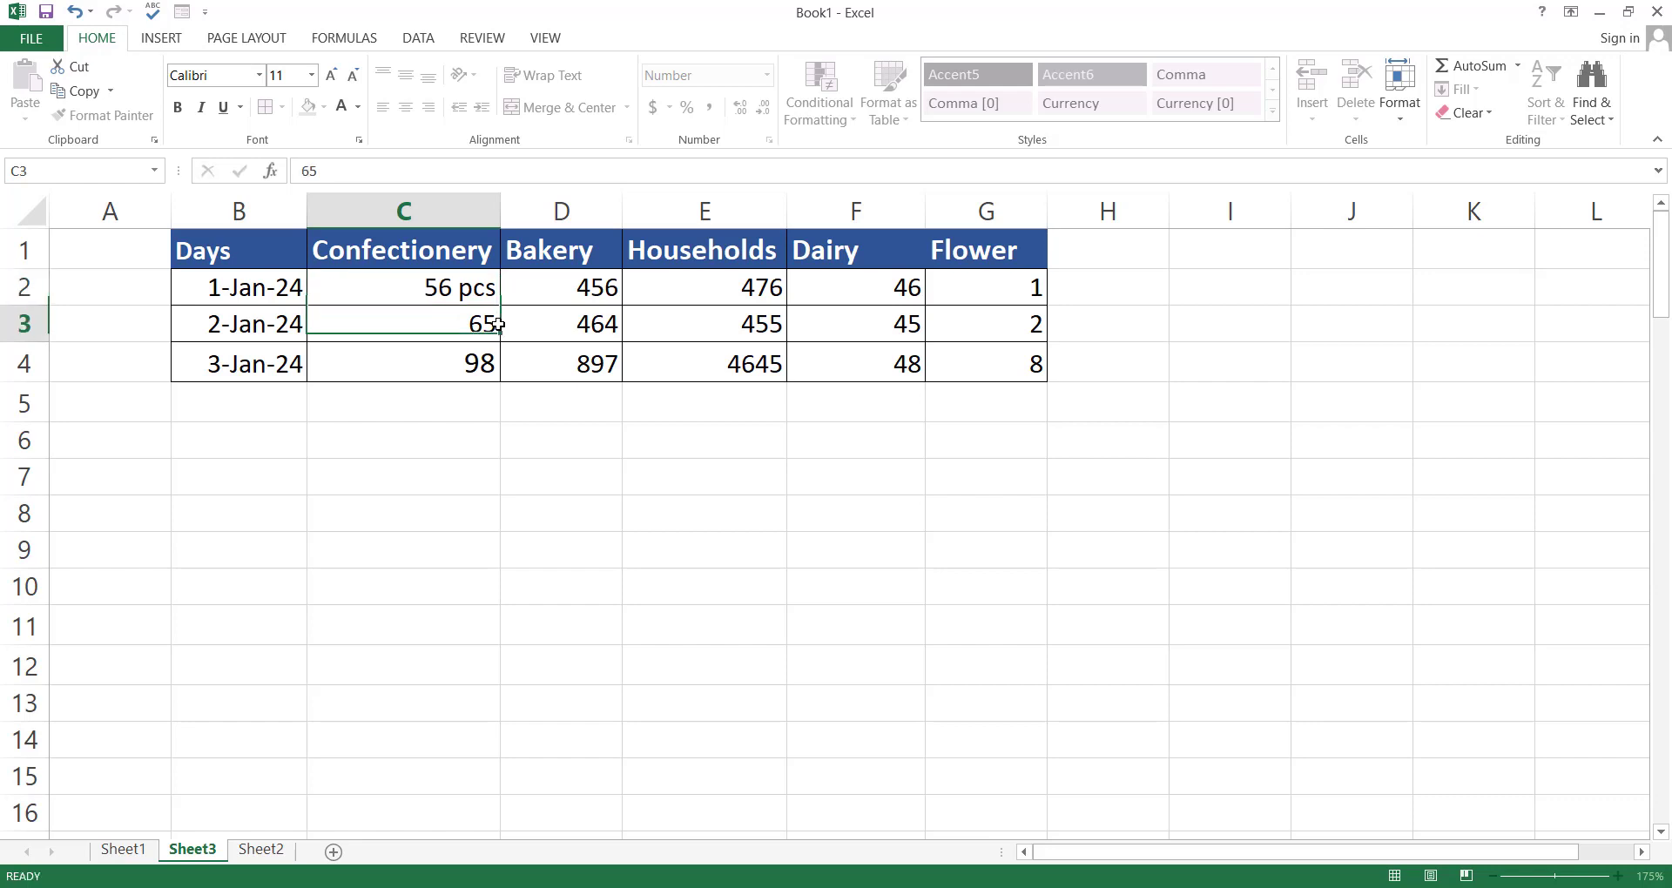
text(pcs)
double_click(488, 364)
text(pcs)
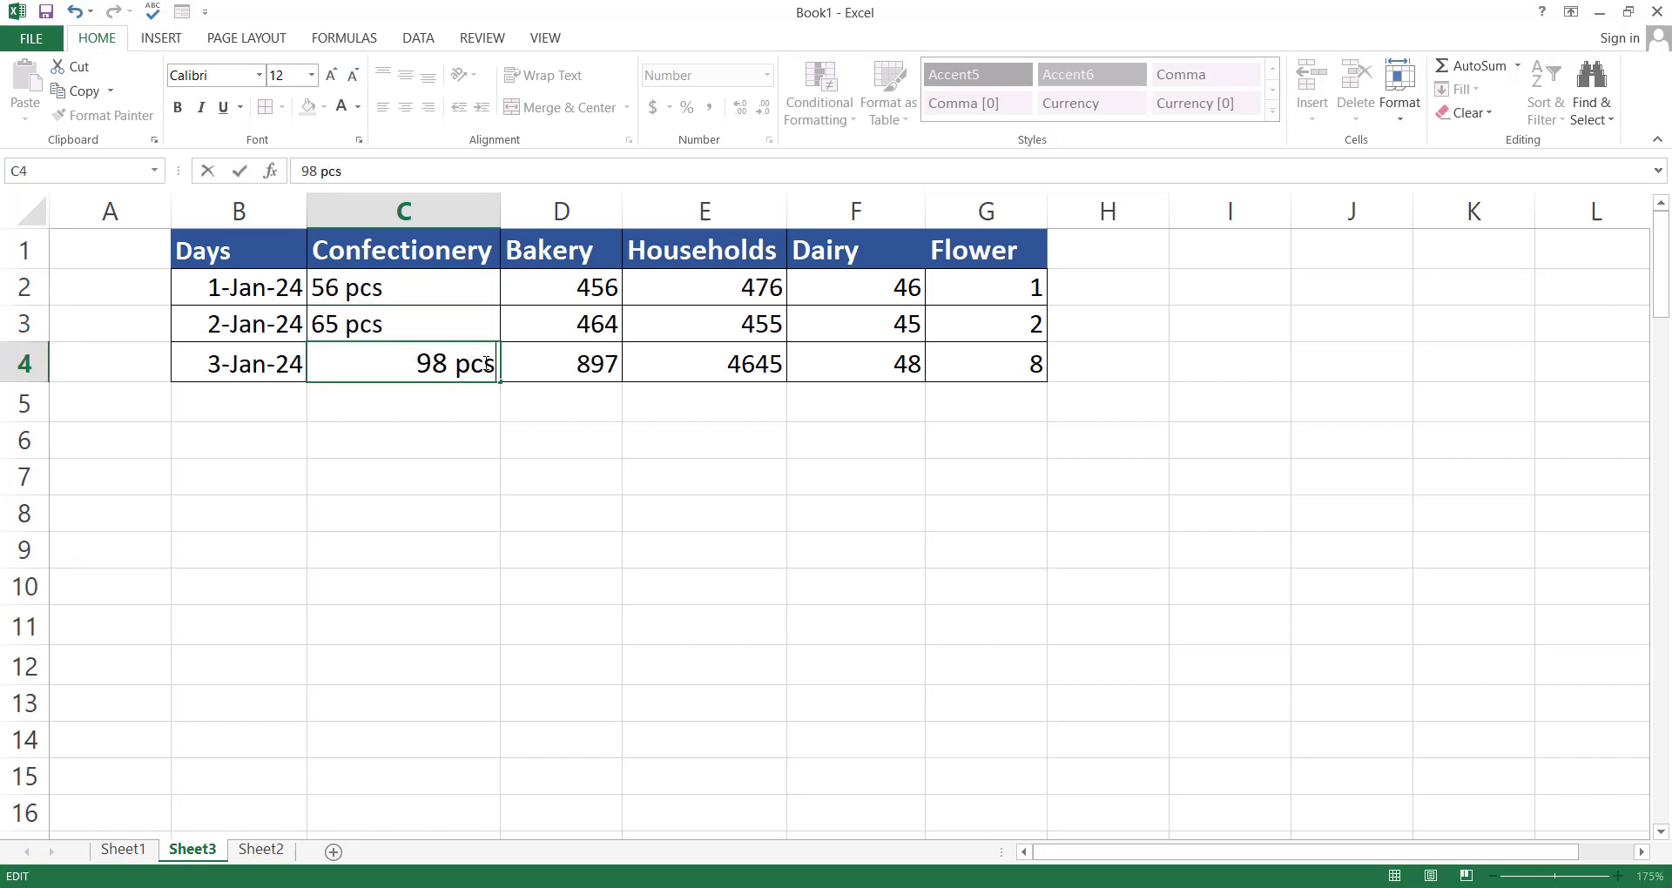
key(Return)
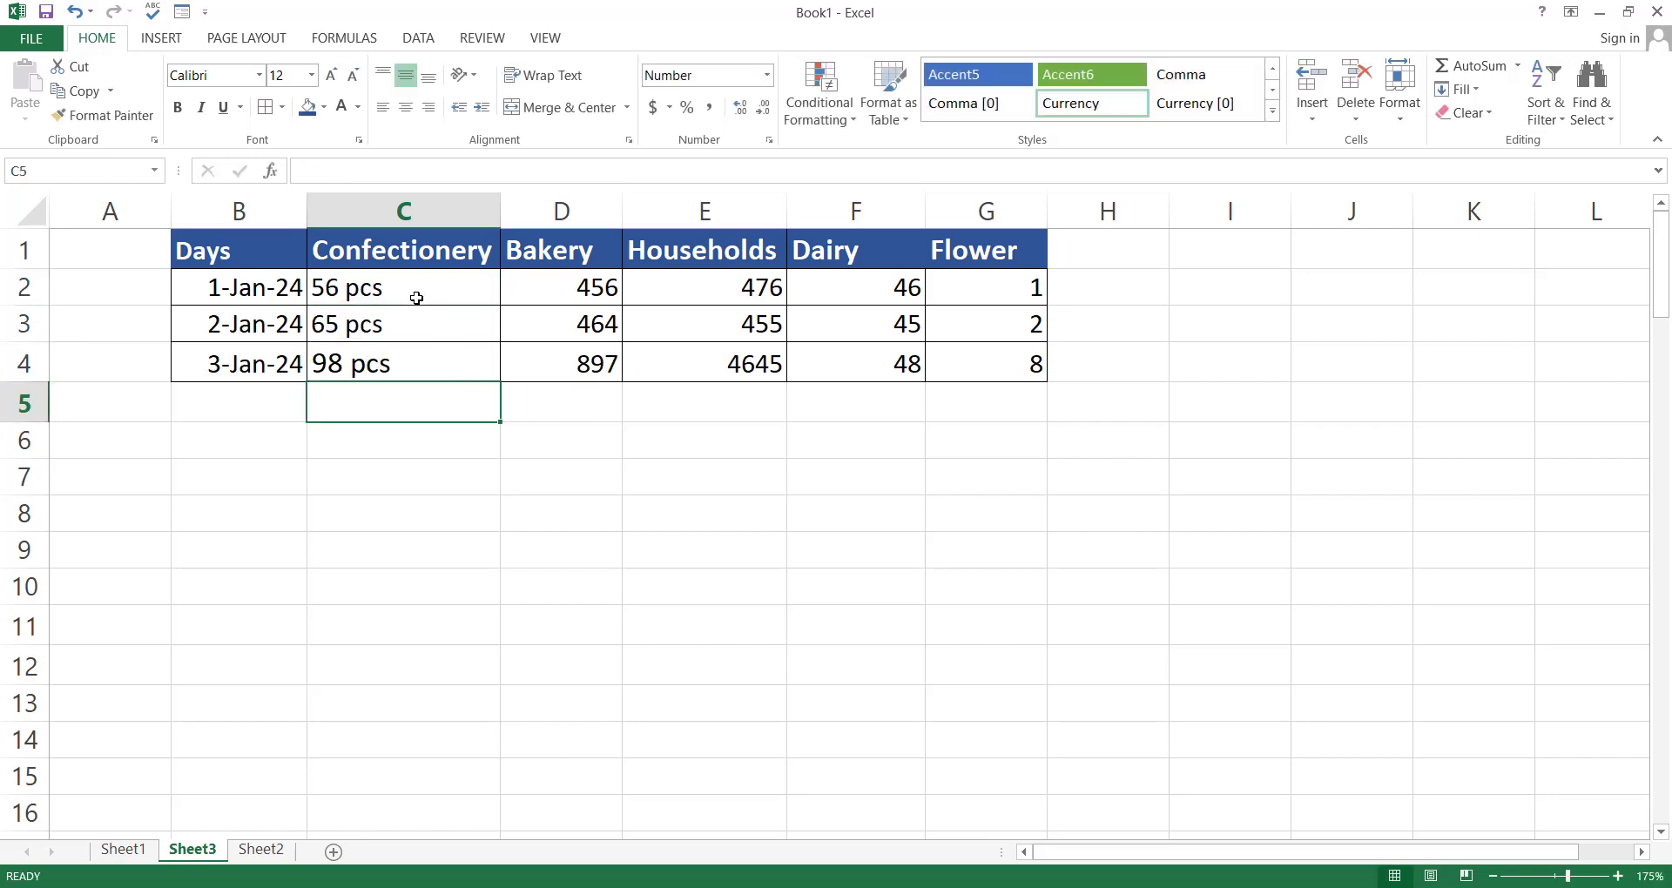
Step: Undo the "pcs" additions in the Confectionery cells C2:C4
drag(416, 298, 421, 346)
key(ctrl+z)
key(ctrl+z)
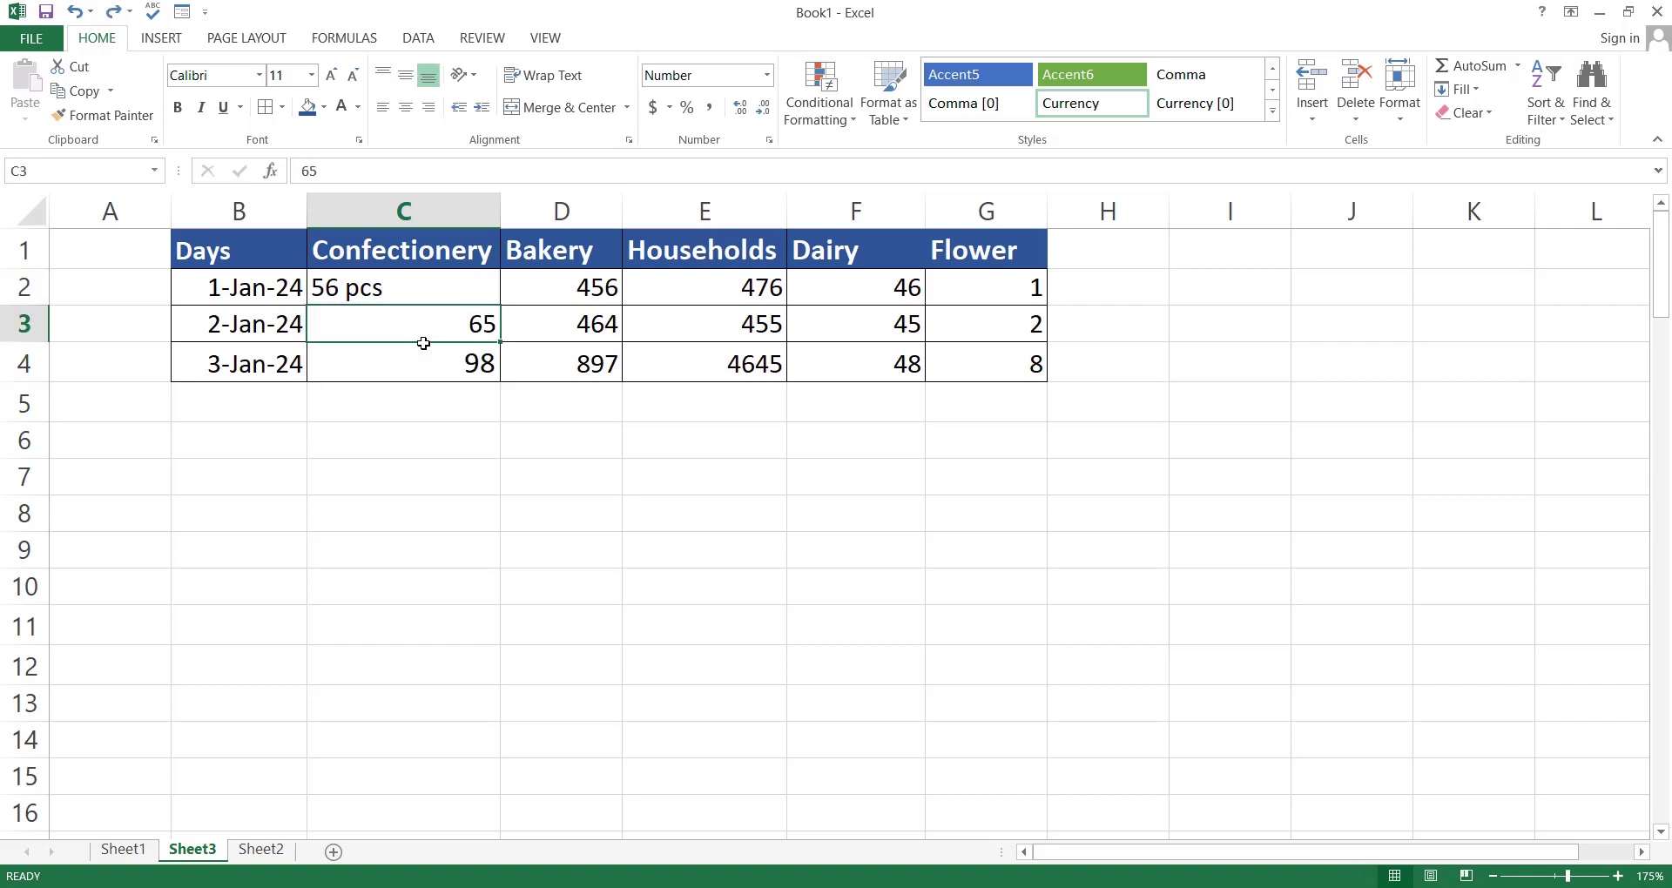
key(ctrl+z)
key(Up)
key(Up)
key(Up)
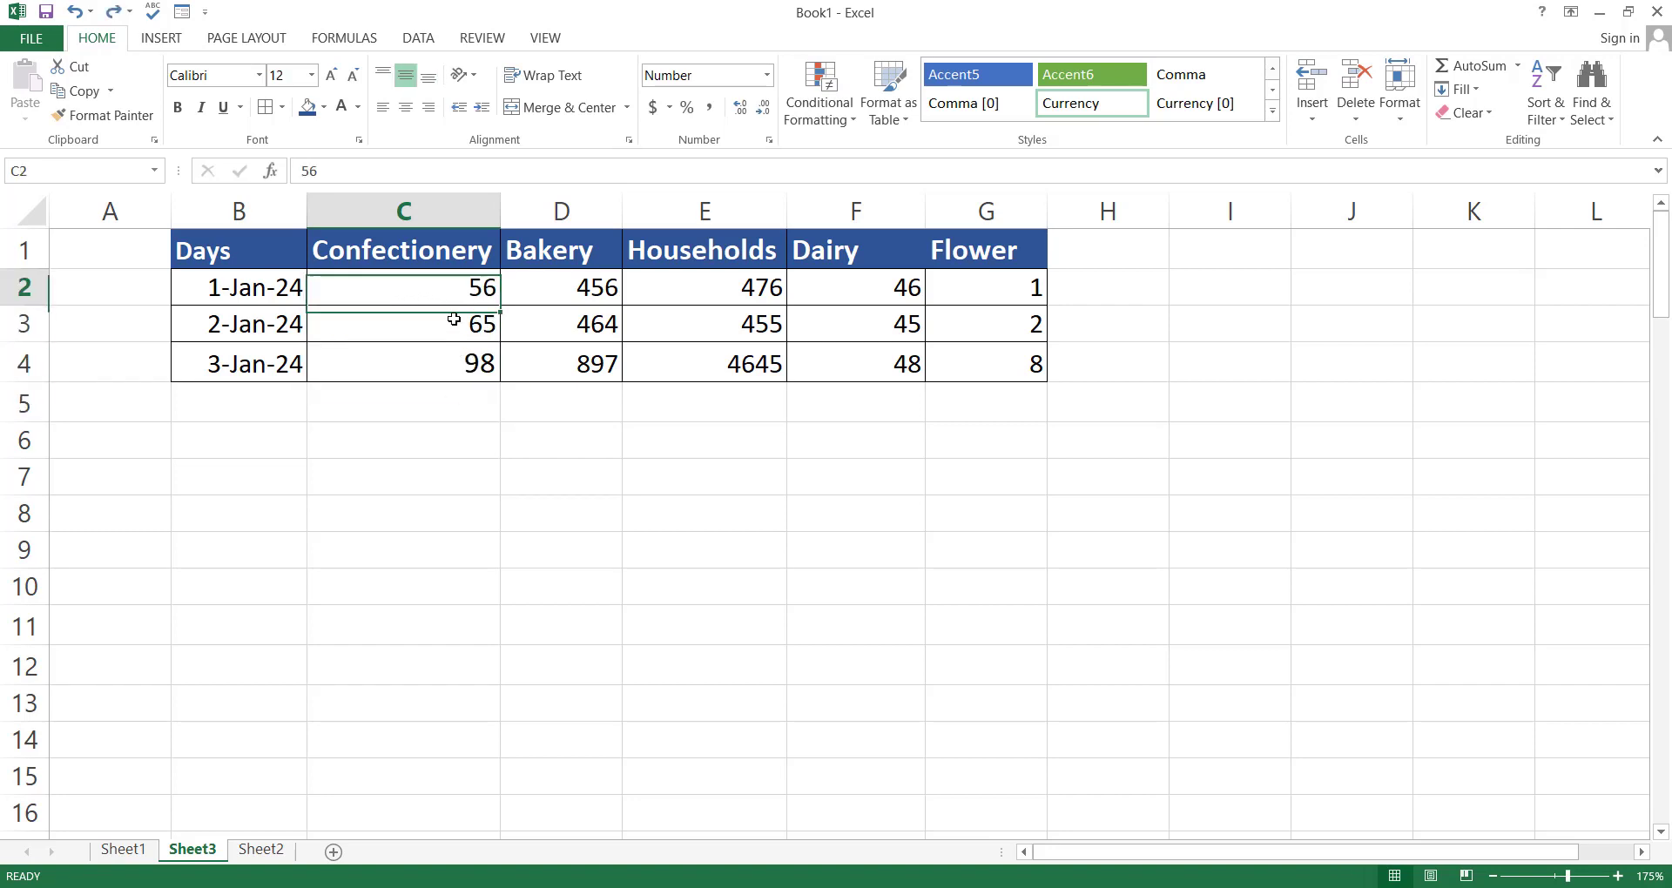
Step: Apply the custom number format # "pcs" to cells C2:F4 so the Confectionery, Bakery, Households and Dairy numbers carry the unit
drag(455, 296, 791, 375)
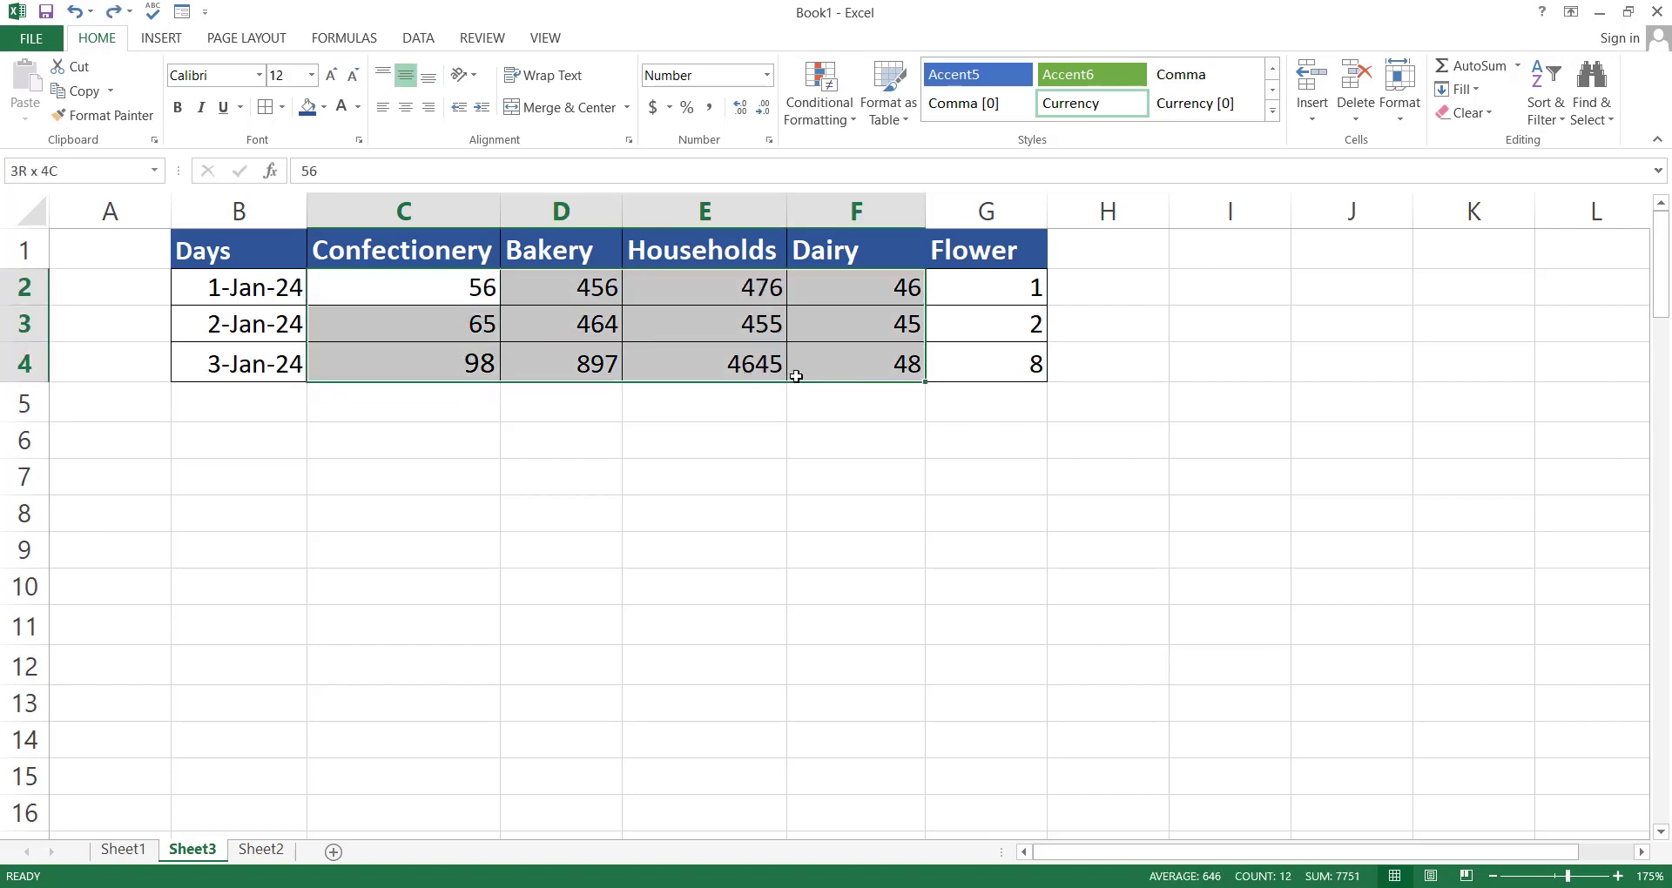
right_click(455, 304)
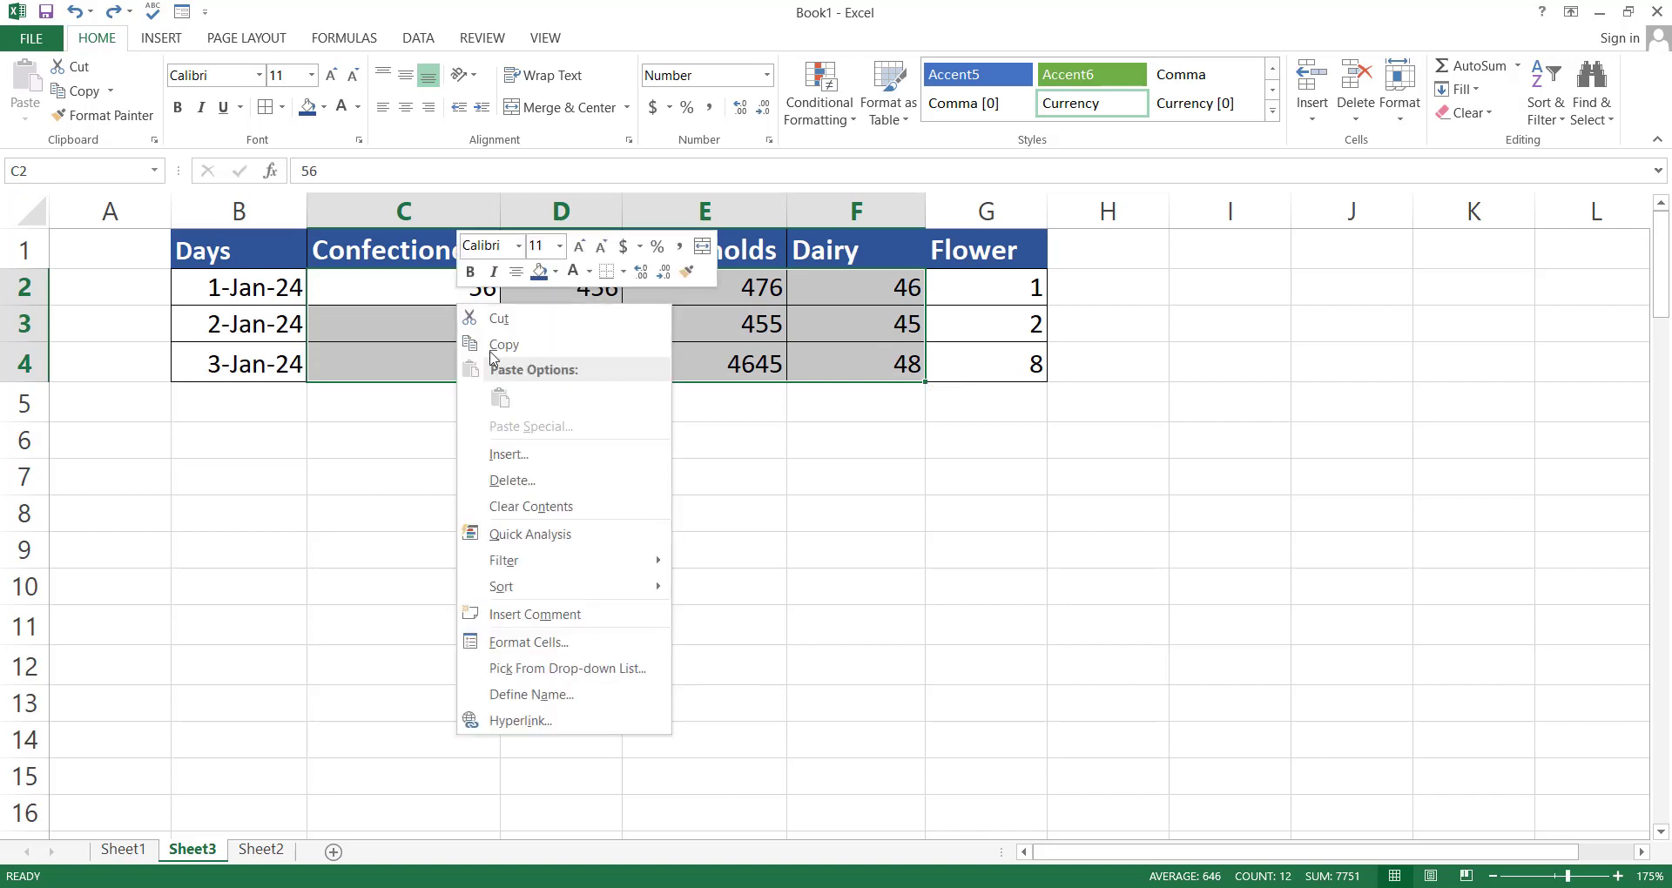
click(552, 642)
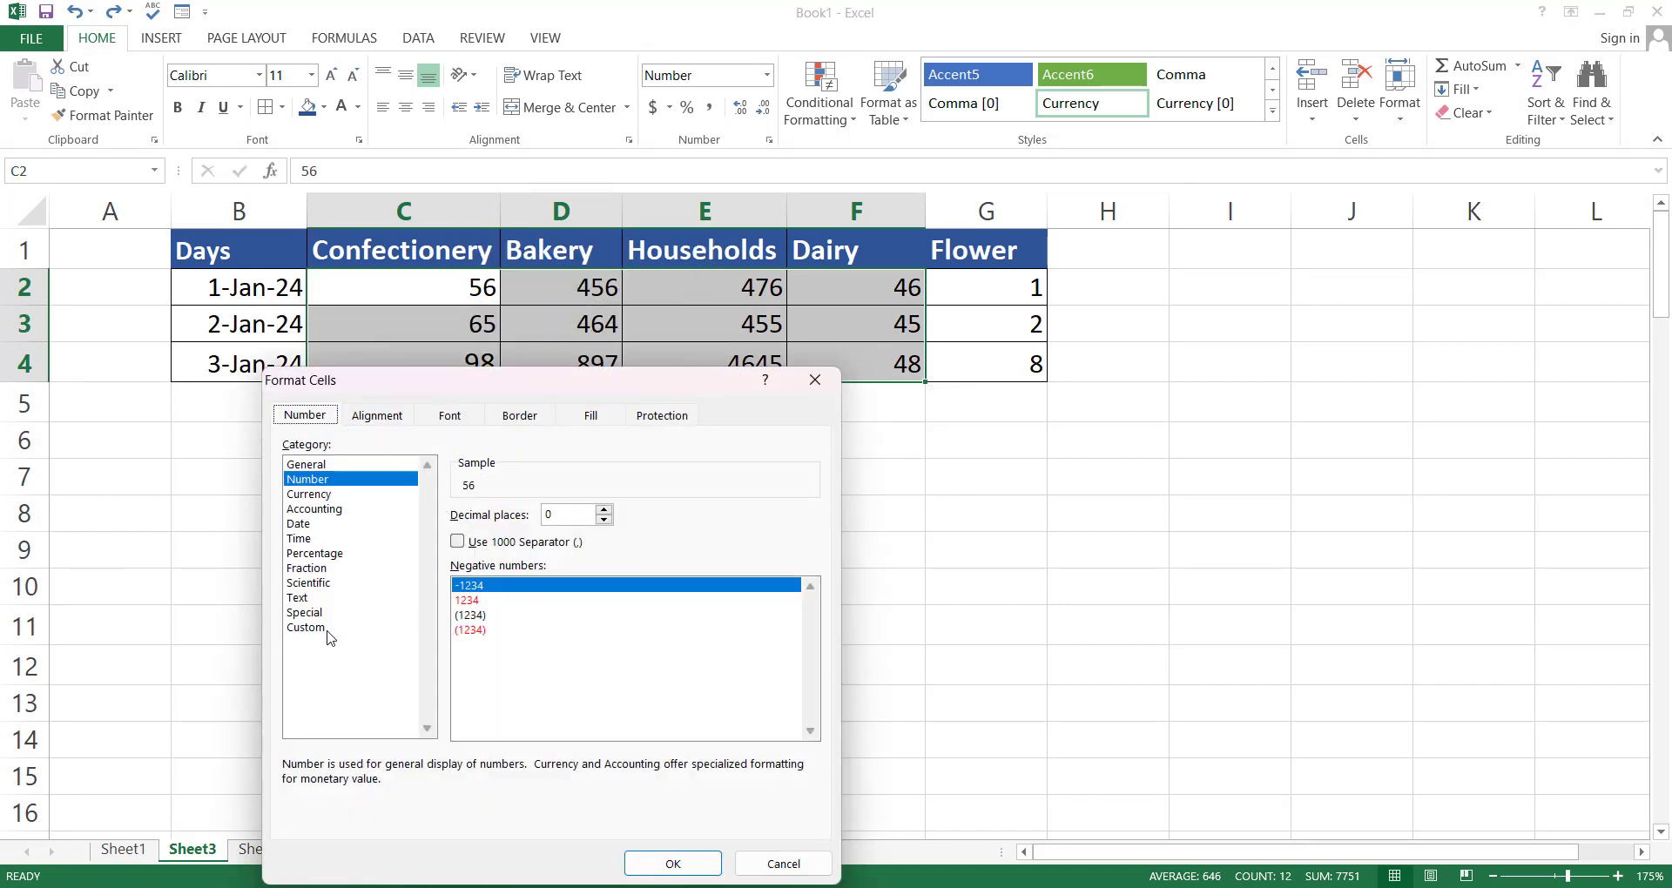
click(319, 628)
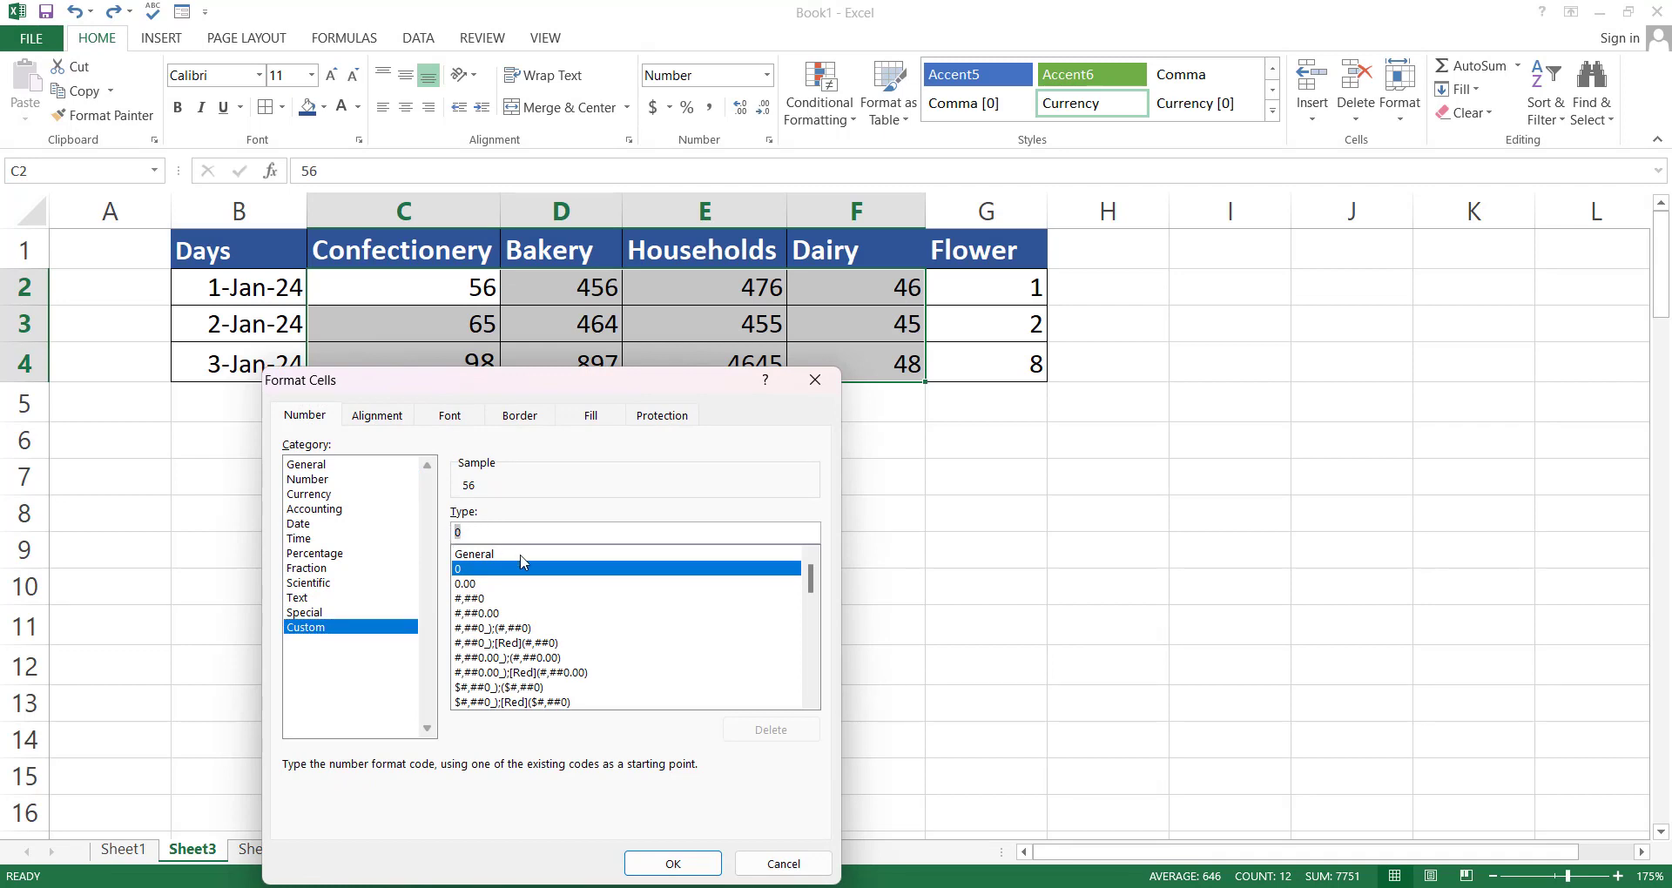
text(#)
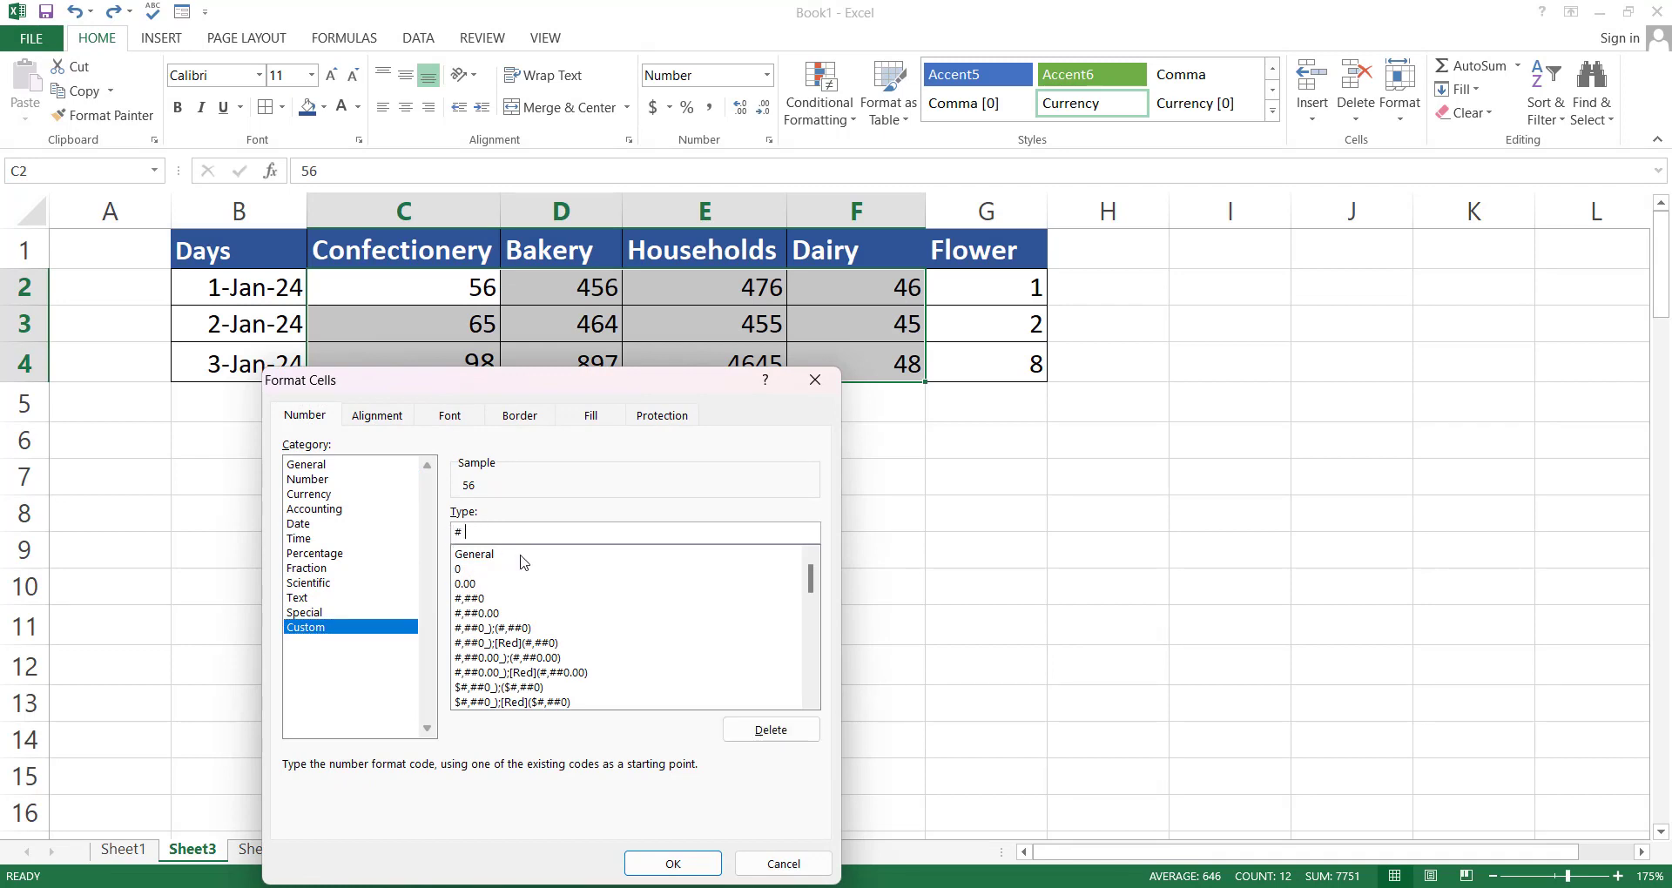
text( "pcs)
click(673, 863)
click(552, 474)
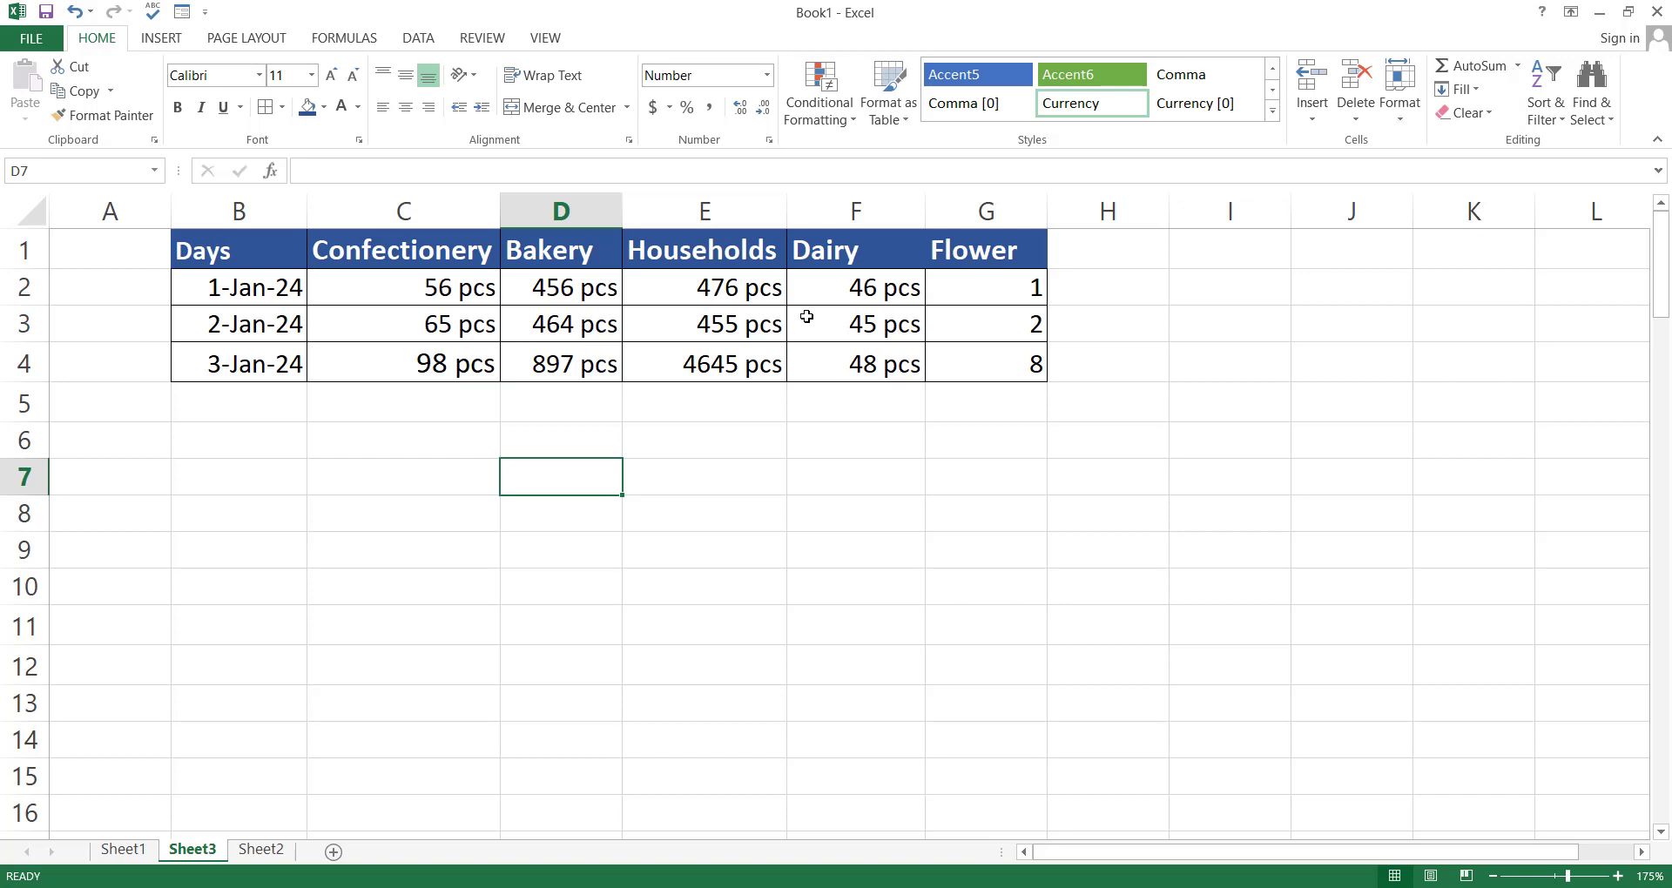
Step: Apply the custom number format [=1] # "pc"; # "pcs" to the Flower cells G2:G4
click(1028, 292)
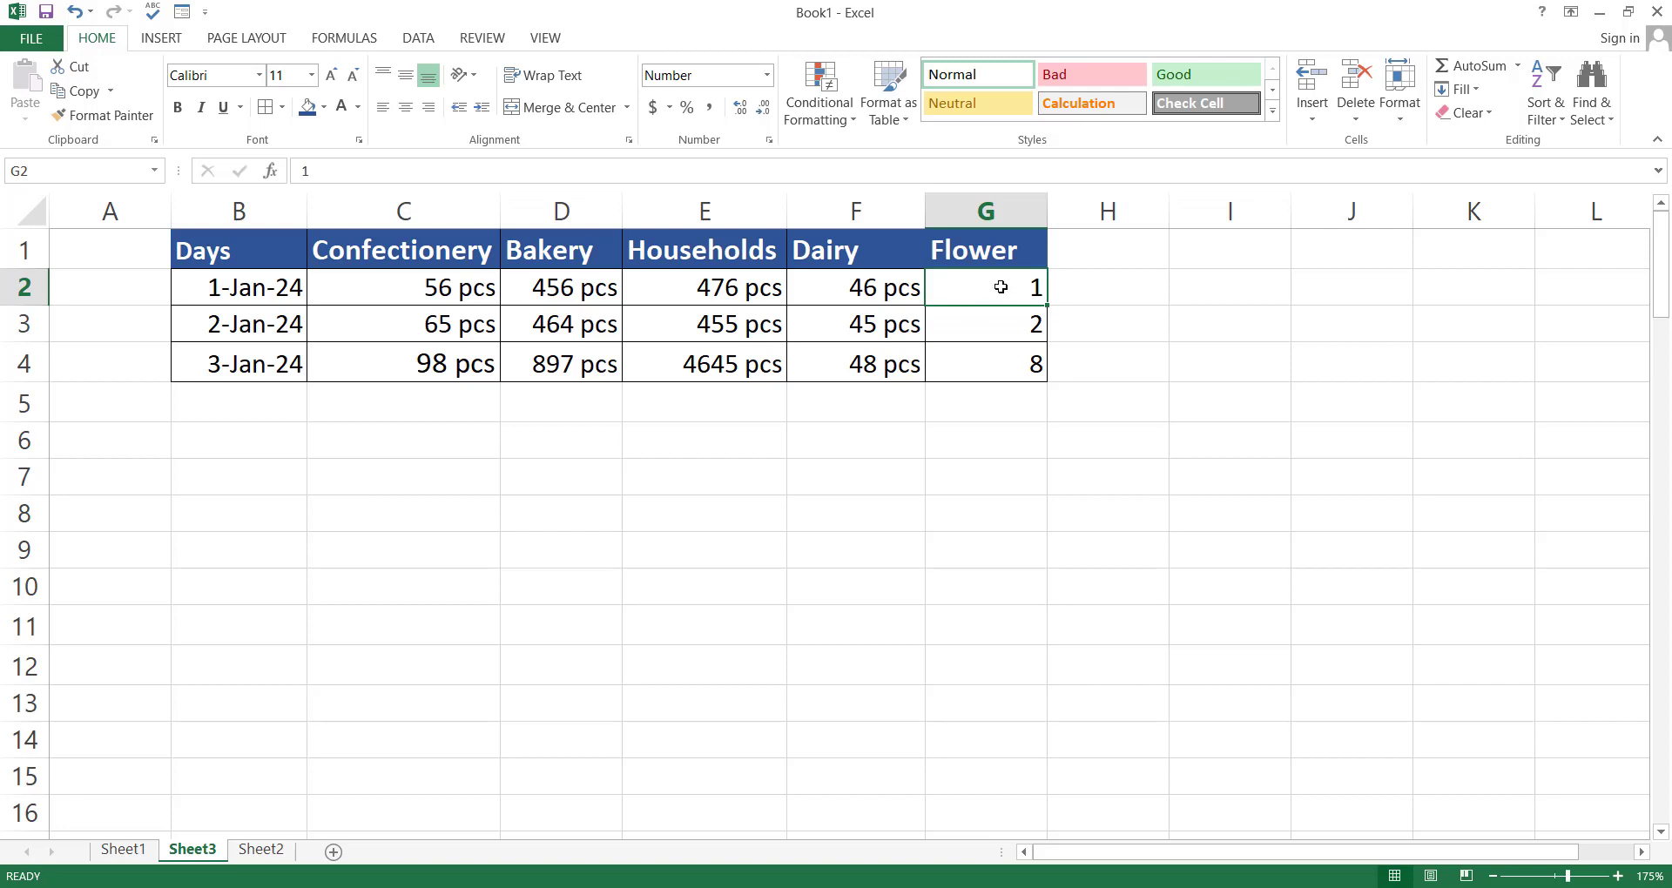
drag(1000, 287, 997, 357)
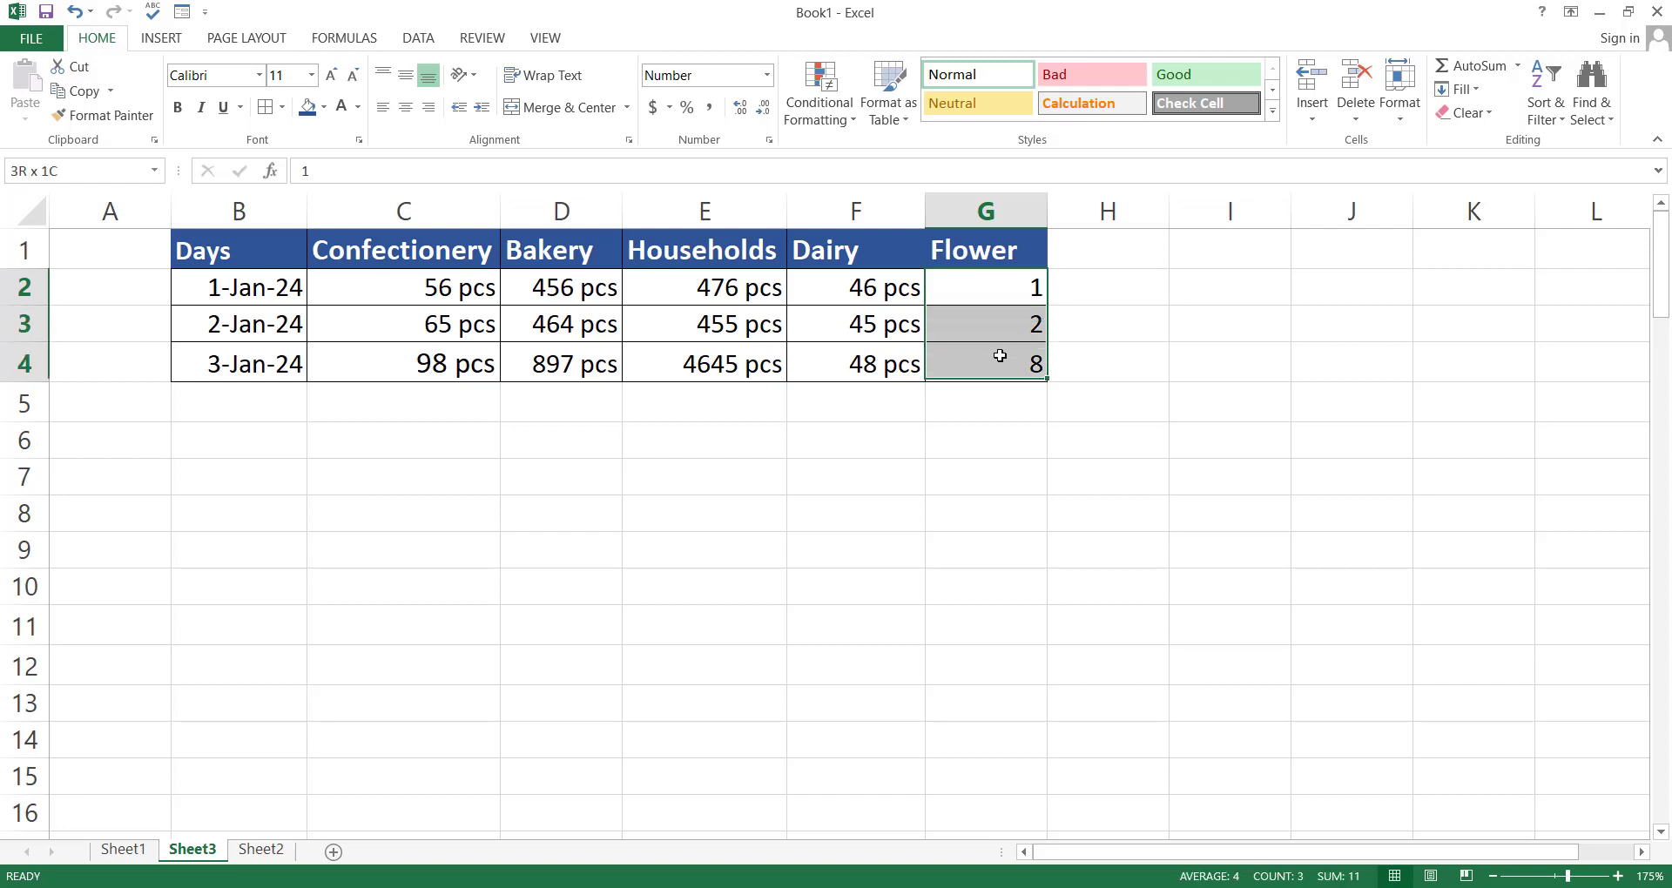
right_click(983, 288)
click(1099, 632)
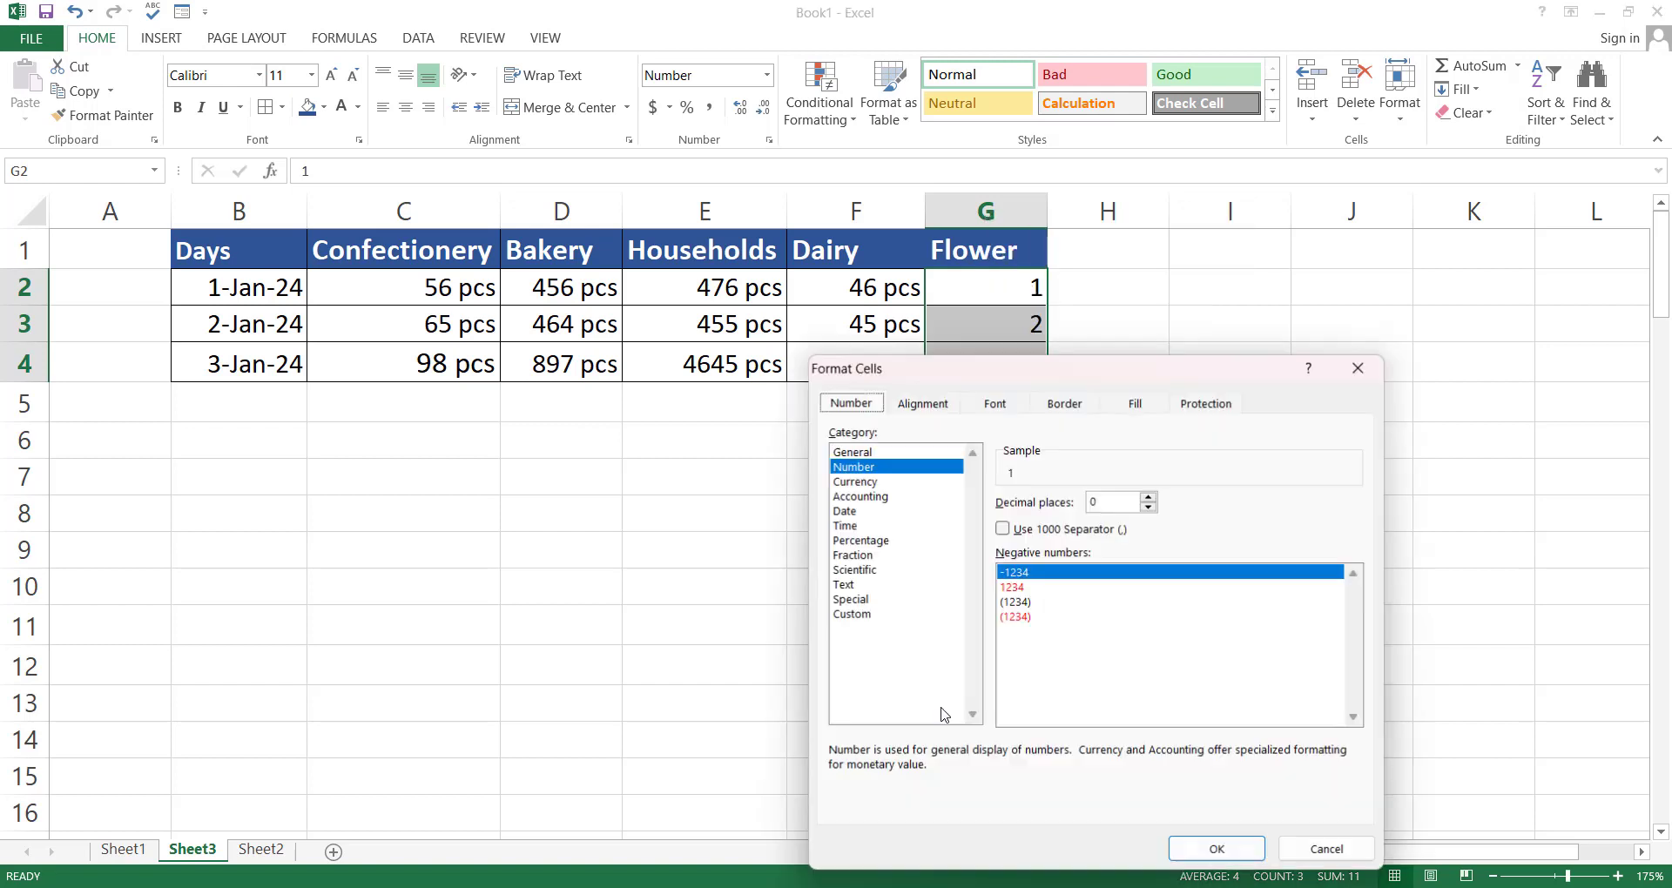
click(887, 615)
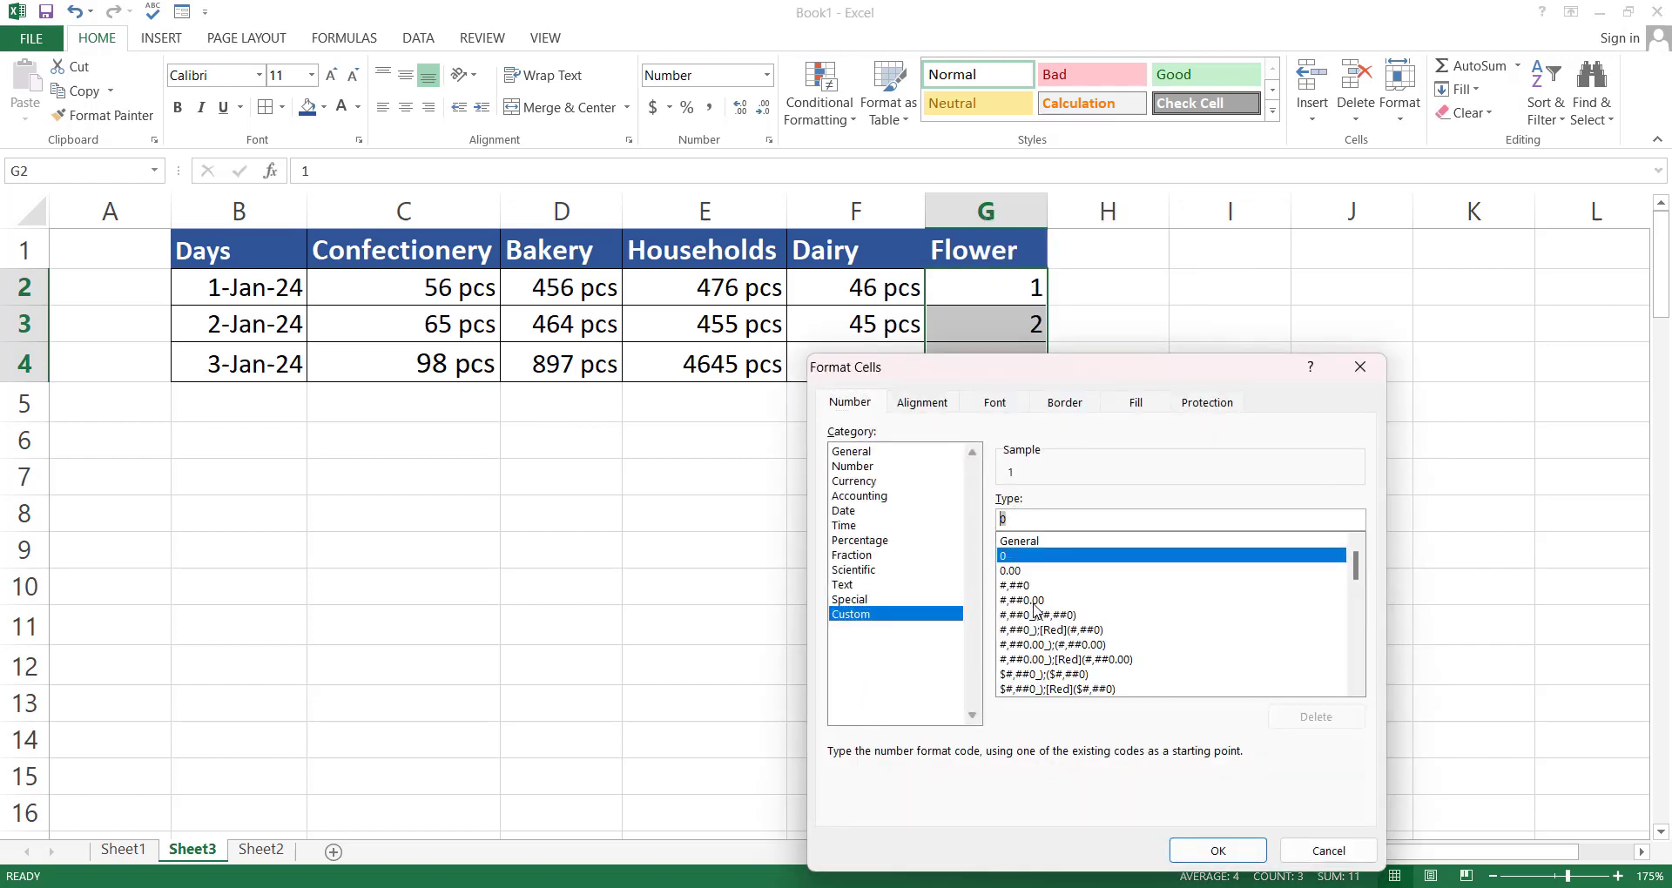
key(BackSpace)
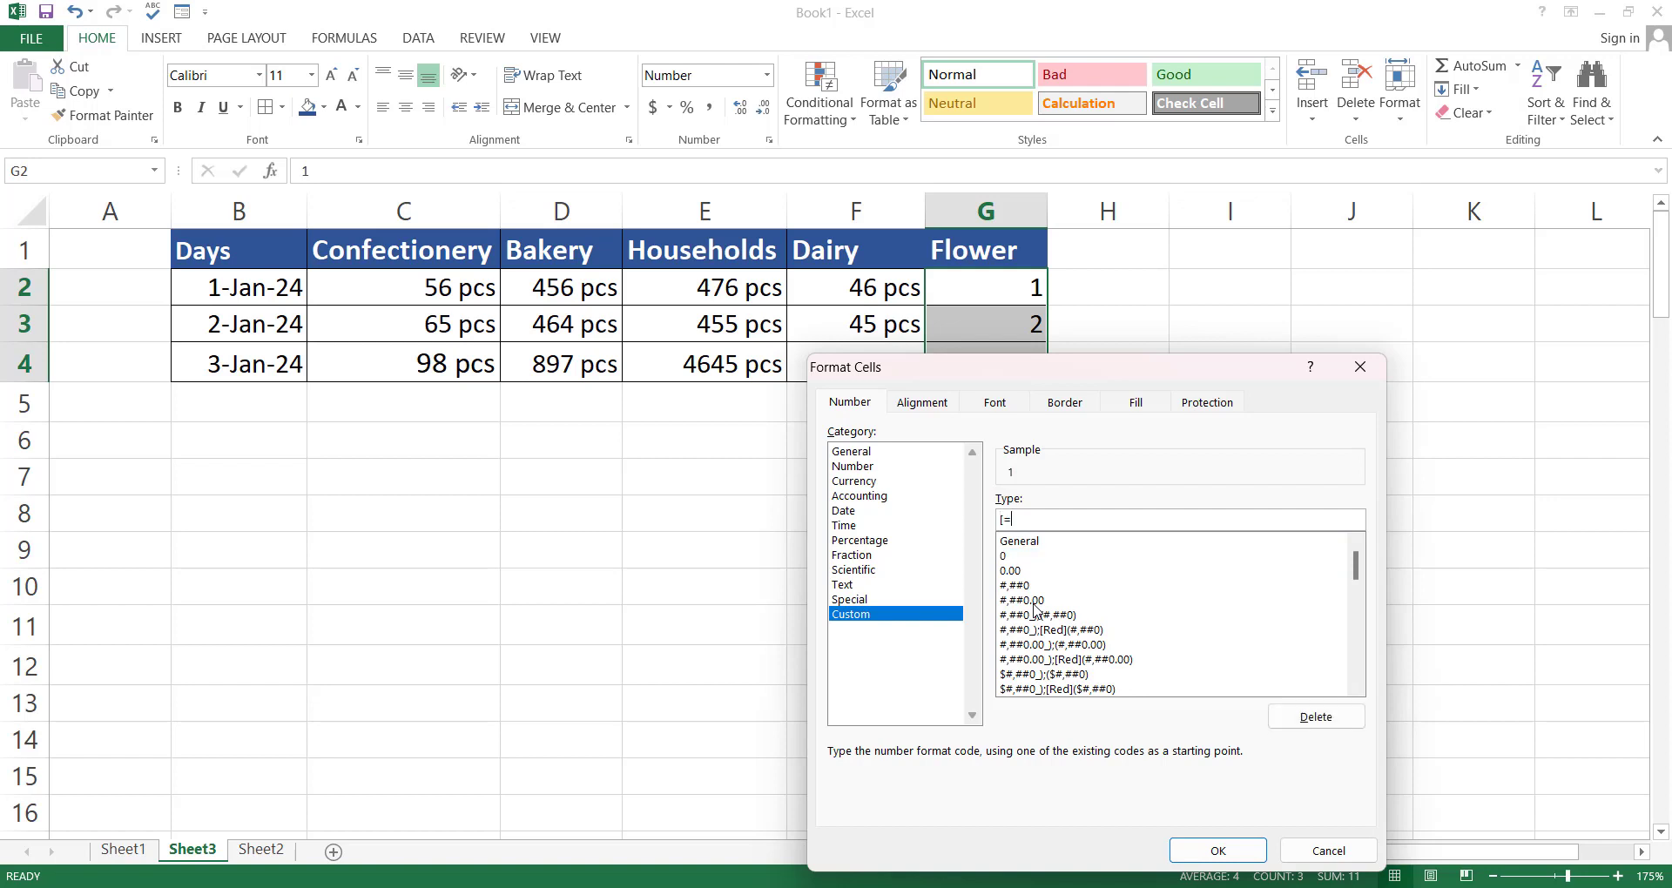
text([=1] # ")
text(cs")
click(1218, 850)
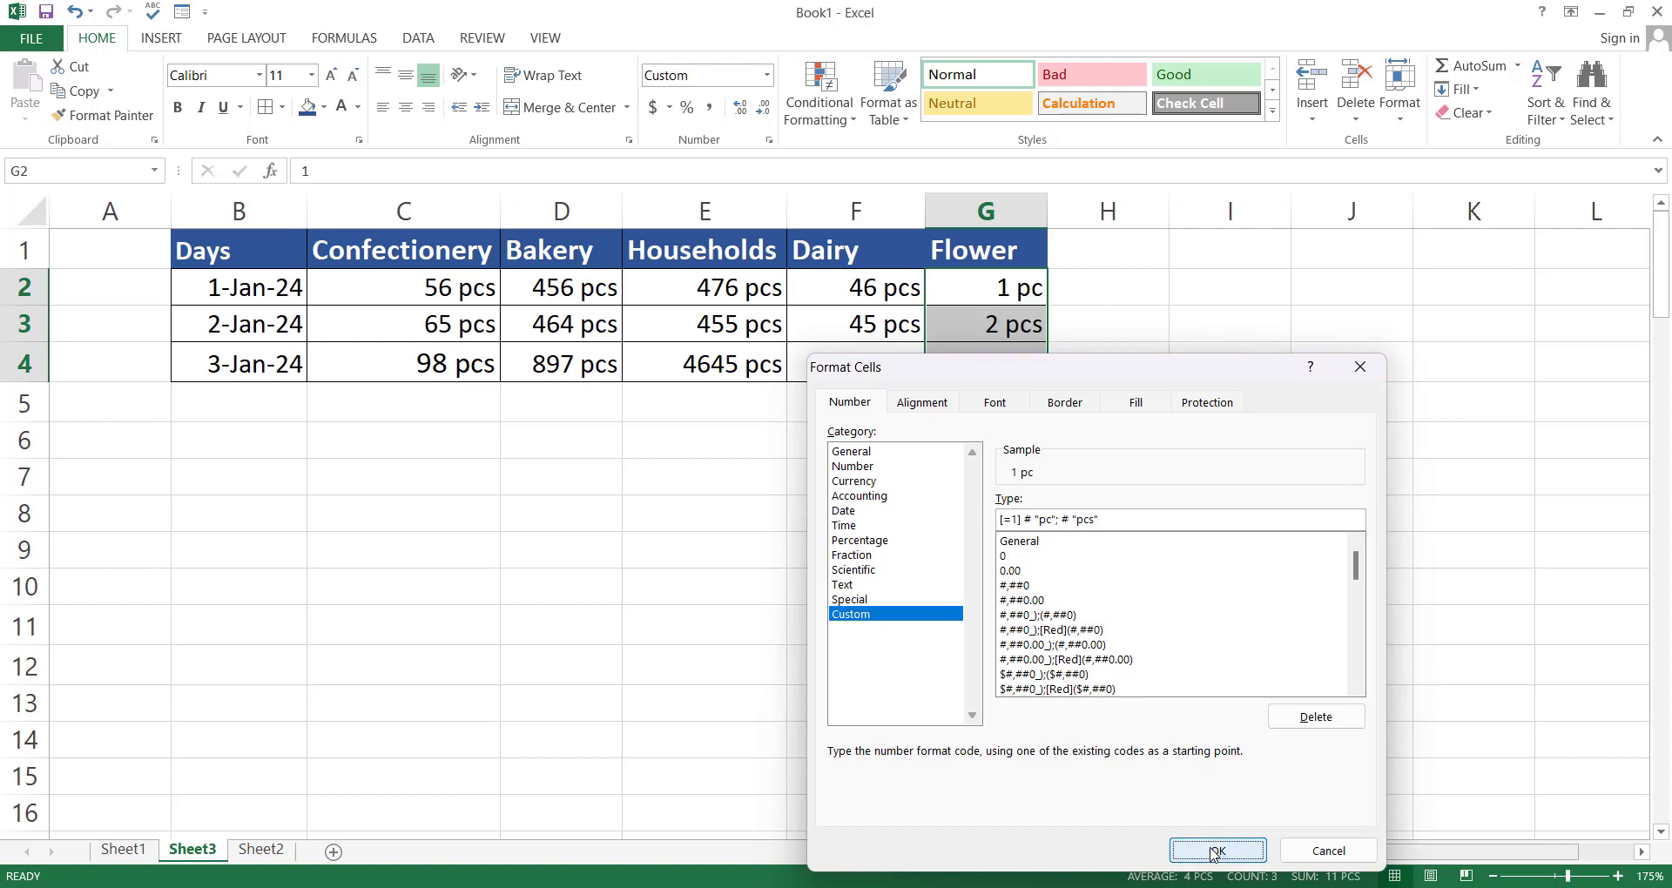
Step: Enter 1 in the Flower cells G3 and G4 to test the singular unit format
click(988, 368)
click(1002, 331)
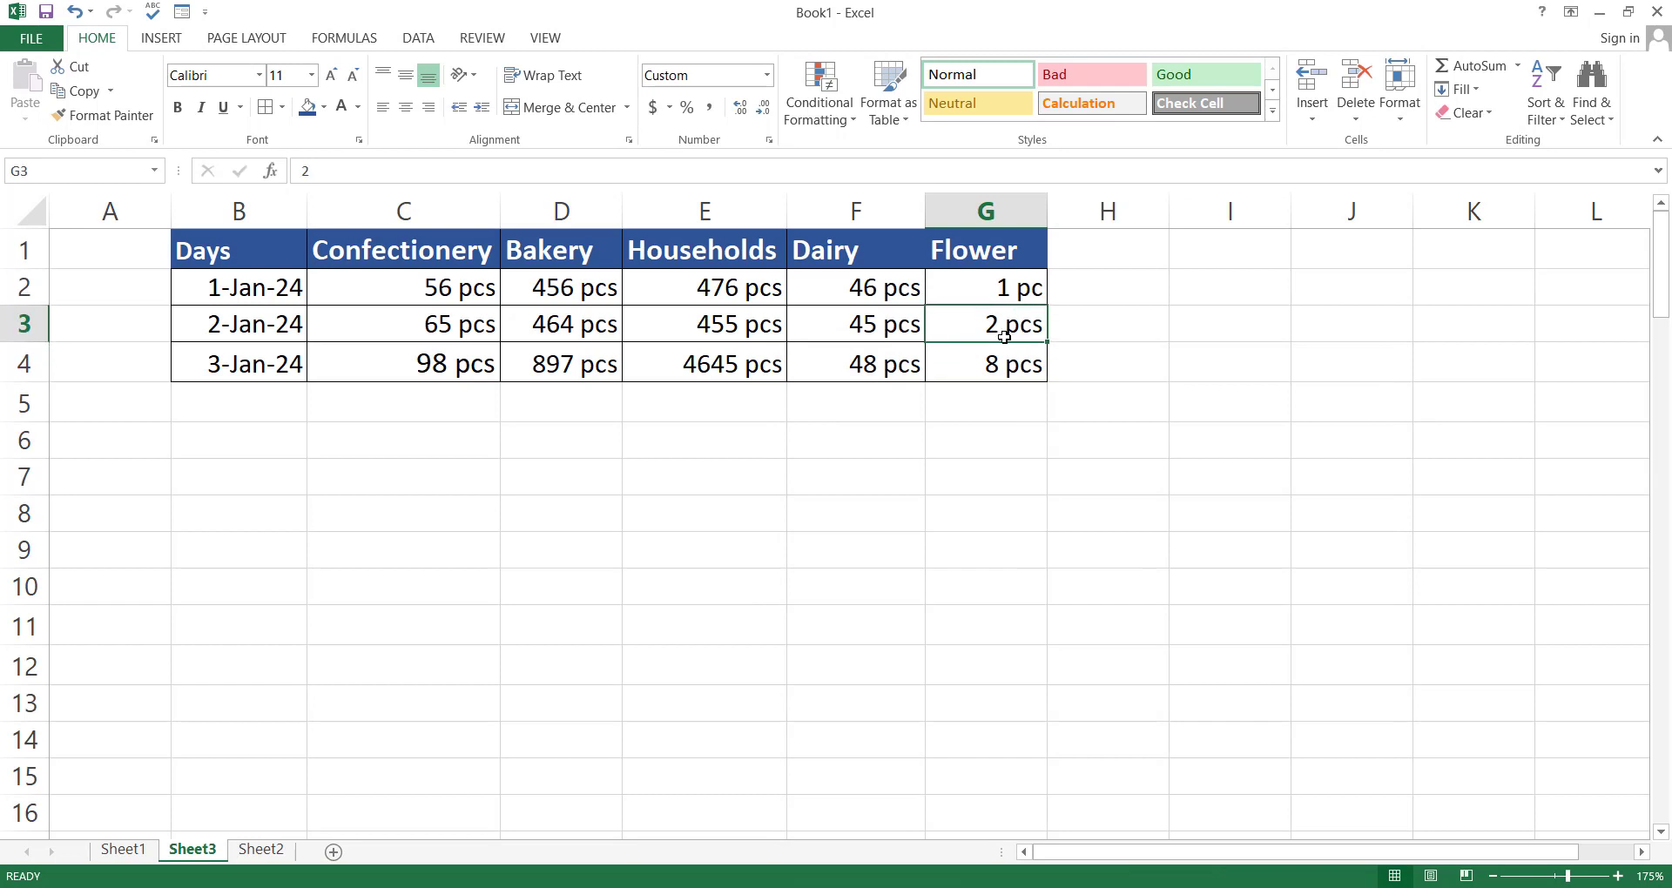
text(1)
key(Return)
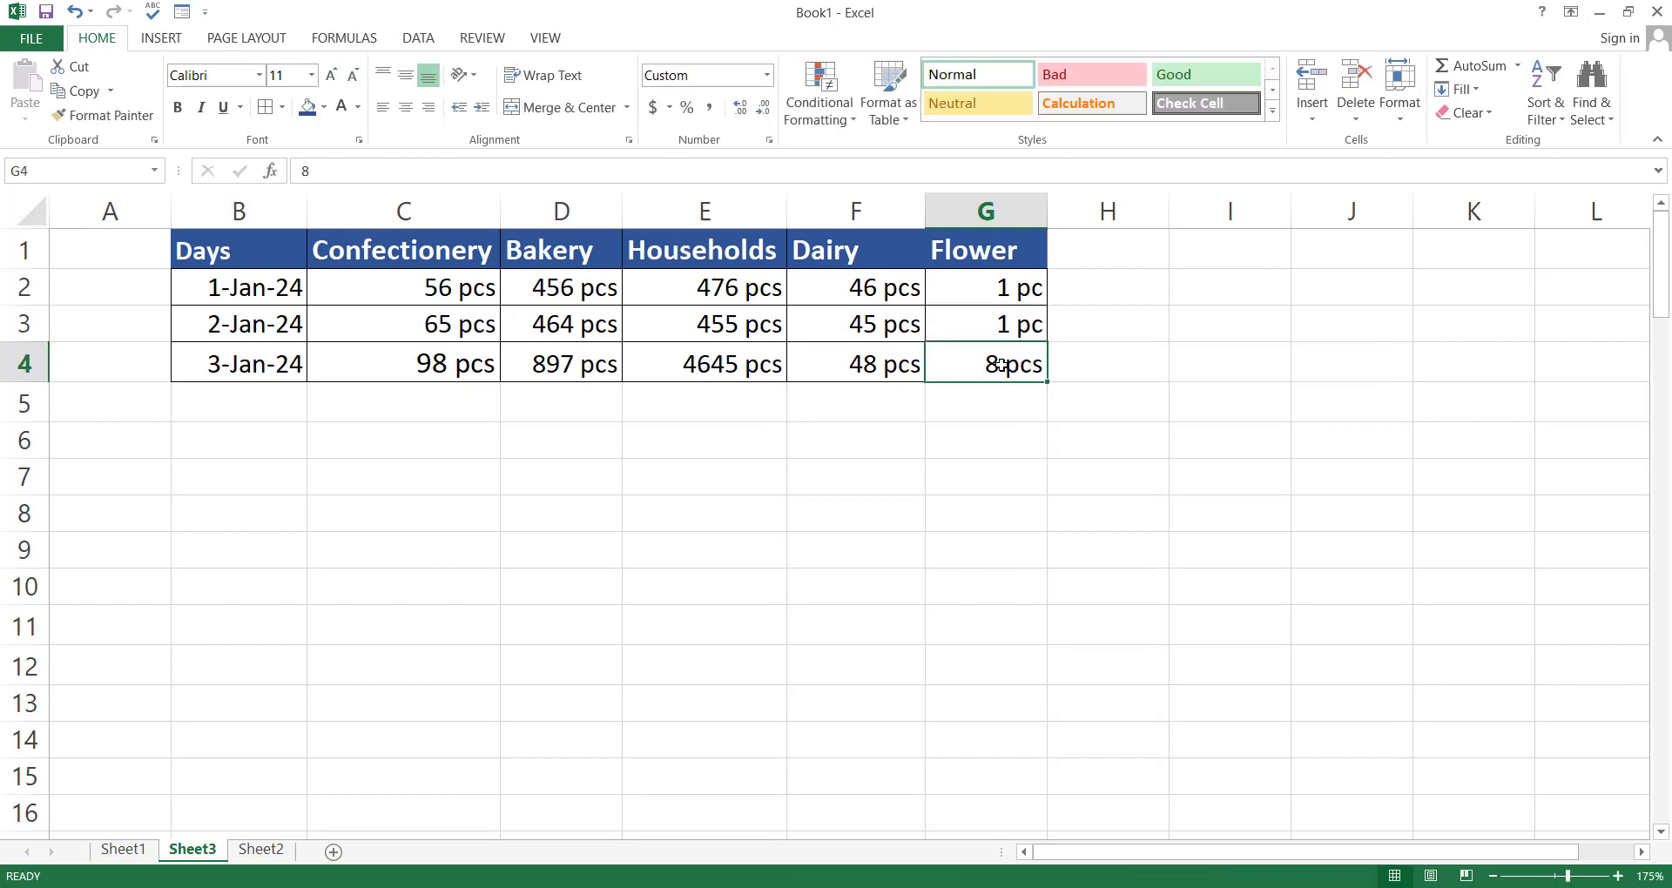
text(1)
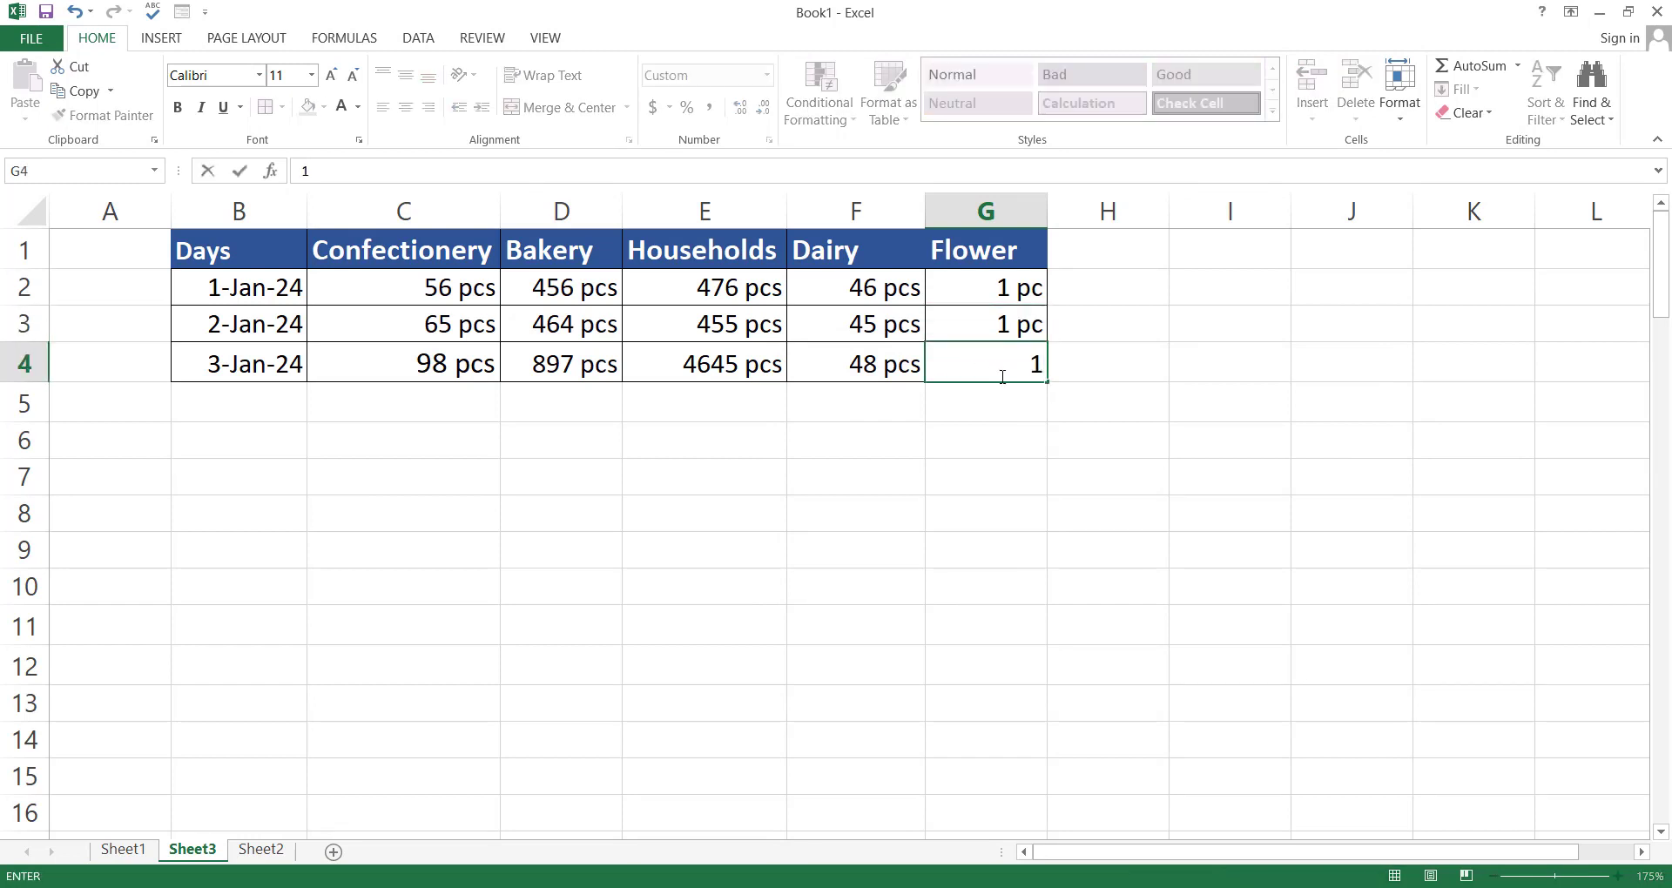
key(Return)
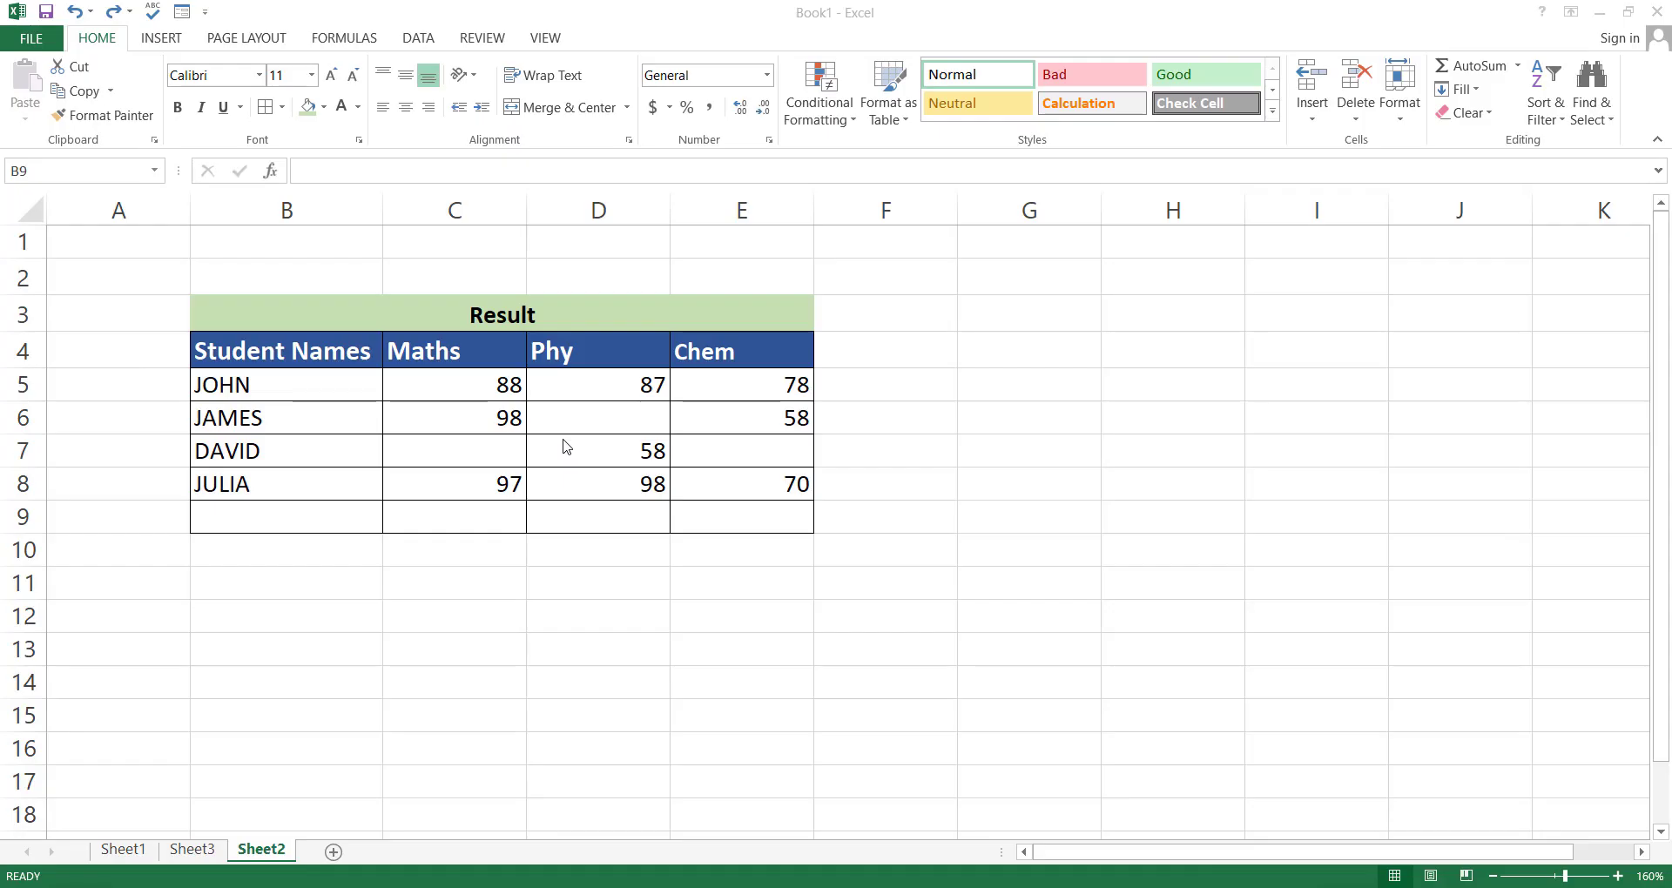
Step: On Sheet2, enter A one by one in the blank mark cells C7 and D6 of the Result table
click(483, 456)
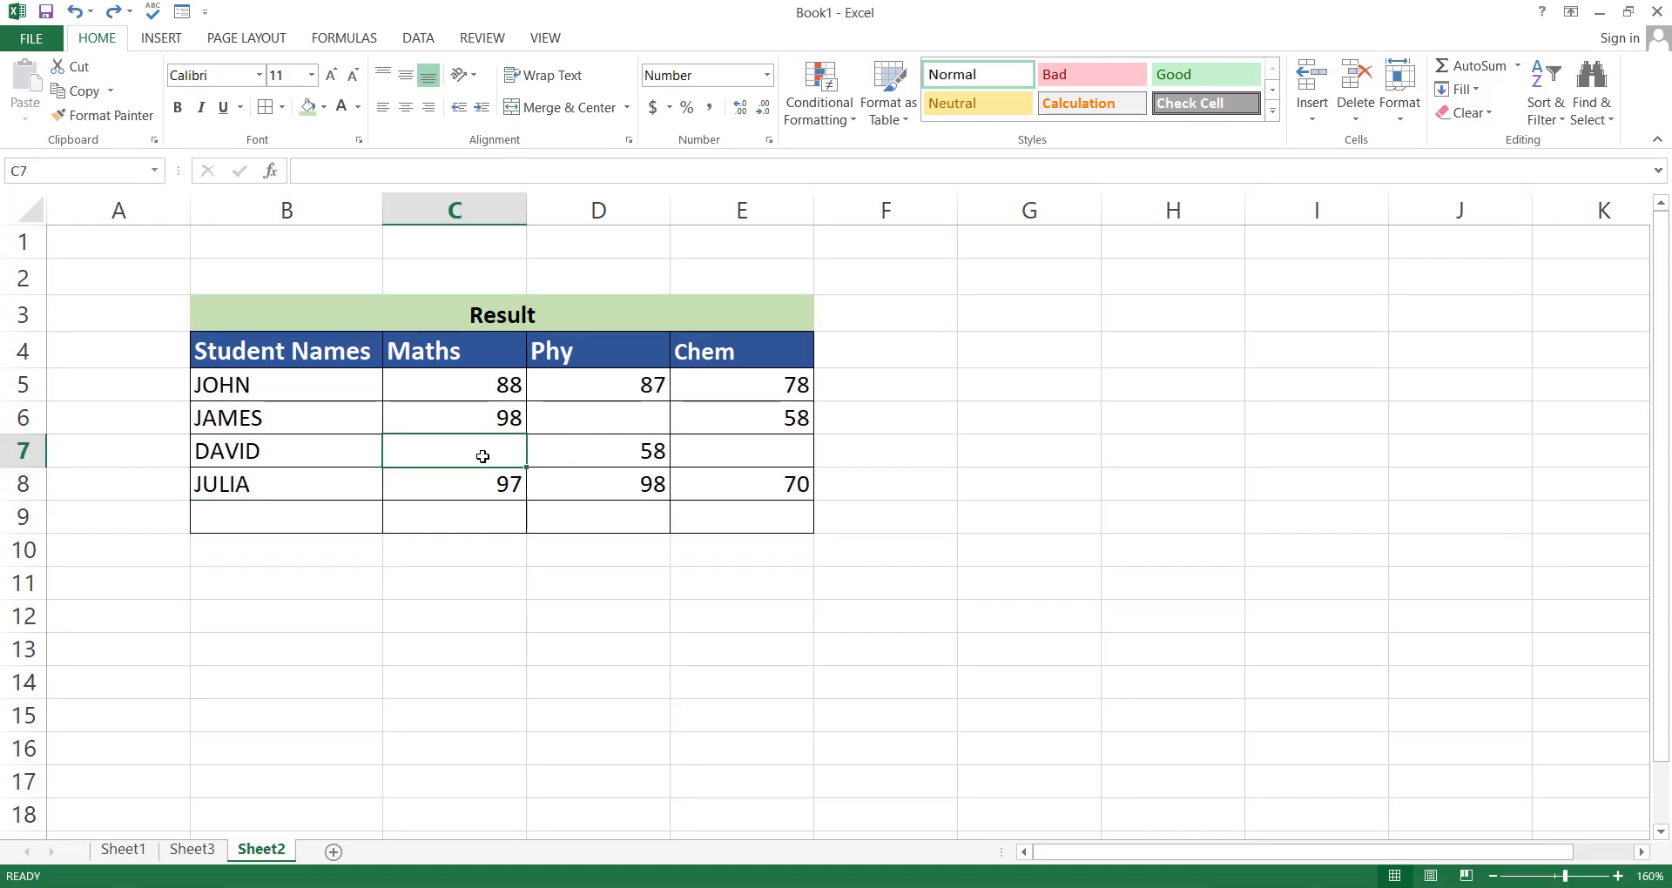
text(a)
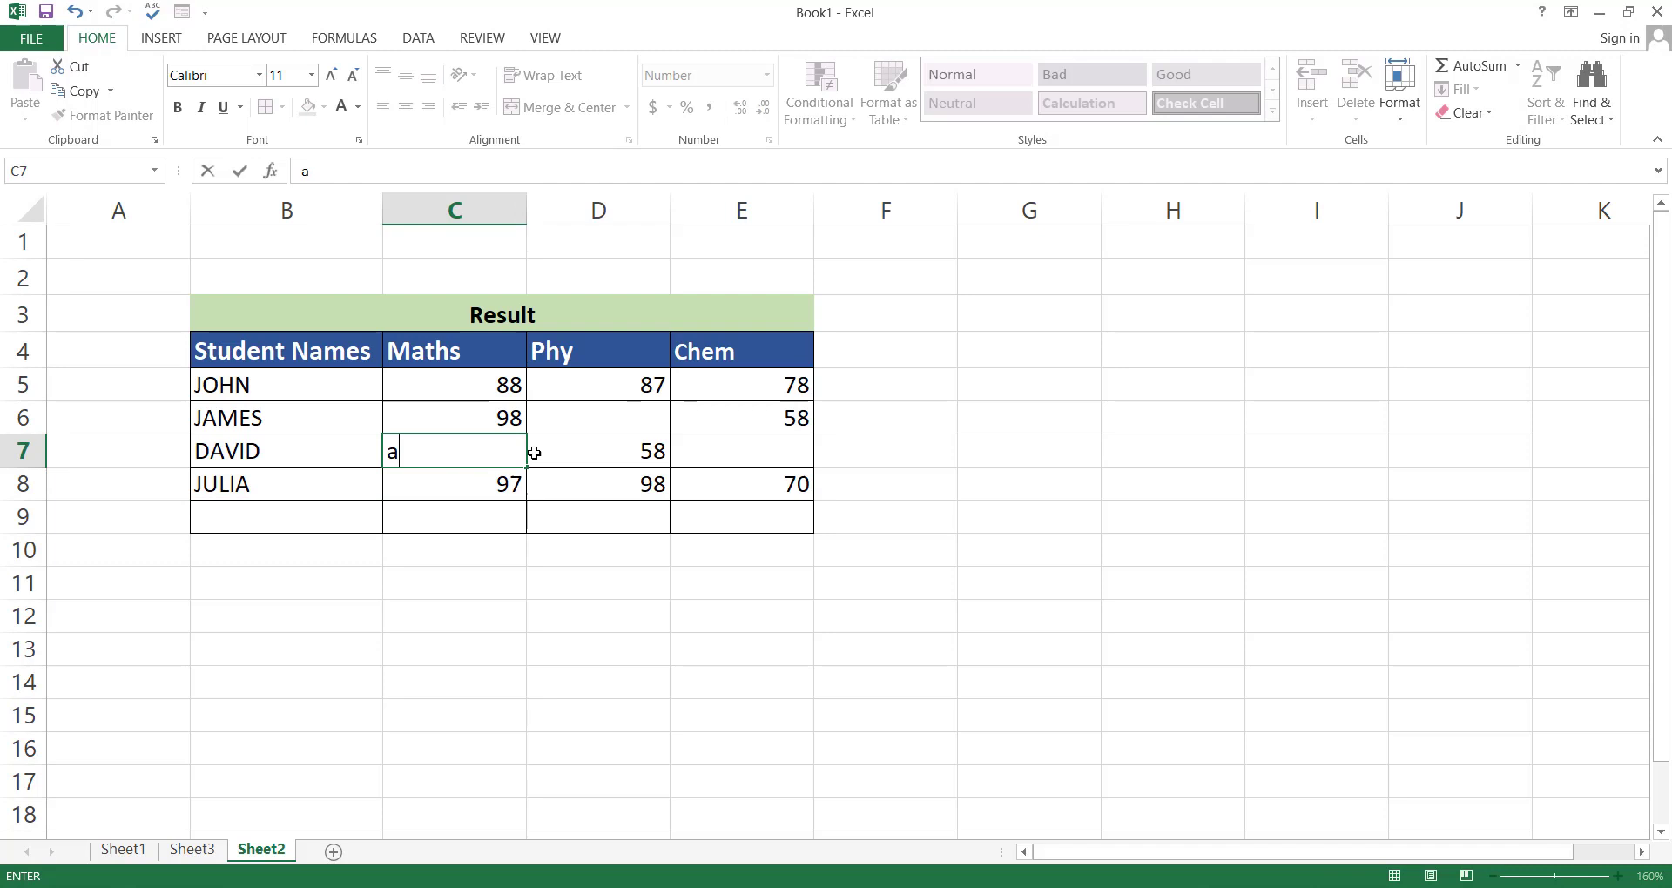
text(A)
click(575, 421)
text(A)
click(720, 447)
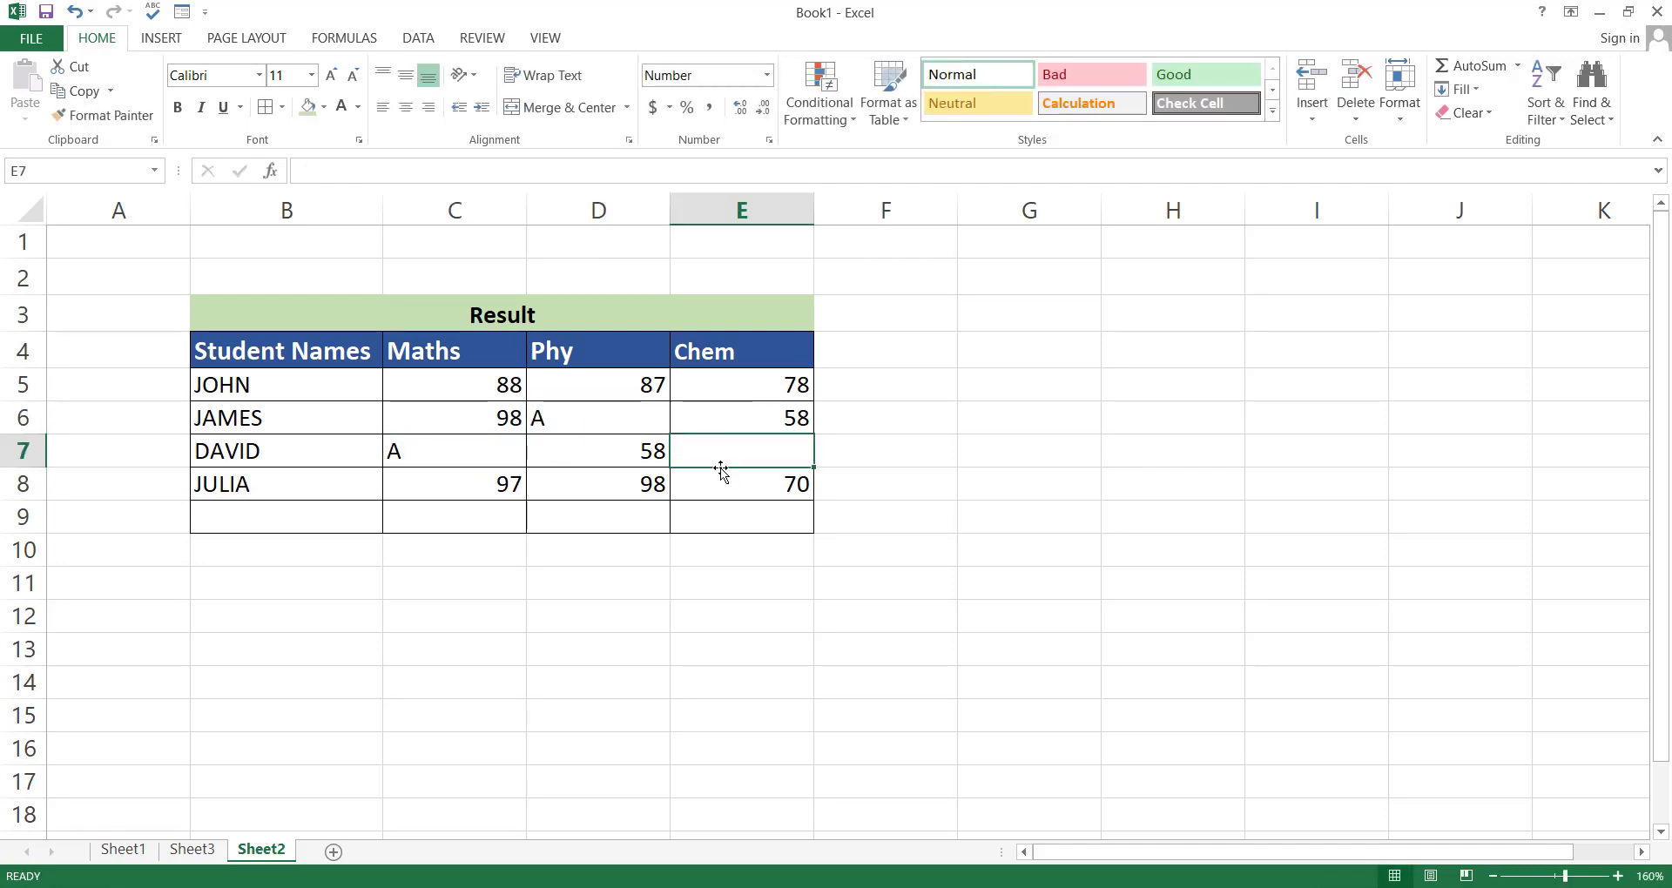
text(A)
click(719, 516)
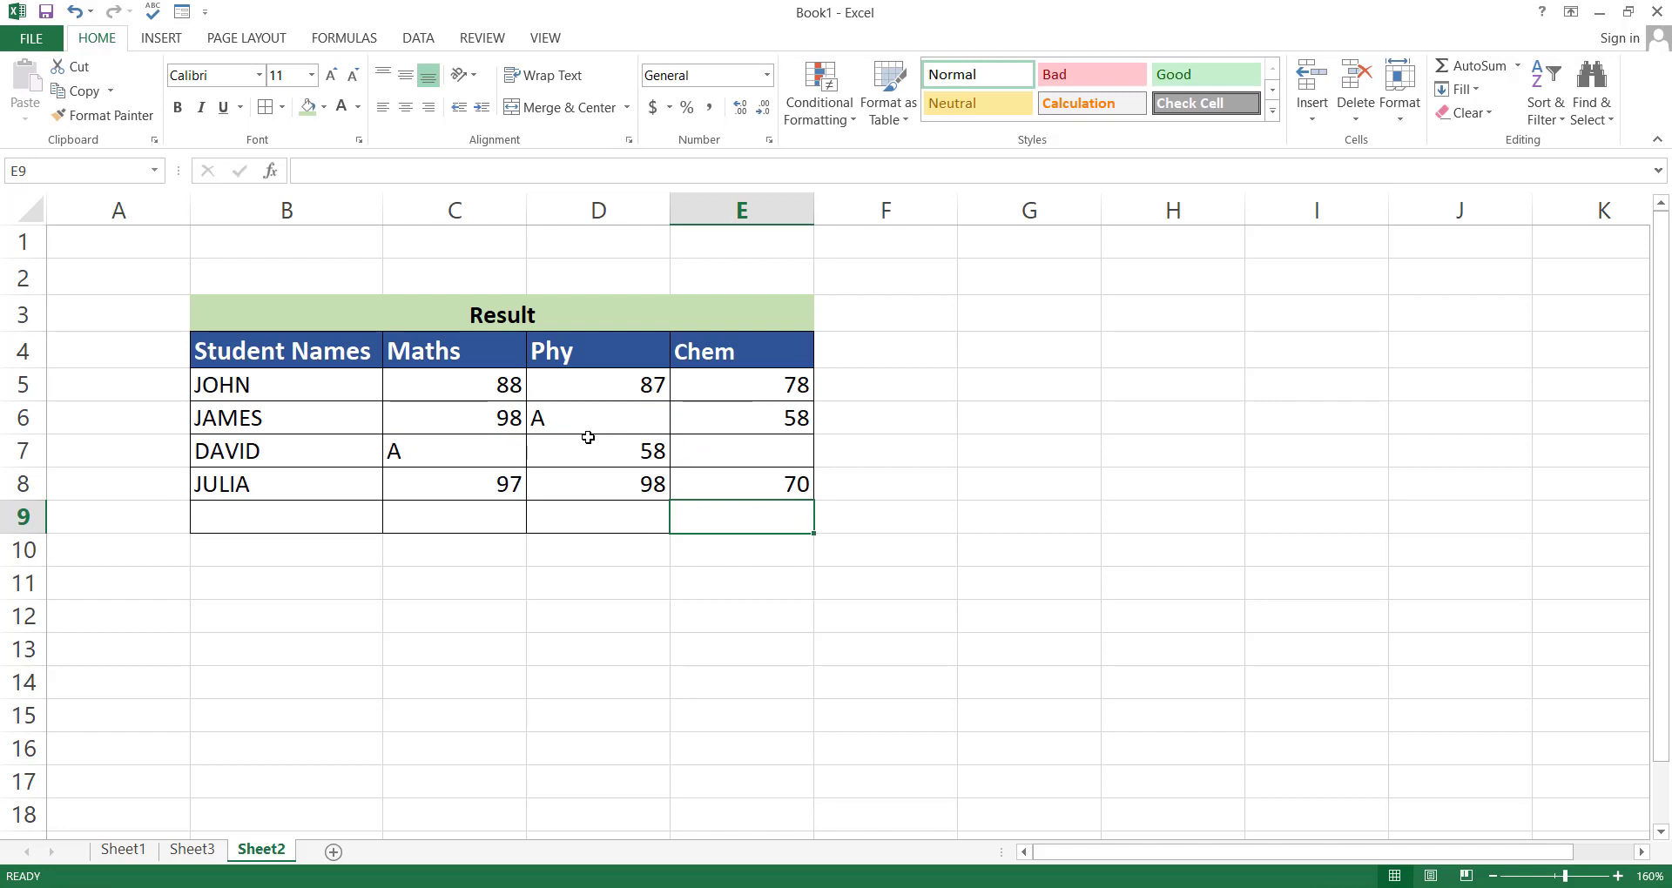
Step: Undo the individually entered A marks in the Result table
key(ctrl+z)
key(ctrl+z)
key(ctrl+z)
Step: Select only the blank cells within C5:E8 using Go To Special and fill them all with A at once
click(462, 379)
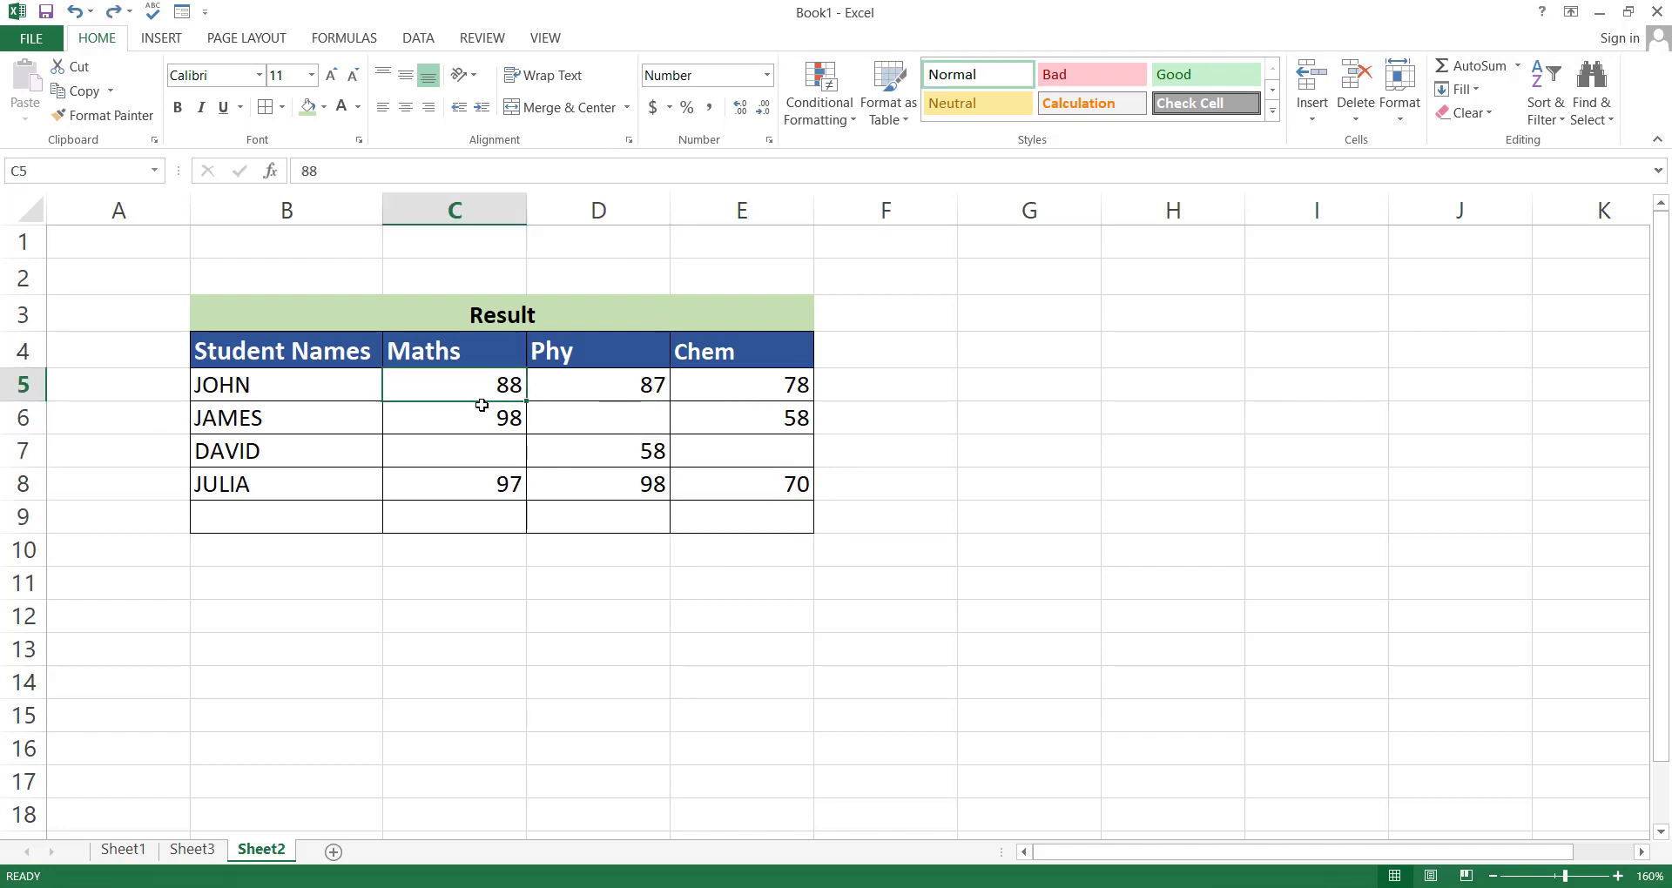
drag(481, 405, 757, 489)
key(ctrl+g)
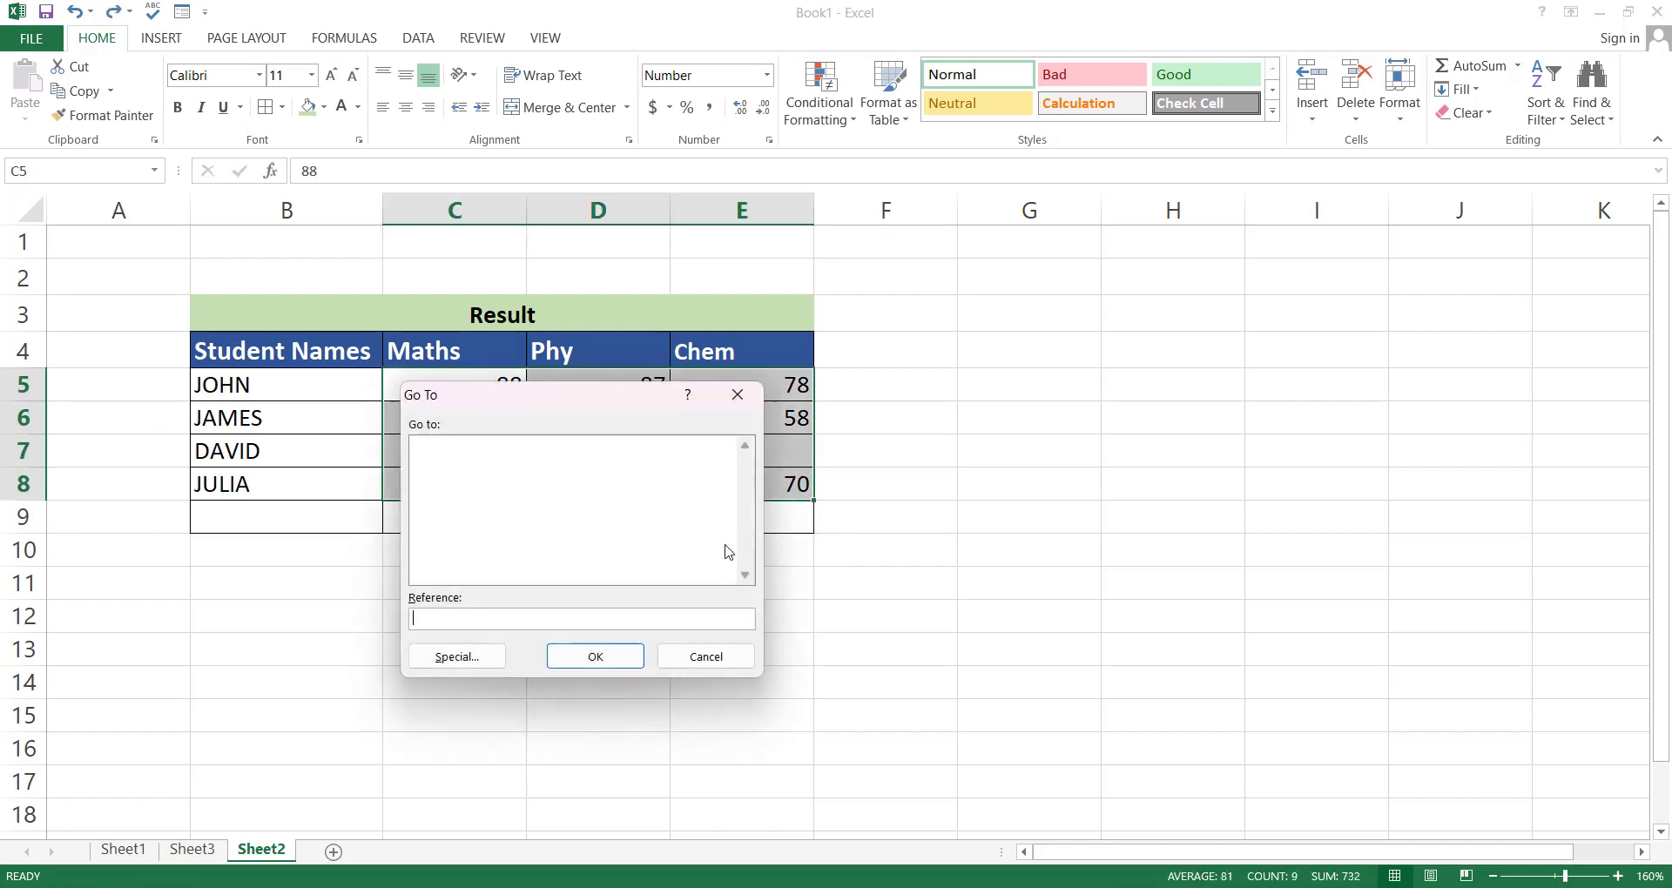
click(466, 662)
click(473, 567)
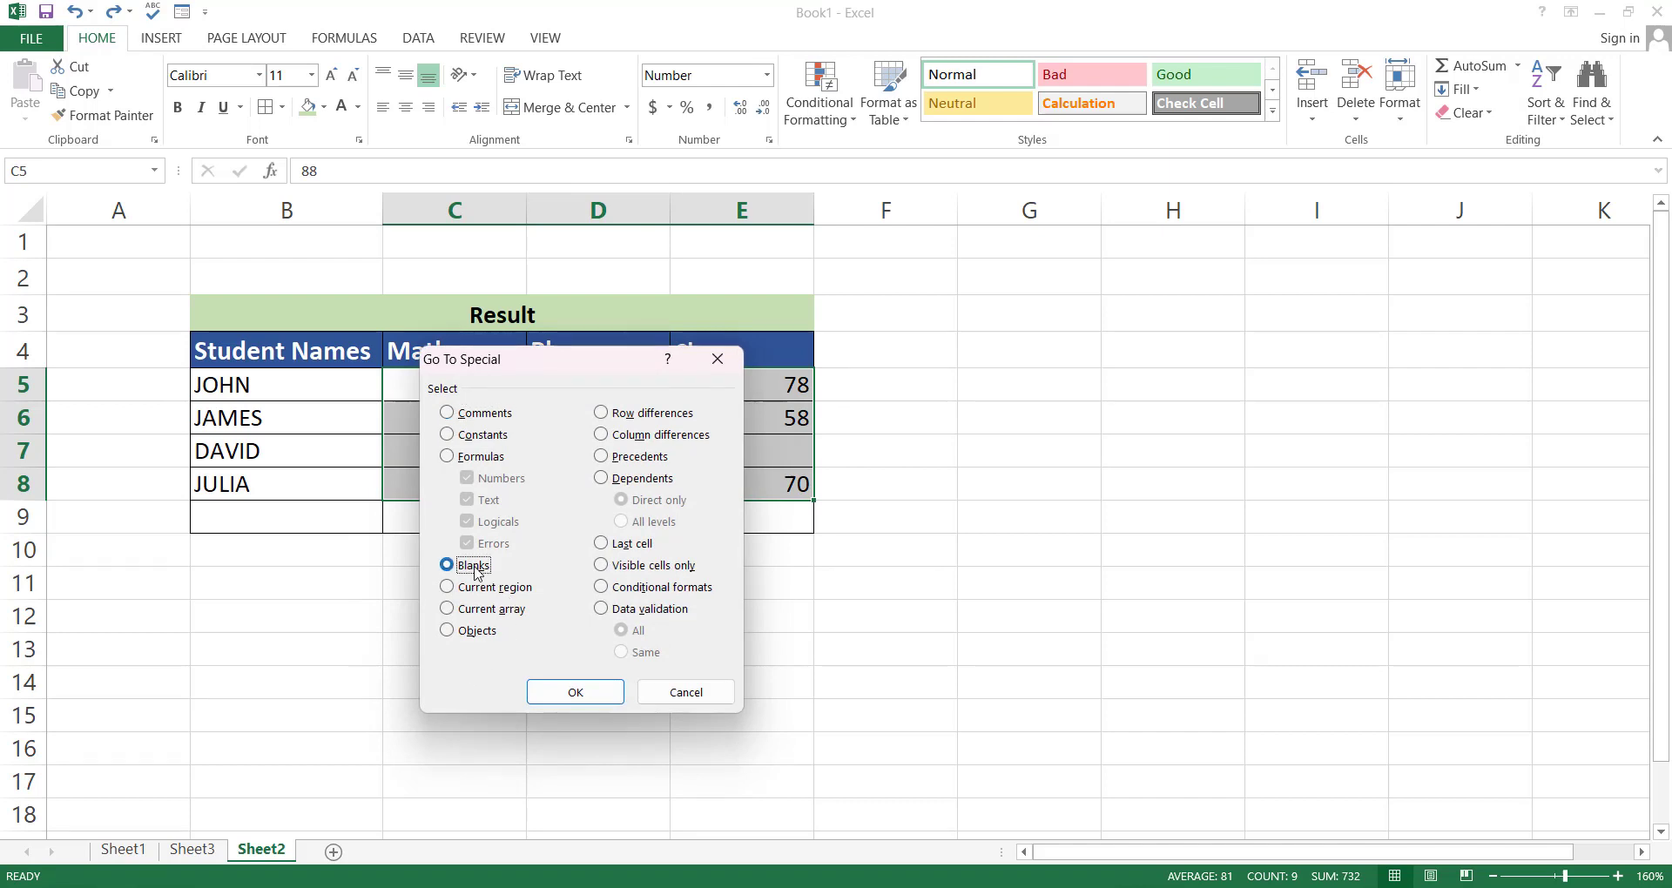
click(575, 693)
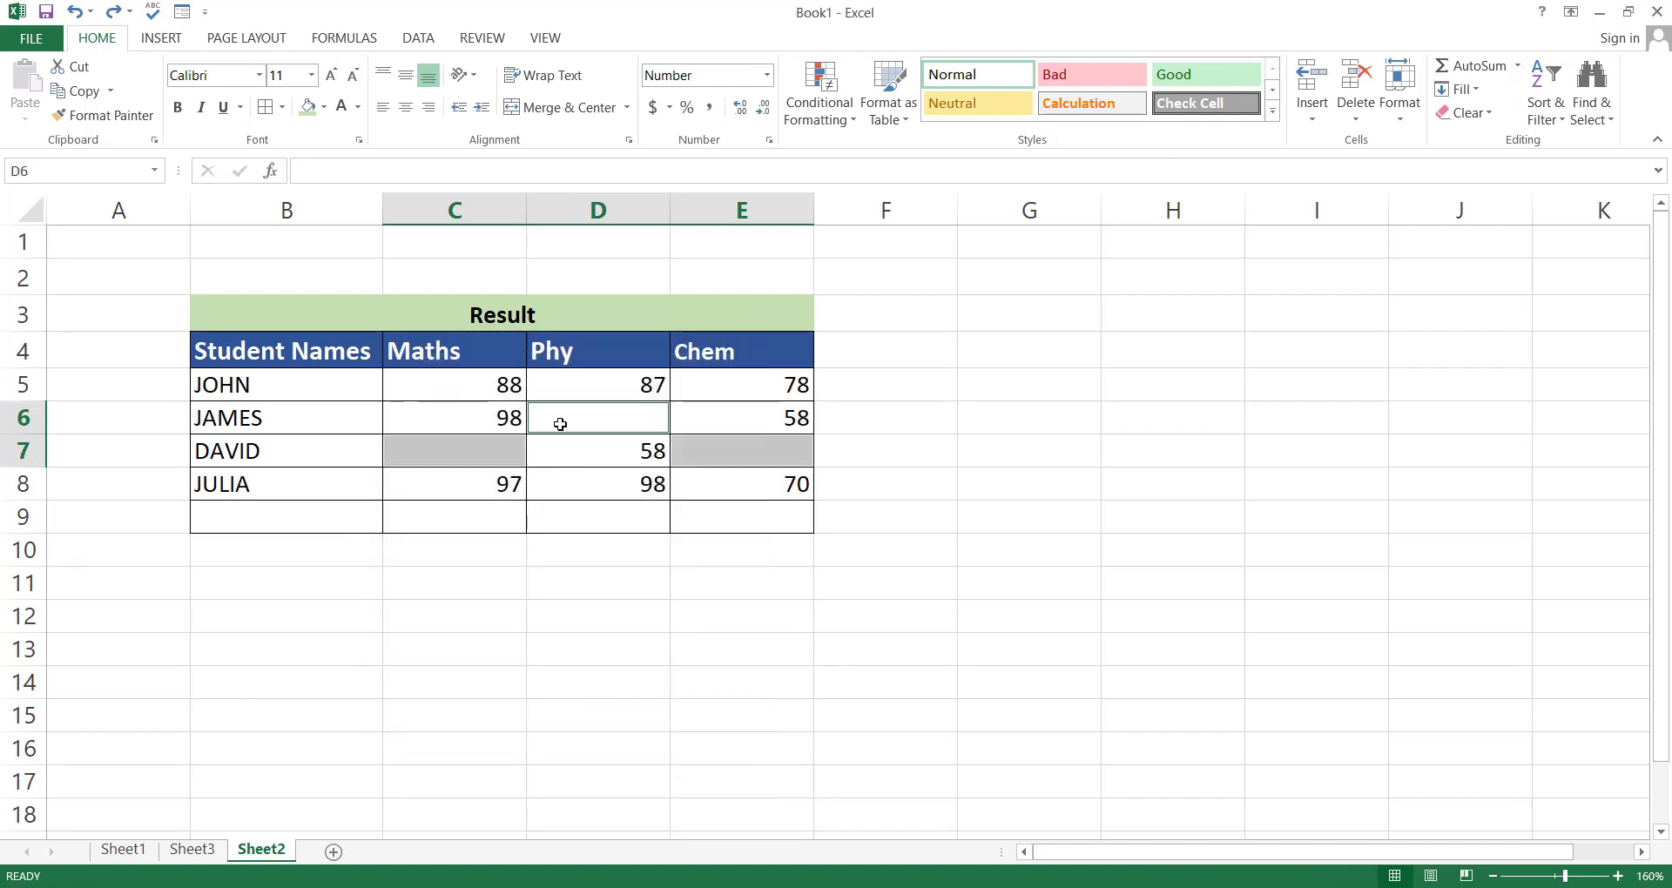
text(A)
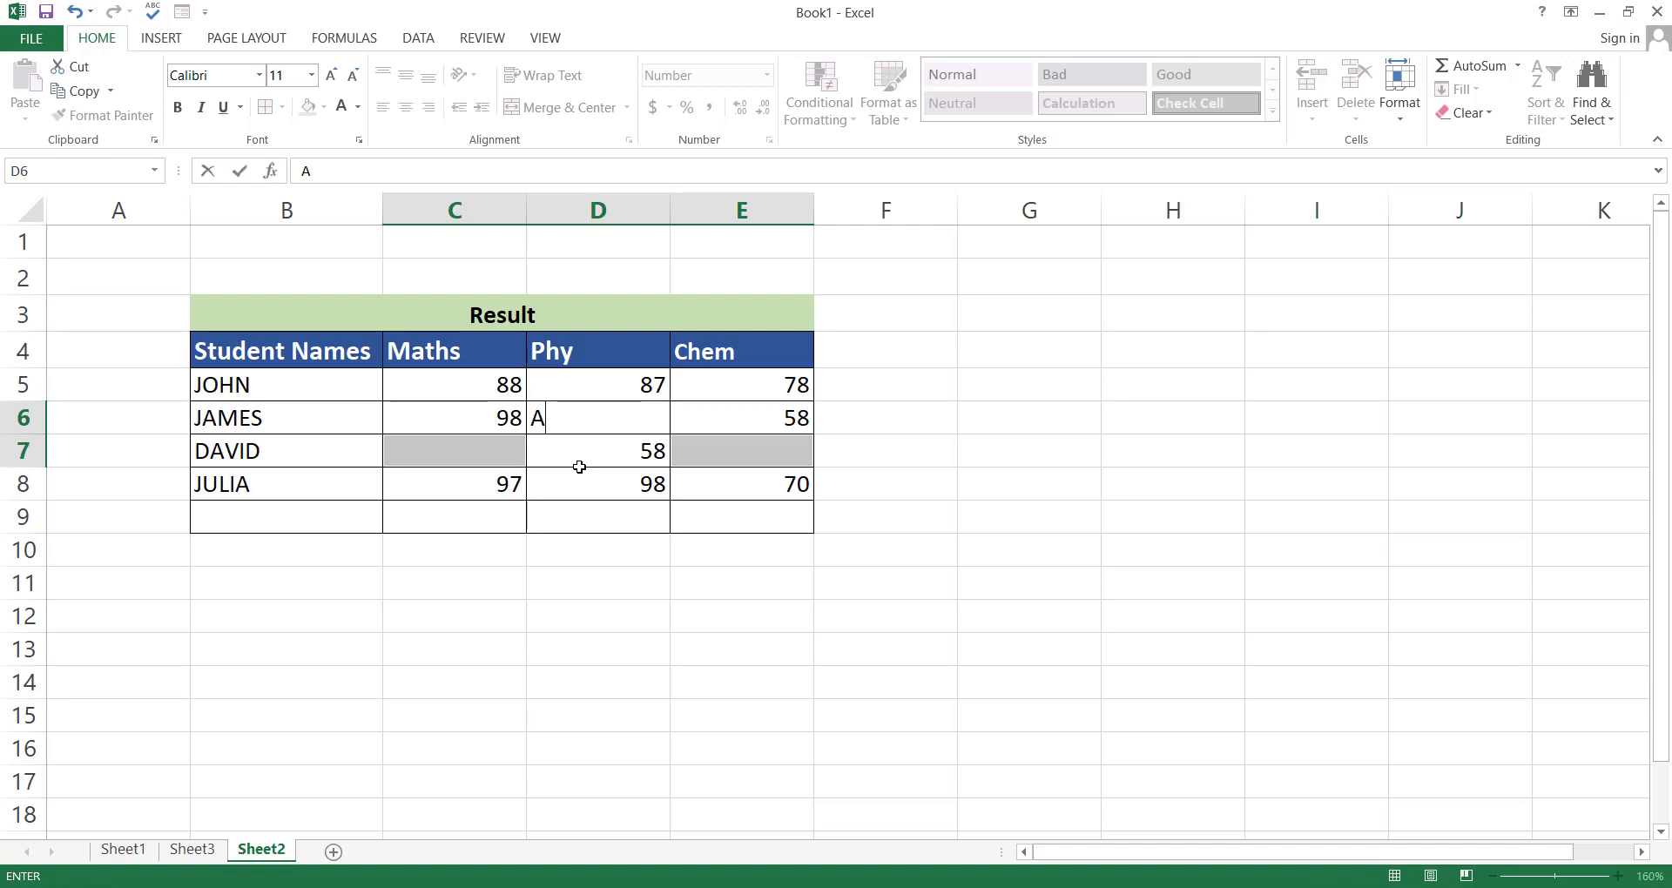
key(ctrl+Return)
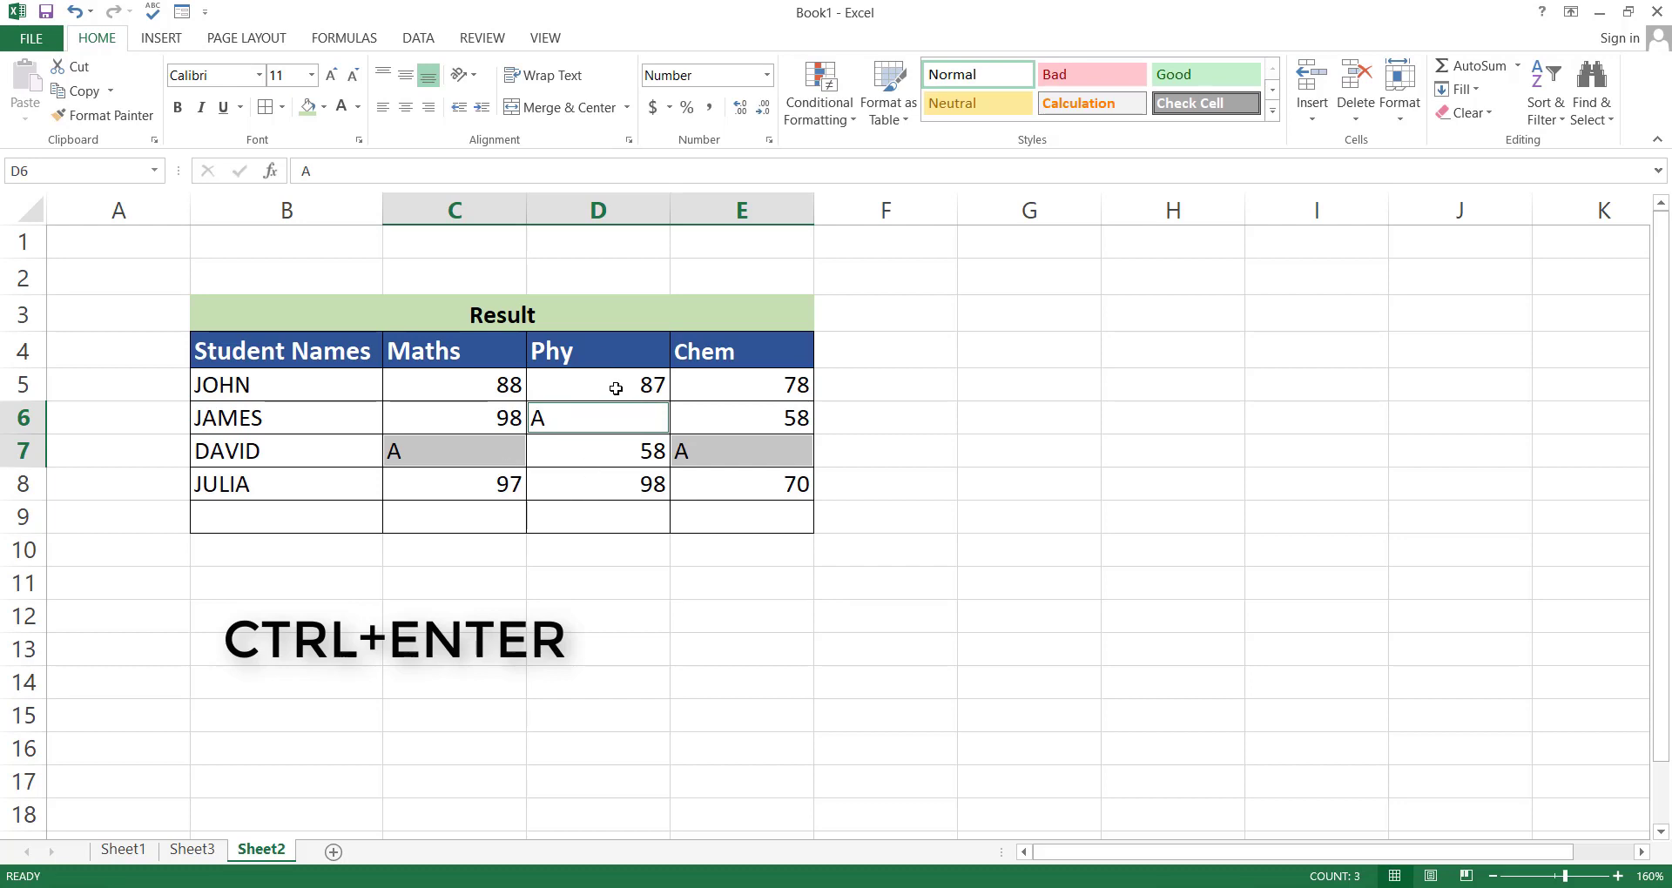
Step: Shade the selected cells containing A with a light blue theme fill colour
click(313, 111)
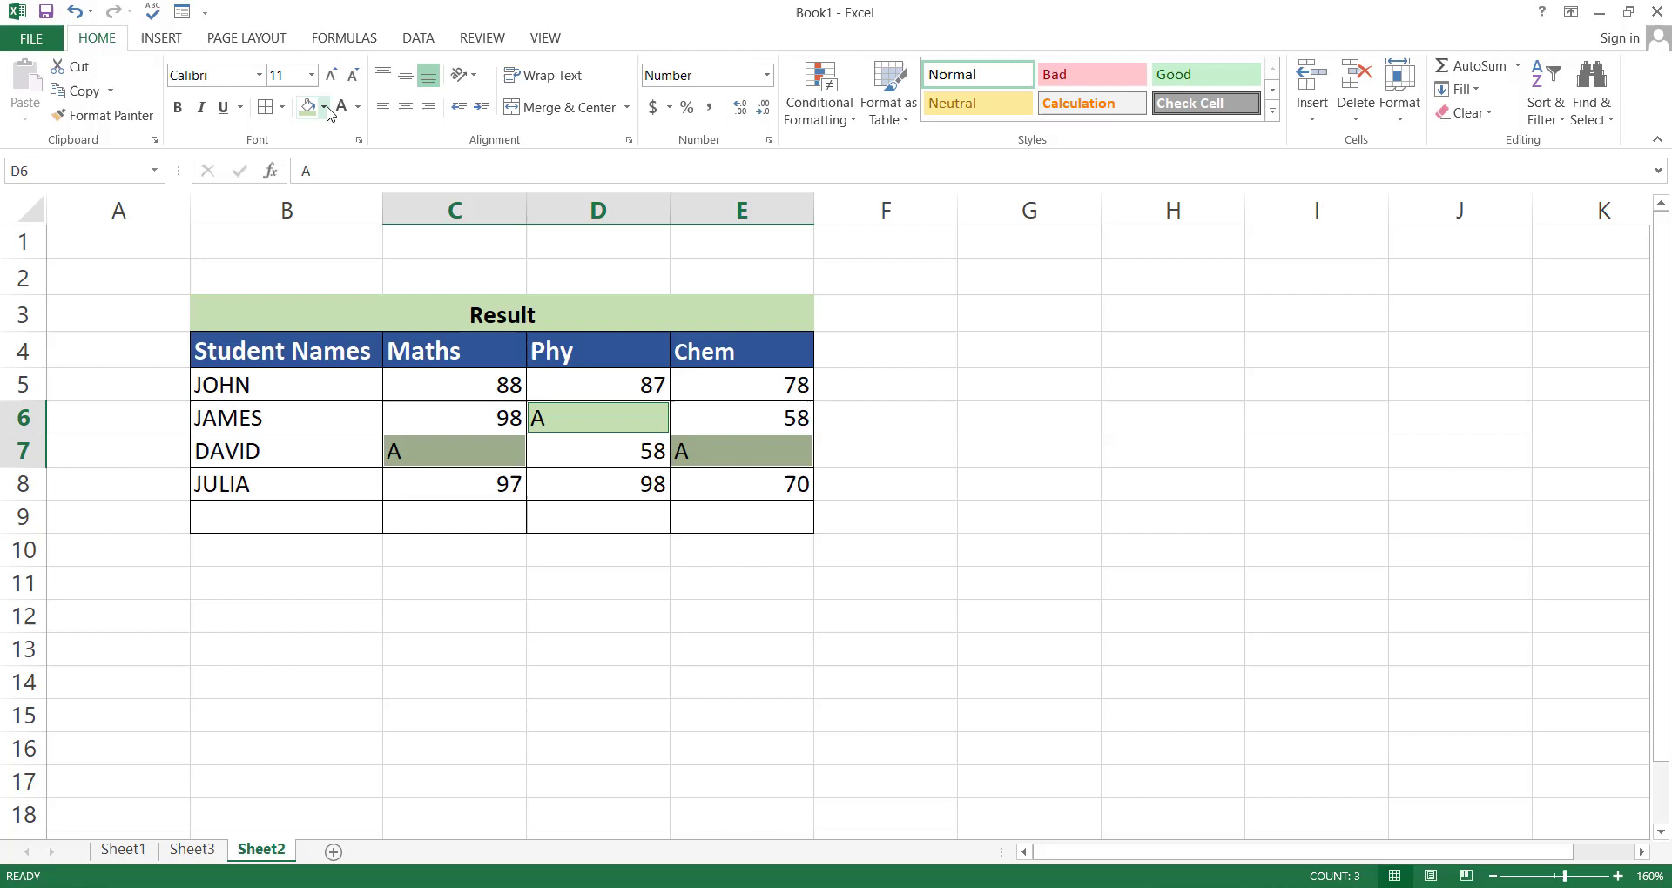
click(326, 108)
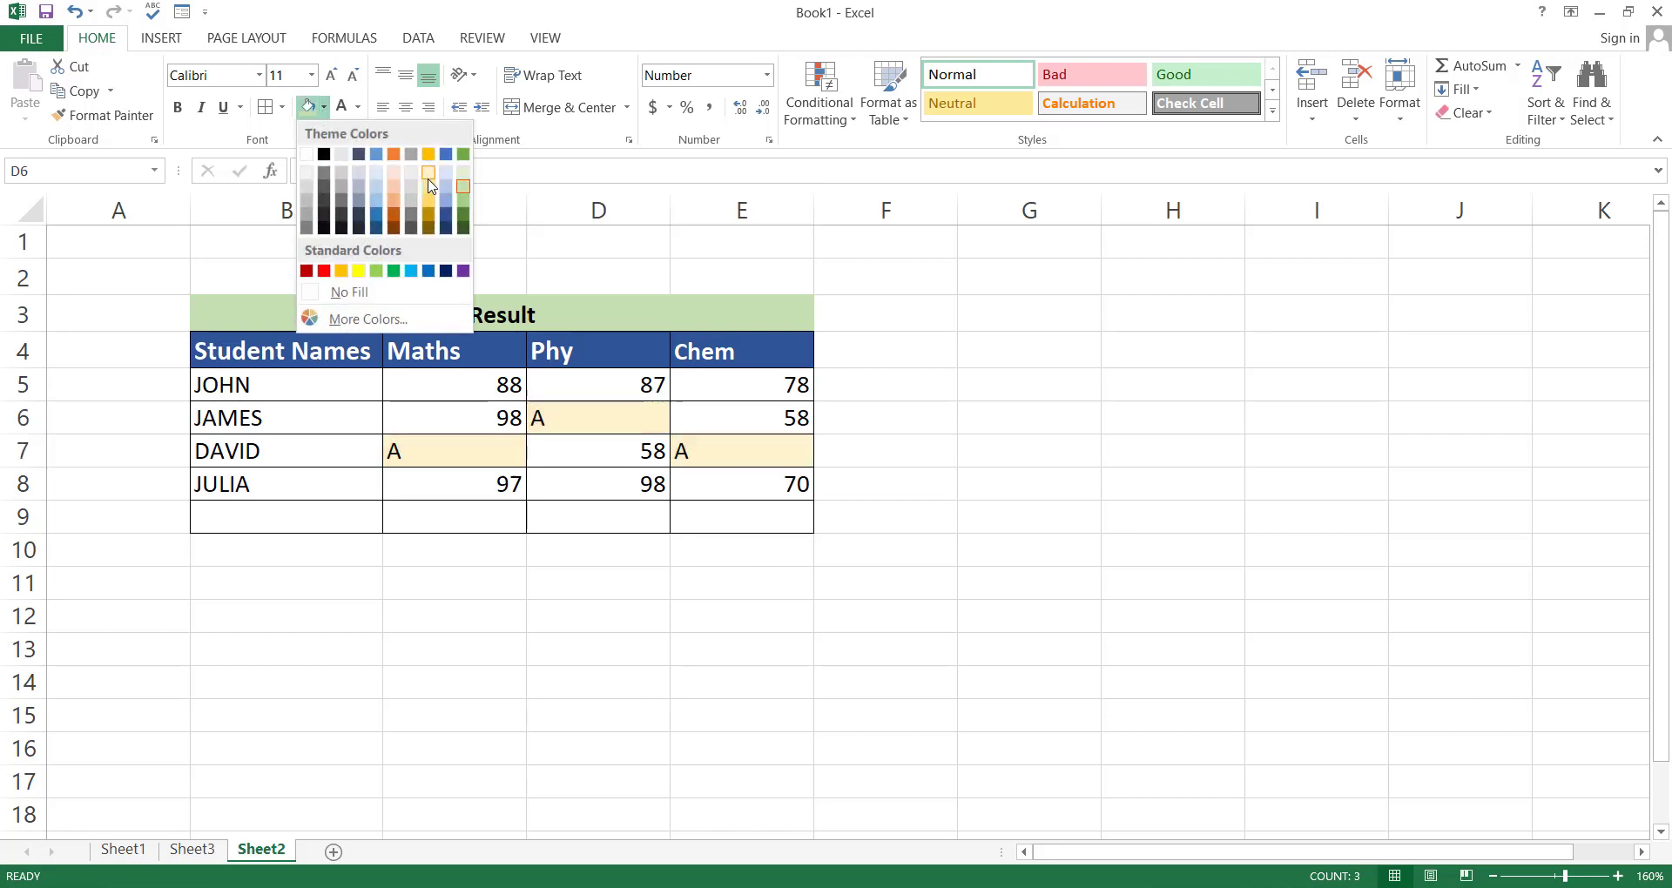
click(376, 186)
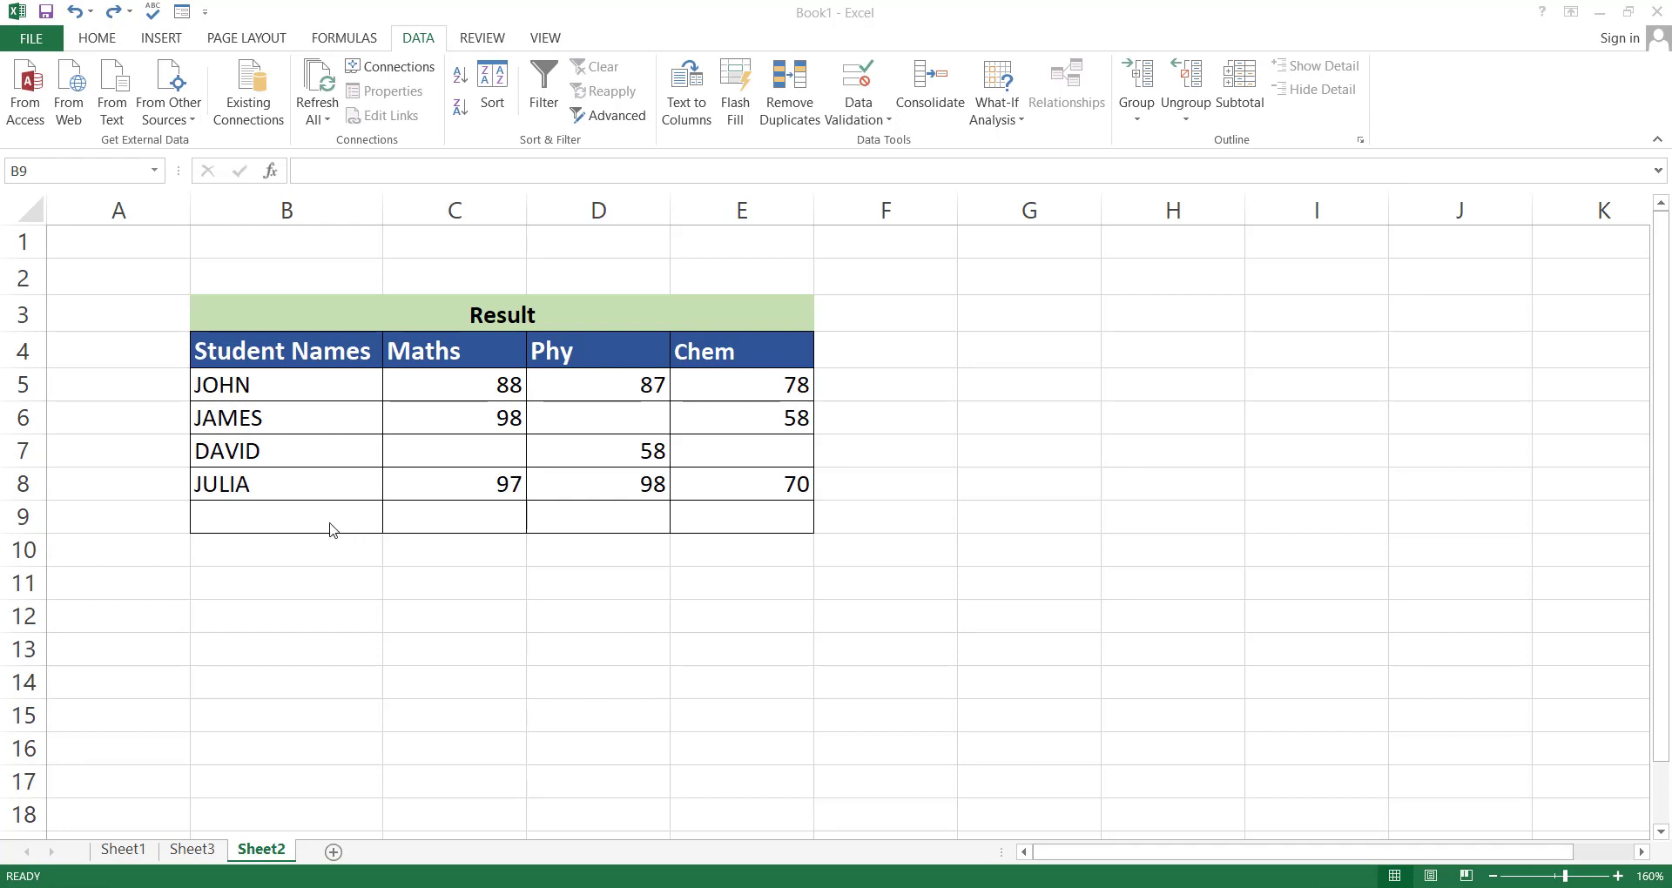
click(333, 530)
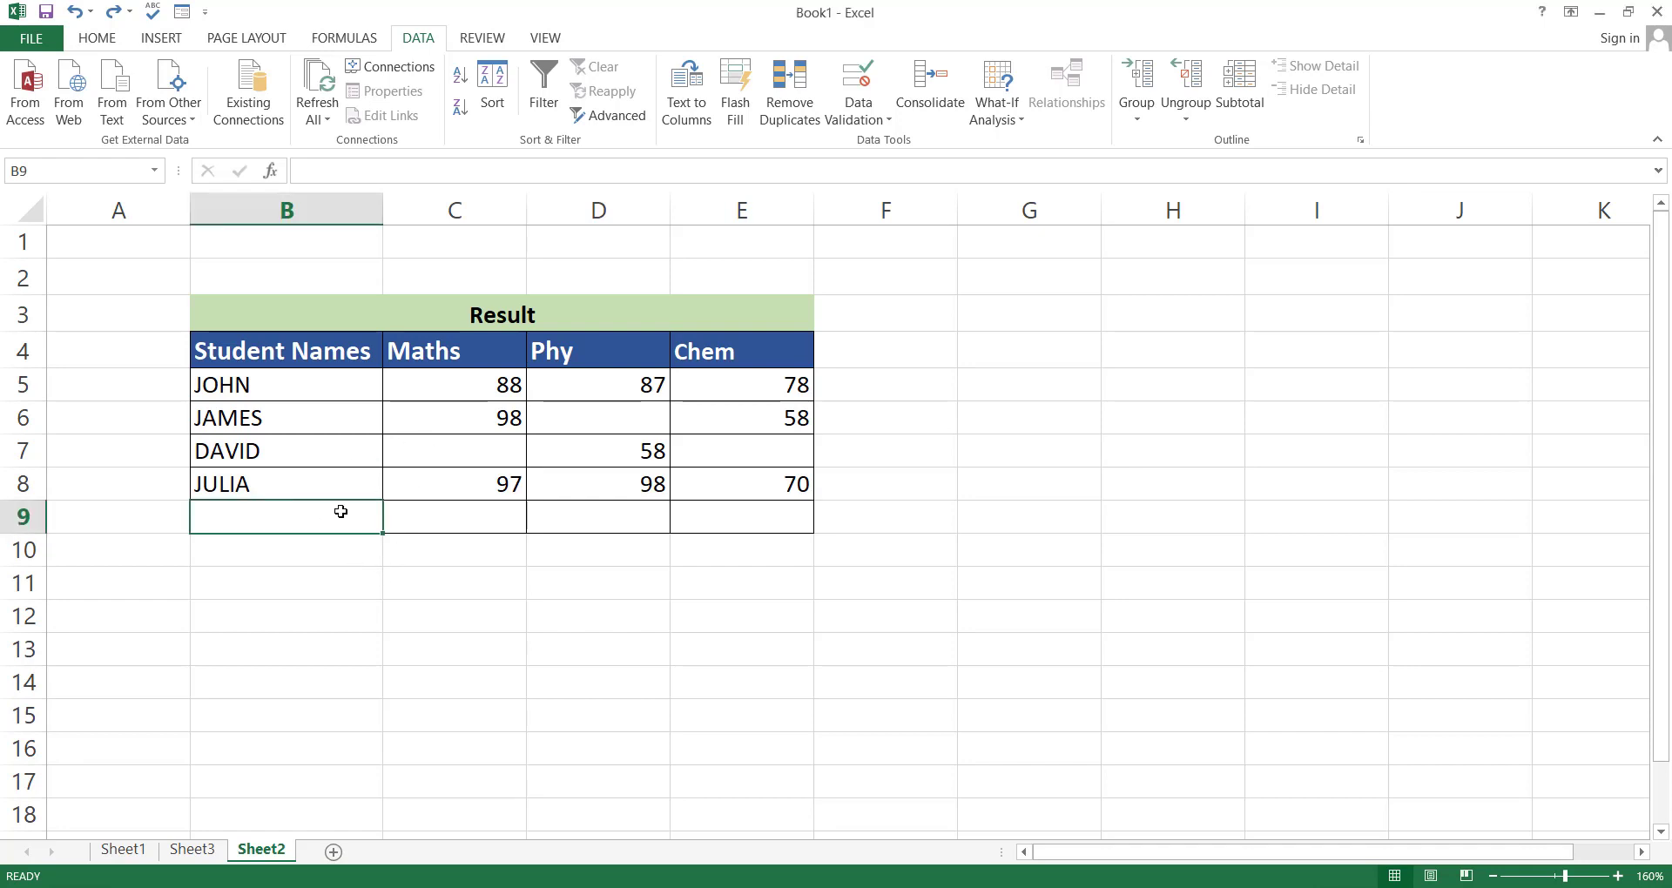
click(598, 516)
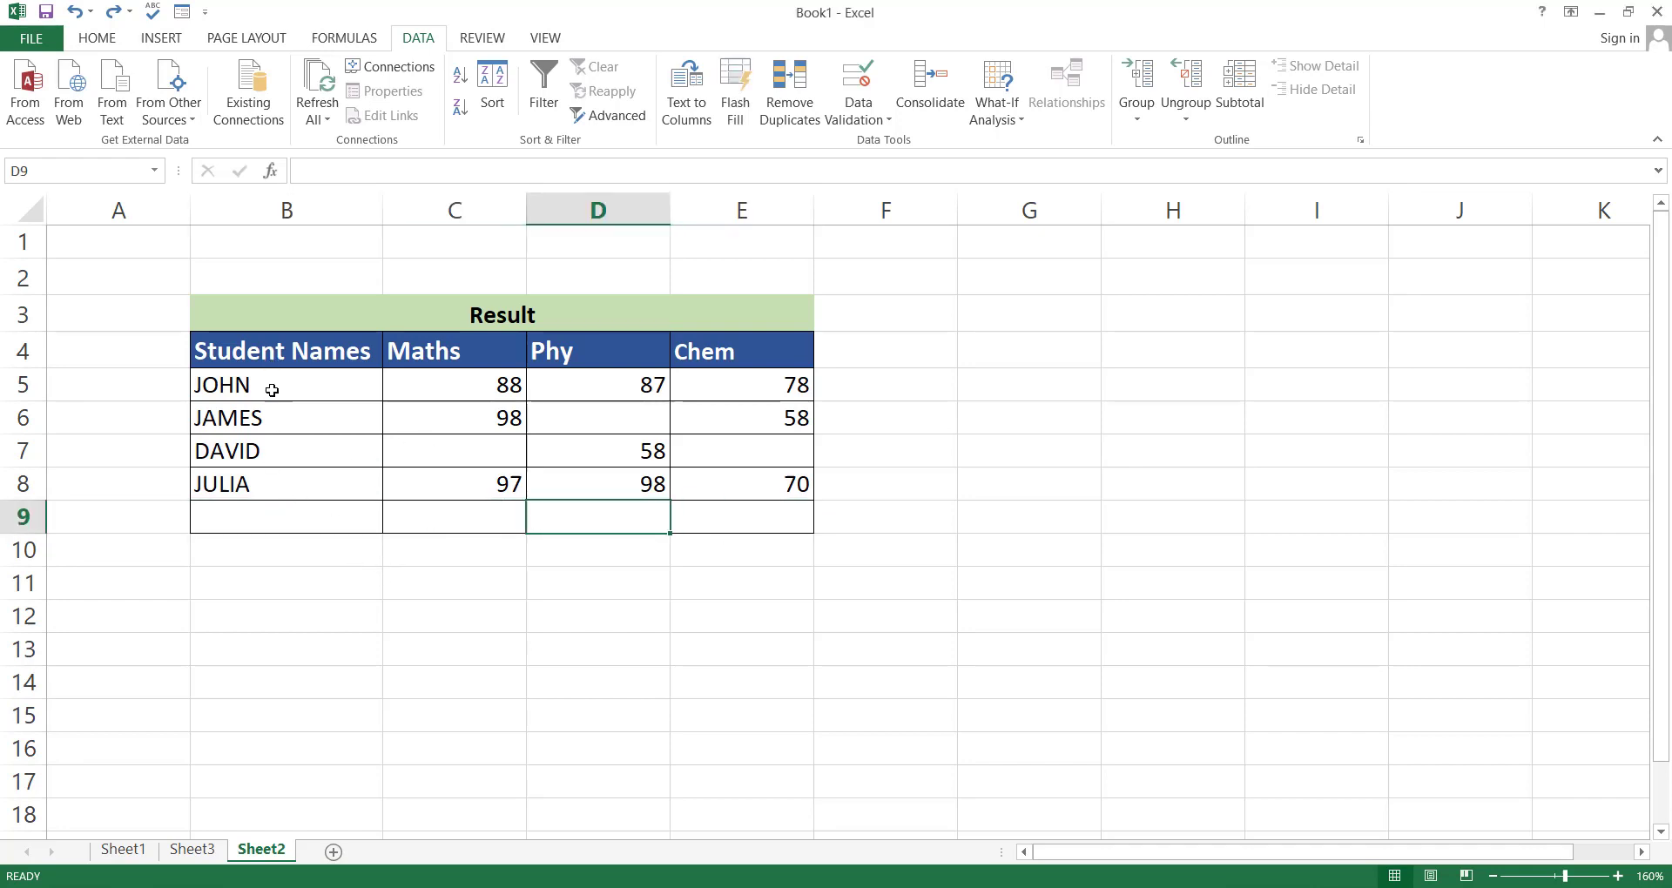
drag(269, 351, 269, 522)
click(291, 632)
Step: Add a data validation input message to cell B9 with title "Names" and text "Use capital letters", and reselect B9 to show it
click(288, 522)
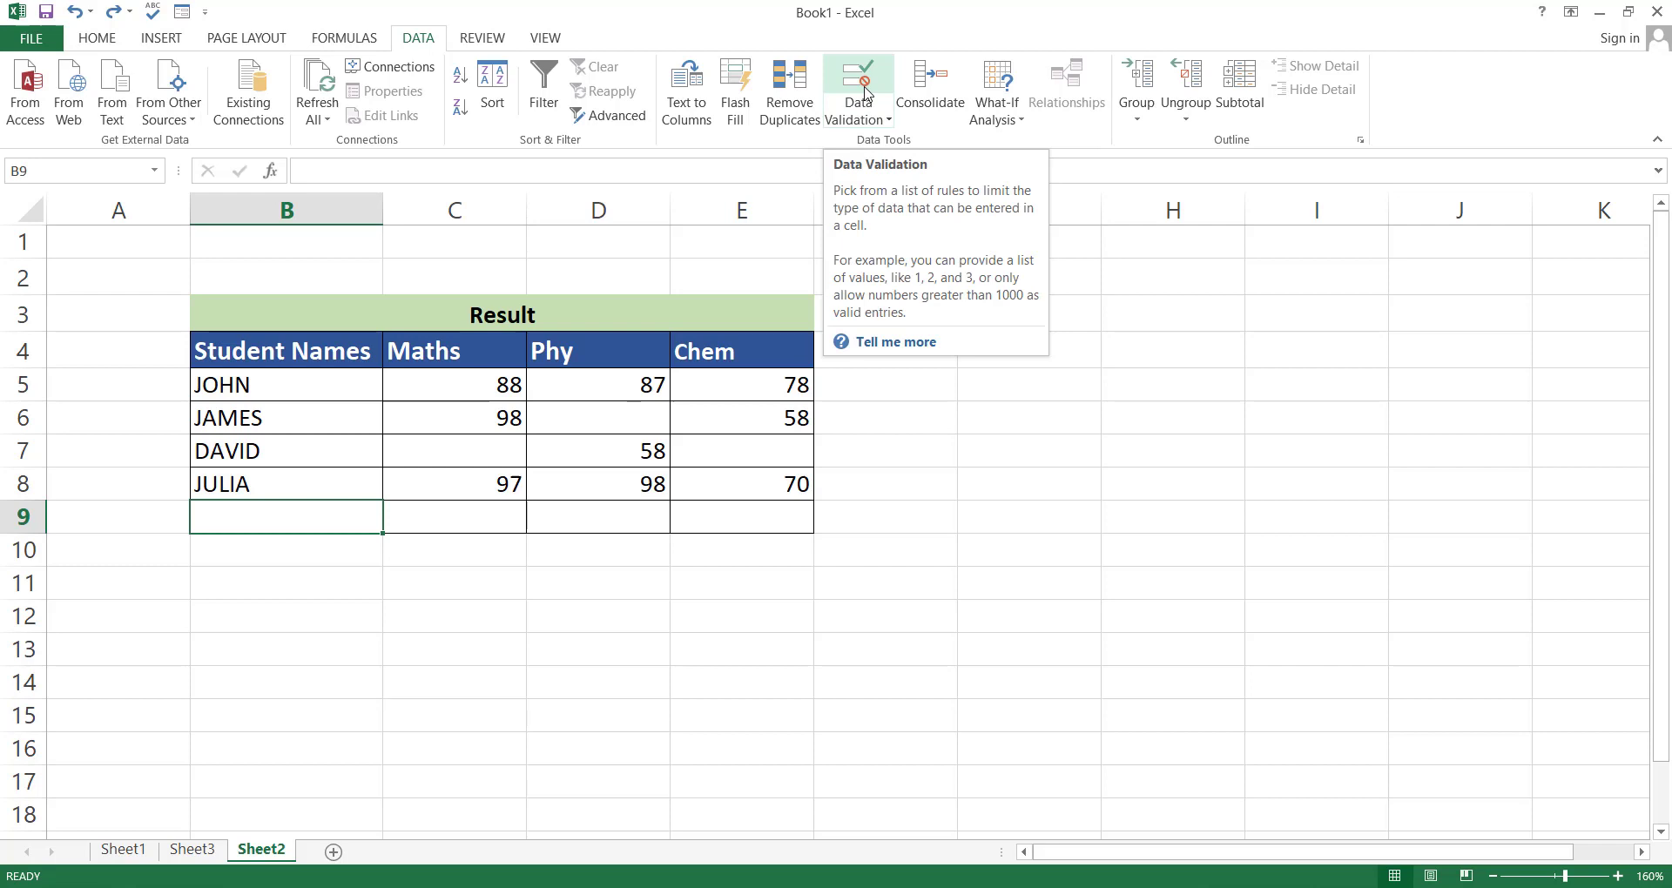
click(867, 103)
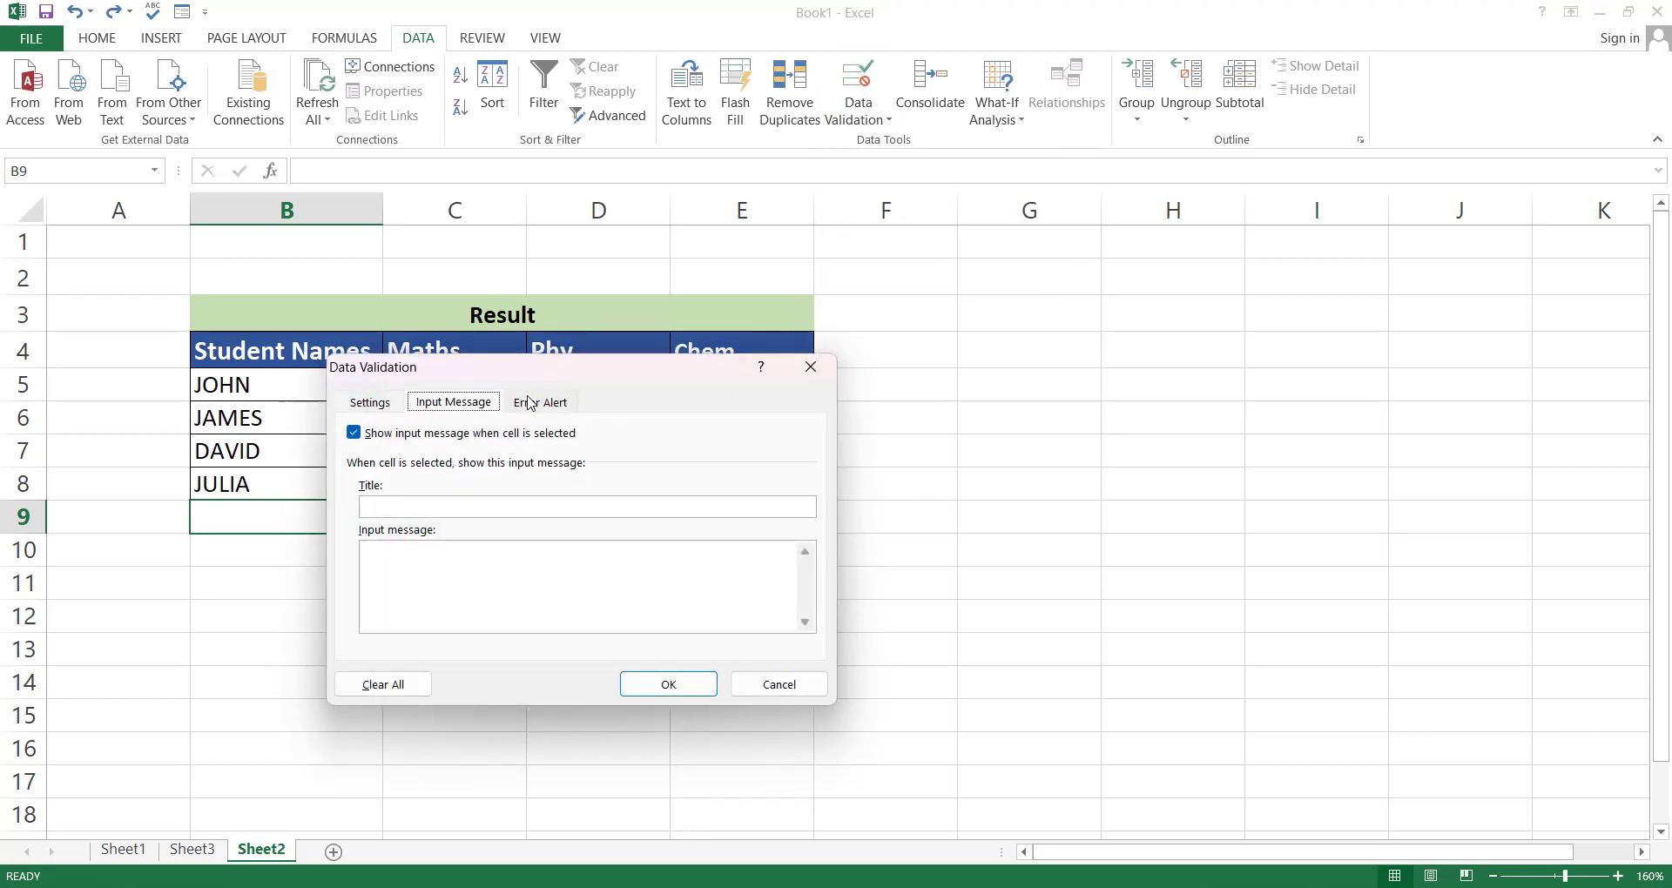
click(464, 505)
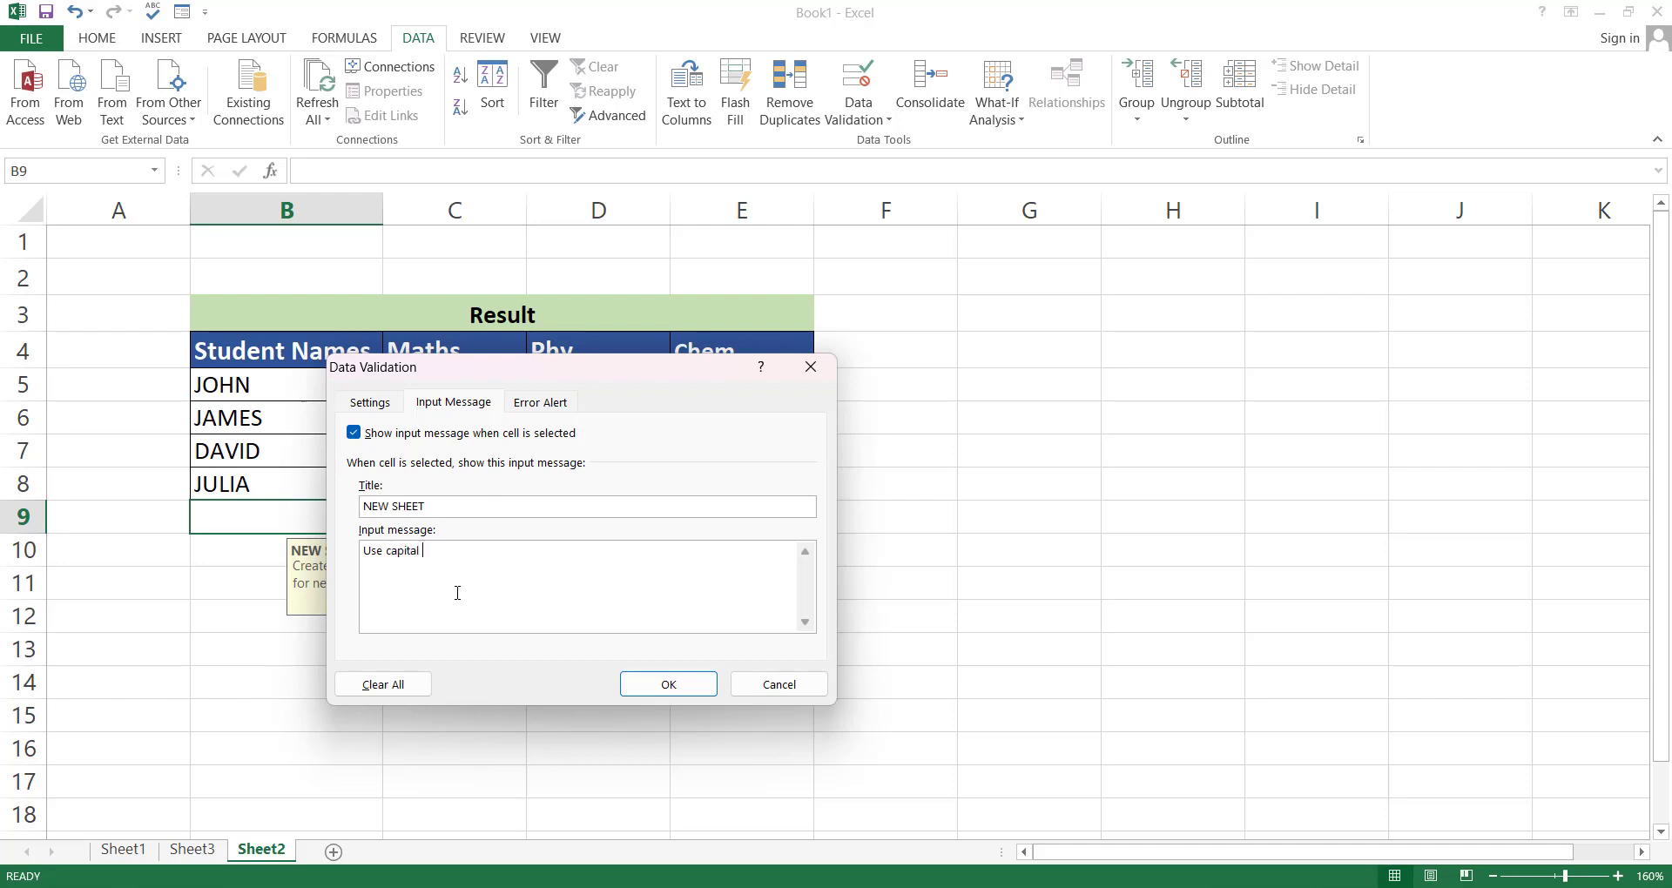
text(ers)
click(678, 682)
click(518, 683)
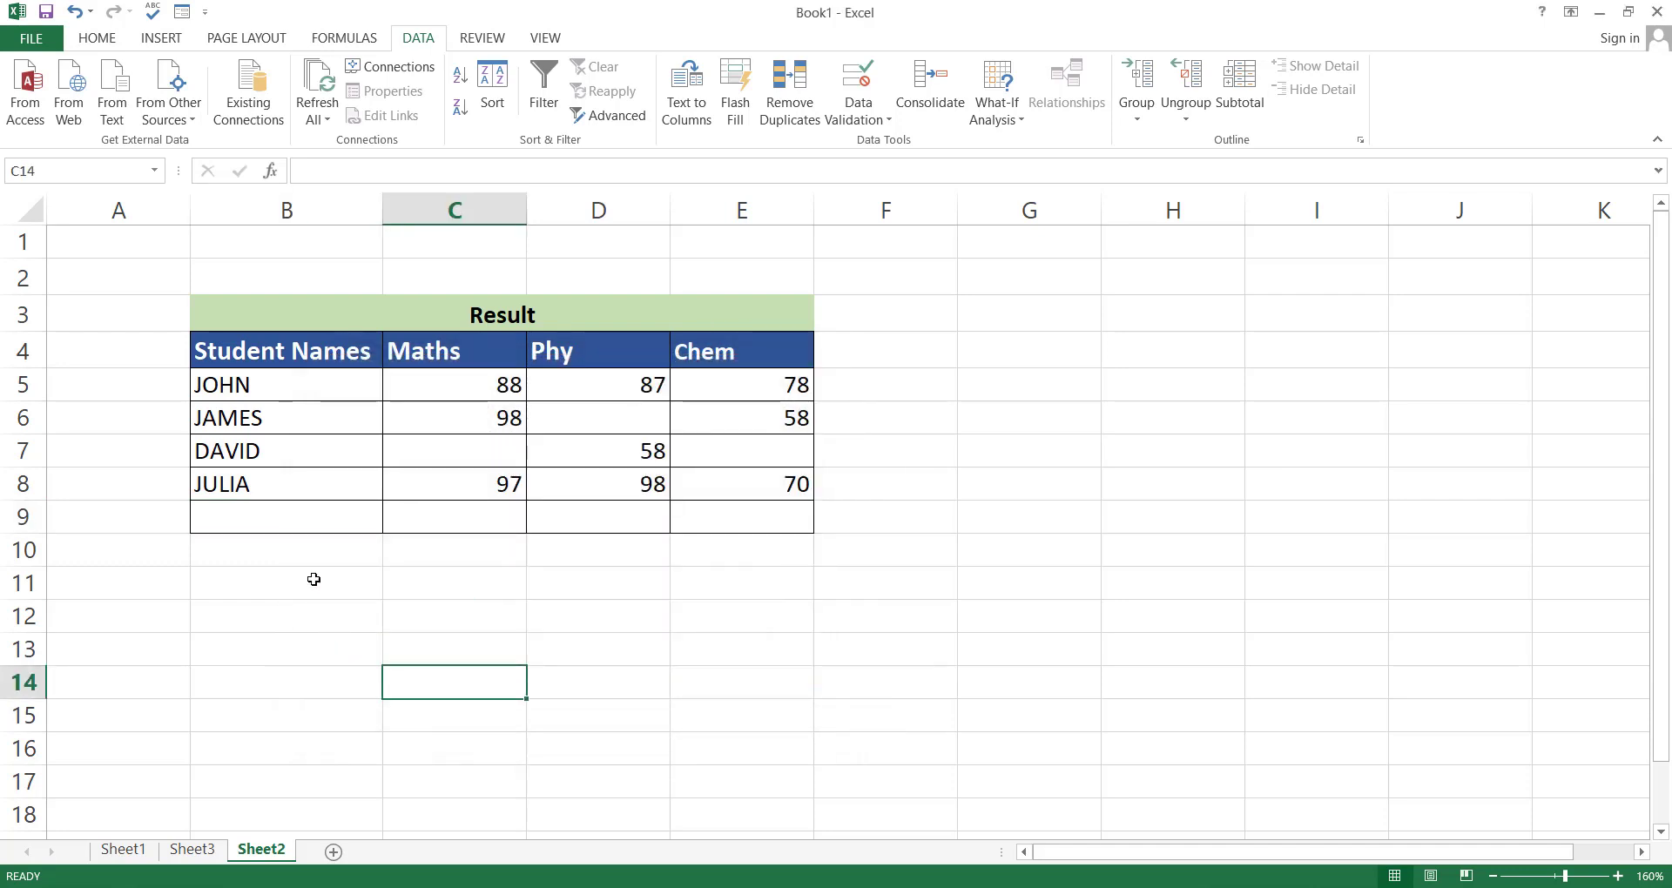
click(300, 513)
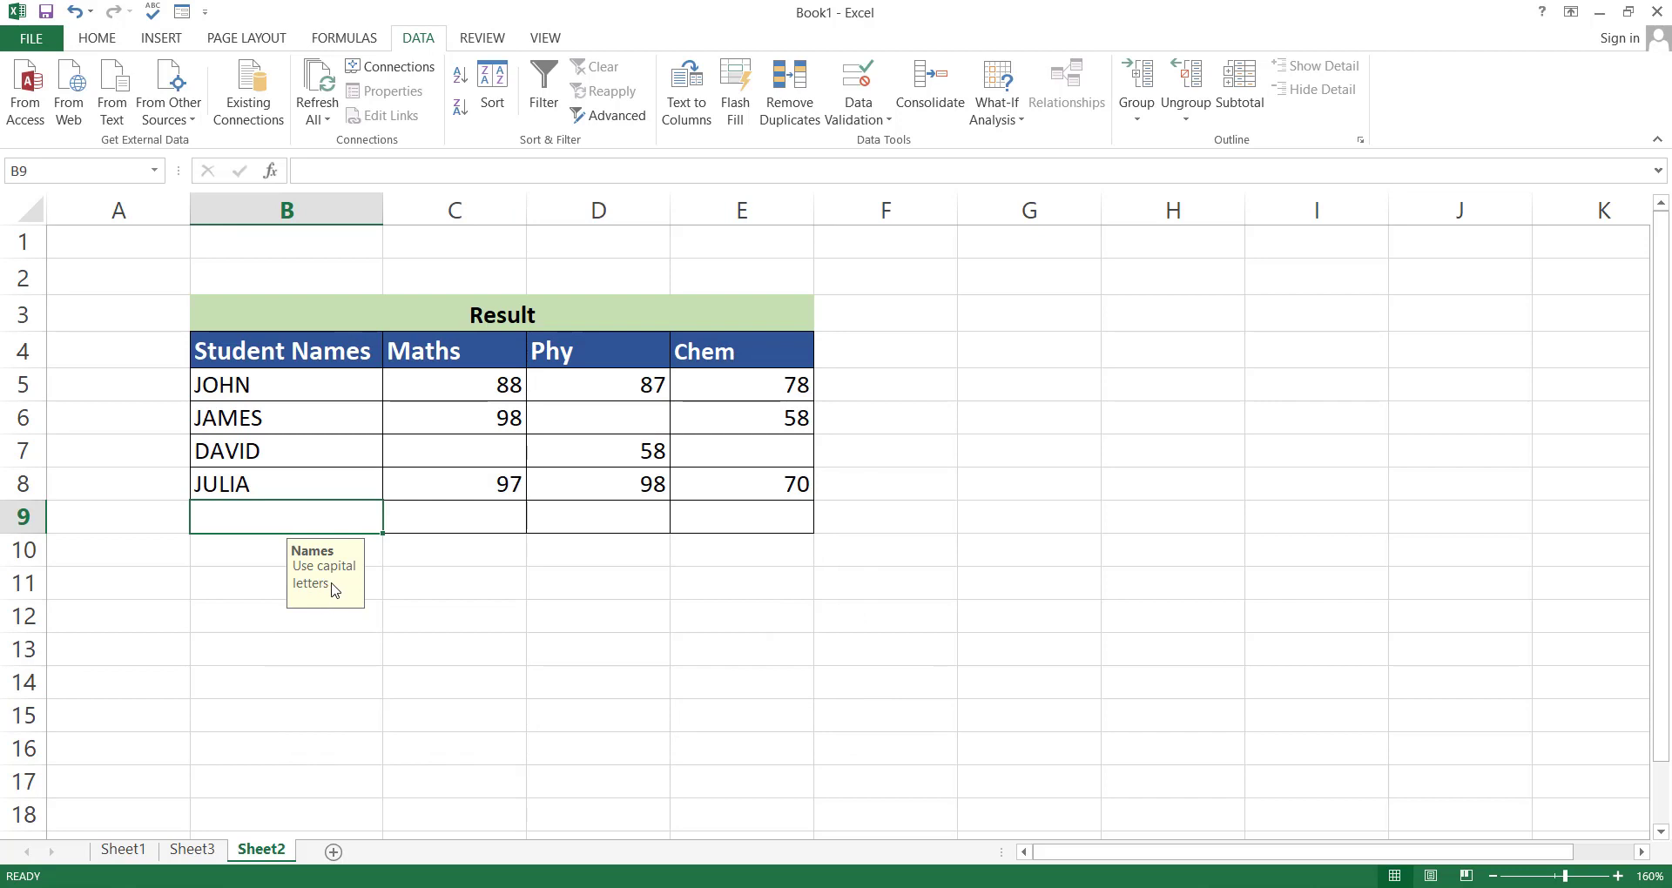